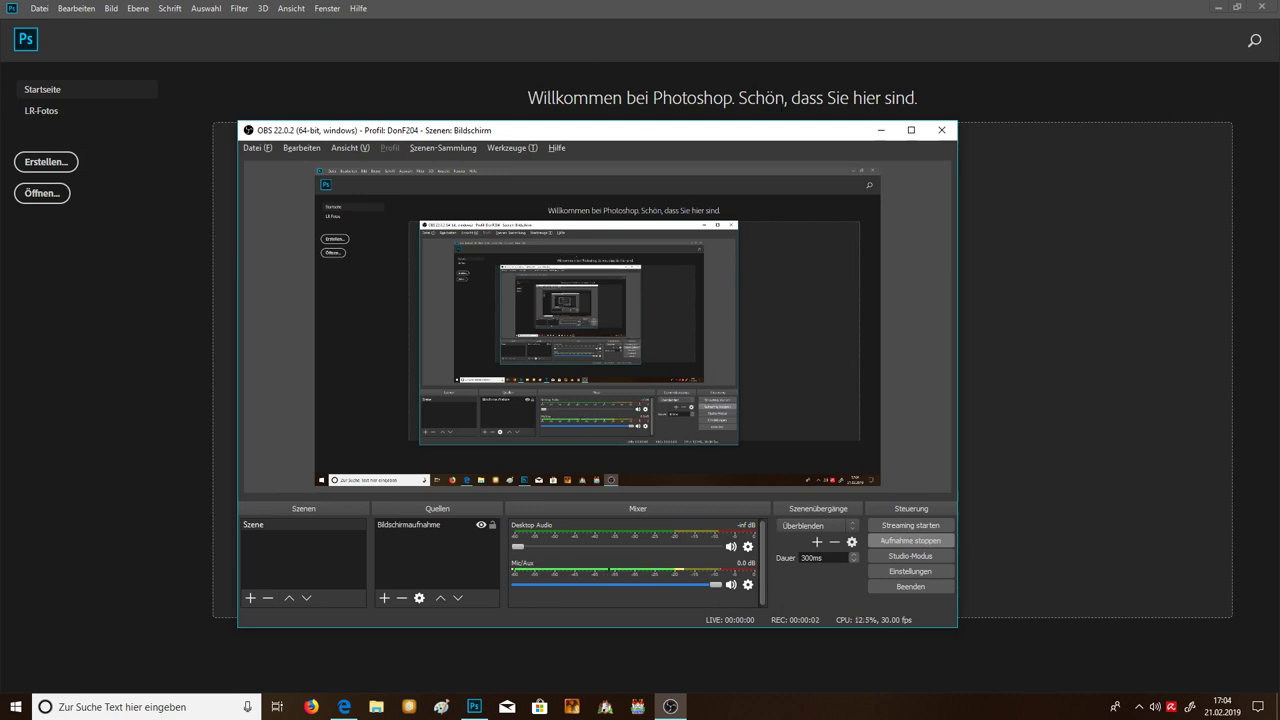
# Step: Minimize the OBS Studio window to reveal Photoshop's German welcome screen
pyautogui.click(879, 131)
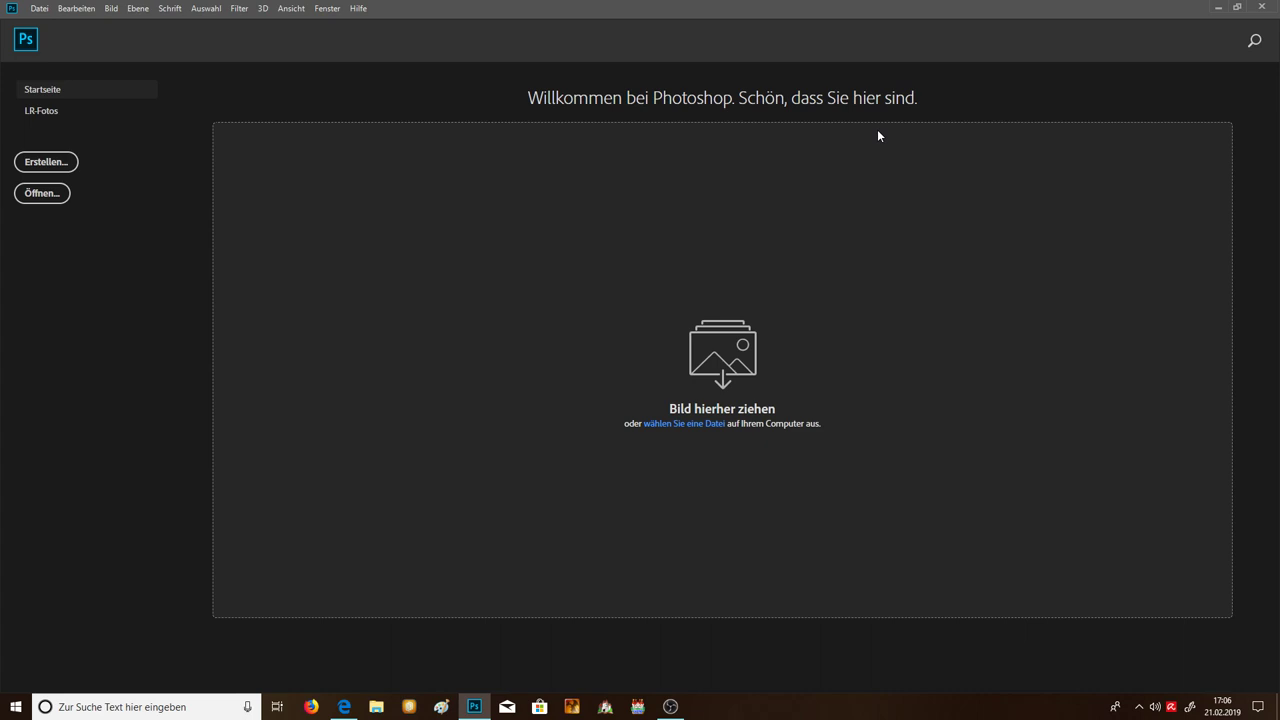
# Step: Switch to Edge showing the Facebook photo of the 'DONJA und die Apfel-Quest' painting
pyautogui.click(343, 707)
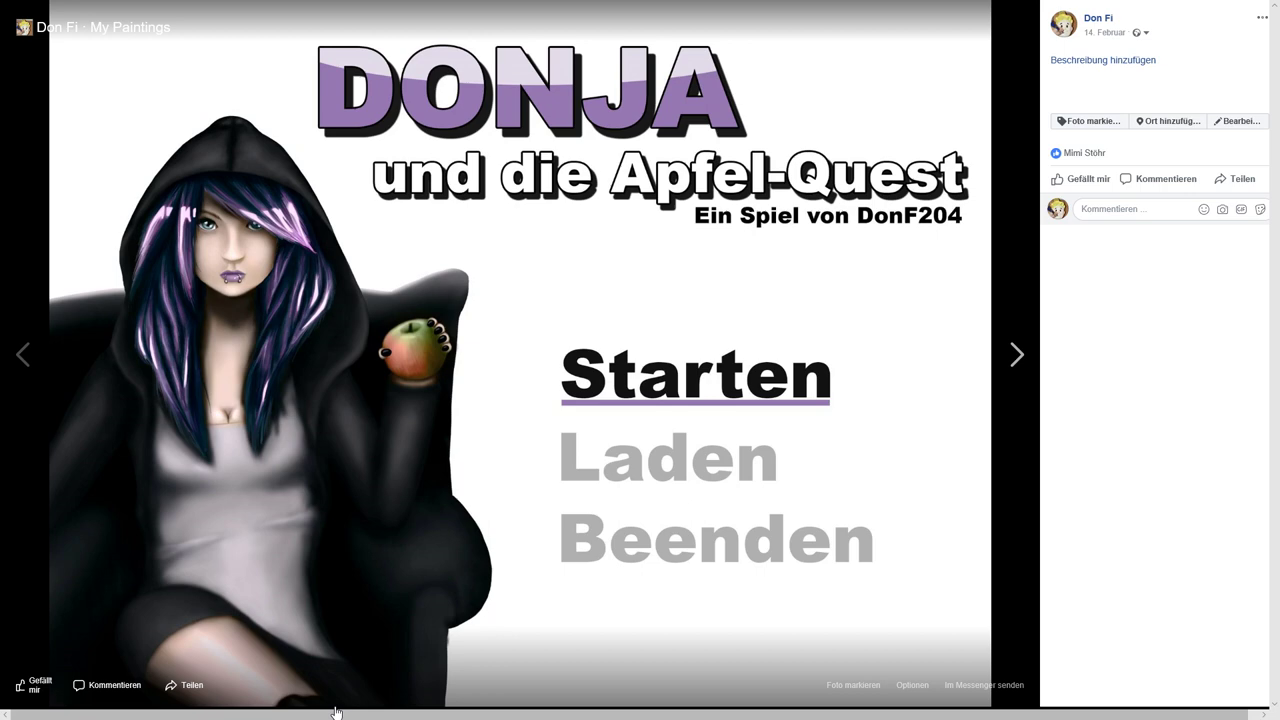
# Step: Step through the My Paintings album past the Super Mecha Pirates picture, dismissing face-tag boxes
pyautogui.press('Right')
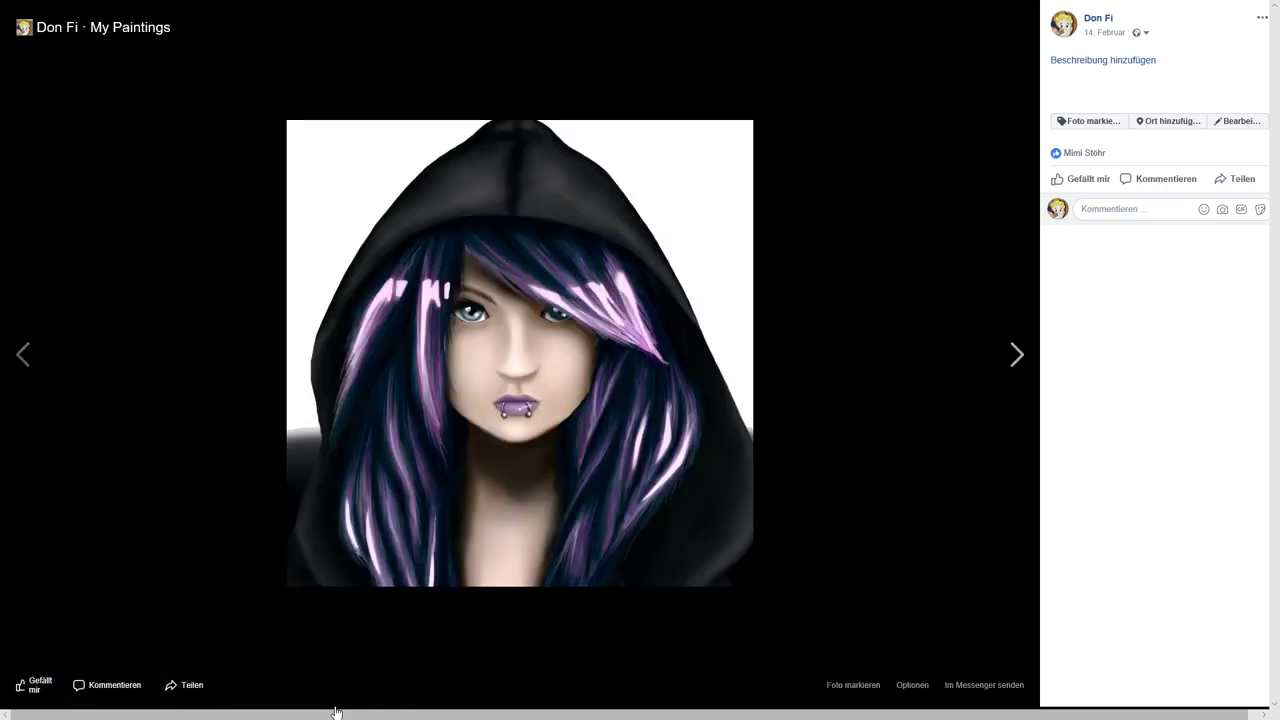
pyautogui.press('Escape')
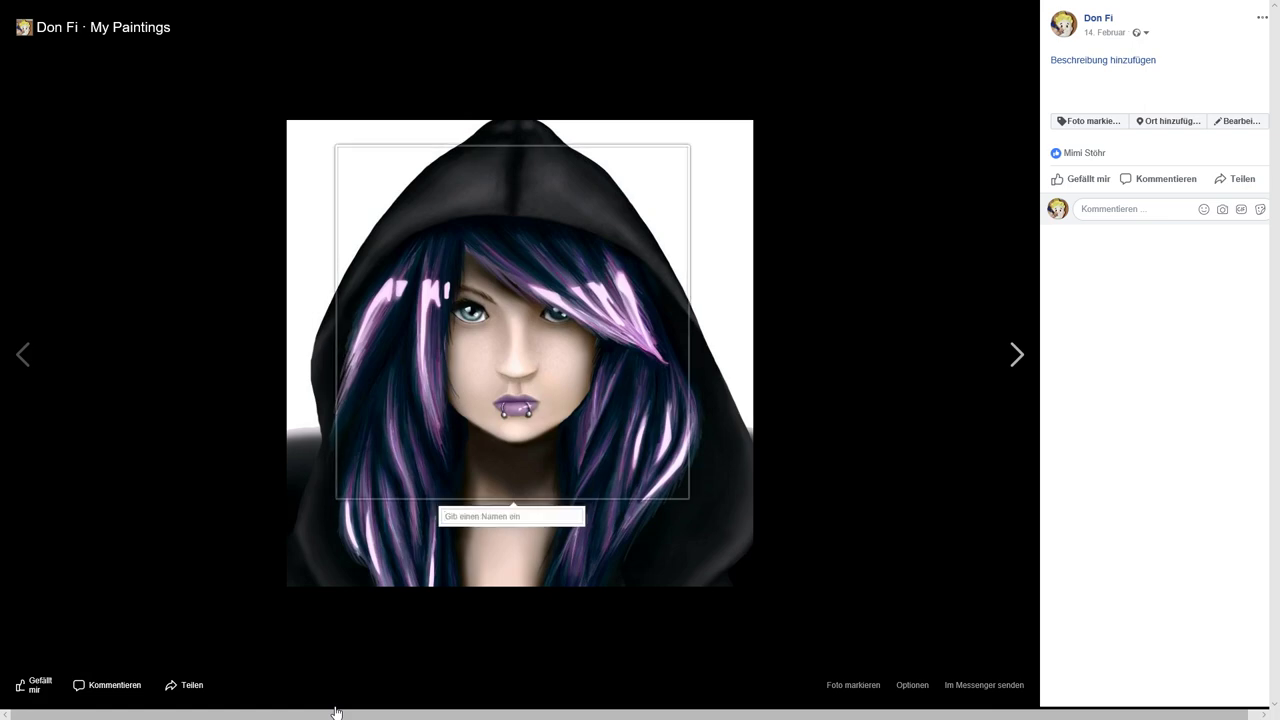
pyautogui.press('Escape')
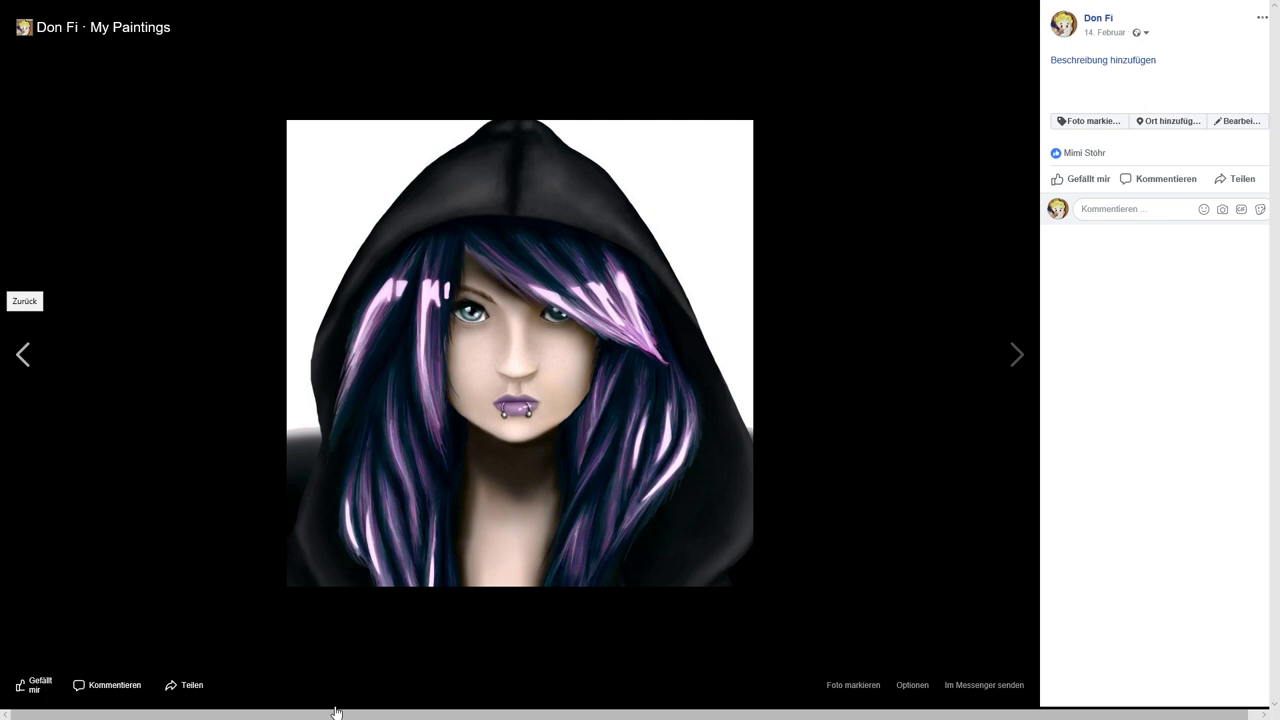
pyautogui.press('Left')
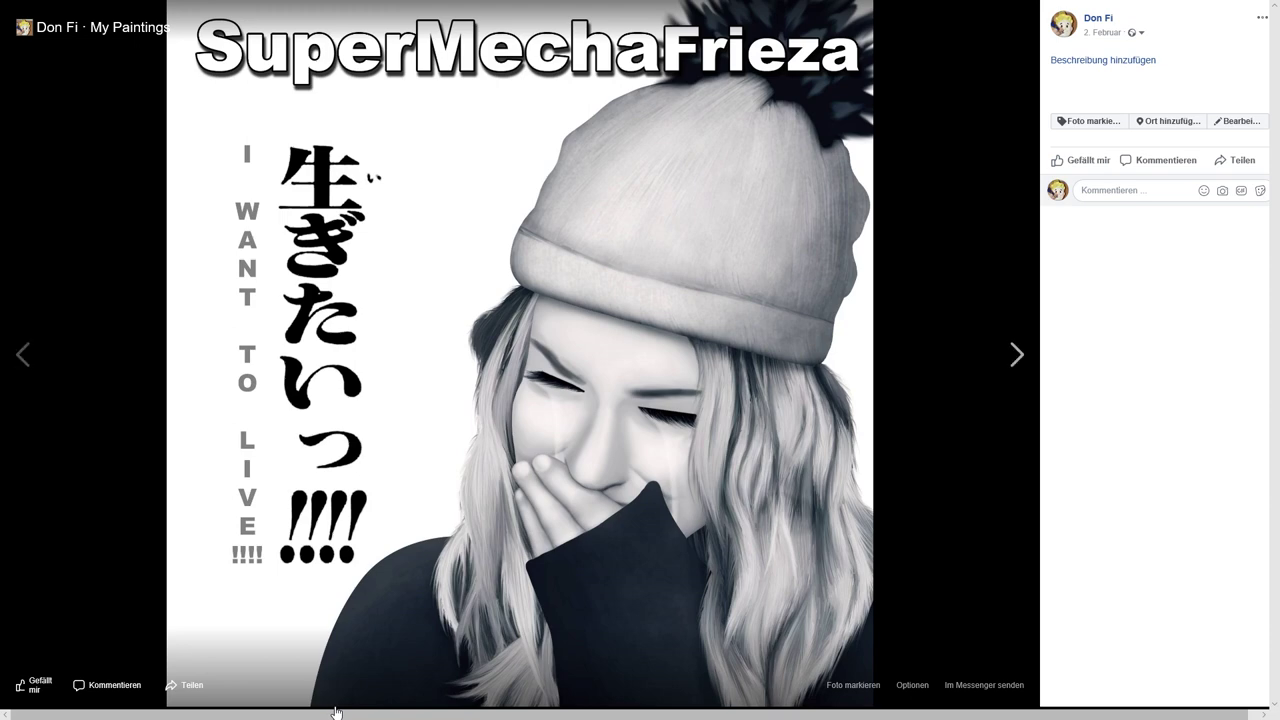
pyautogui.press('t')
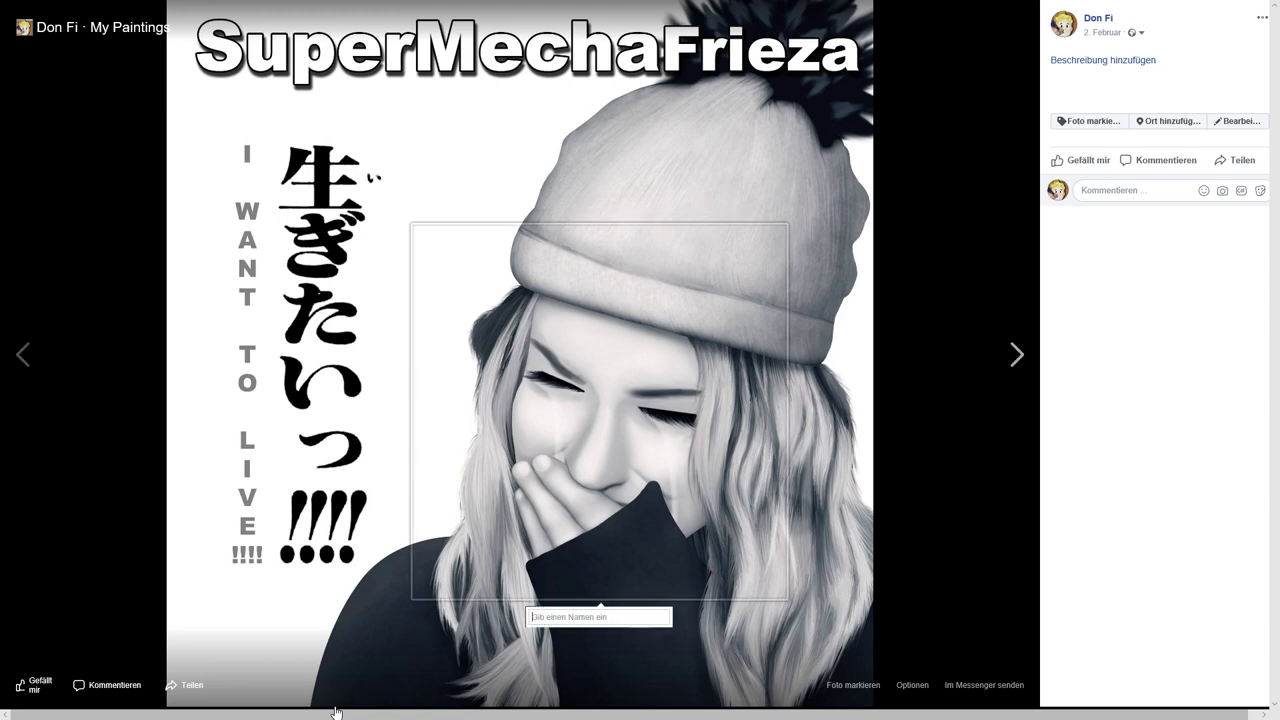
pyautogui.press('Escape')
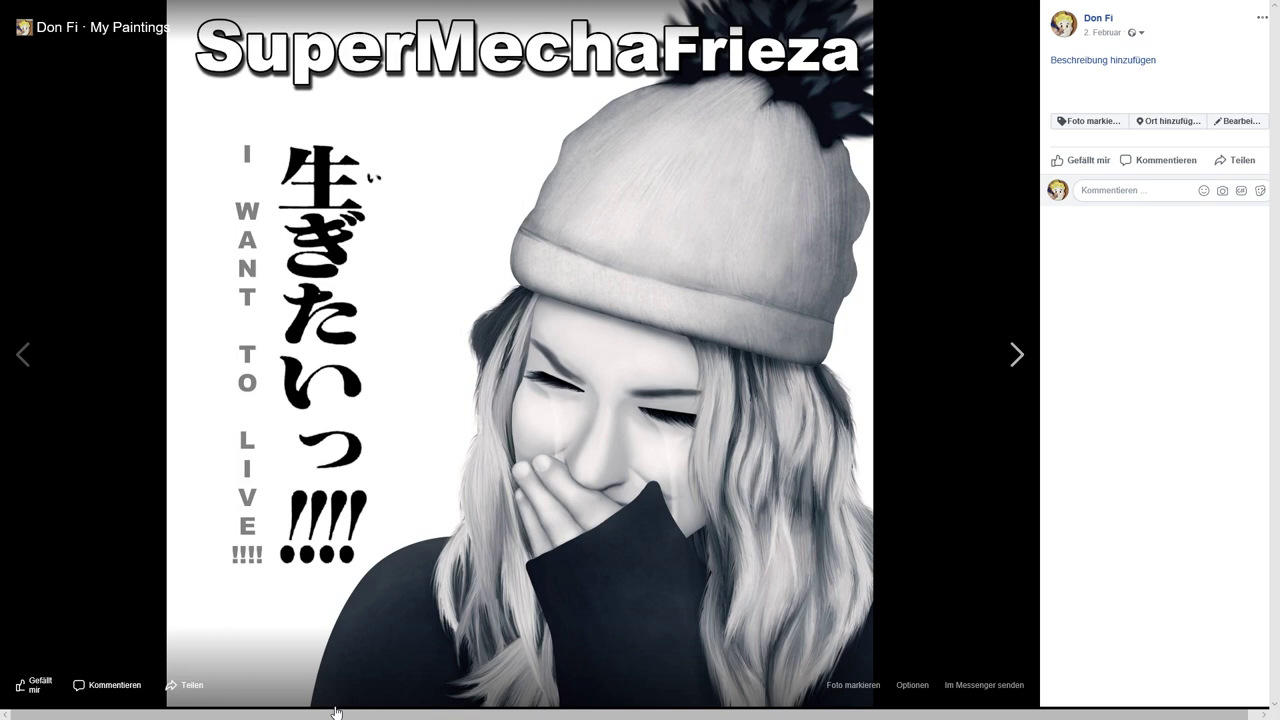
pyautogui.press('Left')
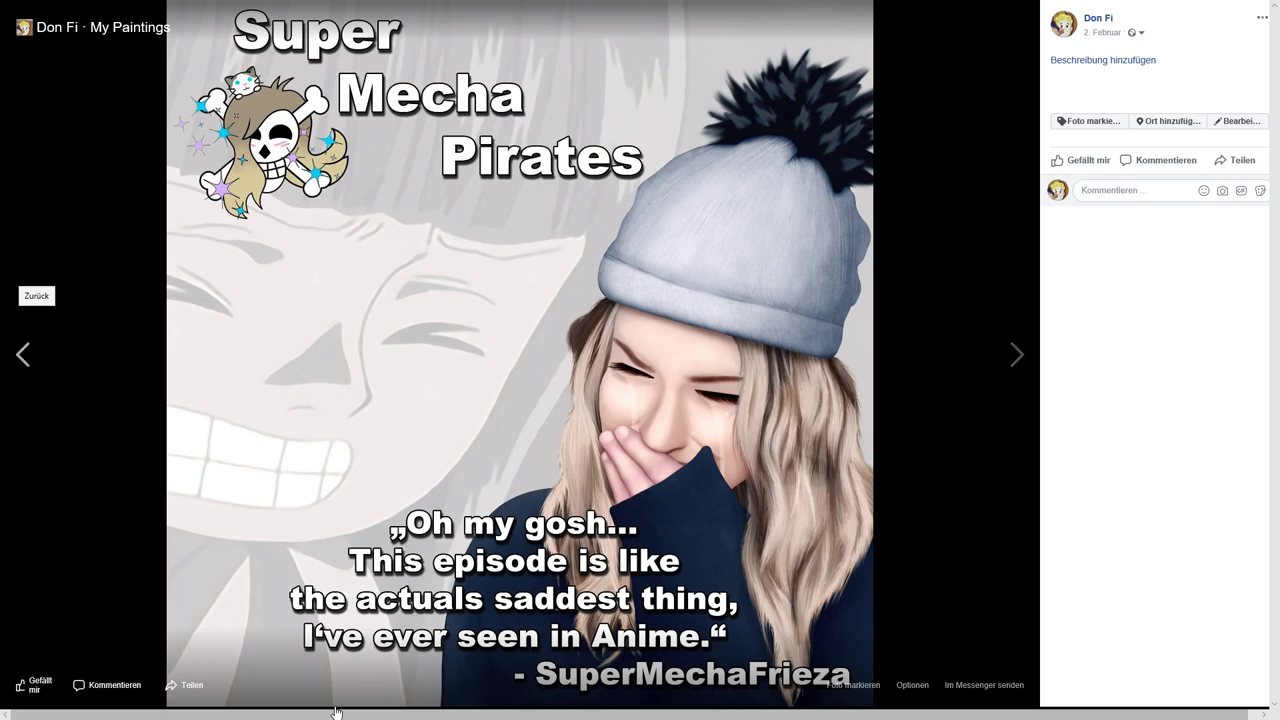
pyautogui.press('Left')
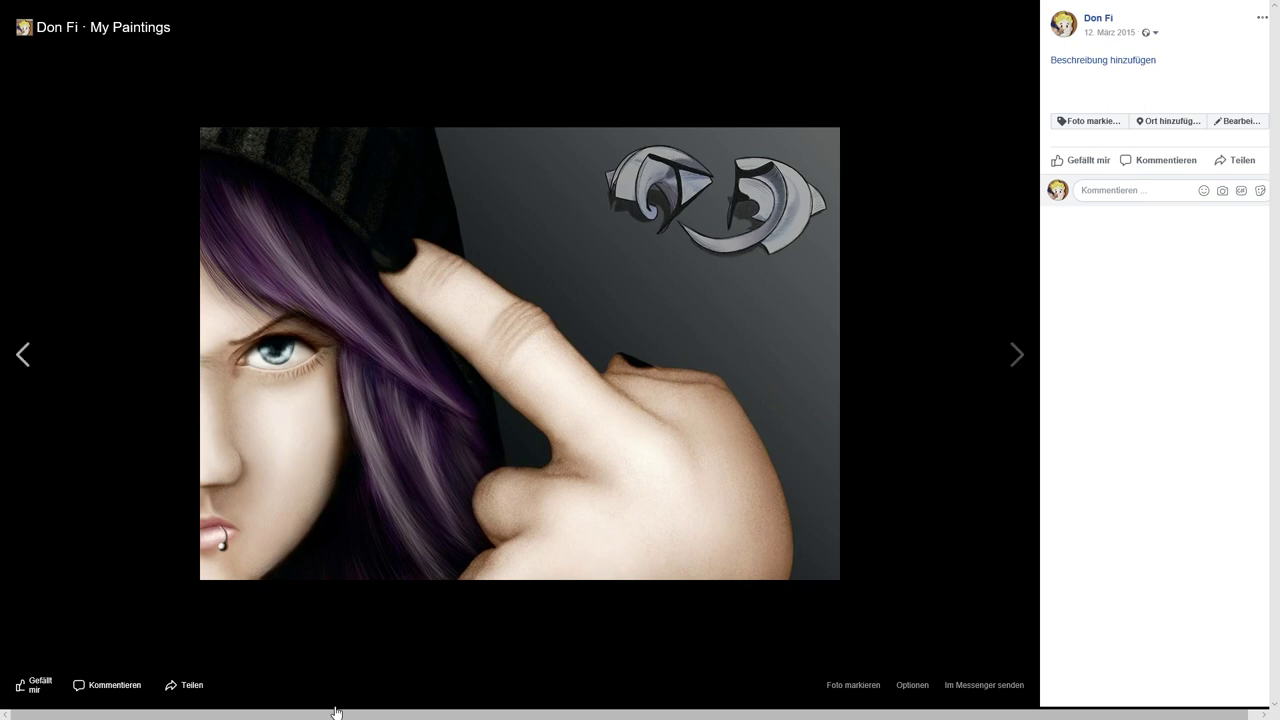
# Step: Flip forward three album photos to the hooded girl with purple-streaked dark hair
pyautogui.press('Right')
pyautogui.press('Right')
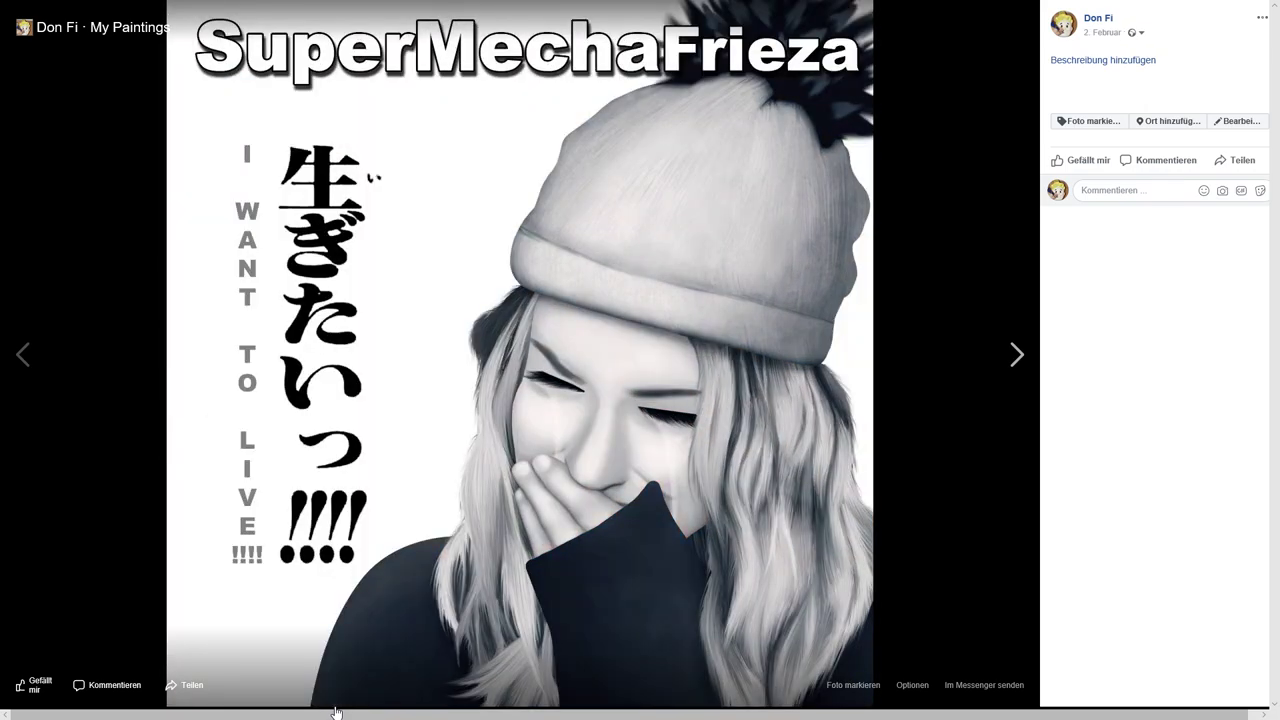
pyautogui.press('Right')
pyautogui.press('Right')
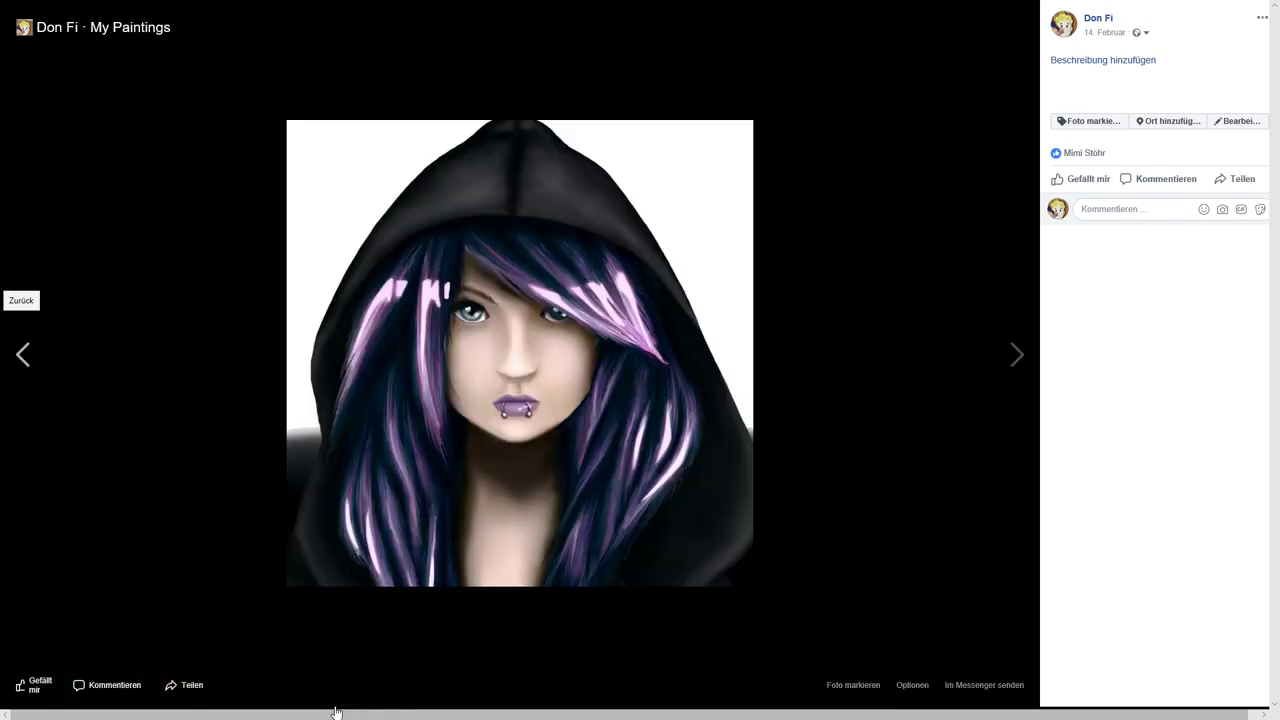
pyautogui.press('Right')
pyautogui.press('Right')
pyautogui.press('Right')
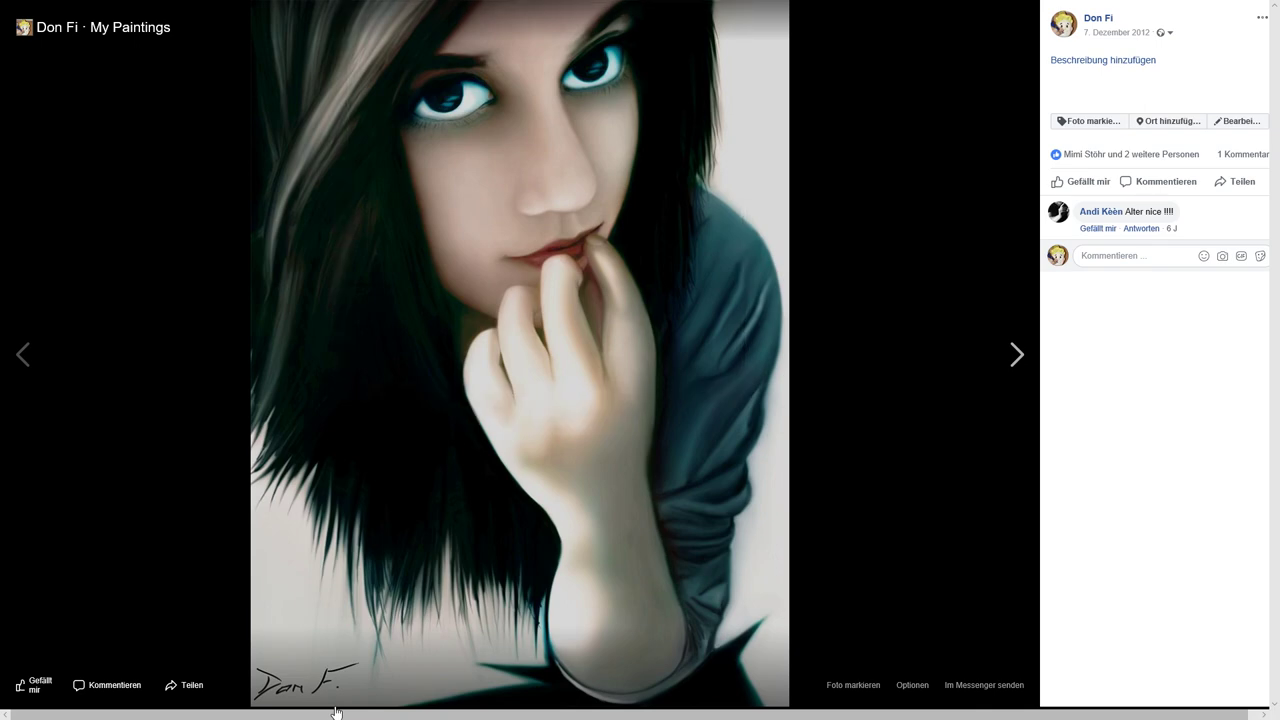
# Step: Advance three more paintings, repeatedly opening and dismissing the face-tag box
pyautogui.press('Right')
pyautogui.press('Right')
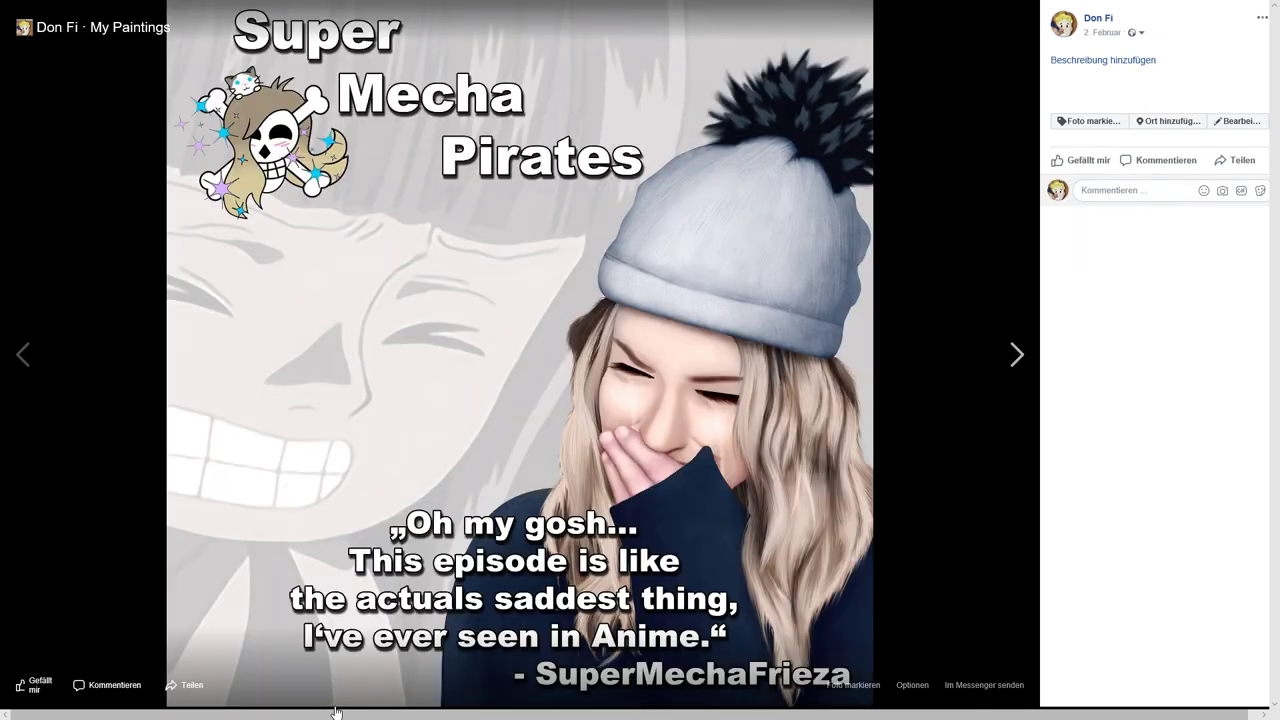
pyautogui.press('Right')
pyautogui.press('Right')
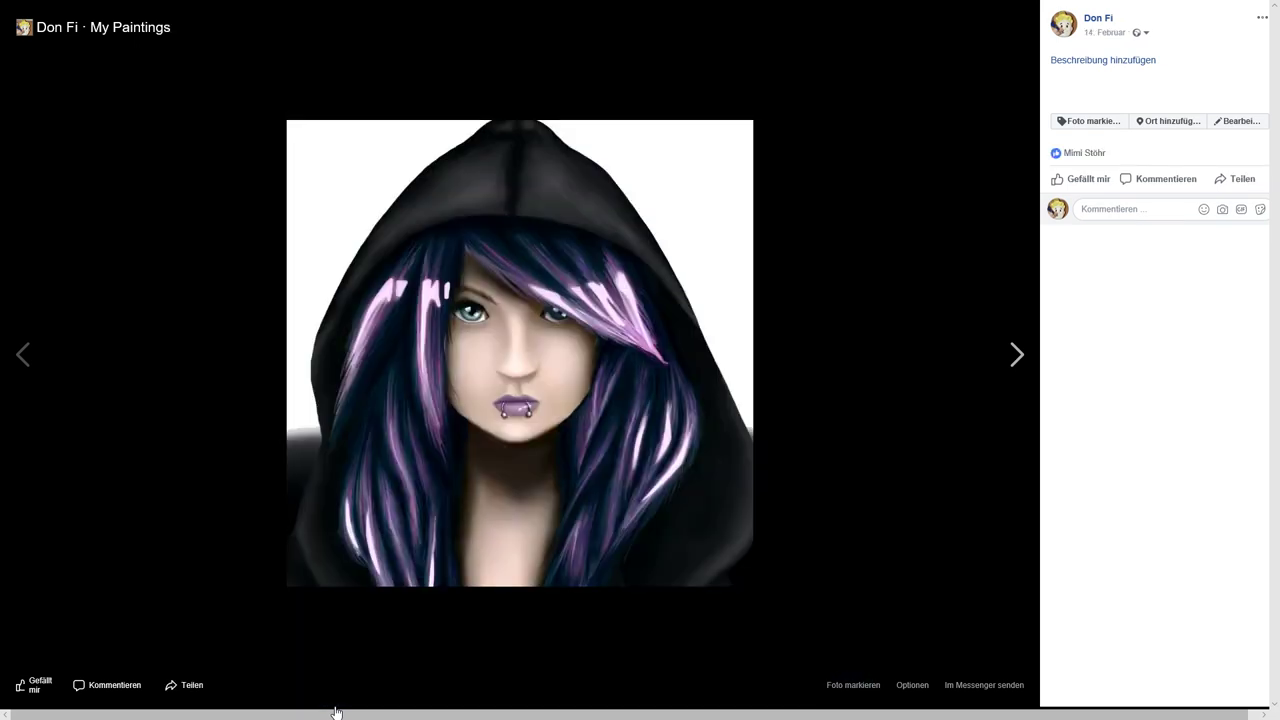
pyautogui.press('Right')
pyautogui.press('Right')
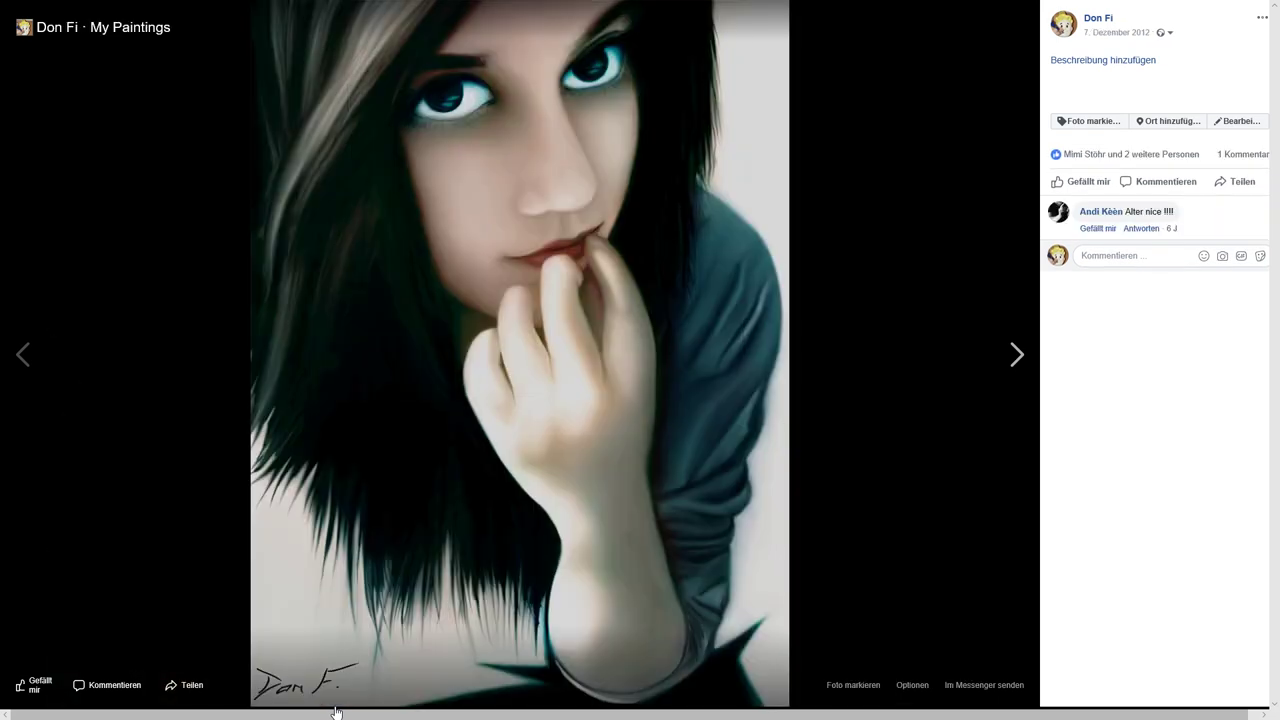
pyautogui.press('t')
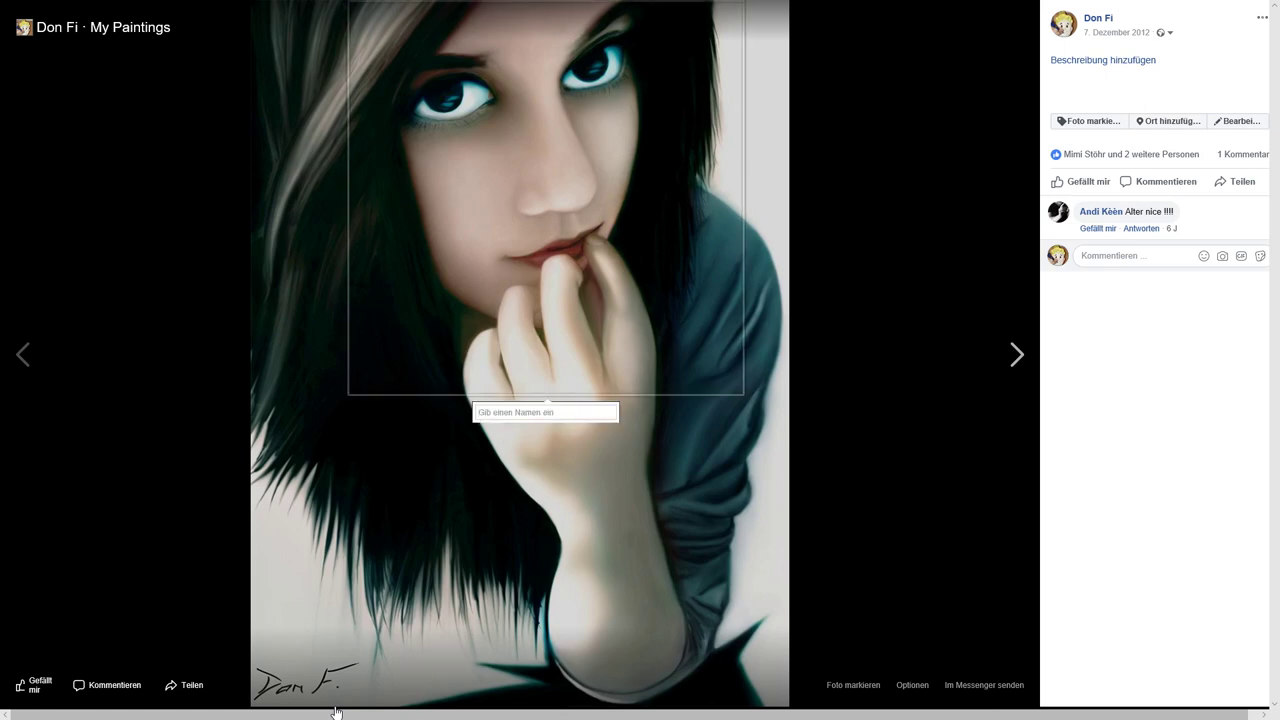
pyautogui.press('Escape')
pyautogui.press('t')
pyautogui.press('Escape')
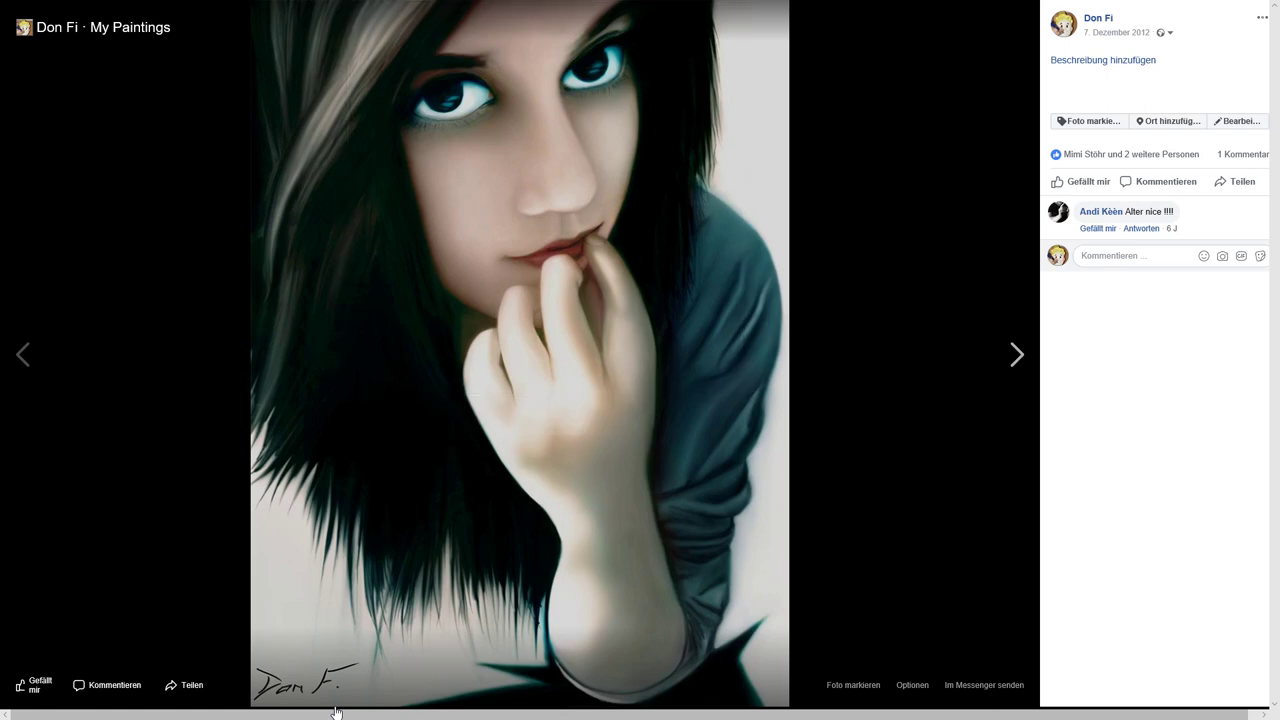
pyautogui.press('t')
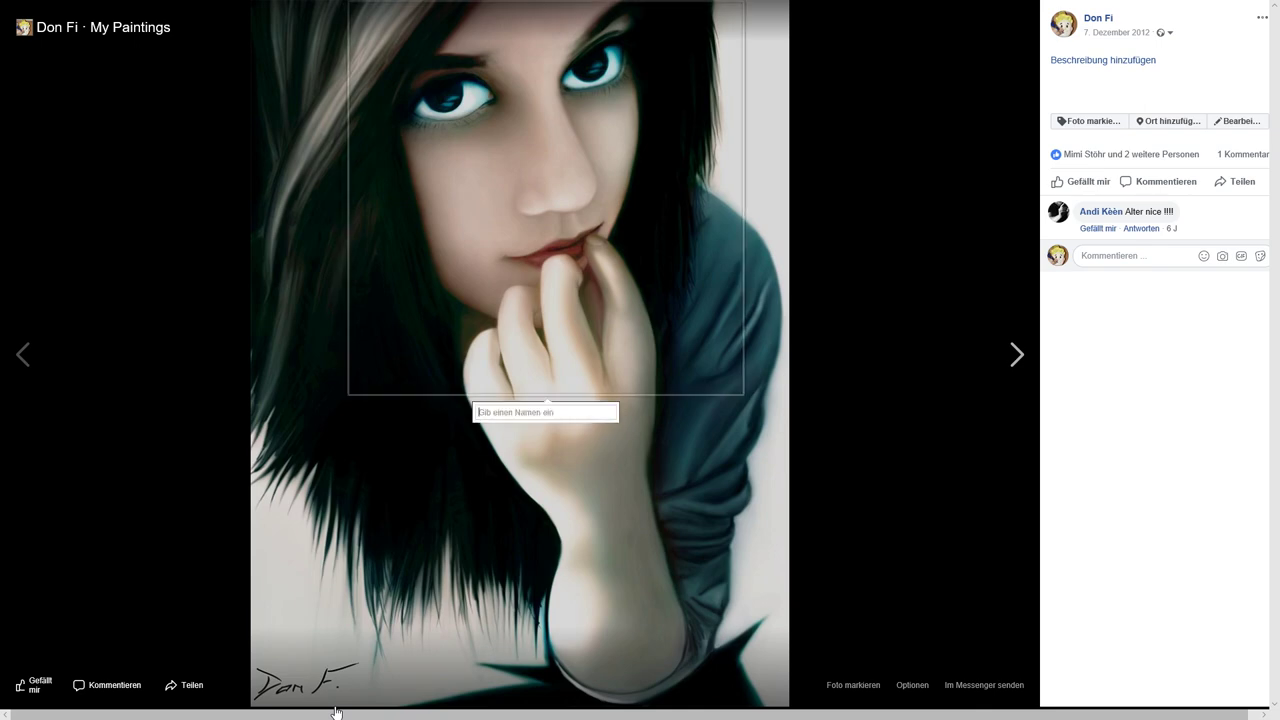
pyautogui.press('Escape')
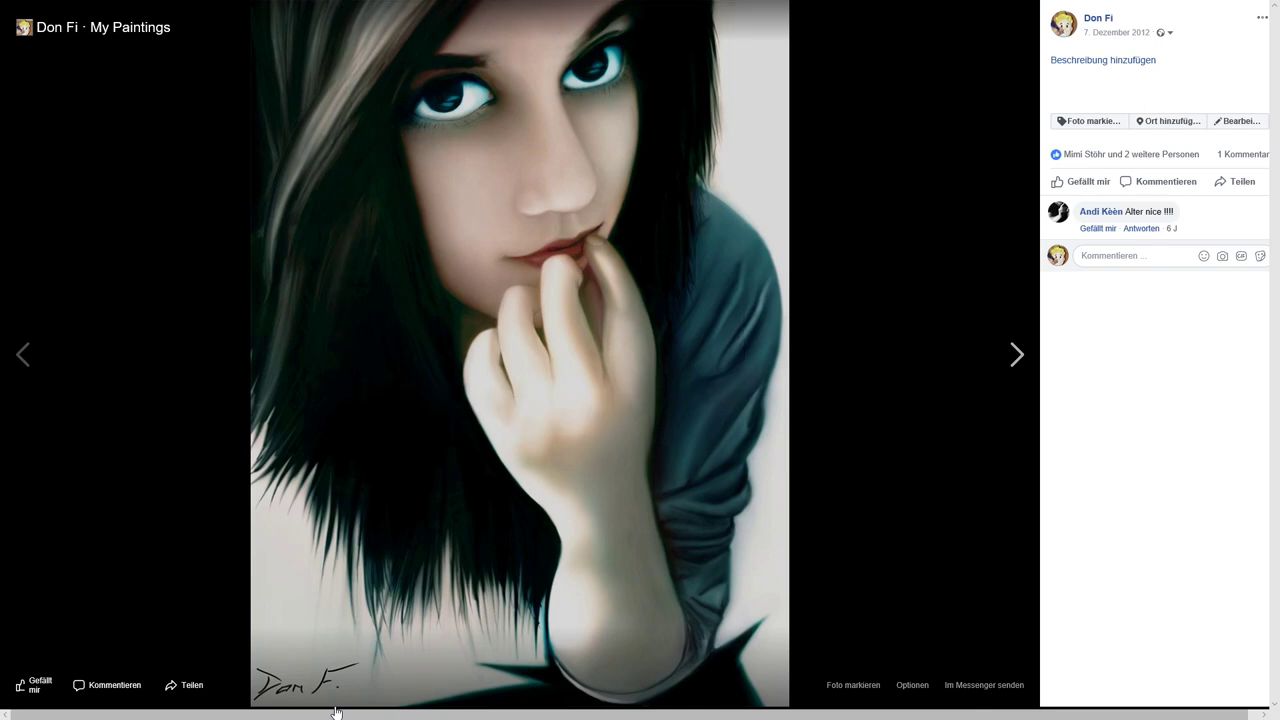
pyautogui.press('t')
pyautogui.press('Escape')
# Step: Close the last face-tag boxes and return to Photoshop's welcome screen
pyautogui.press('t')
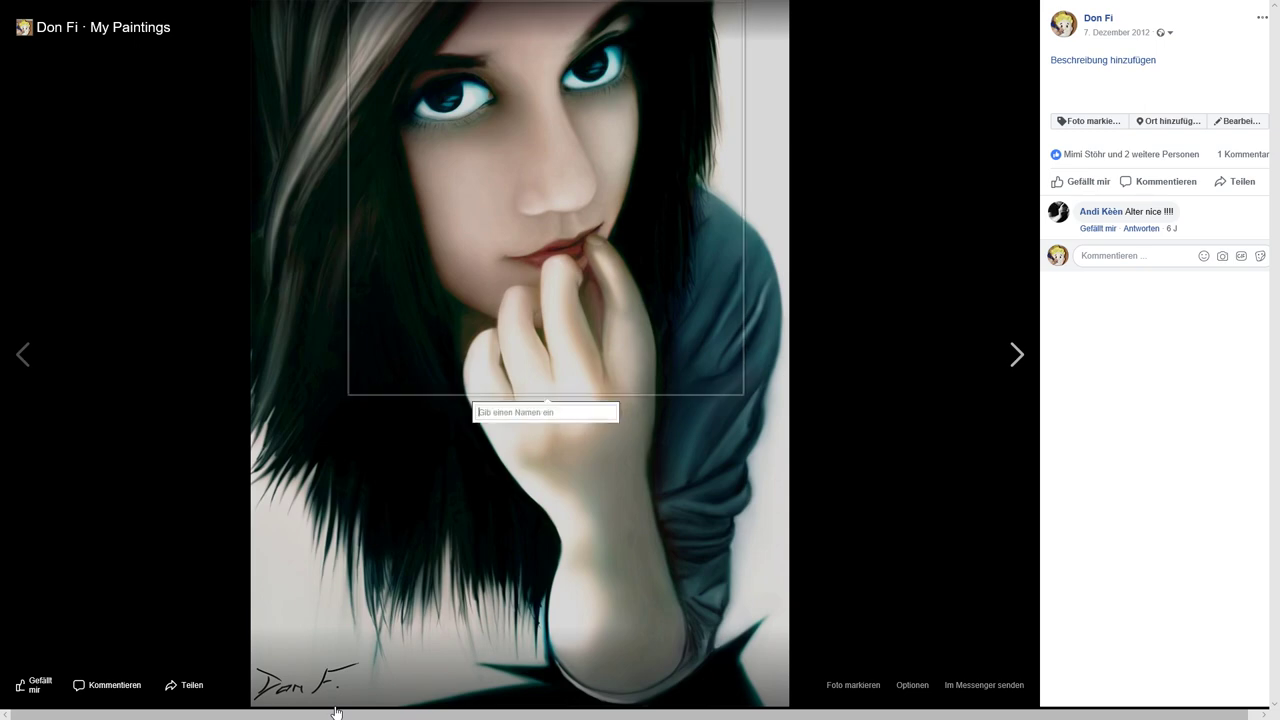
pyautogui.press('Escape')
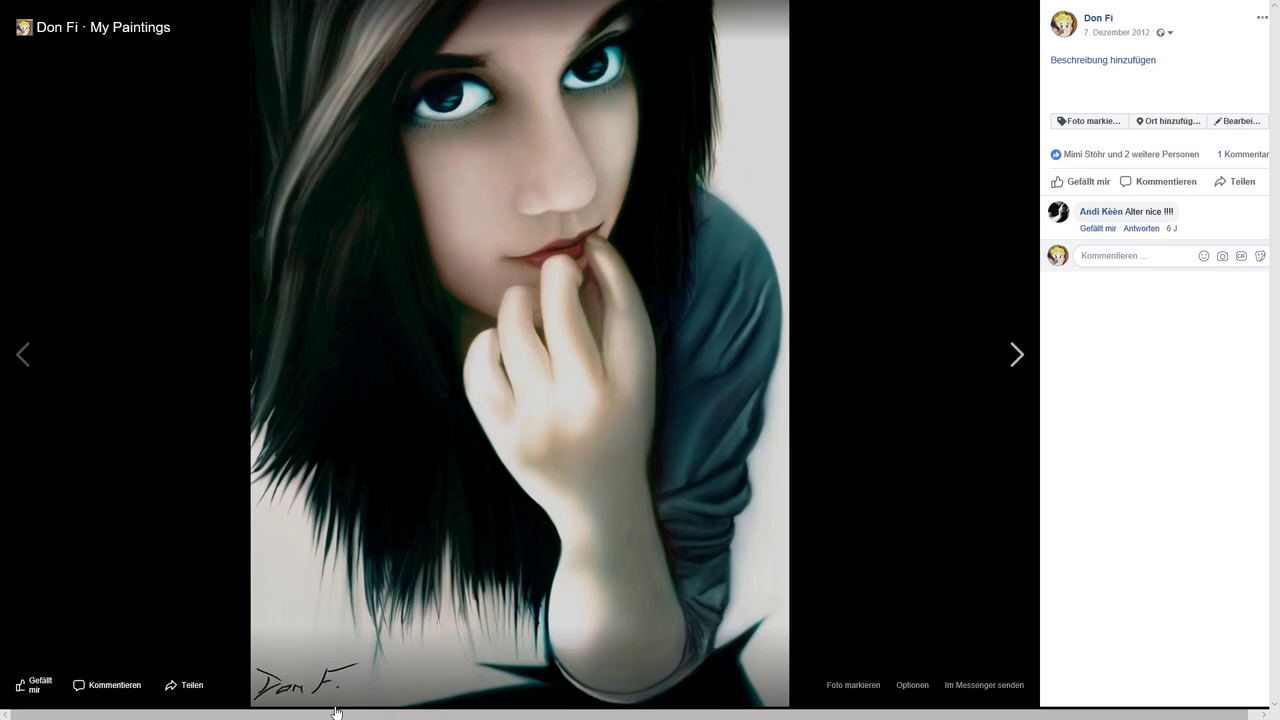
pyautogui.press('t')
pyautogui.press('Escape')
pyautogui.press('t')
pyautogui.press('Escape')
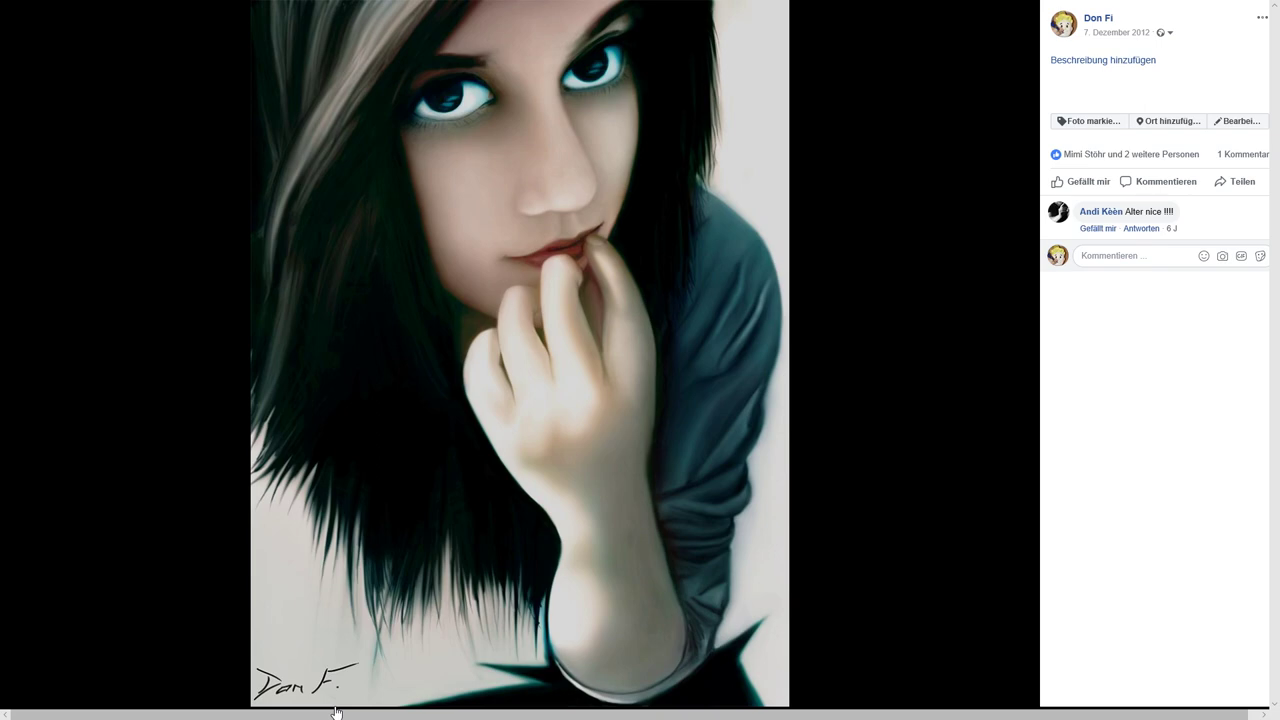
pyautogui.press('t')
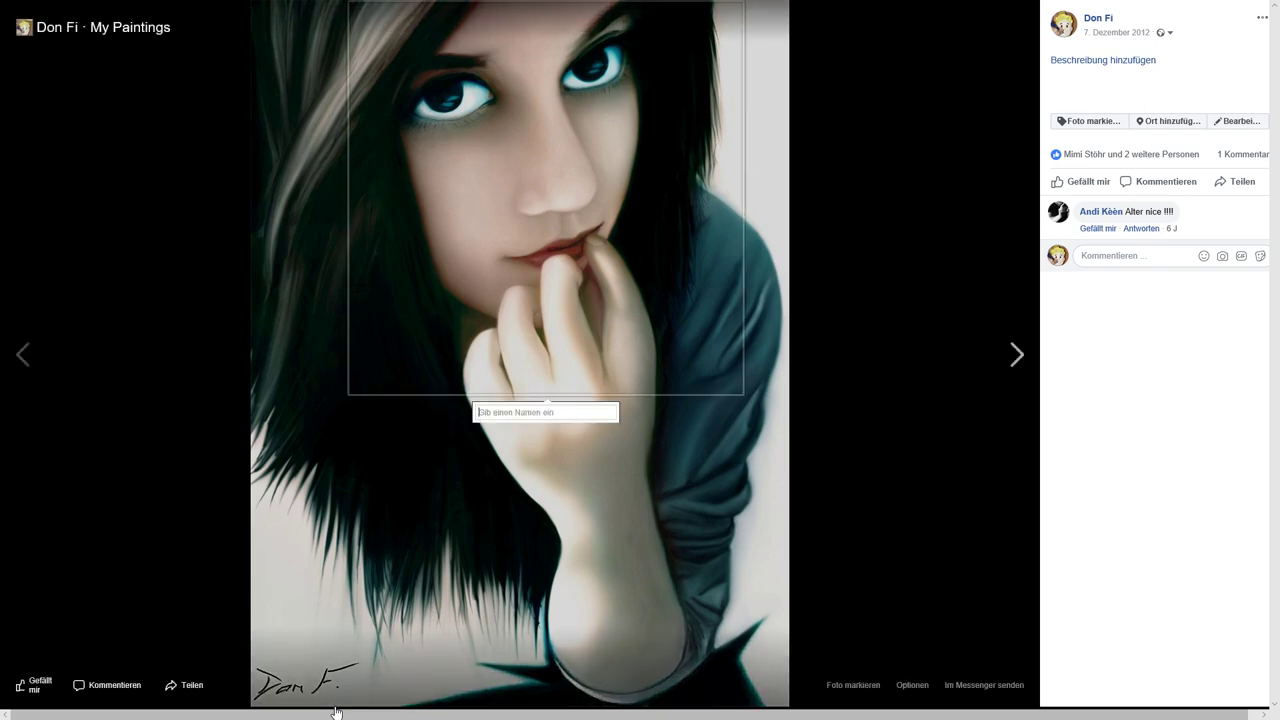
pyautogui.press('Escape')
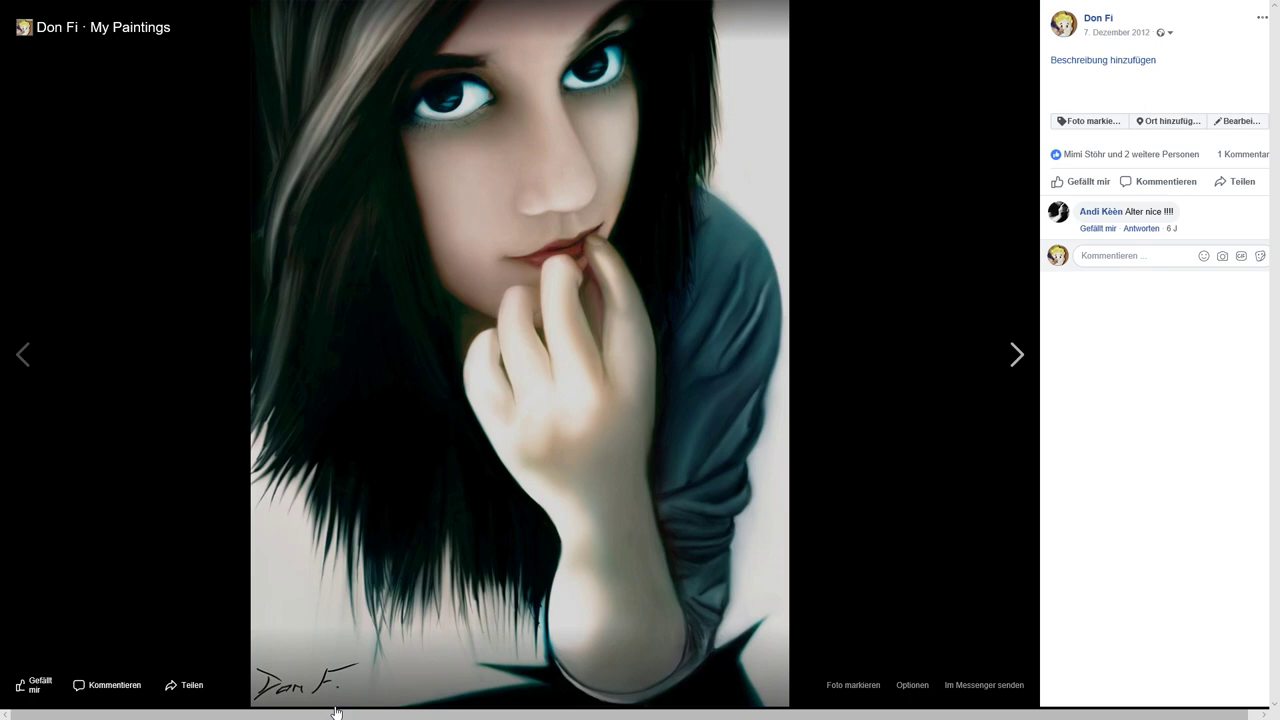
pyautogui.hotkey('alt', 'Tab')
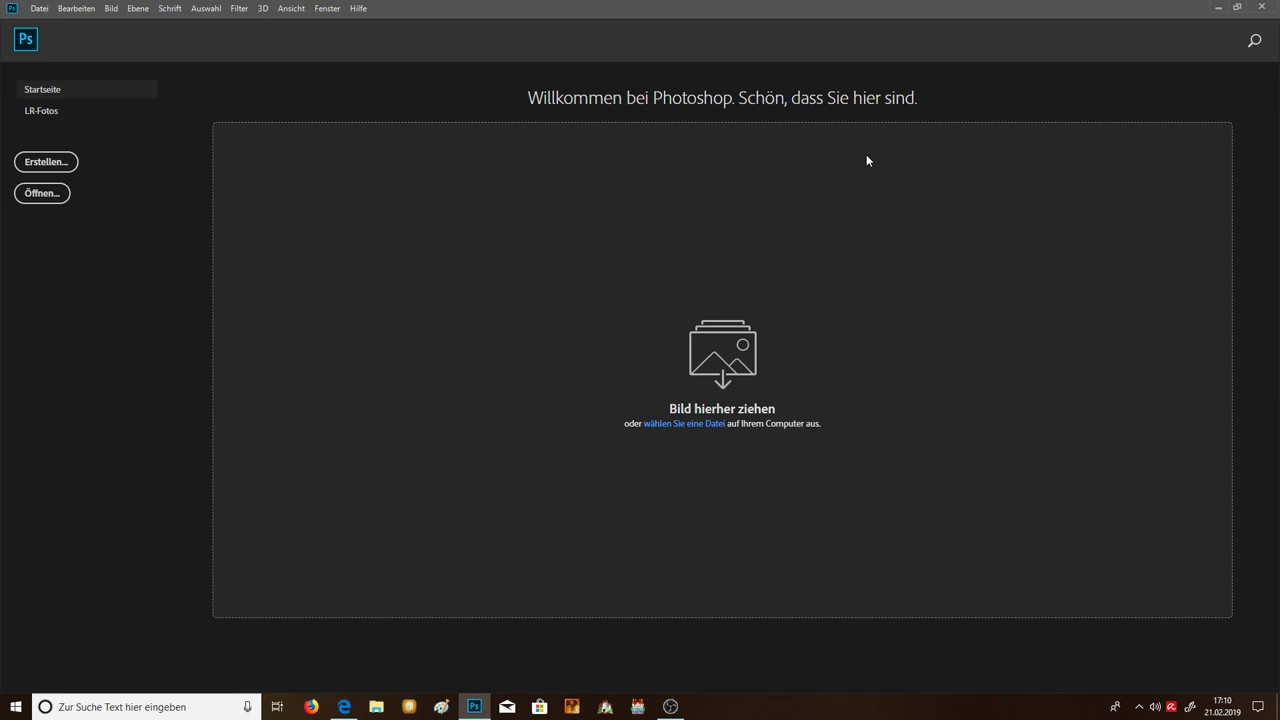
# Step: Create a new white 2500 × 2500 px, 72 ppi document named Unbenannt-1
pyautogui.hotkey('ctrl', 'n')
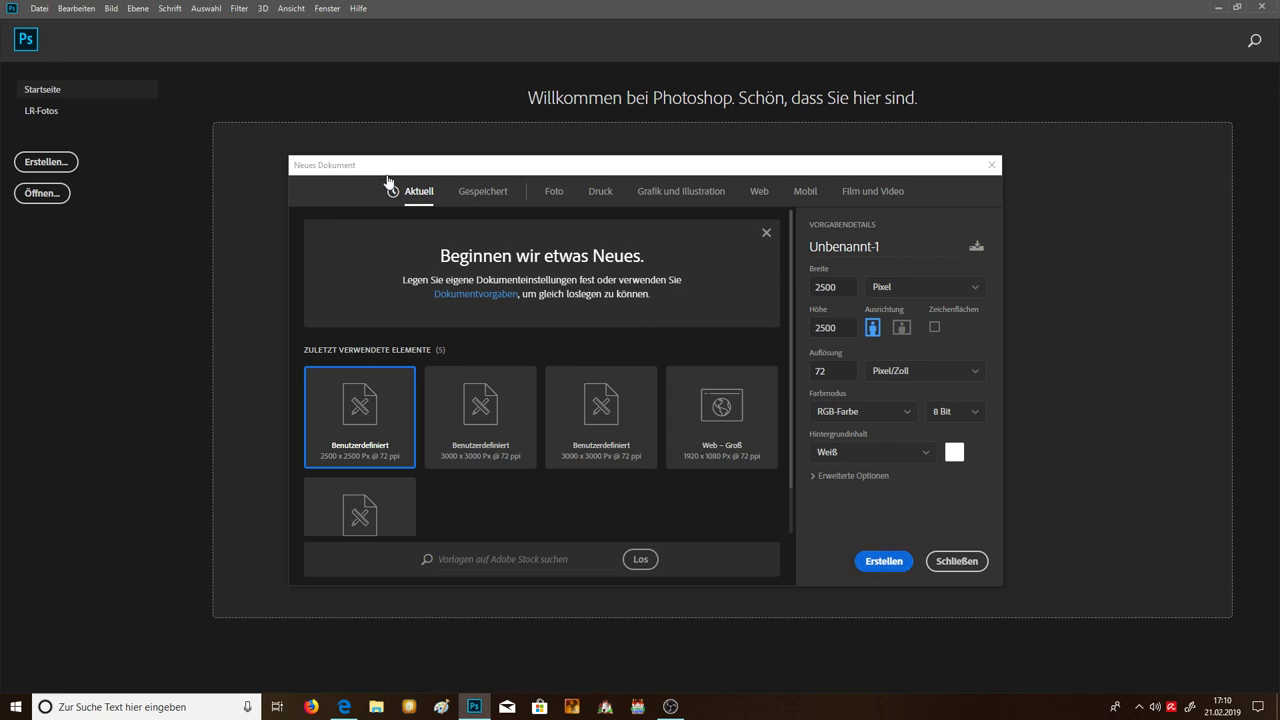
pyautogui.press('Return')
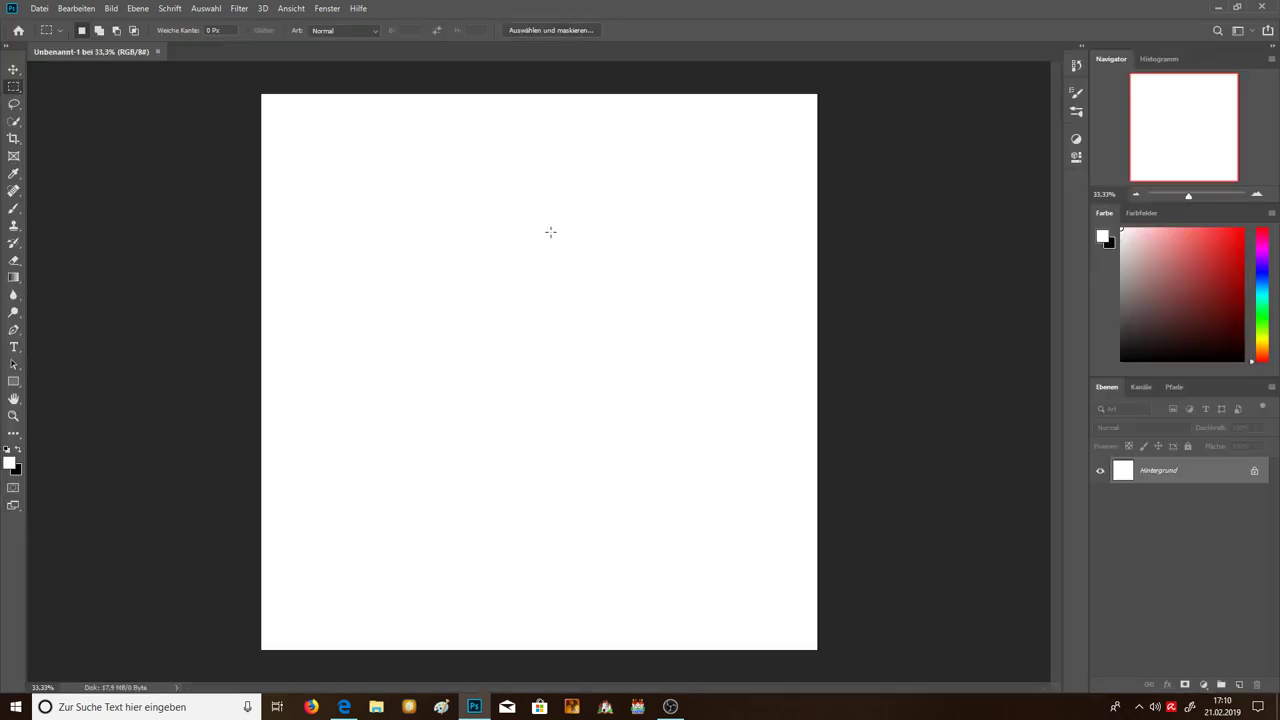
pyautogui.moveTo(206, 80); pyautogui.dragTo(872, 452)
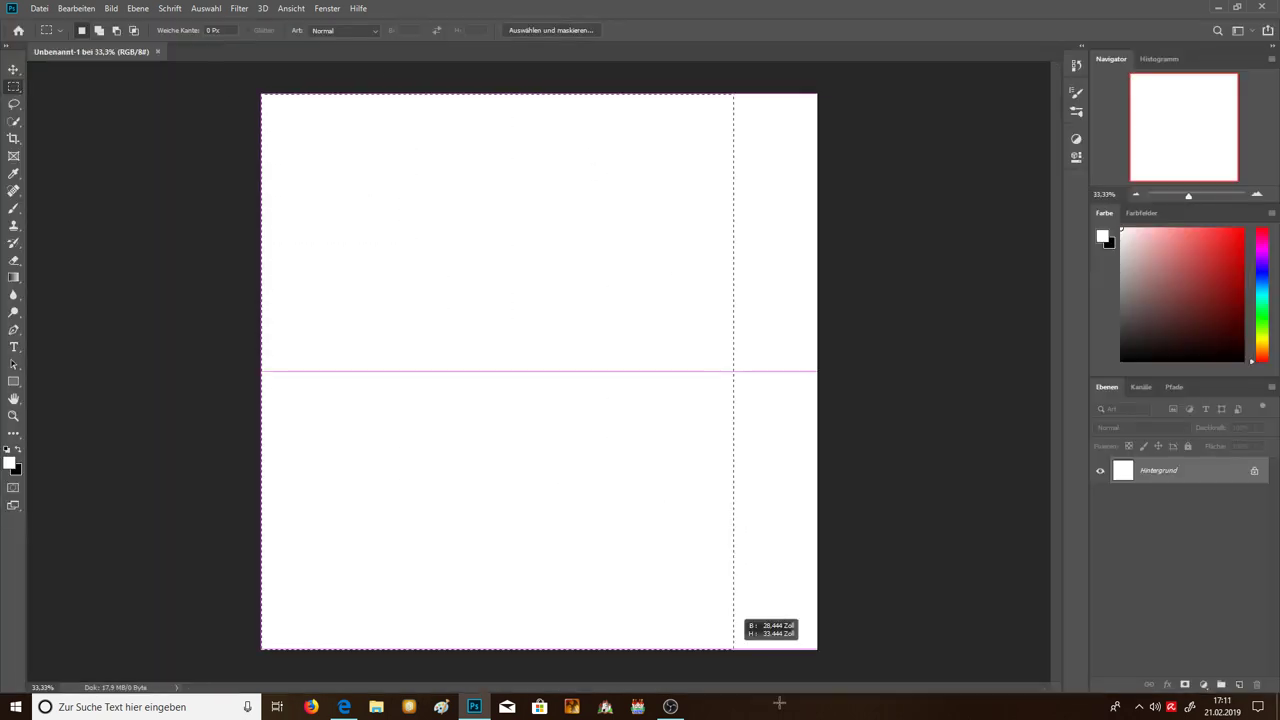
pyautogui.hotkey('ctrl', 'd')
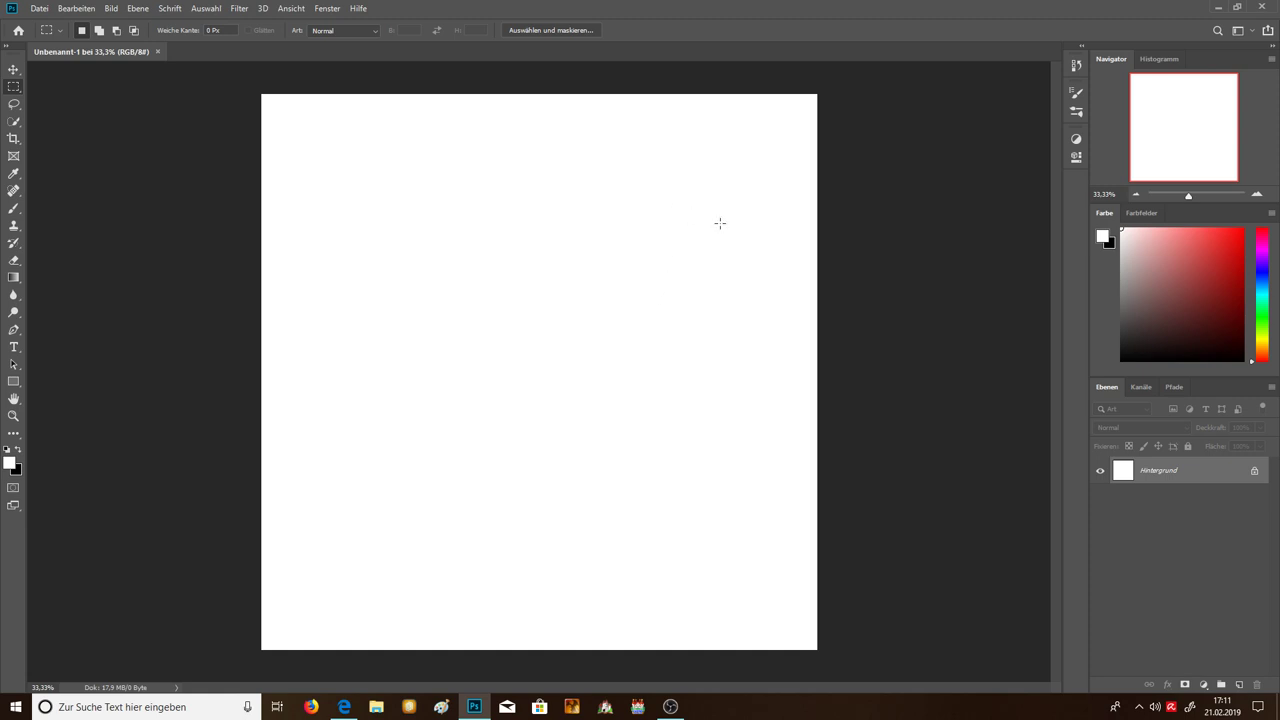
# Step: Switch the Farbe panel to show the colour picker instead of swatches
pyautogui.click(1140, 213)
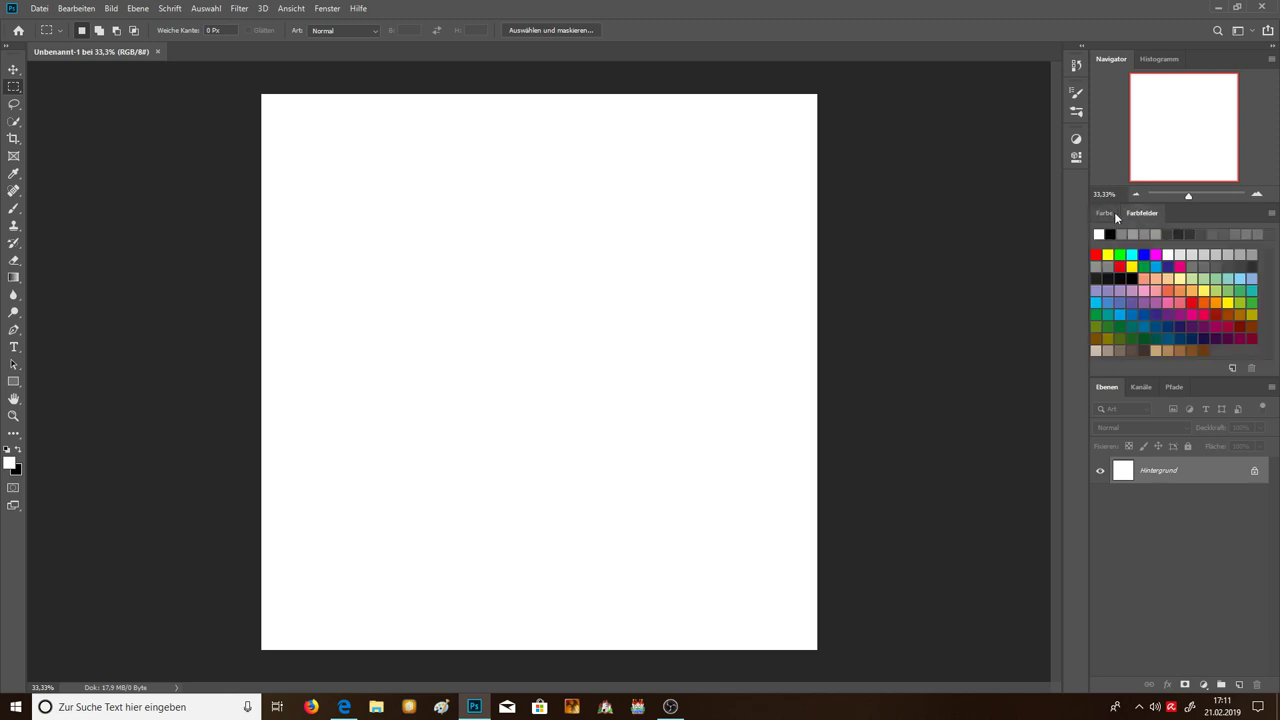
pyautogui.click(1104, 213)
pyautogui.click(1140, 213)
pyautogui.click(1104, 213)
pyautogui.click(1138, 213)
pyautogui.click(1105, 213)
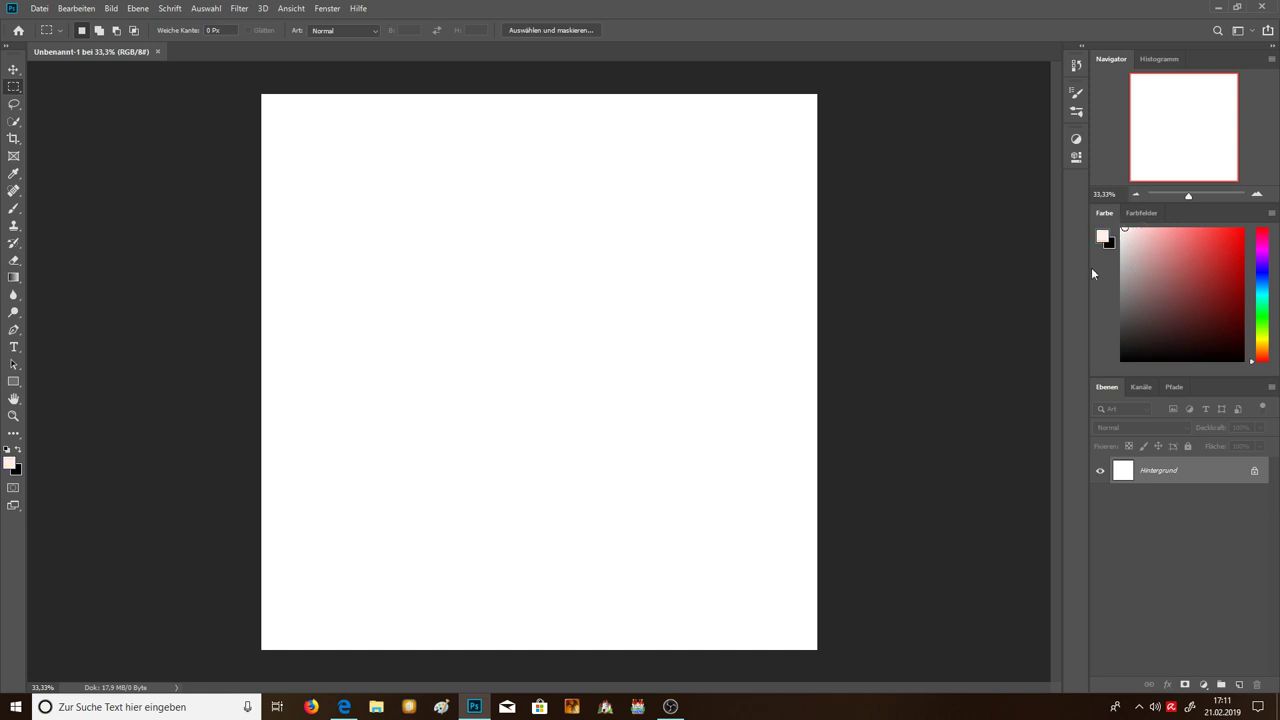
# Step: Add the Info panel from the Fenster menu and expand it to full size
pyautogui.click(321, 11)
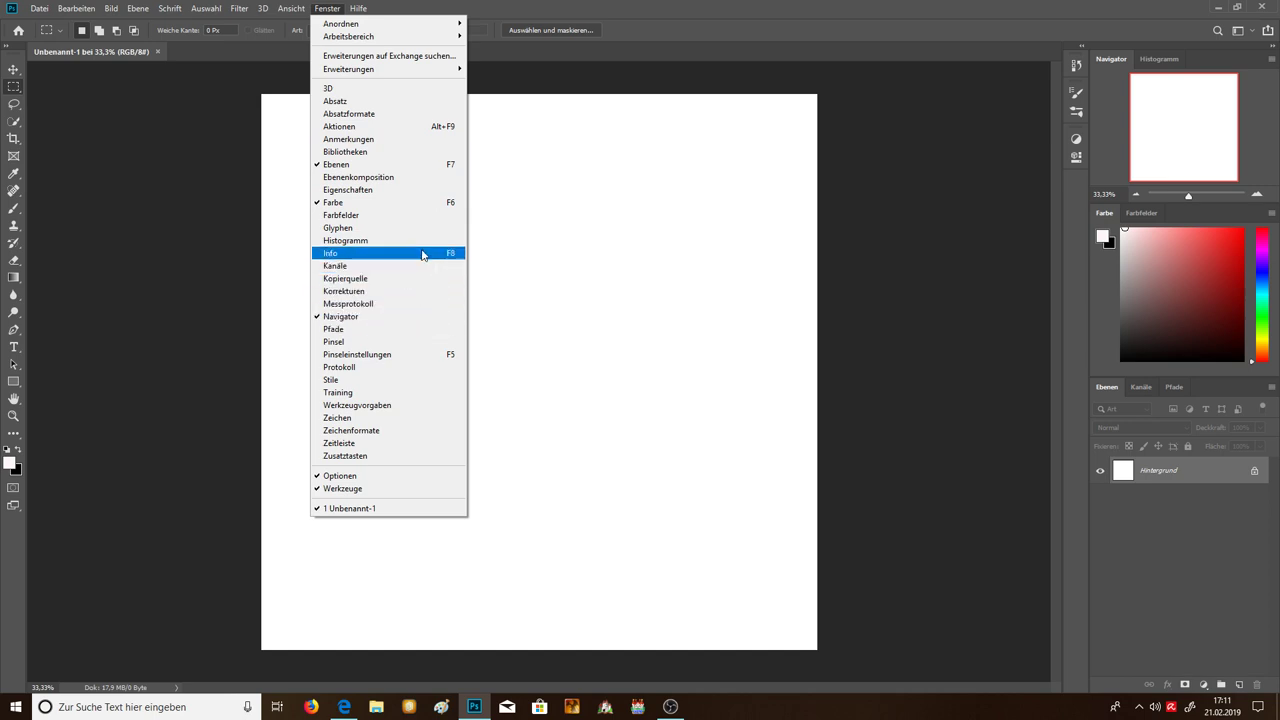
pyautogui.click(423, 254)
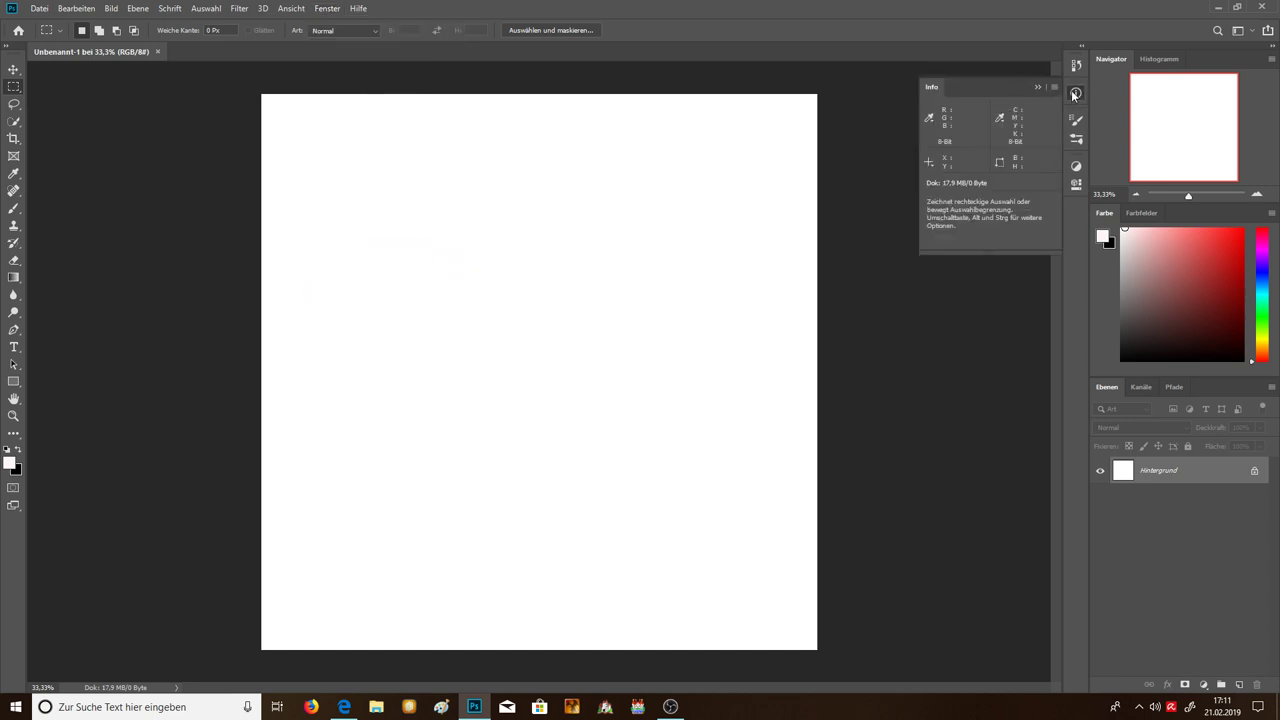
pyautogui.moveTo(1073, 95)
pyautogui.mouseDown()
pyautogui.moveTo(950, 178)
pyautogui.moveTo(1192, 64)
pyautogui.moveTo(1155, 150)
pyautogui.mouseUp()
pyautogui.doubleClick(958, 147)
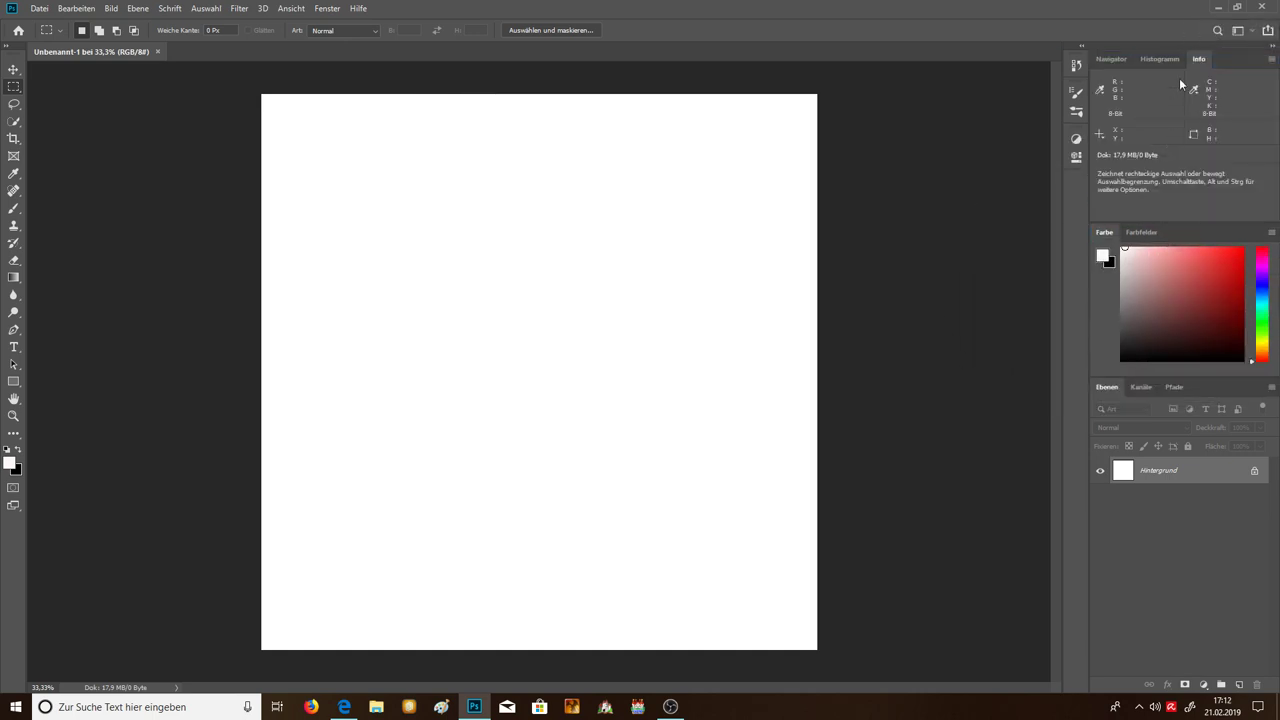
# Step: Check the Navigator, Histogramm and Info tabs, leaving Navigator in front
pyautogui.click(1160, 59)
pyautogui.click(1112, 59)
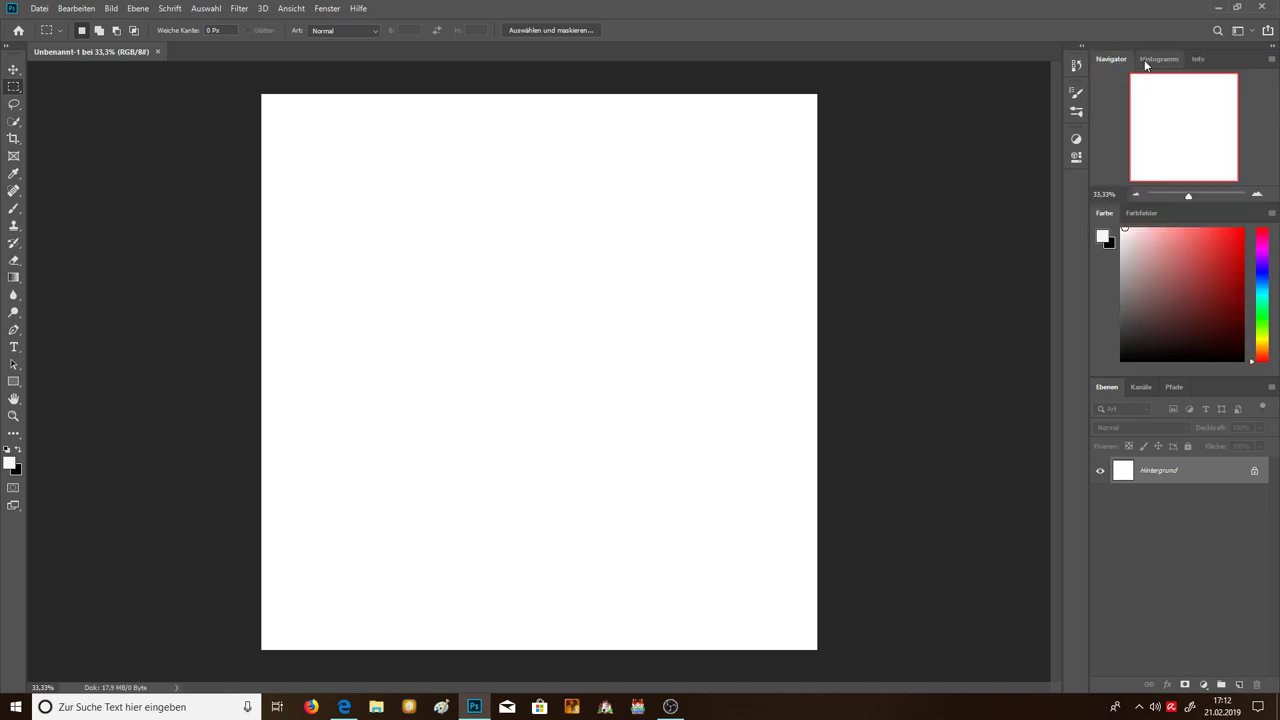
pyautogui.click(1162, 60)
pyautogui.click(1196, 60)
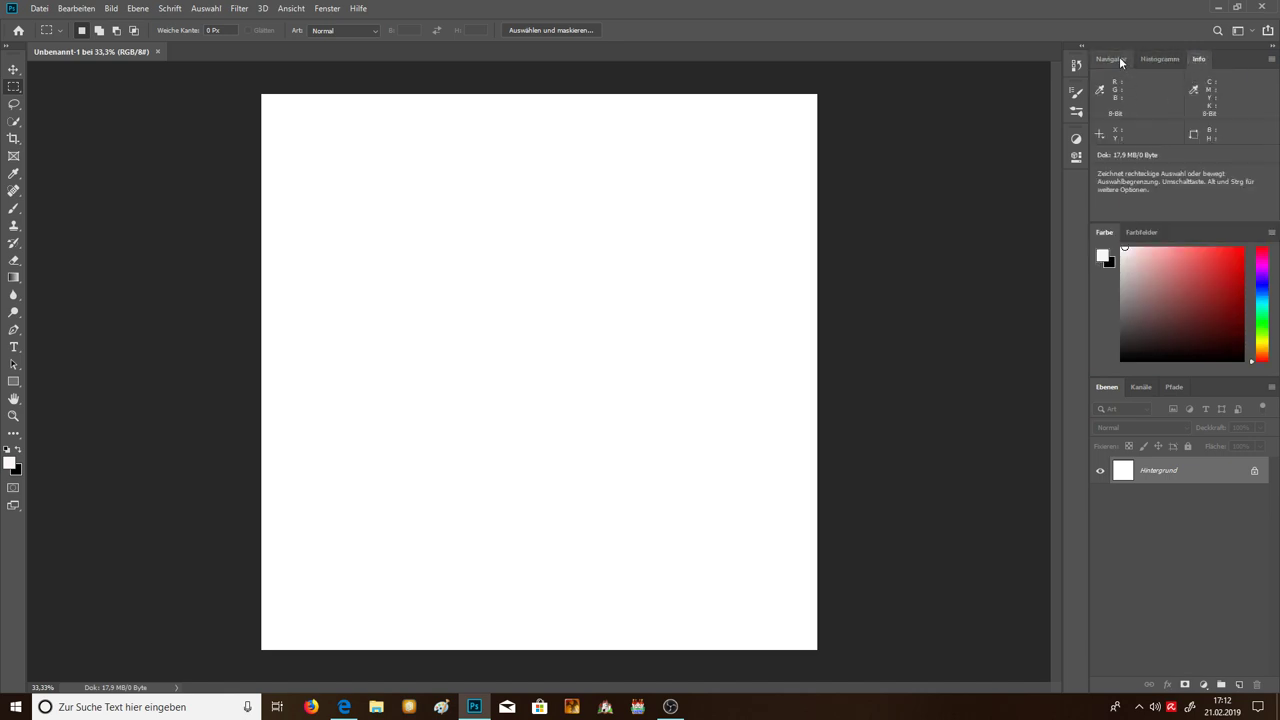
pyautogui.click(1119, 58)
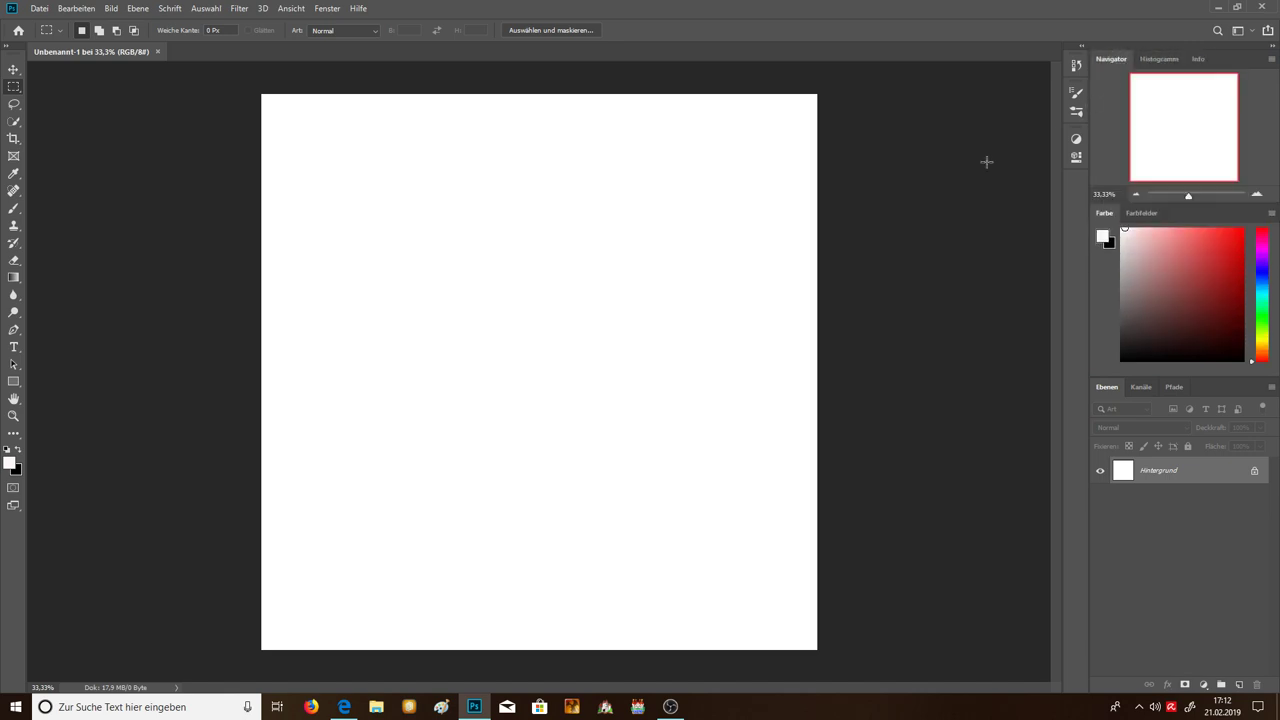
pyautogui.click(327, 9)
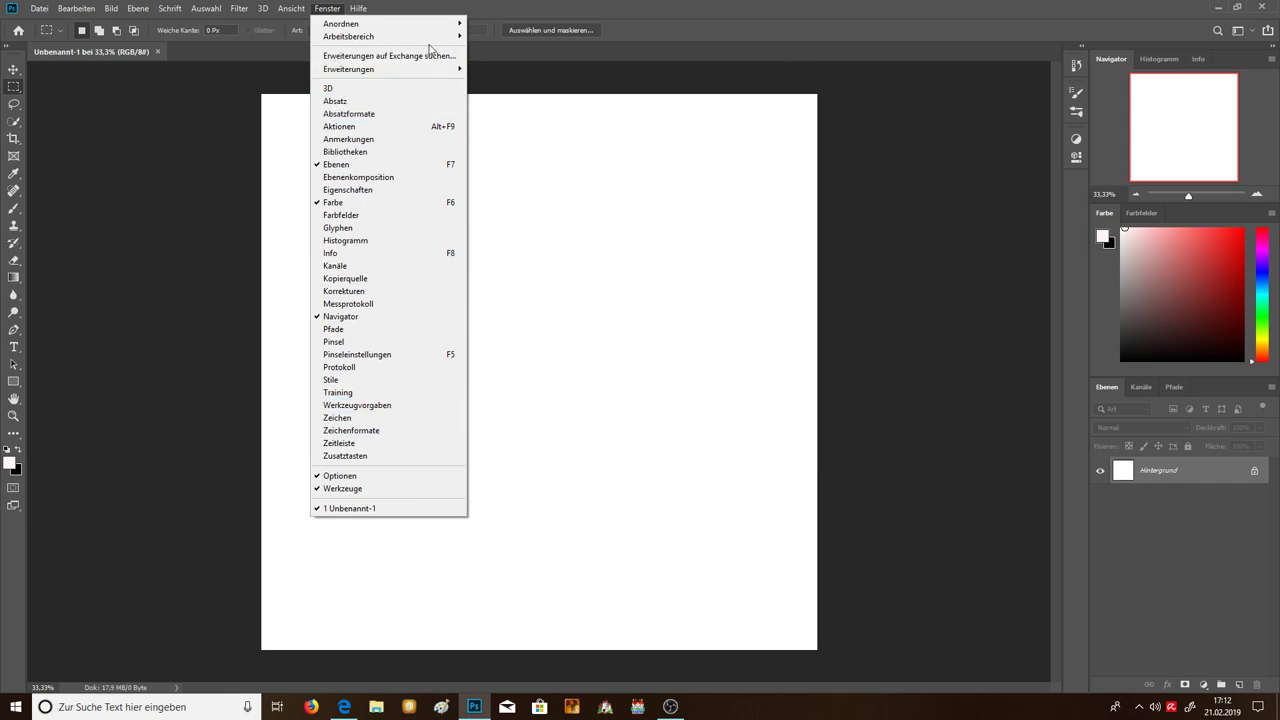
pyautogui.moveTo(348, 36)
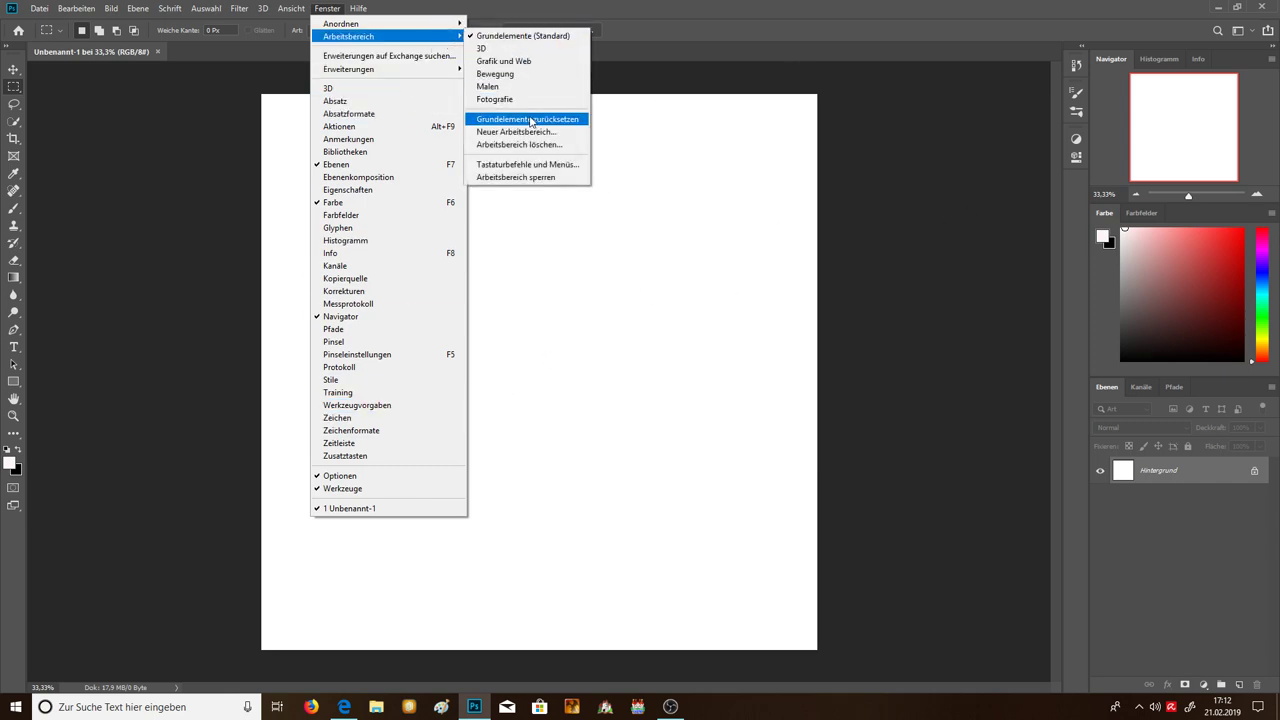
pyautogui.click(538, 181)
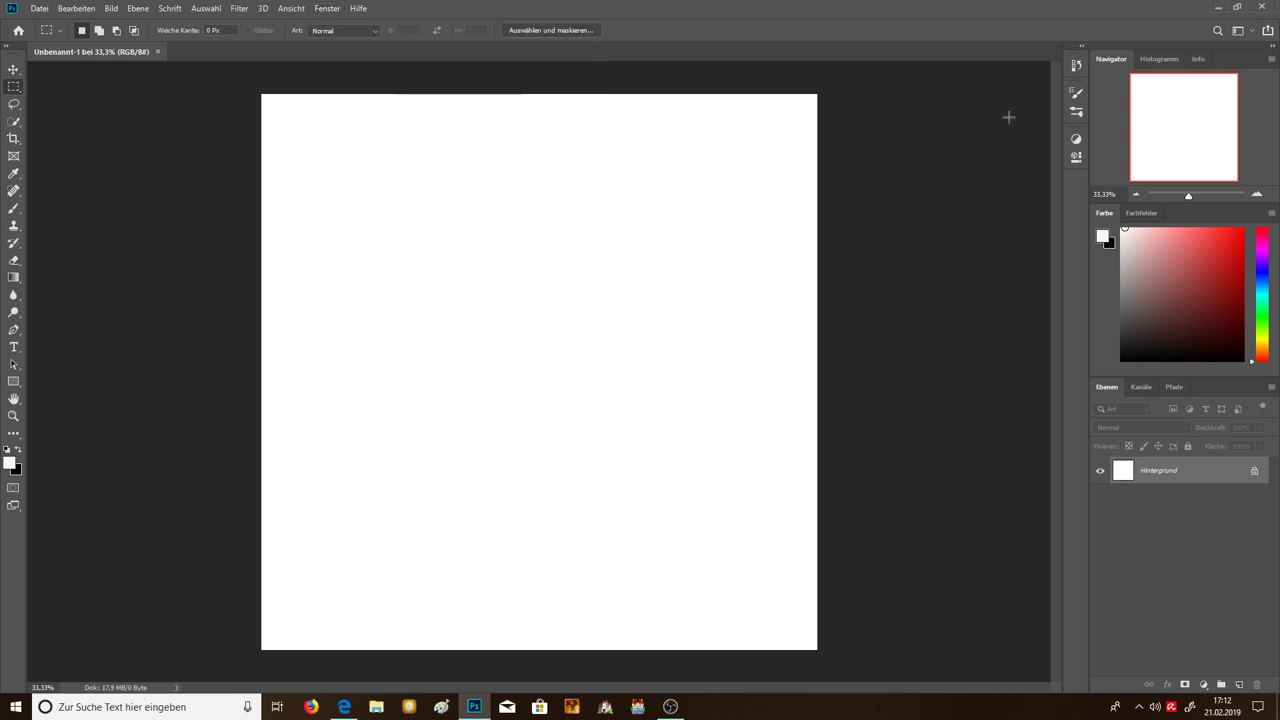
pyautogui.click(1110, 60)
pyautogui.click(300, 8)
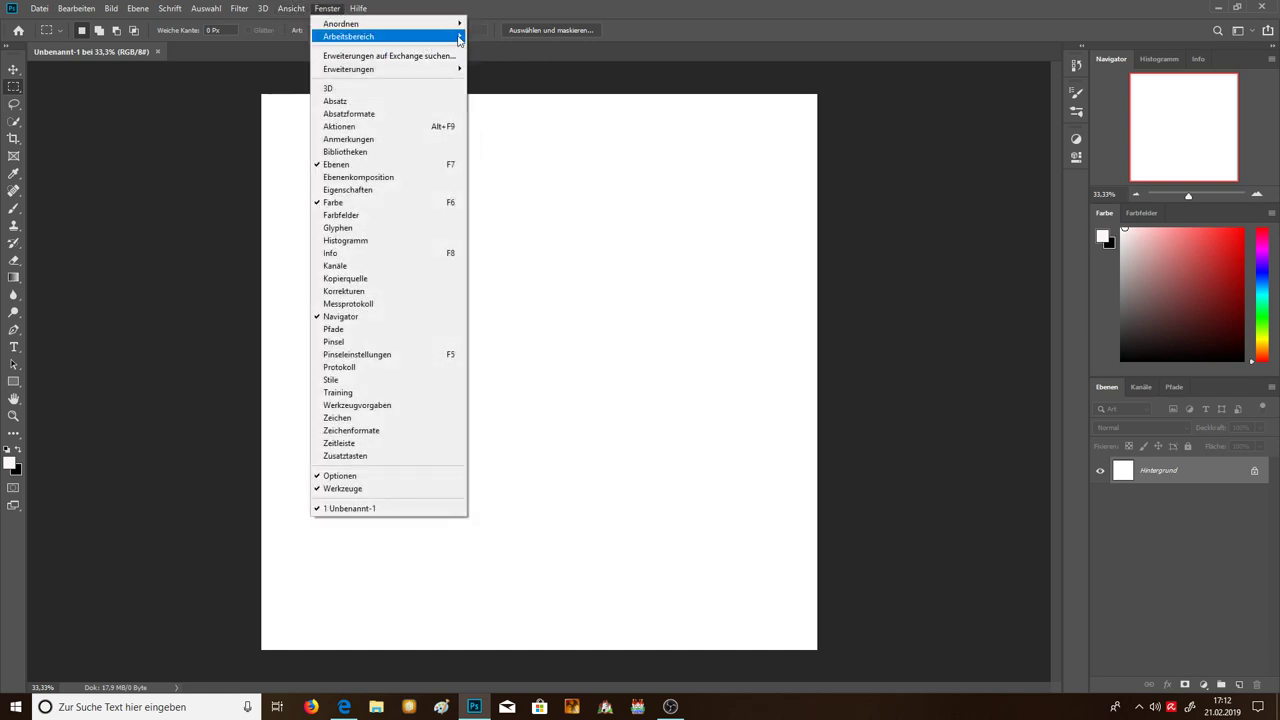
pyautogui.moveTo(390, 36)
pyautogui.click(516, 183)
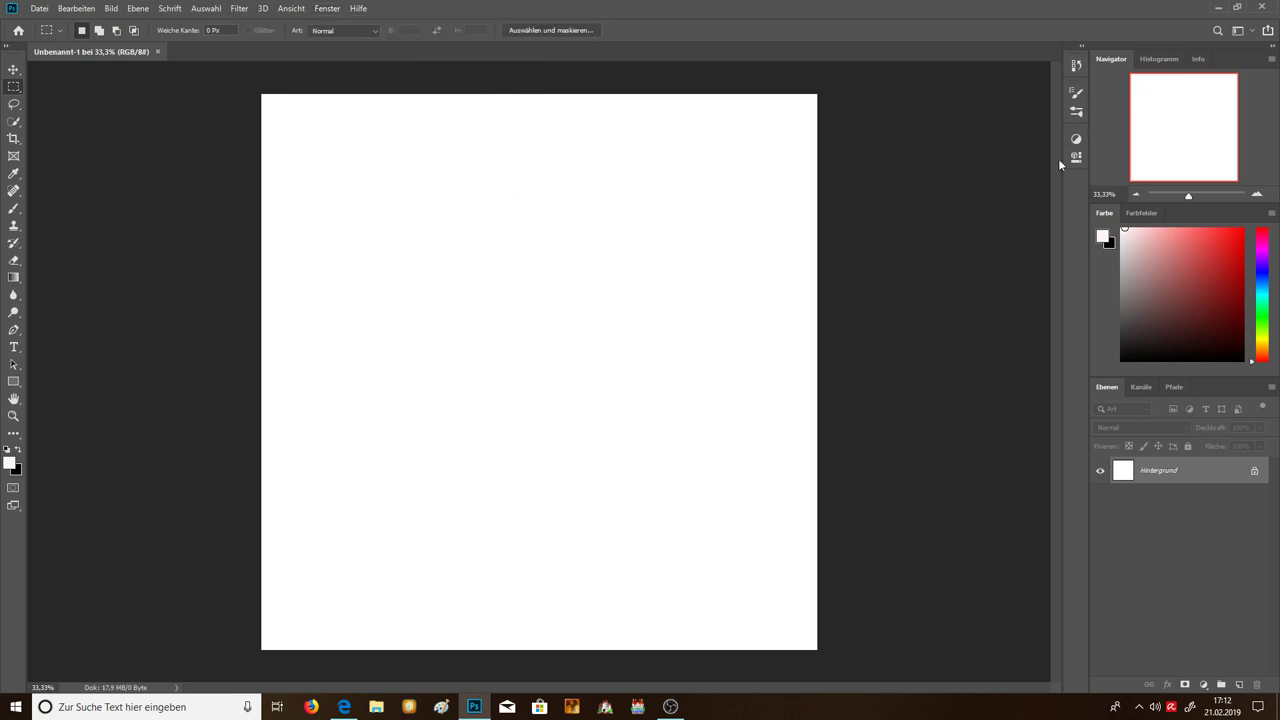
pyautogui.moveTo(1120, 61)
pyautogui.mouseDown()
pyautogui.moveTo(914, 208)
pyautogui.moveTo(1104, 56)
pyautogui.mouseUp()
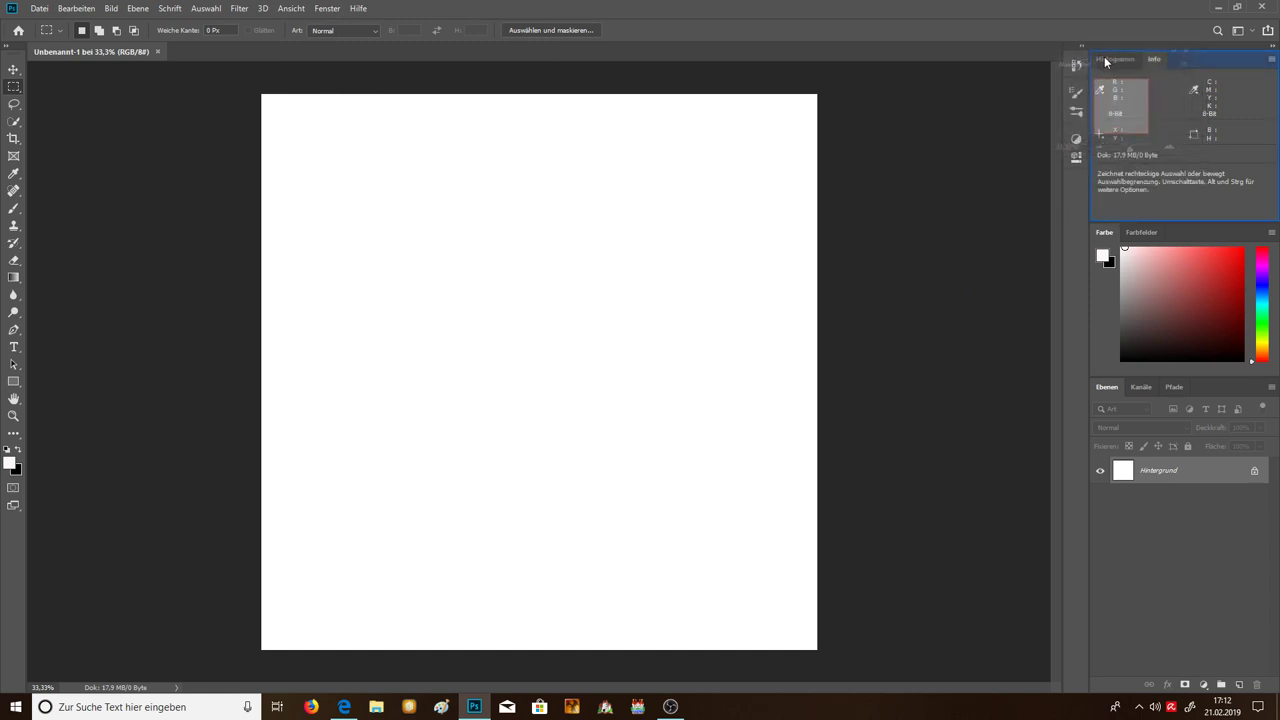
pyautogui.moveTo(1189, 59); pyautogui.dragTo(1108, 59)
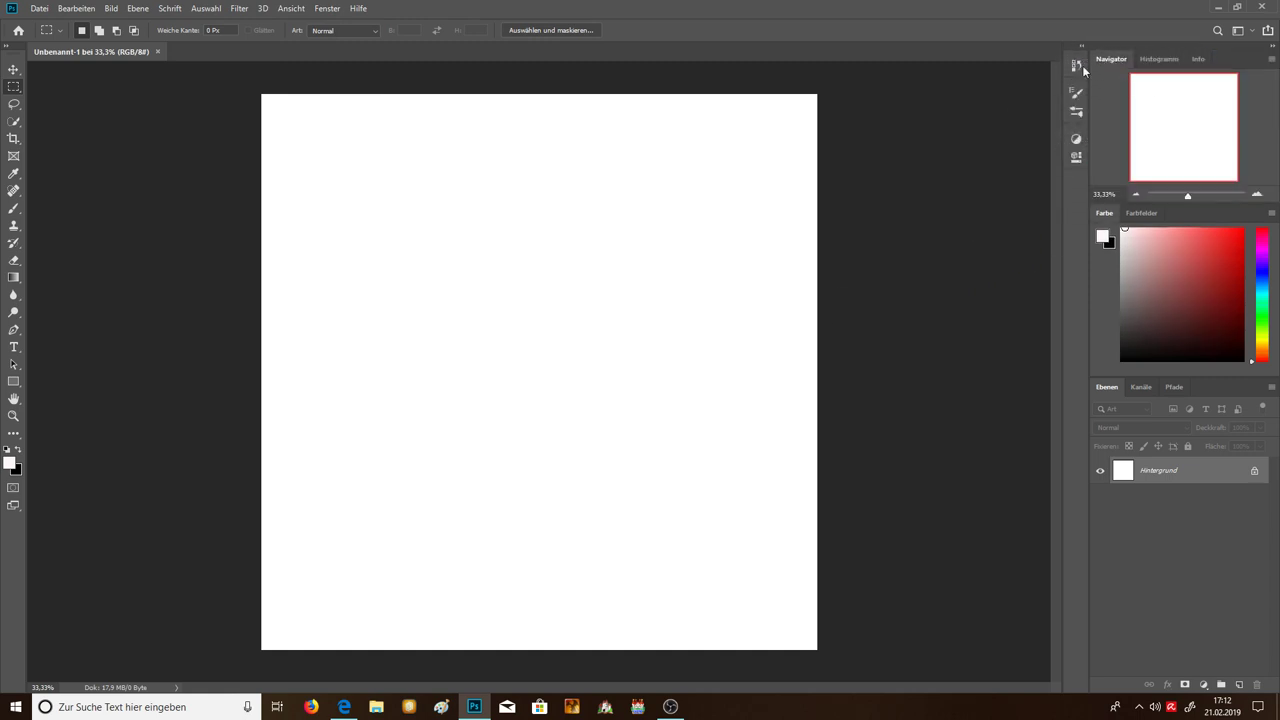
# Step: Make the Navigator panel taller, then test zooming to 200% and back to 33.33%
pyautogui.click(327, 8)
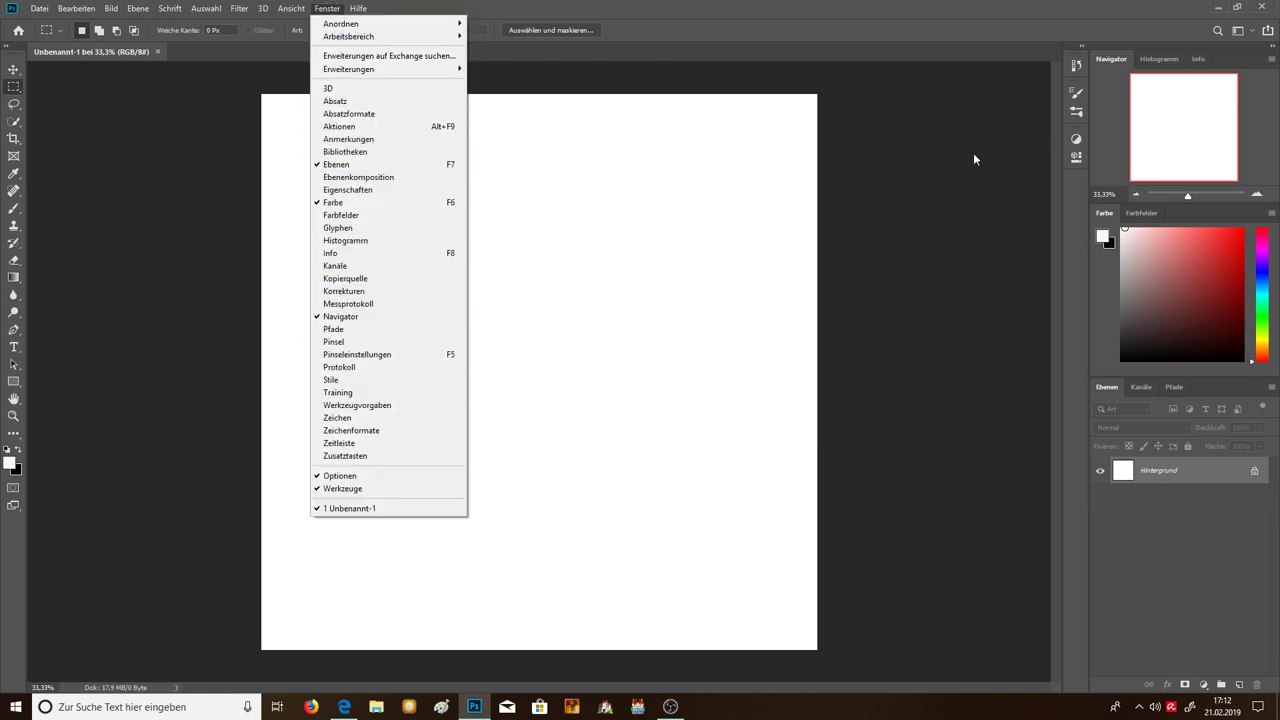
pyautogui.click(1150, 92)
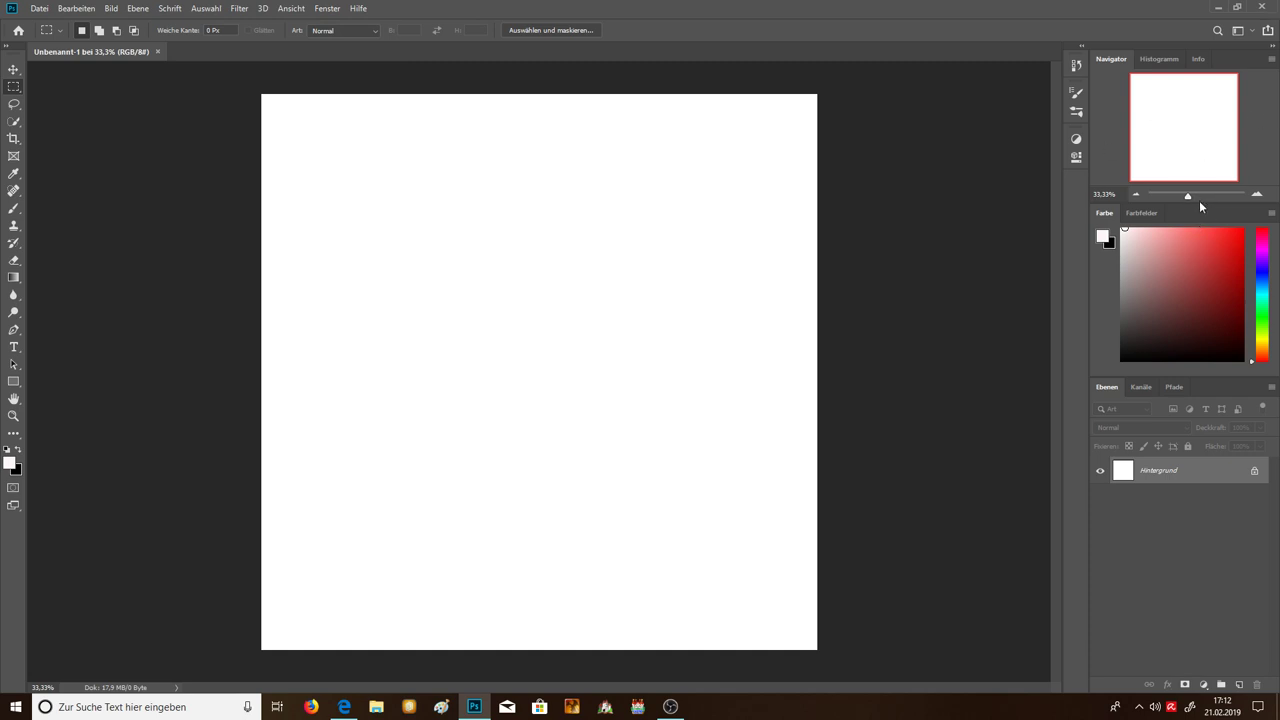
pyautogui.moveTo(1199, 200); pyautogui.dragTo(1199, 243)
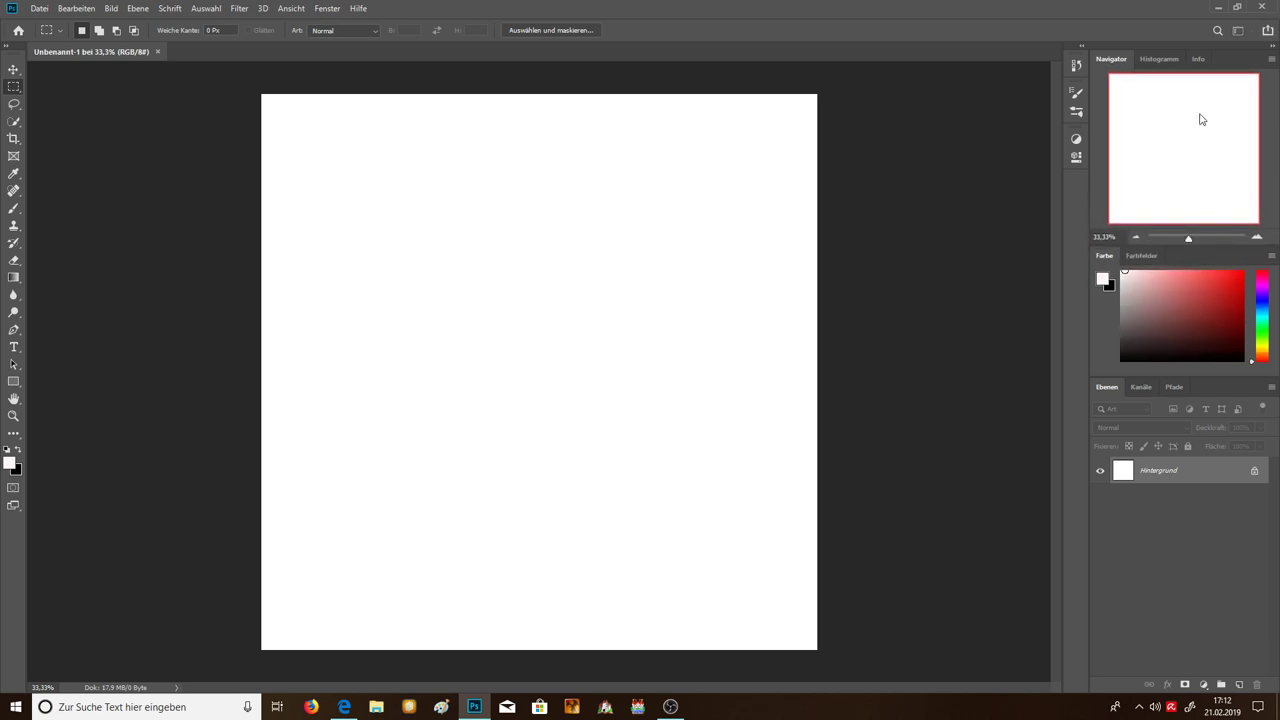
pyautogui.click(1257, 237)
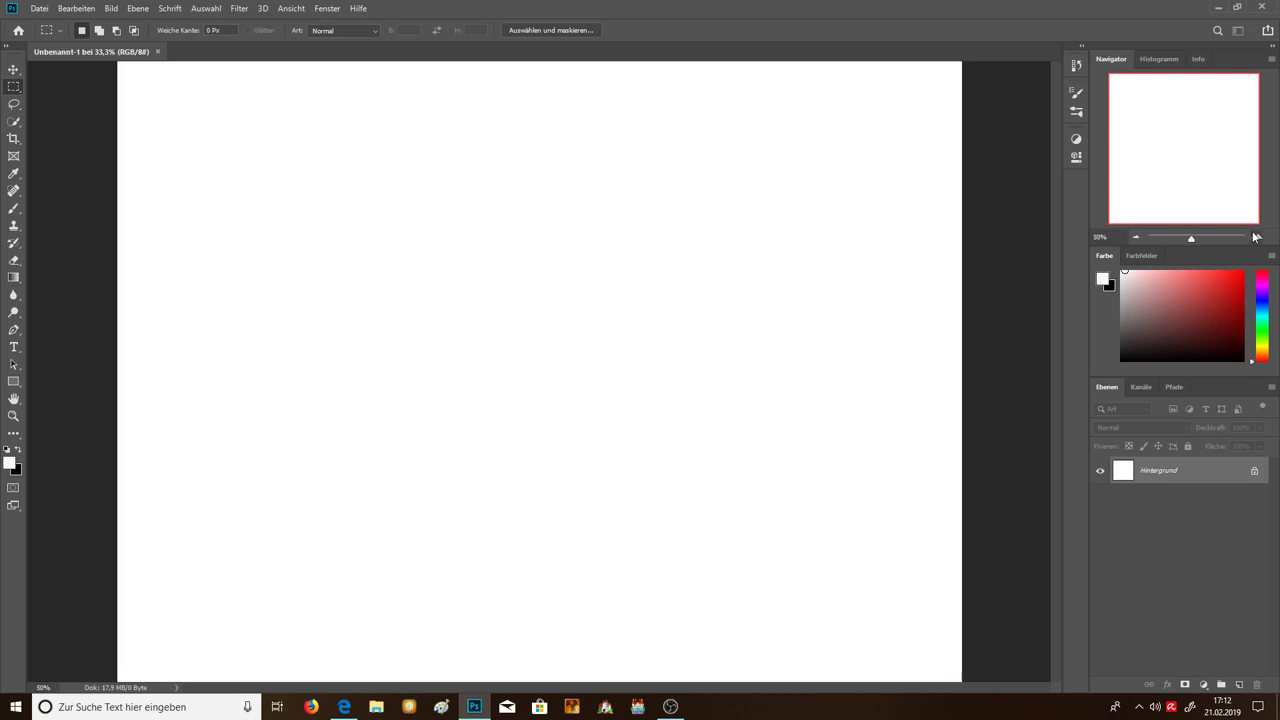
pyautogui.click(1257, 237)
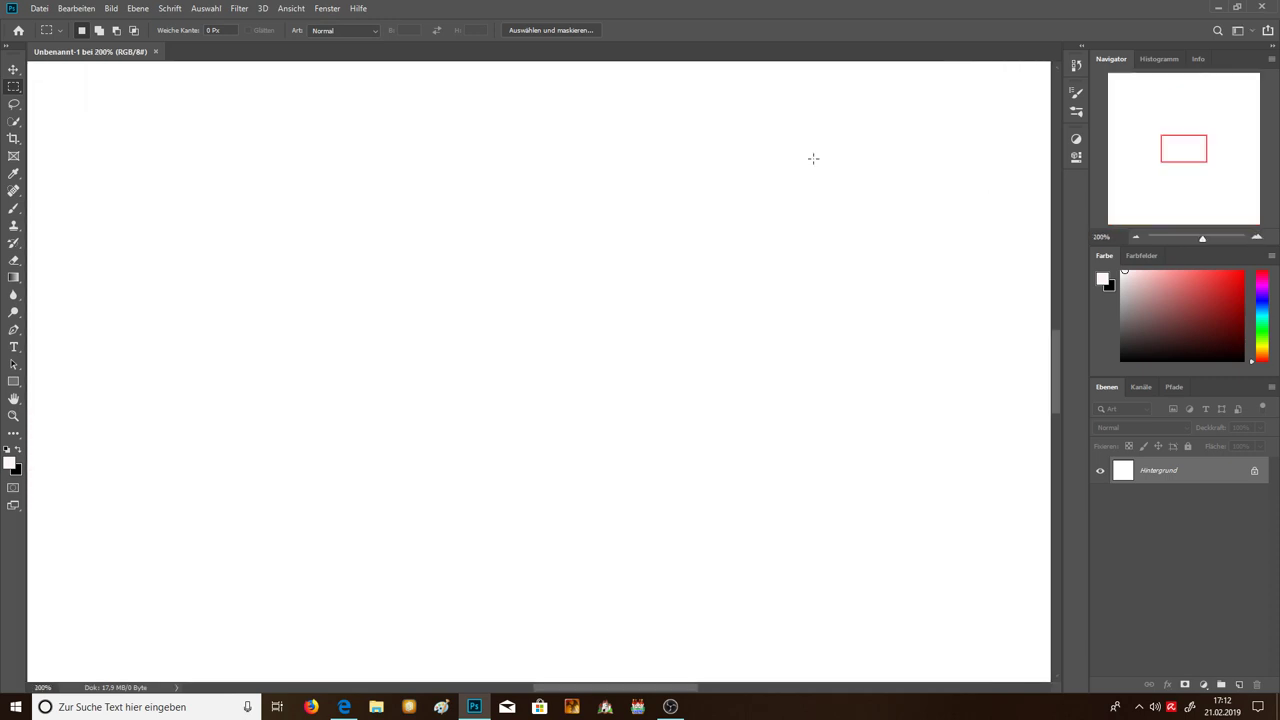
pyautogui.click(1136, 237)
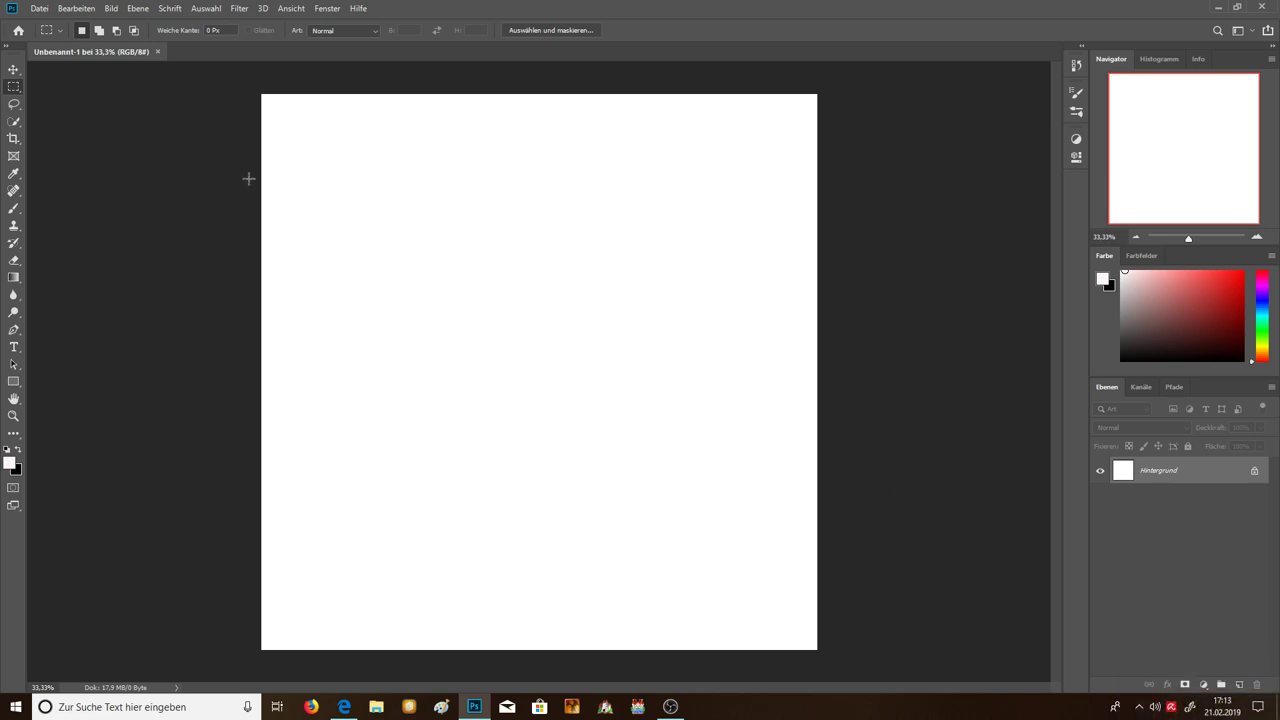
# Step: Activate the Brush tool at 10% opacity and shrink it from 1800 to about 1300 px
pyautogui.click(14, 209)
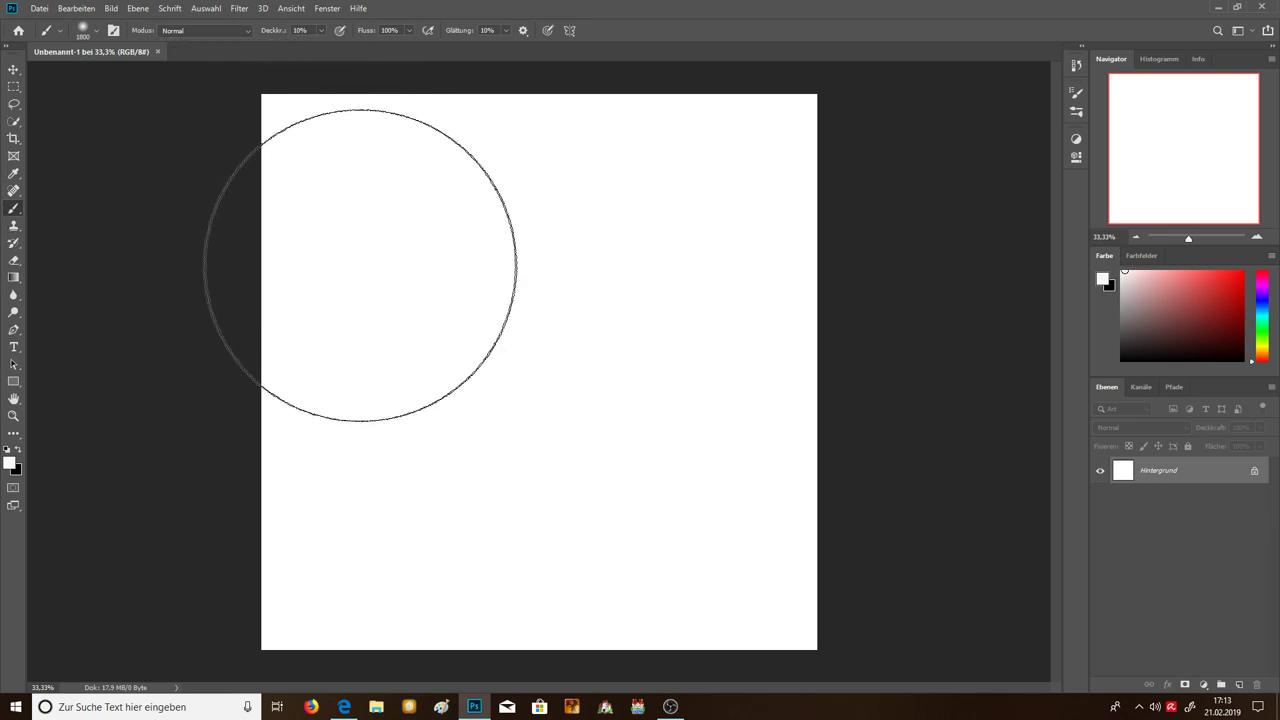
pyautogui.click(91, 37)
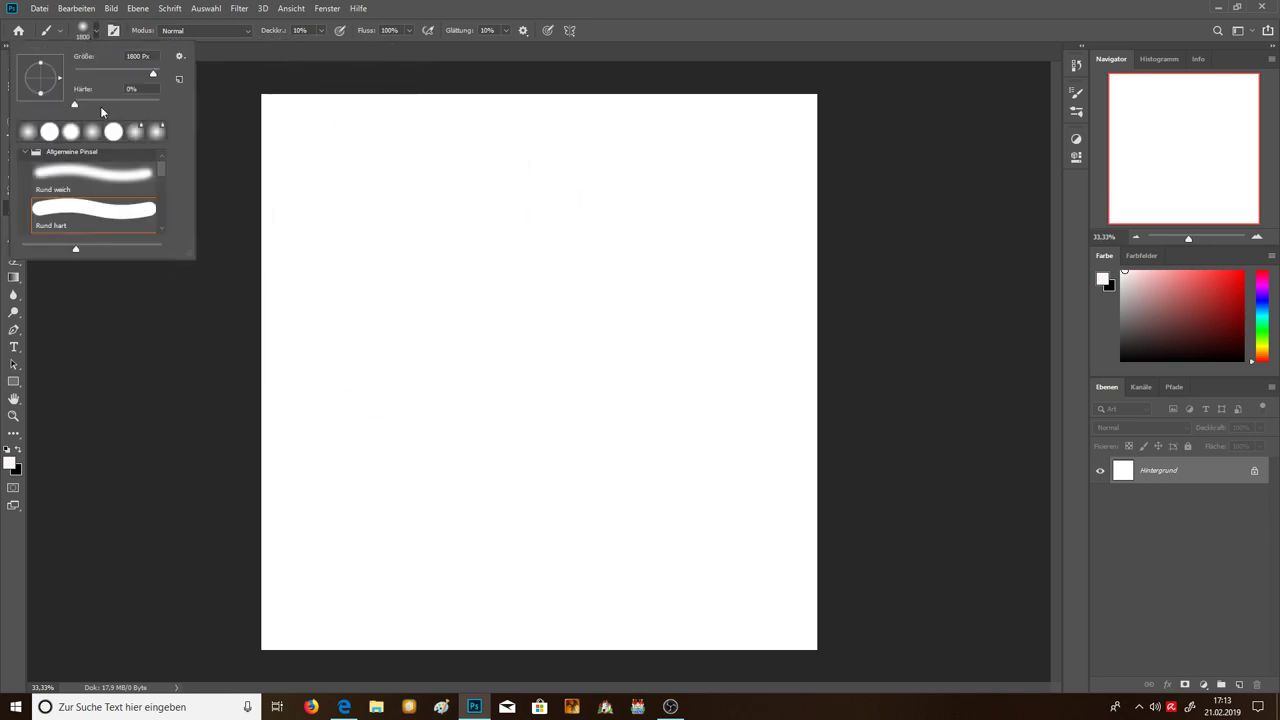
pyautogui.click(640, 23)
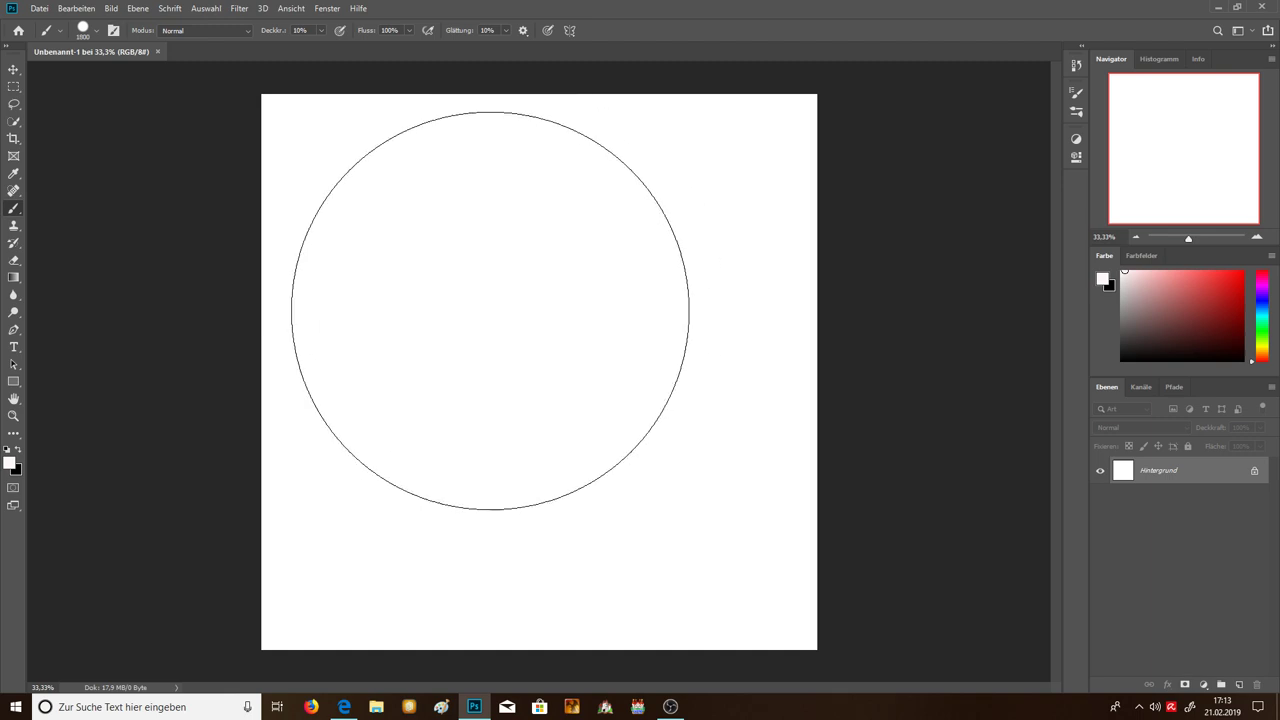
pyautogui.press('[')
pyautogui.press('[')
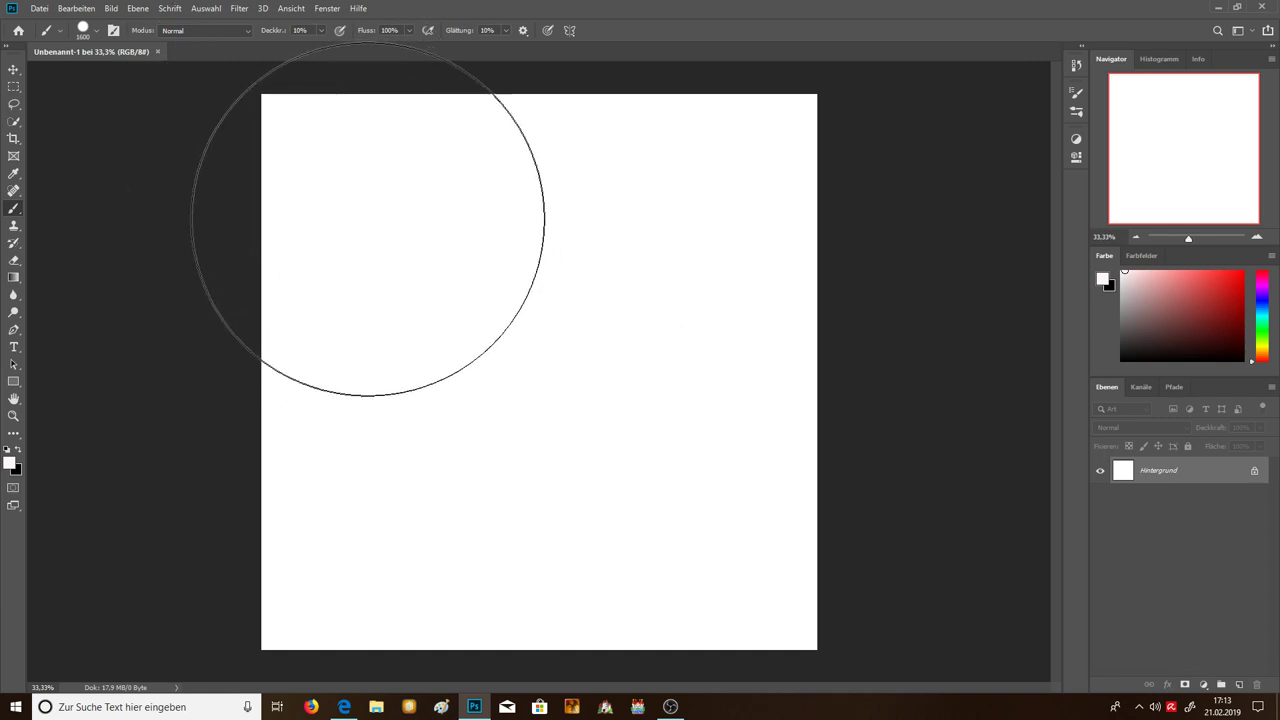
pyautogui.press('[')
pyautogui.press('[')
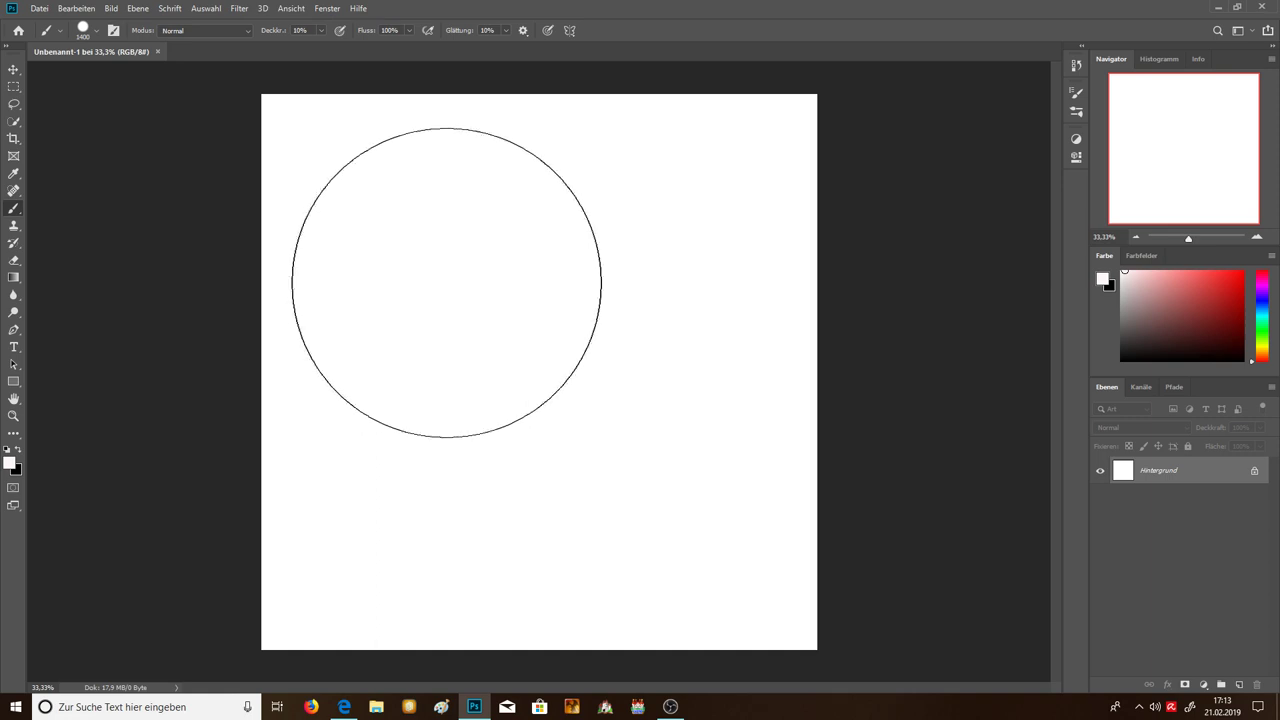
pyautogui.press('[')
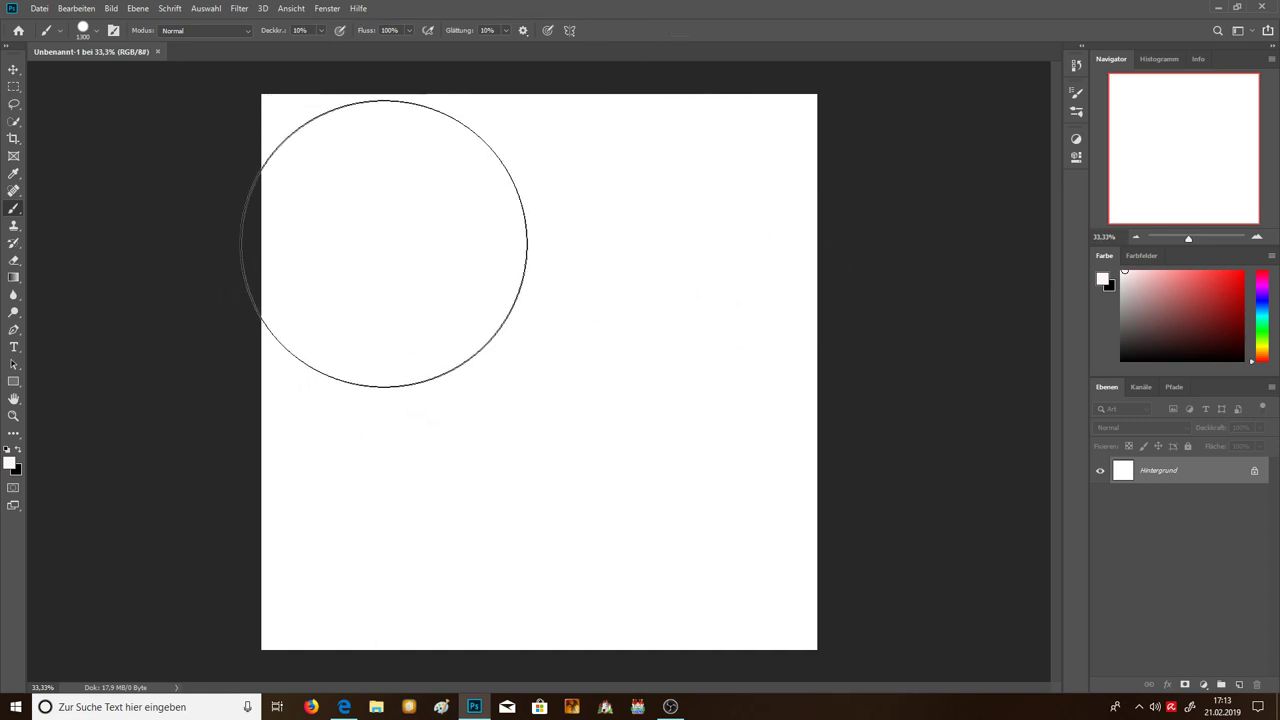
pyautogui.press('[')
pyautogui.press('[')
pyautogui.press('[')
pyautogui.press('[')
pyautogui.press('[')
pyautogui.press('[')
pyautogui.press('[')
pyautogui.press('[')
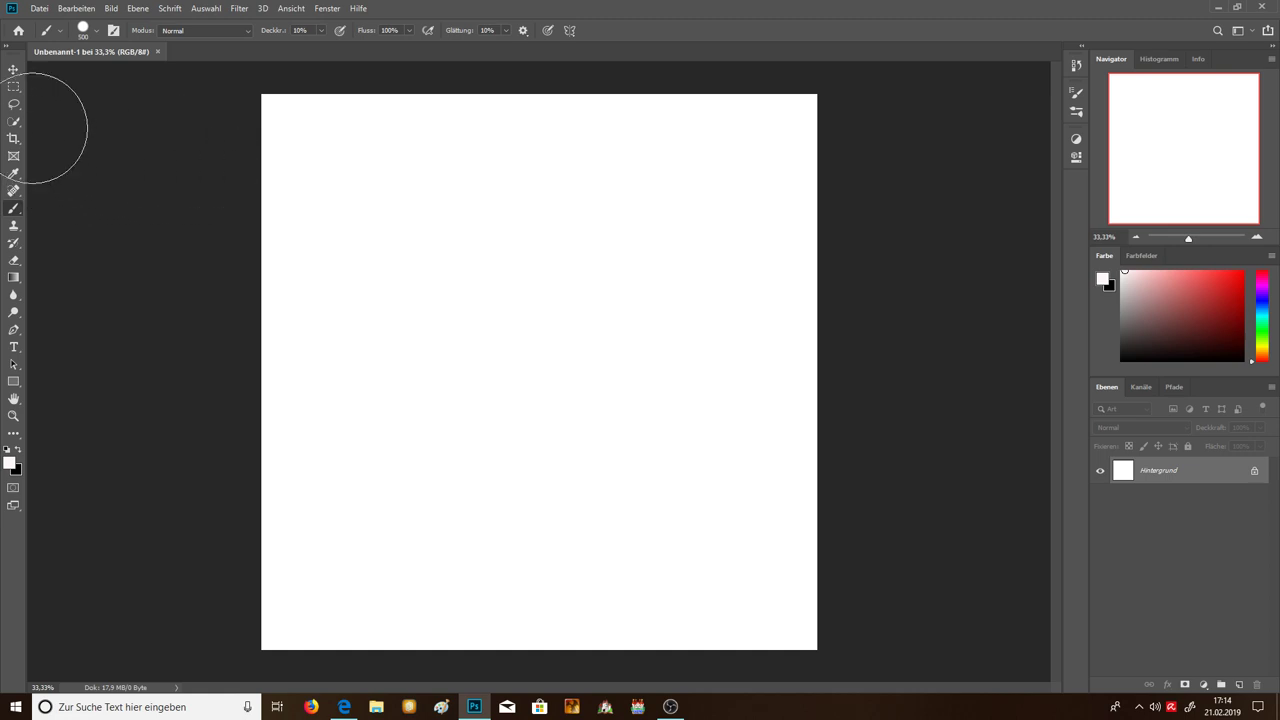
pyautogui.click(14, 260)
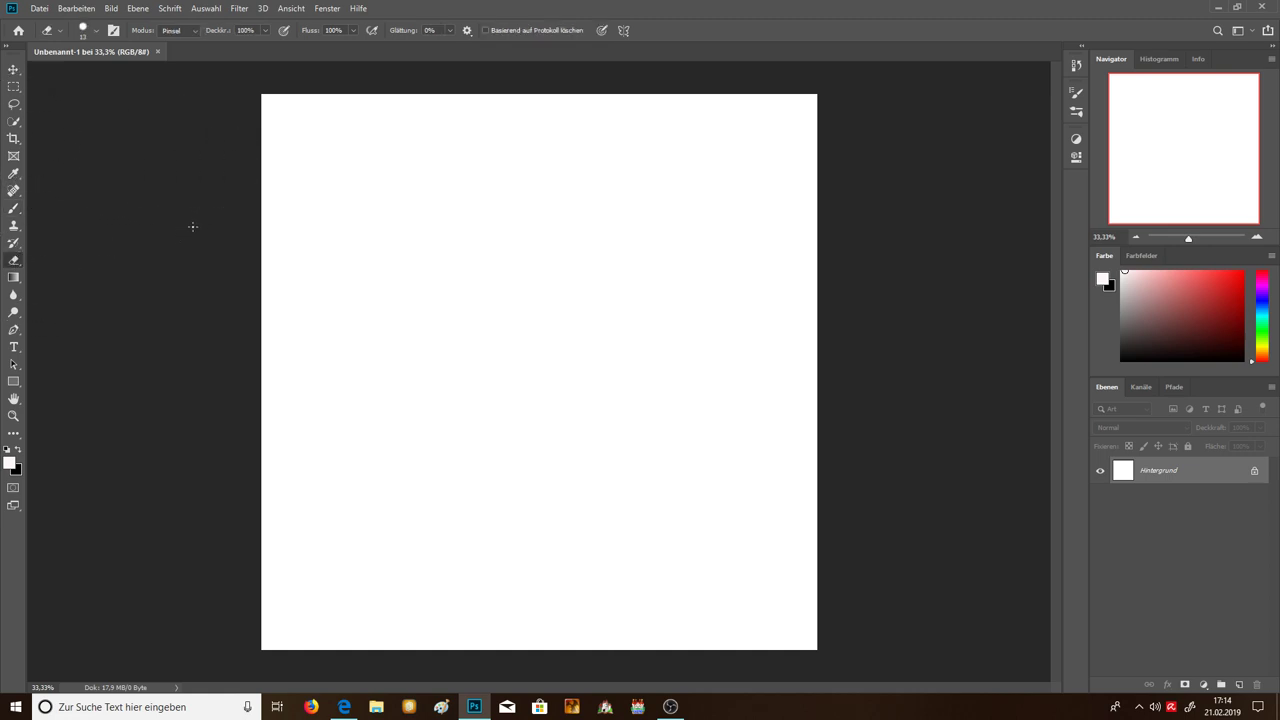
pyautogui.press('b')
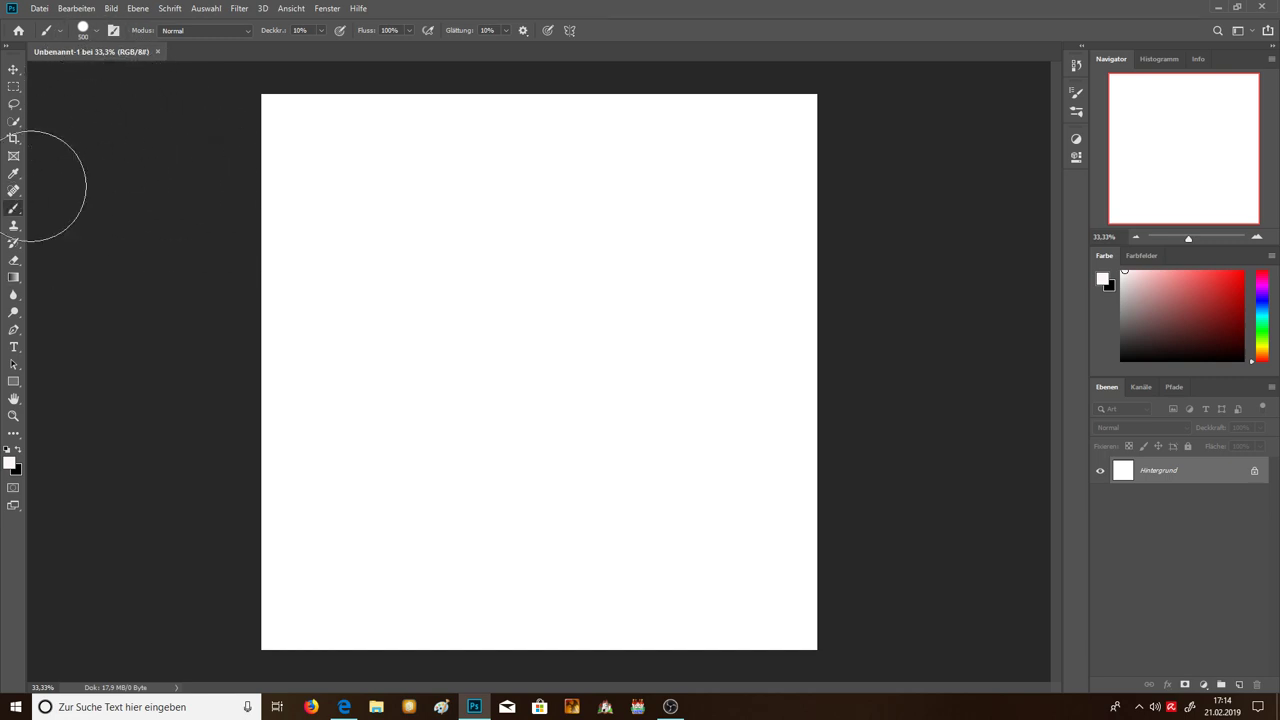
# Step: Choose the 'Rund hart' brush at 100% Deckkraft with pen pressure controlling size
pyautogui.click(93, 34)
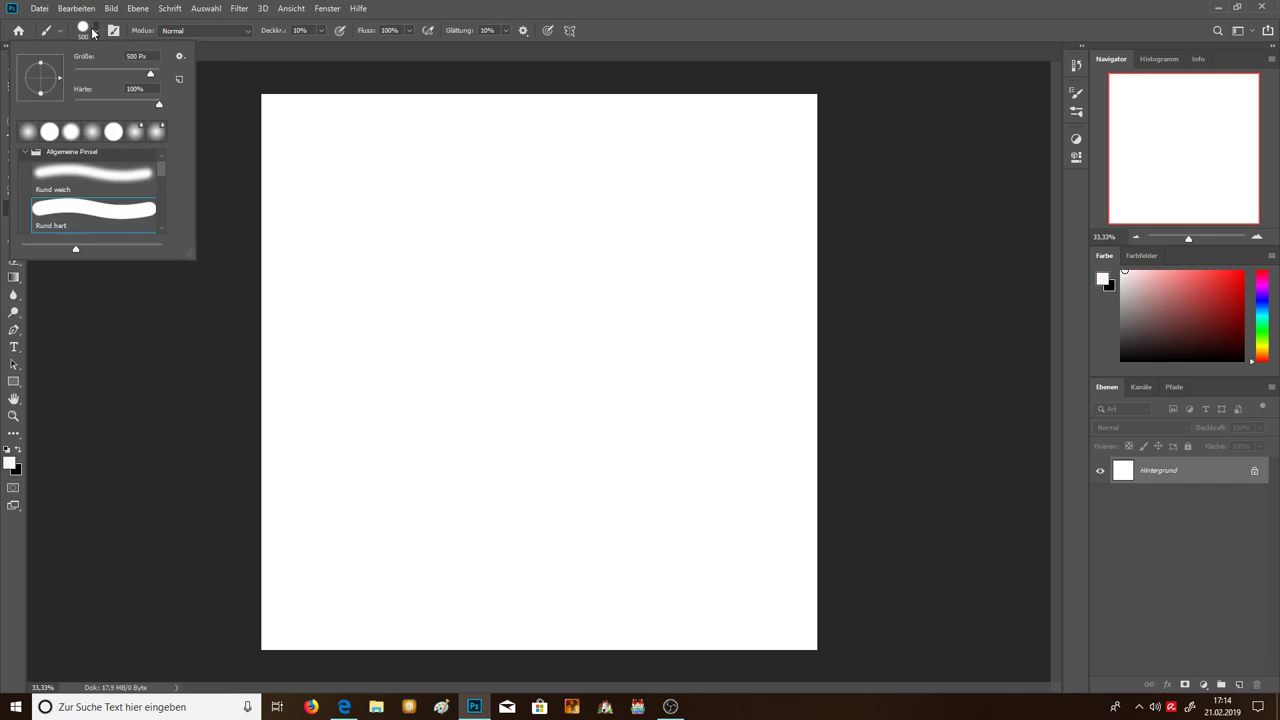
pyautogui.click(24, 157)
pyautogui.click(25, 155)
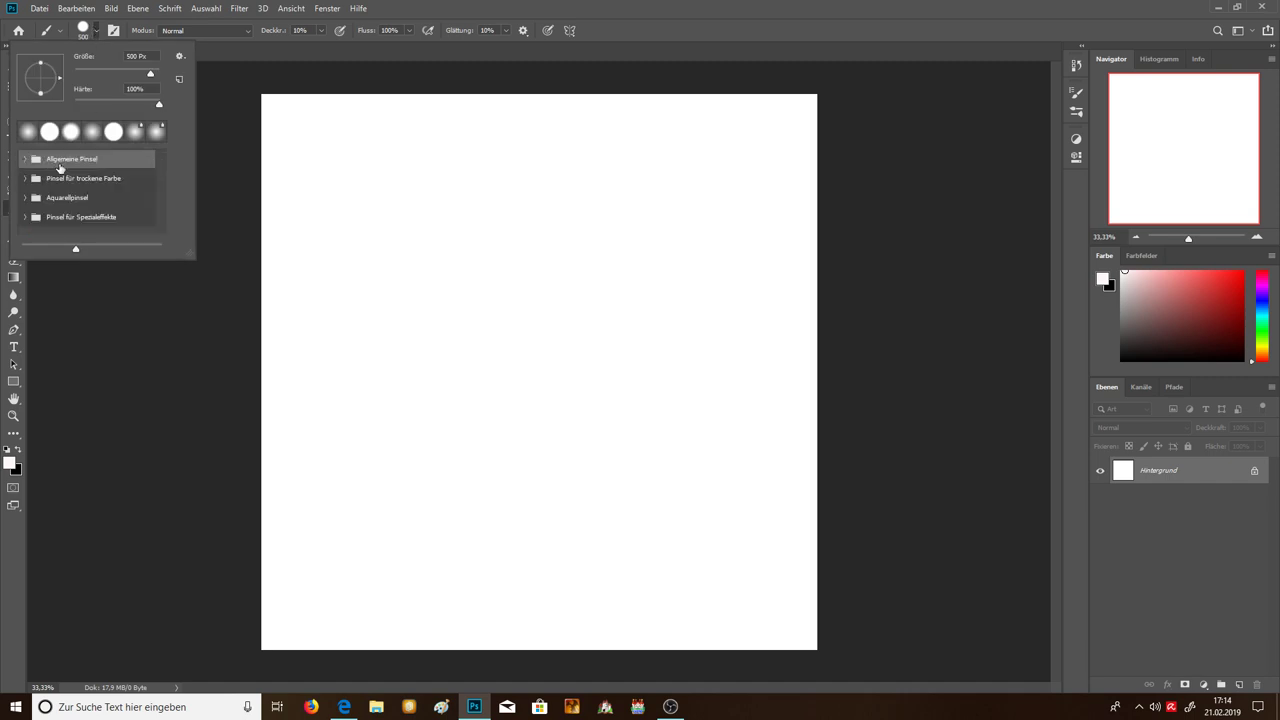
pyautogui.click(25, 160)
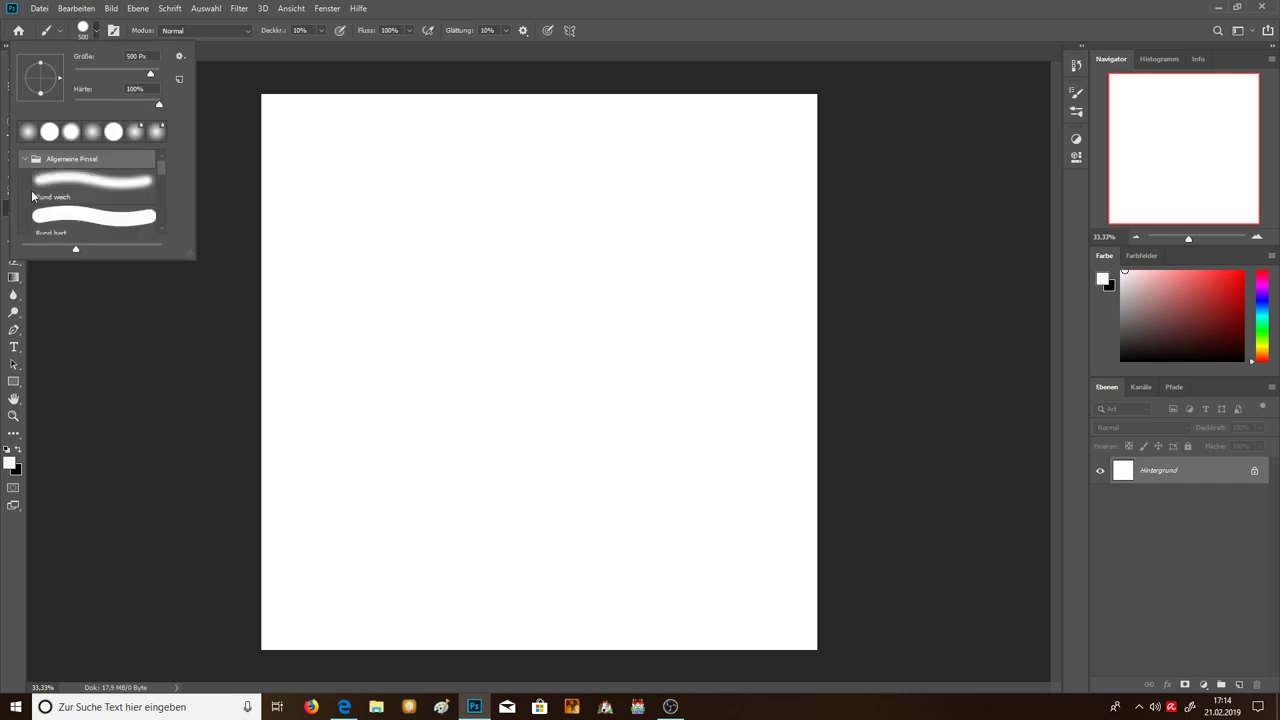
pyautogui.click(71, 225)
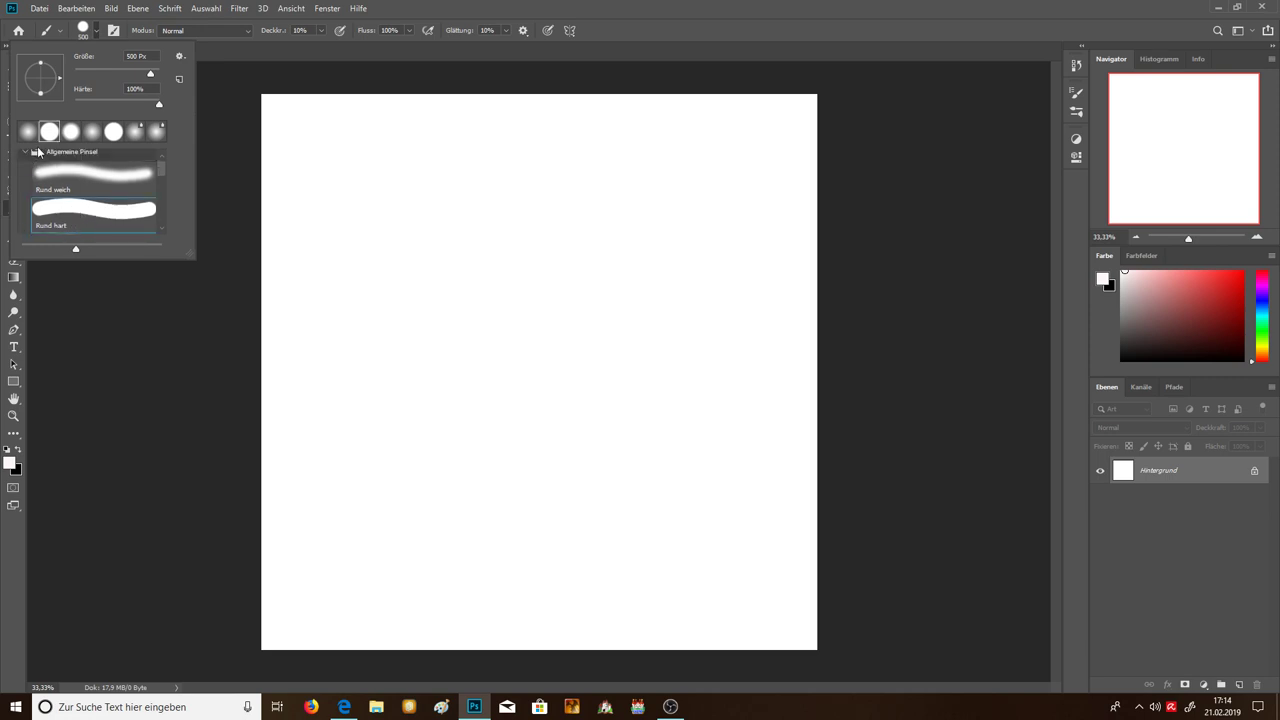
pyautogui.click(664, 22)
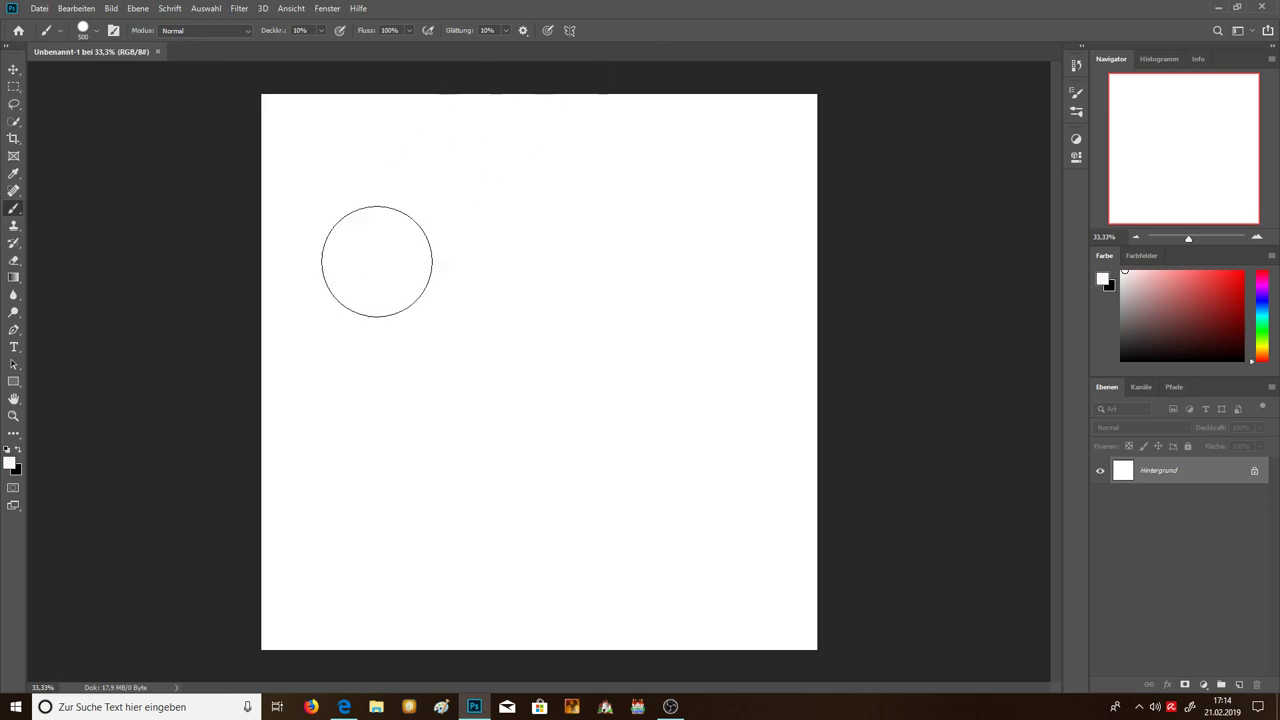
pyautogui.click(92, 36)
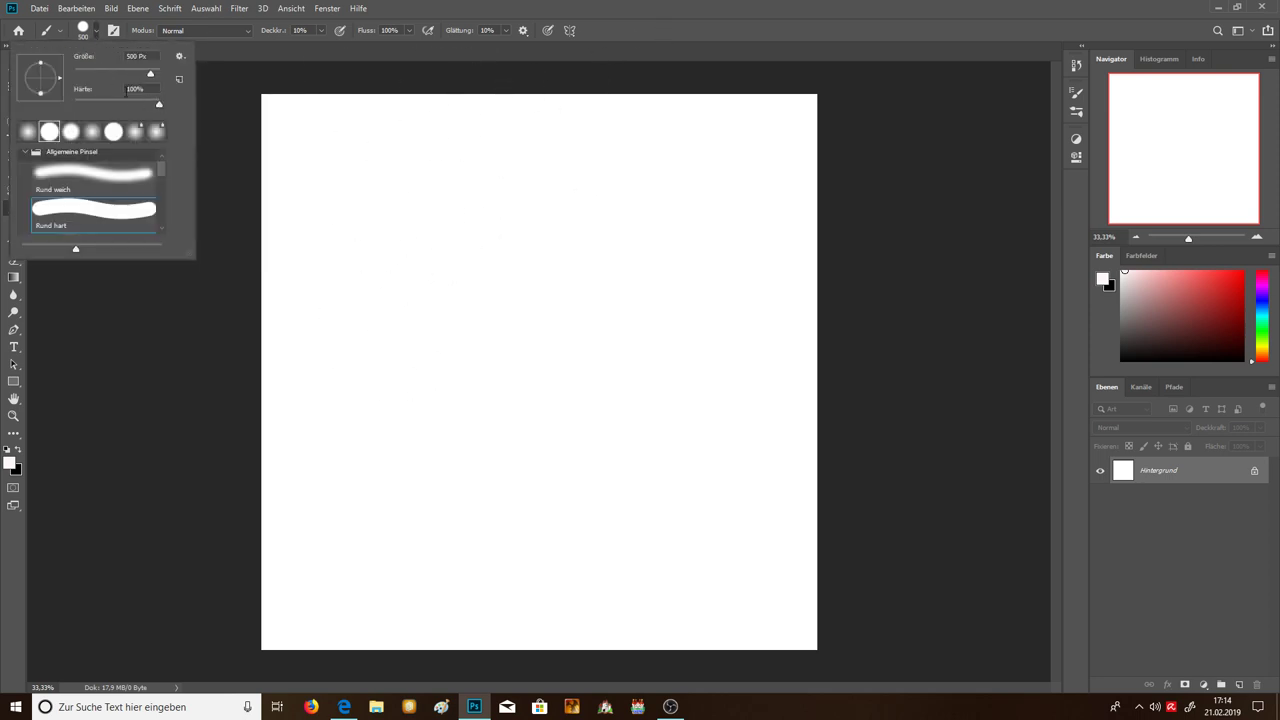
pyautogui.click(649, 30)
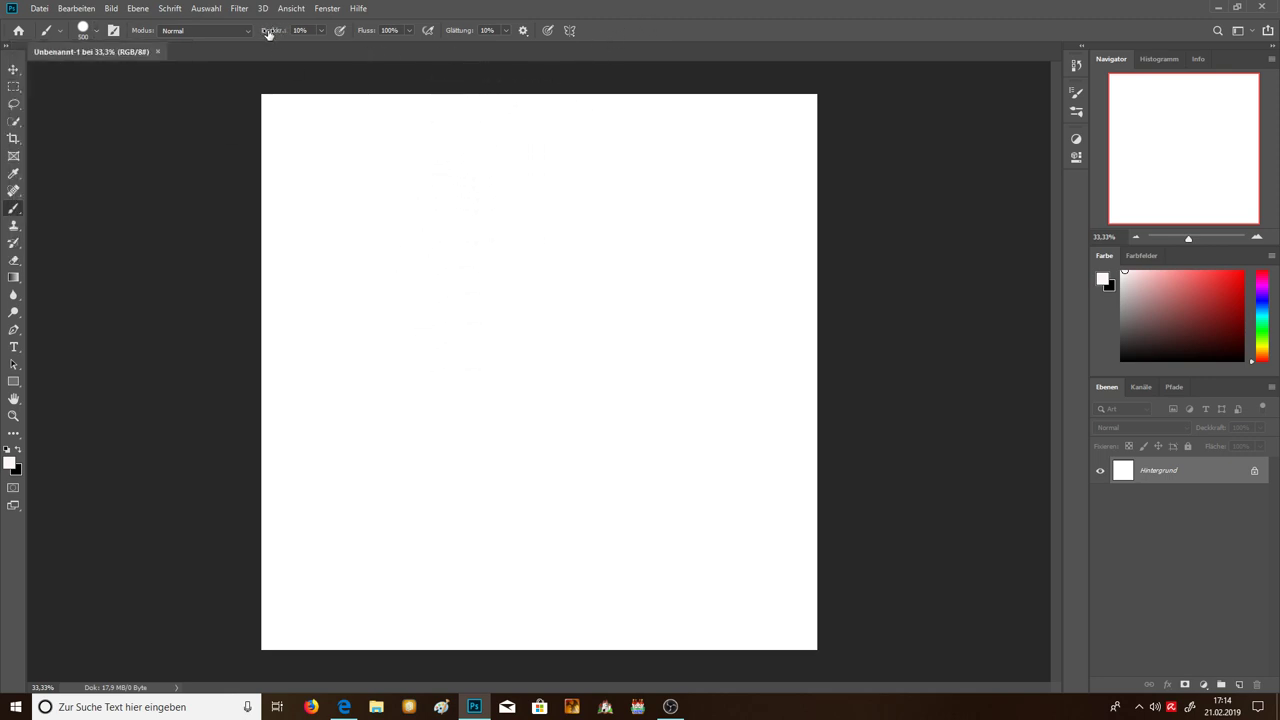
pyautogui.moveTo(268, 33); pyautogui.dragTo(359, 35)
pyautogui.click(548, 30)
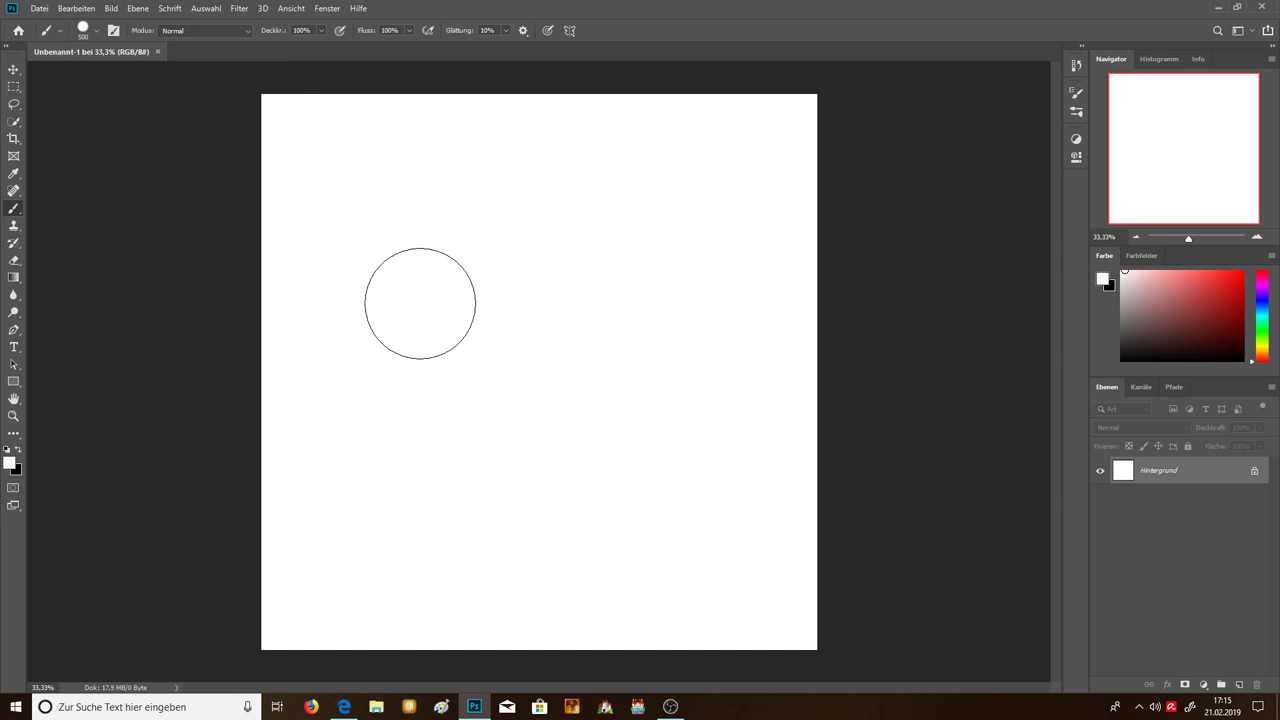
# Step: Resize the brush down to about 200 px and paint a faint pink test dab upper left
pyautogui.press(']')
pyautogui.press(']')
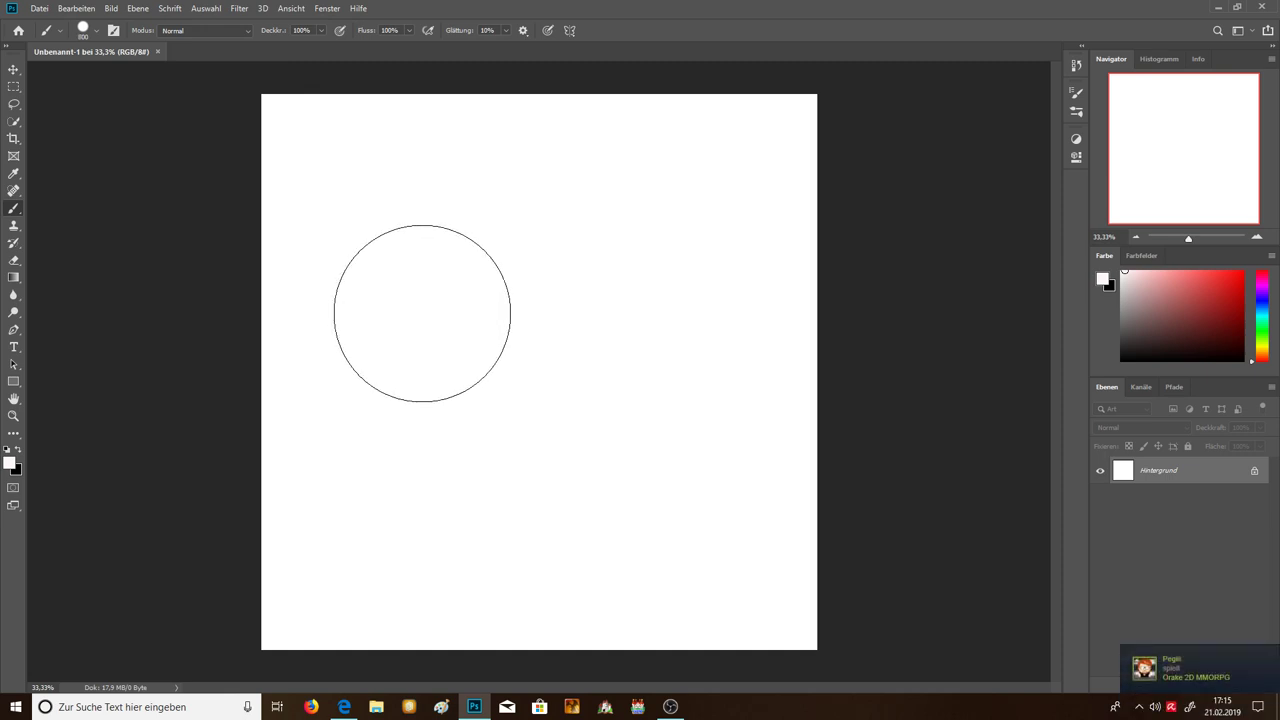
pyautogui.press(']')
pyautogui.press(']')
pyautogui.press(']')
pyautogui.press(']')
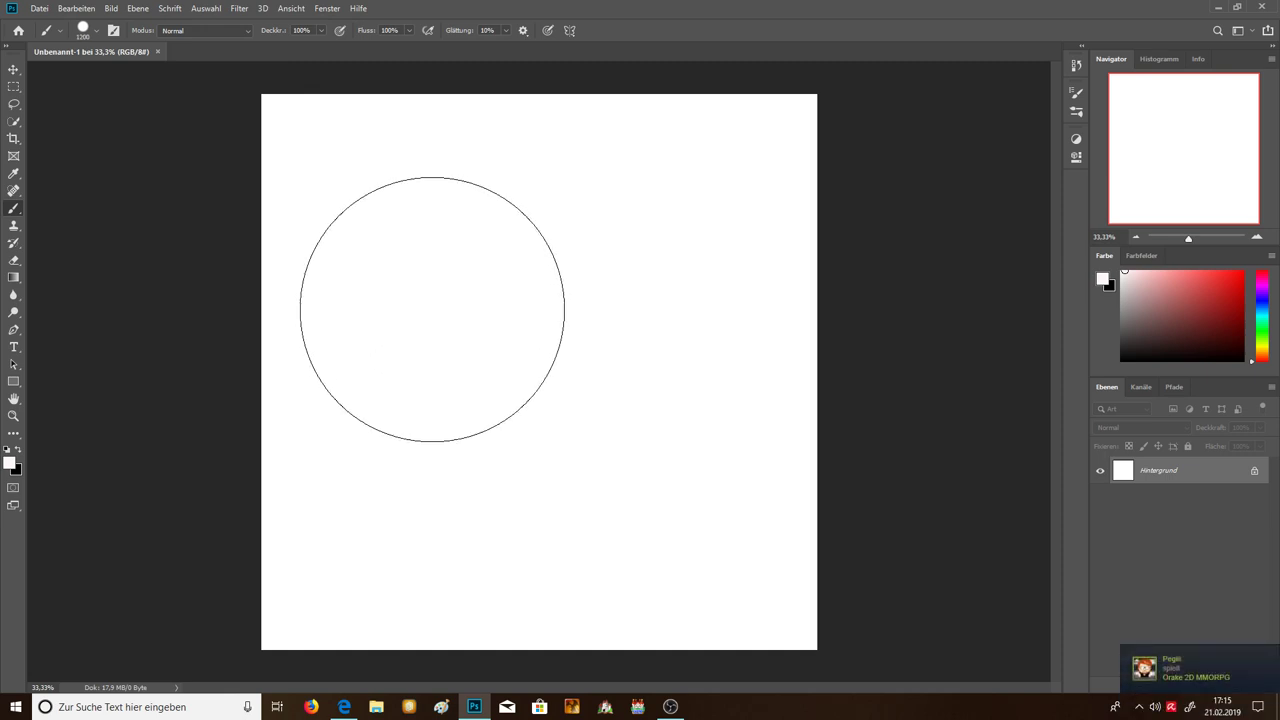
pyautogui.press(']')
pyautogui.press(']')
pyautogui.press(']')
pyautogui.press(']')
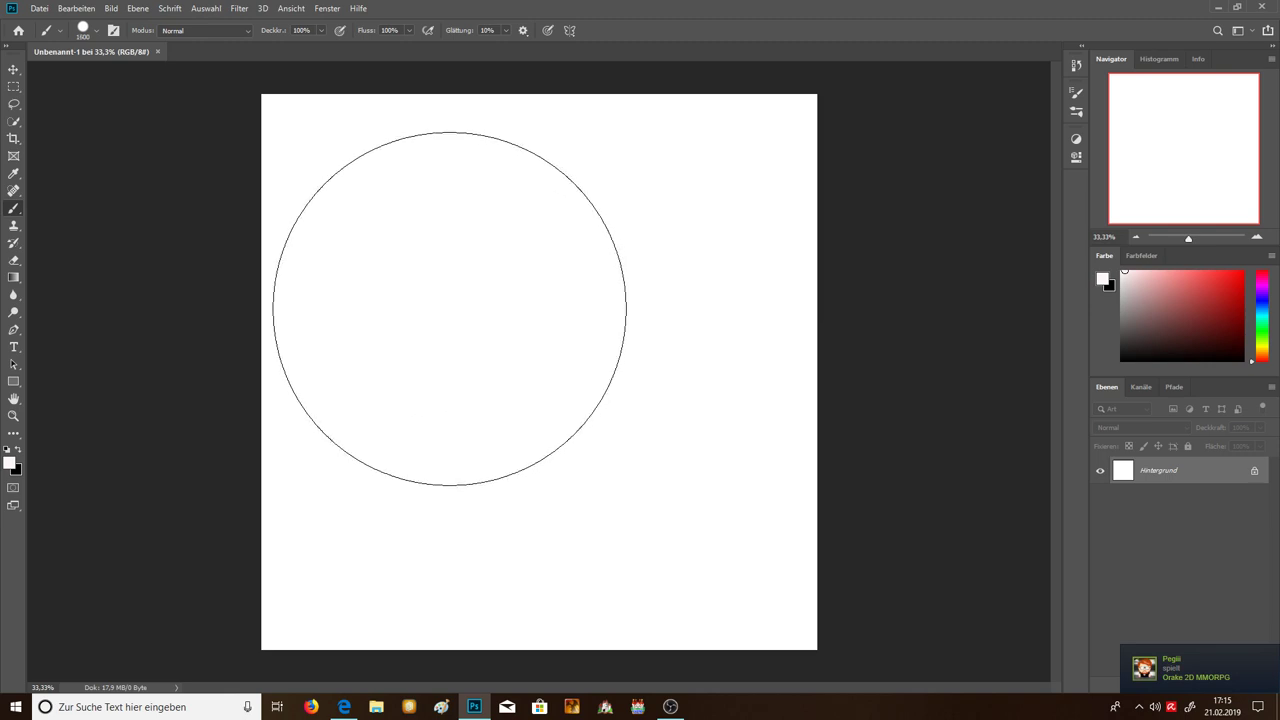
pyautogui.press('[')
pyautogui.press('[')
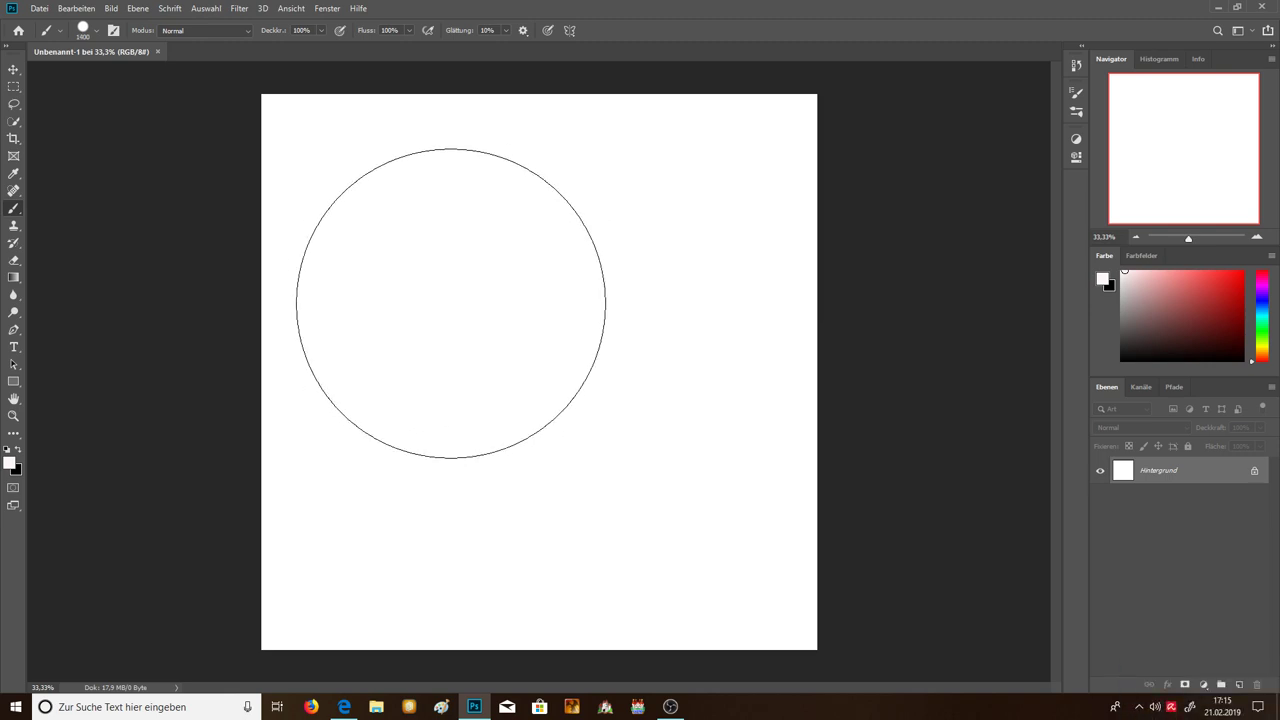
pyautogui.press('[')
pyautogui.press('[')
pyautogui.press('[')
pyautogui.press('[')
pyautogui.press('[')
pyautogui.press('[')
pyautogui.press('[')
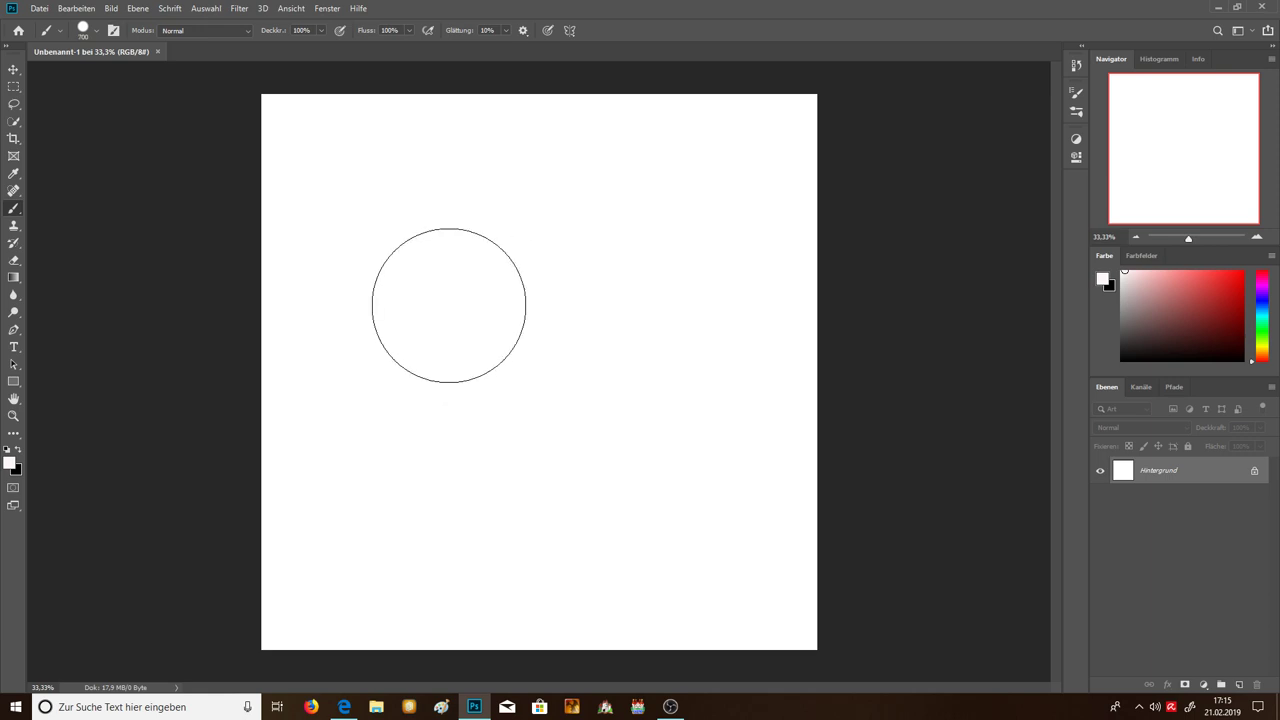
pyautogui.press('[')
pyautogui.press('[')
pyautogui.press('[')
pyautogui.press('[')
pyautogui.press('[')
pyautogui.press('[')
pyautogui.press('[')
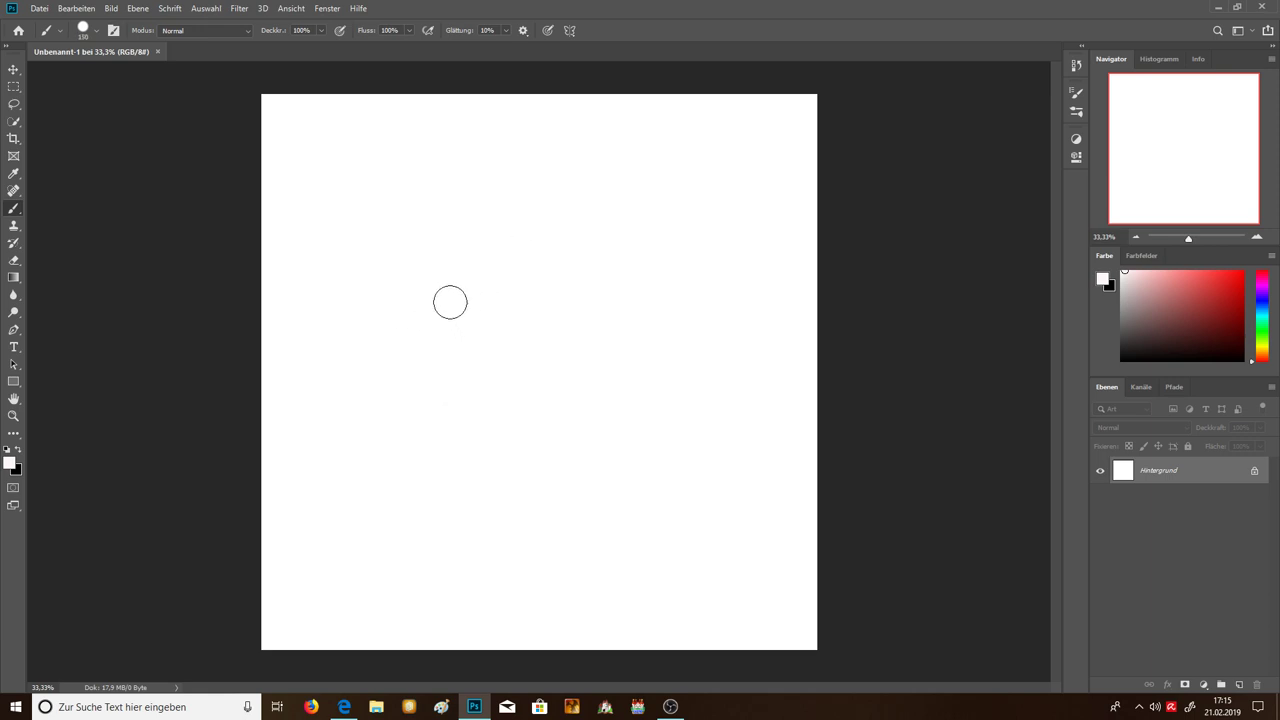
pyautogui.press('[')
pyautogui.press(']')
pyautogui.press(']')
pyautogui.press(']')
pyautogui.press(']')
pyautogui.press(']')
pyautogui.press(']')
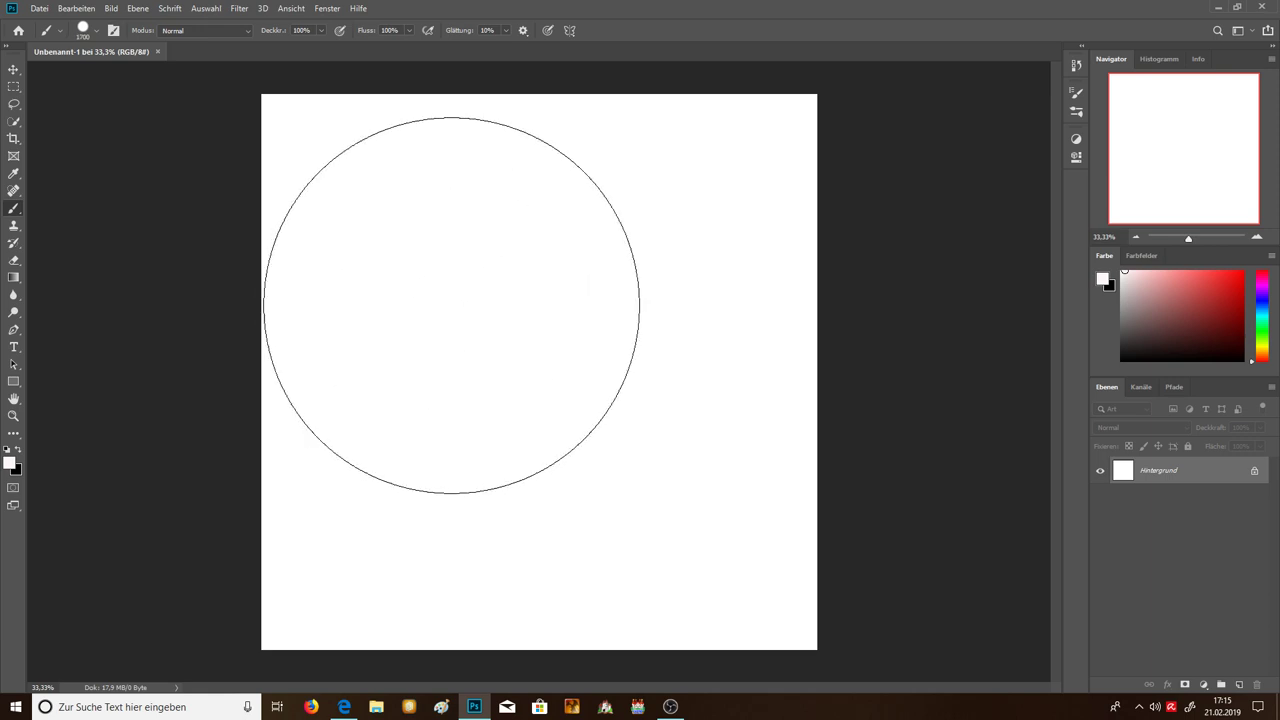
pyautogui.press('[')
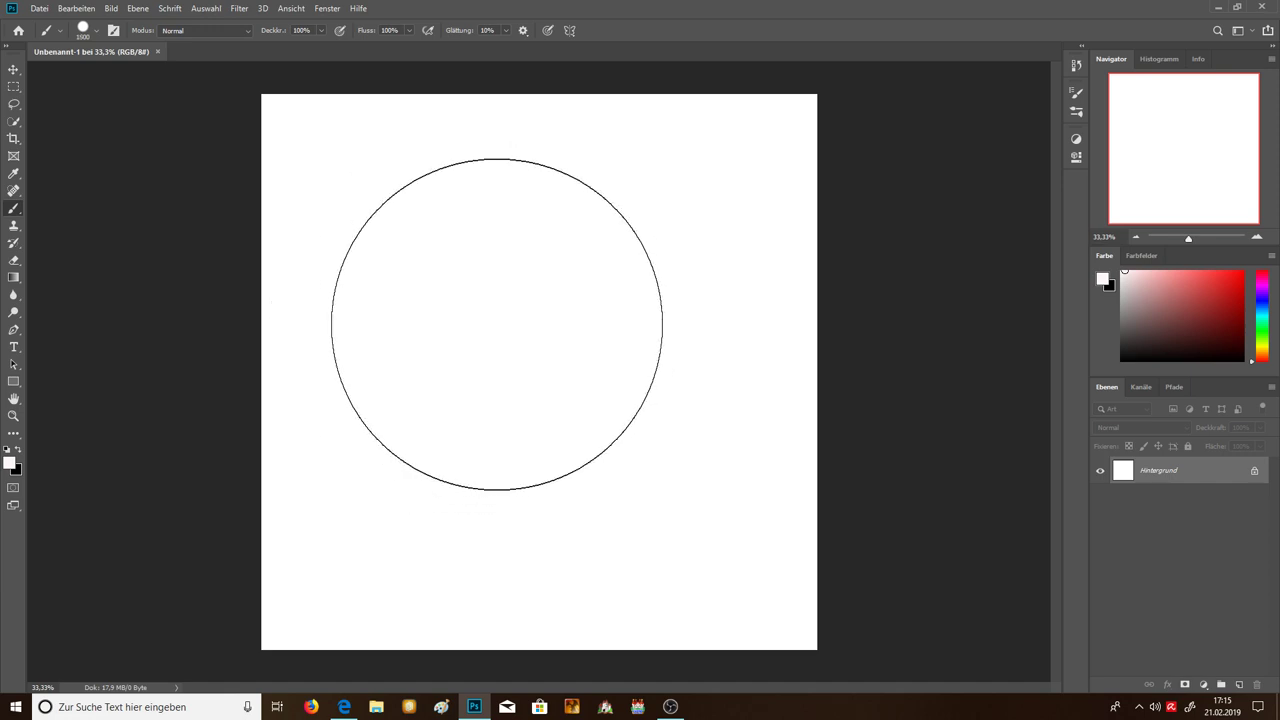
pyautogui.press('[')
pyautogui.press('[')
pyautogui.press('[')
pyautogui.press('[')
pyautogui.press('[')
pyautogui.press('[')
pyautogui.press('[')
pyautogui.press('[')
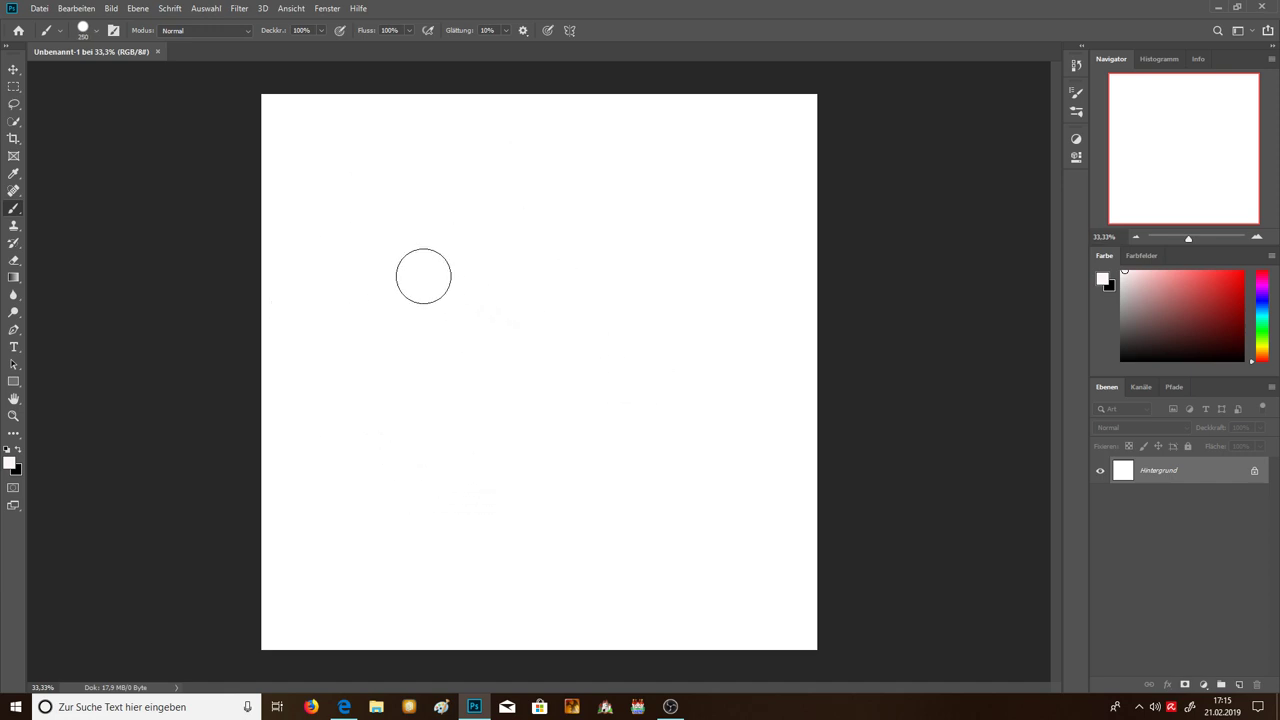
pyautogui.click(378, 204)
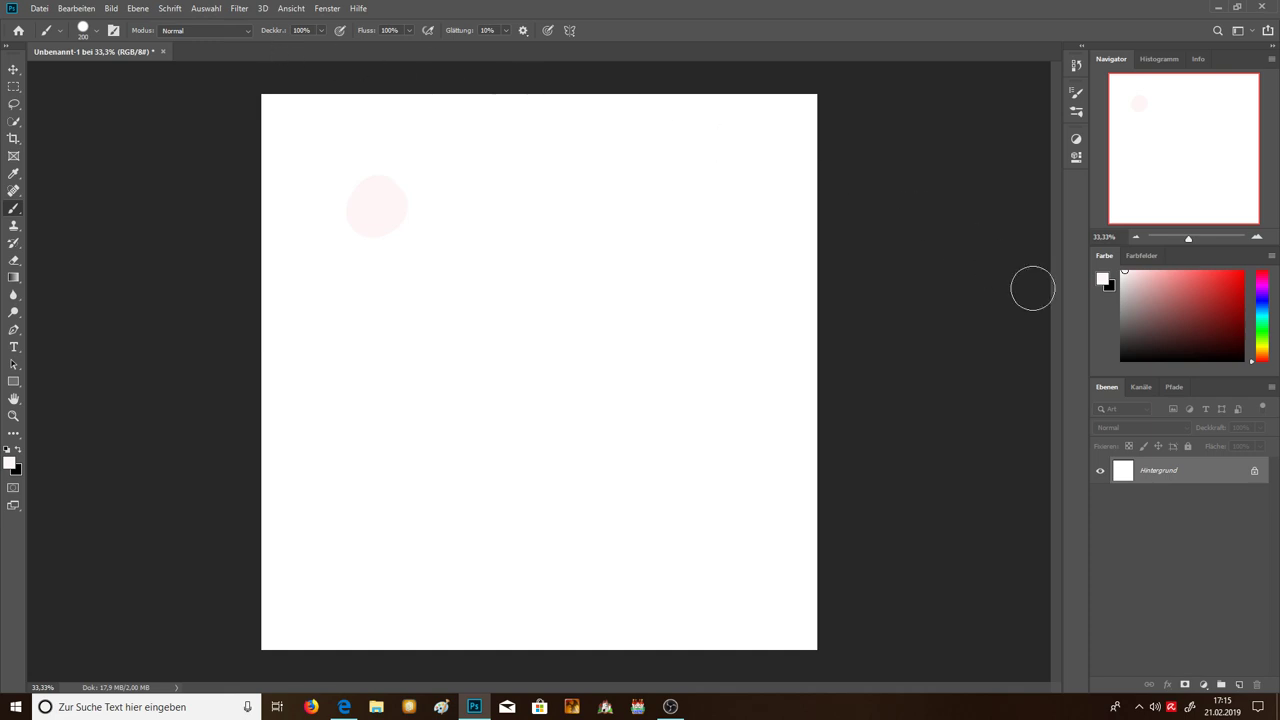
# Step: Switch to black, paint a blob over the pink dab, and stamp a large circle at the top
pyautogui.press('x')
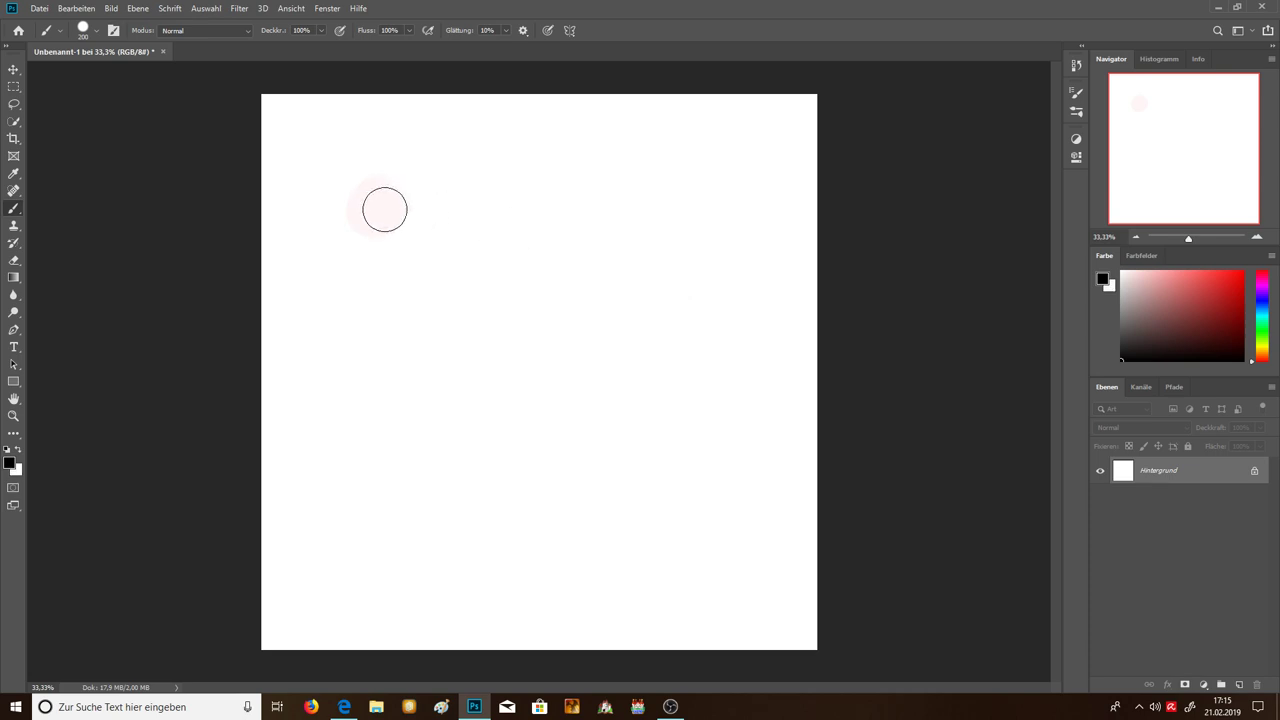
pyautogui.moveTo(371, 222); pyautogui.dragTo(385, 208)
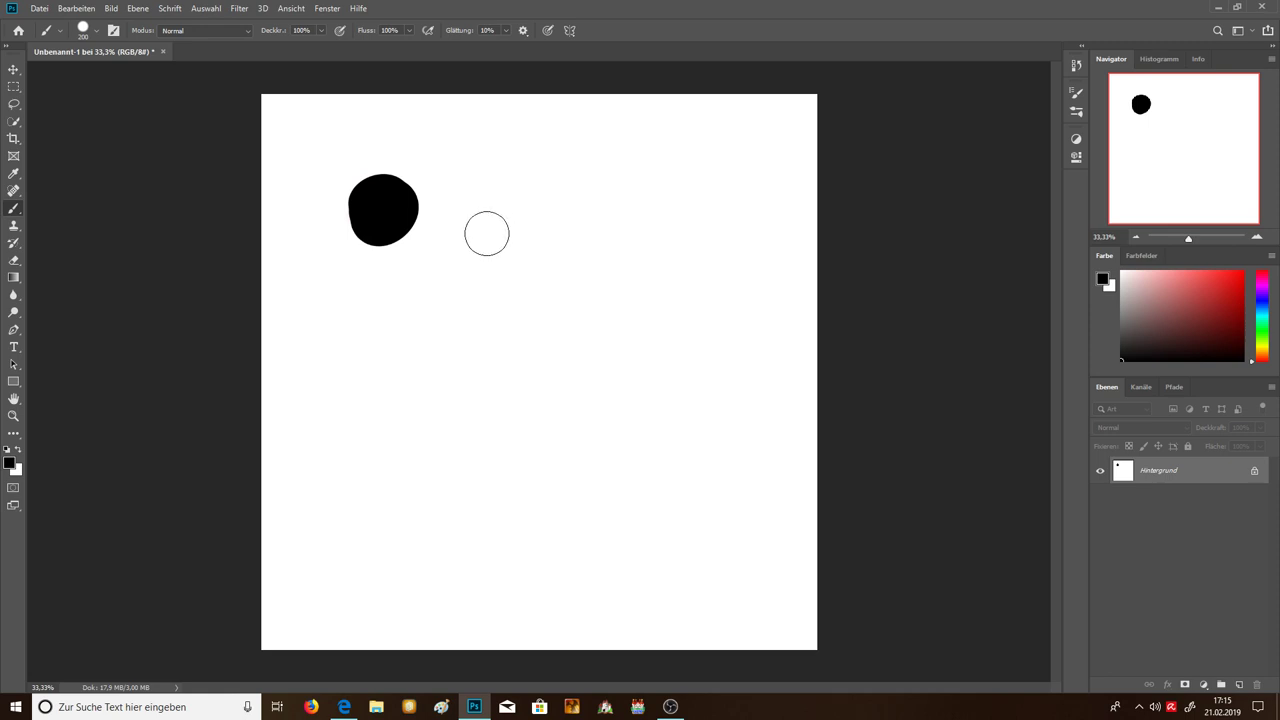
pyautogui.press(']')
pyautogui.press(']')
# Step: Stamp two bigger black circles, one to the right and a huge one at lower left
pyautogui.press(']')
pyautogui.press(']')
pyautogui.press(']')
pyautogui.click(526, 212)
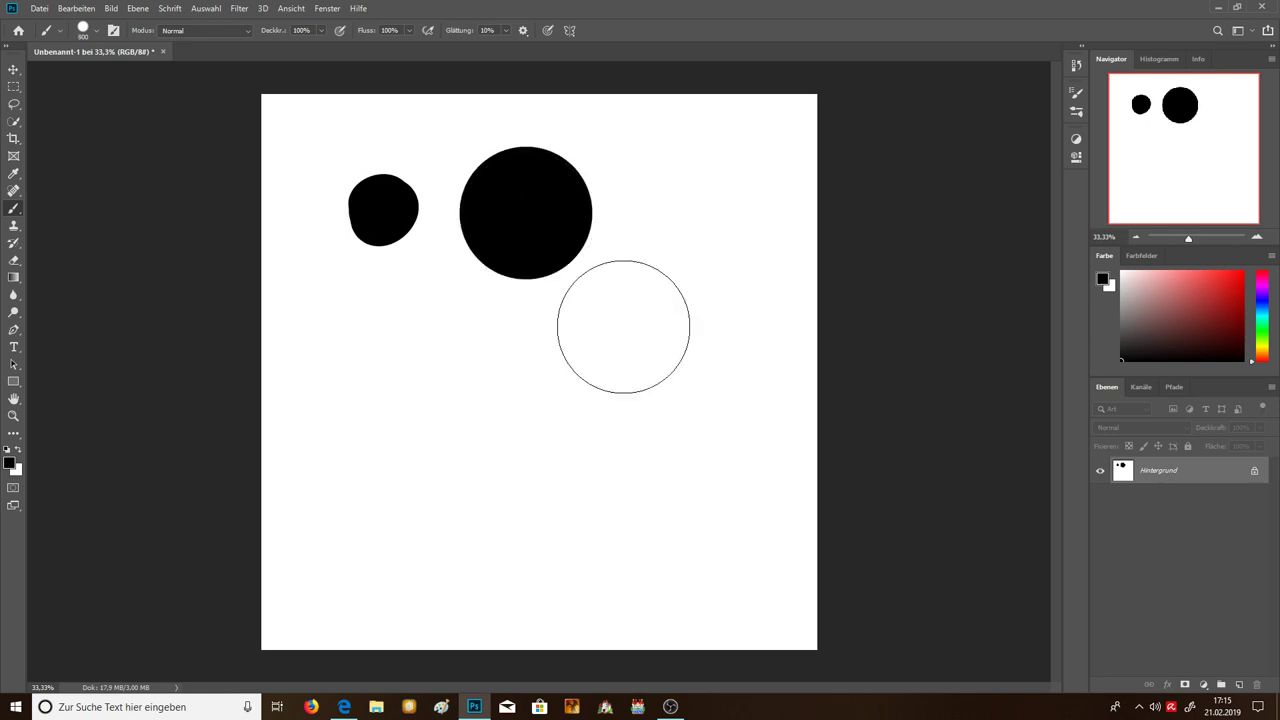
pyautogui.press(']')
pyautogui.press(']')
pyautogui.press(']')
pyautogui.click(639, 397)
pyautogui.press(']')
pyautogui.press(']')
pyautogui.press(']')
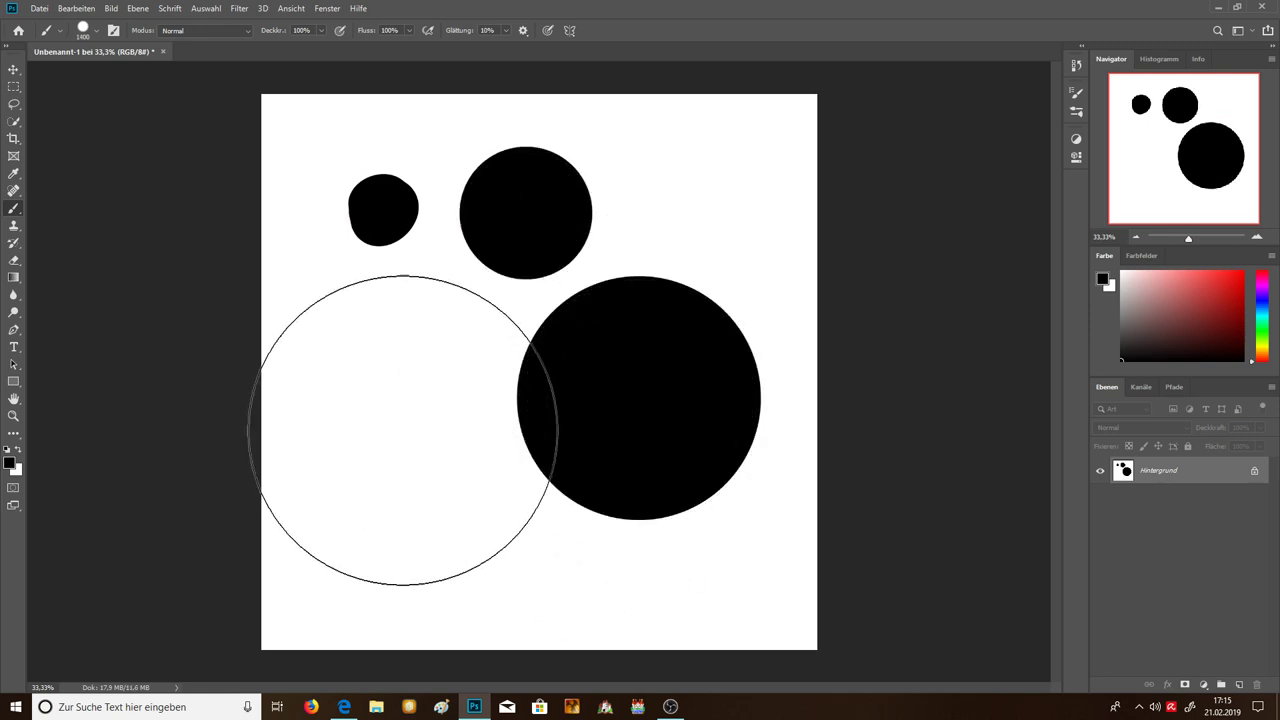
pyautogui.click(432, 407)
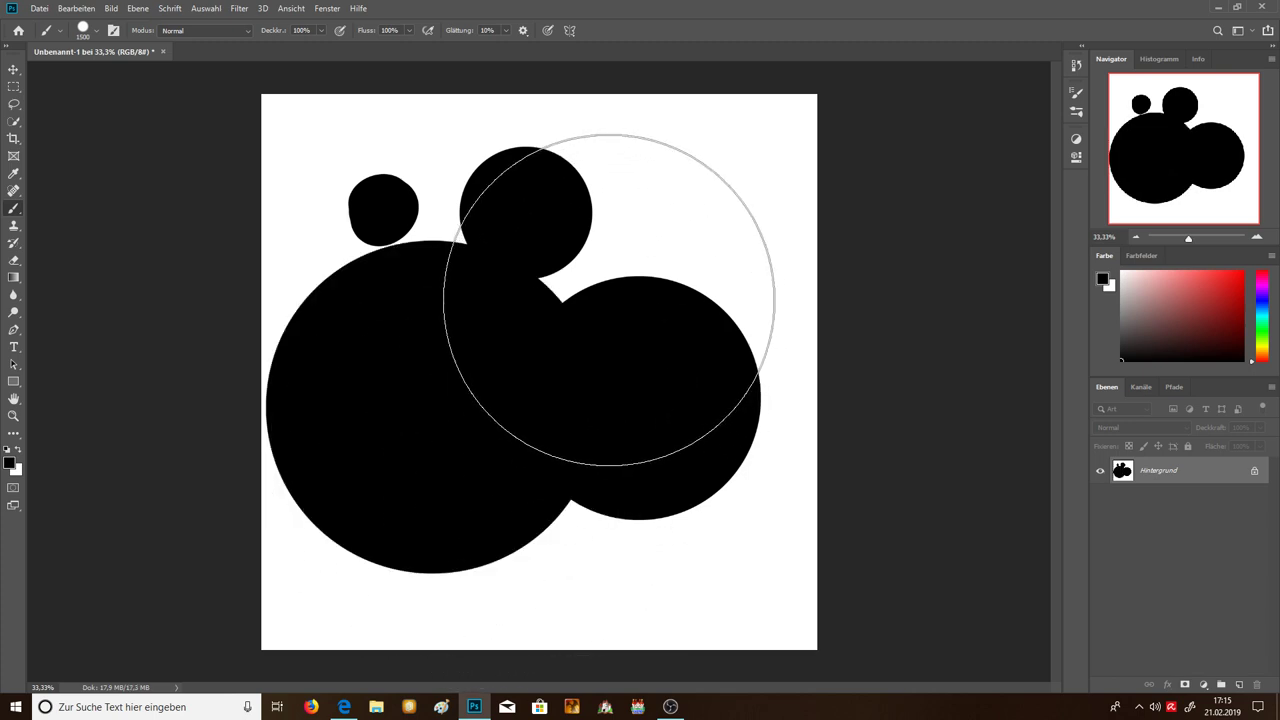
# Step: Add a small black circle and two smaller dots at the upper right
pyautogui.press('[')
pyautogui.press('[')
pyautogui.press('[')
pyautogui.press('[')
pyautogui.press('[')
pyautogui.press('[')
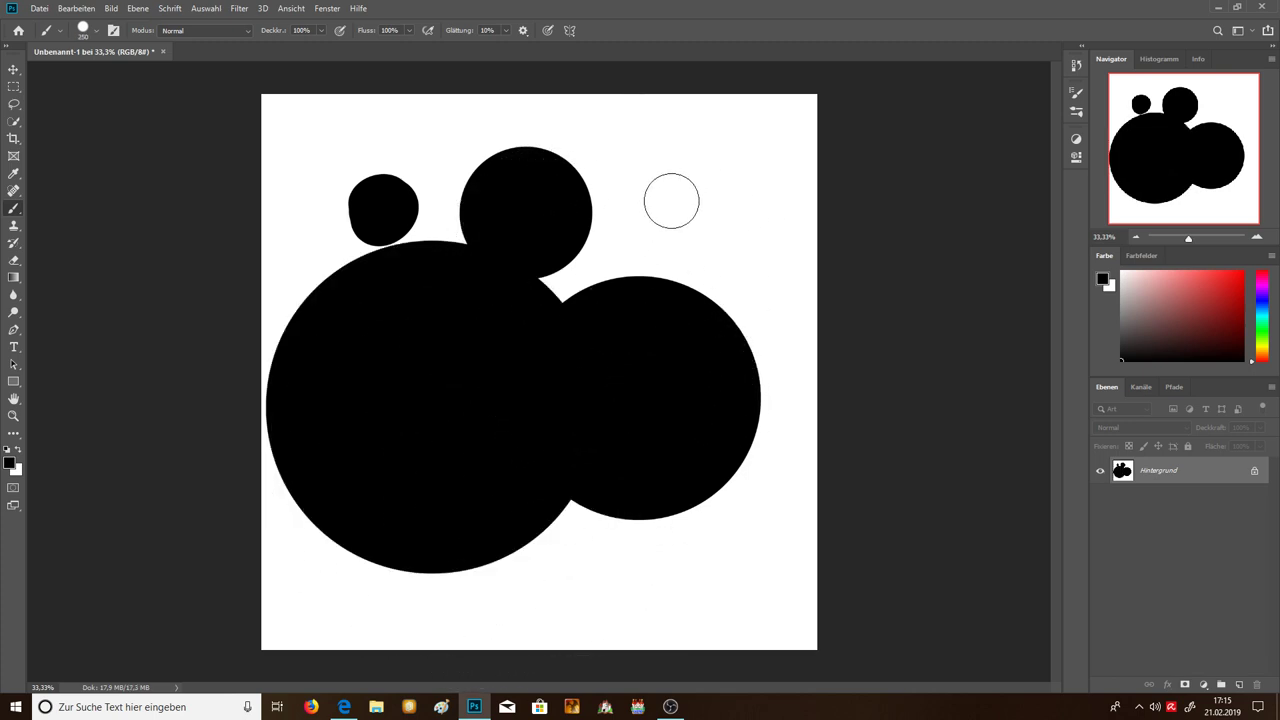
pyautogui.click(671, 200)
pyautogui.press('[')
pyautogui.press('[')
pyautogui.press('[')
pyautogui.press('[')
pyautogui.press('[')
pyautogui.click(710, 150)
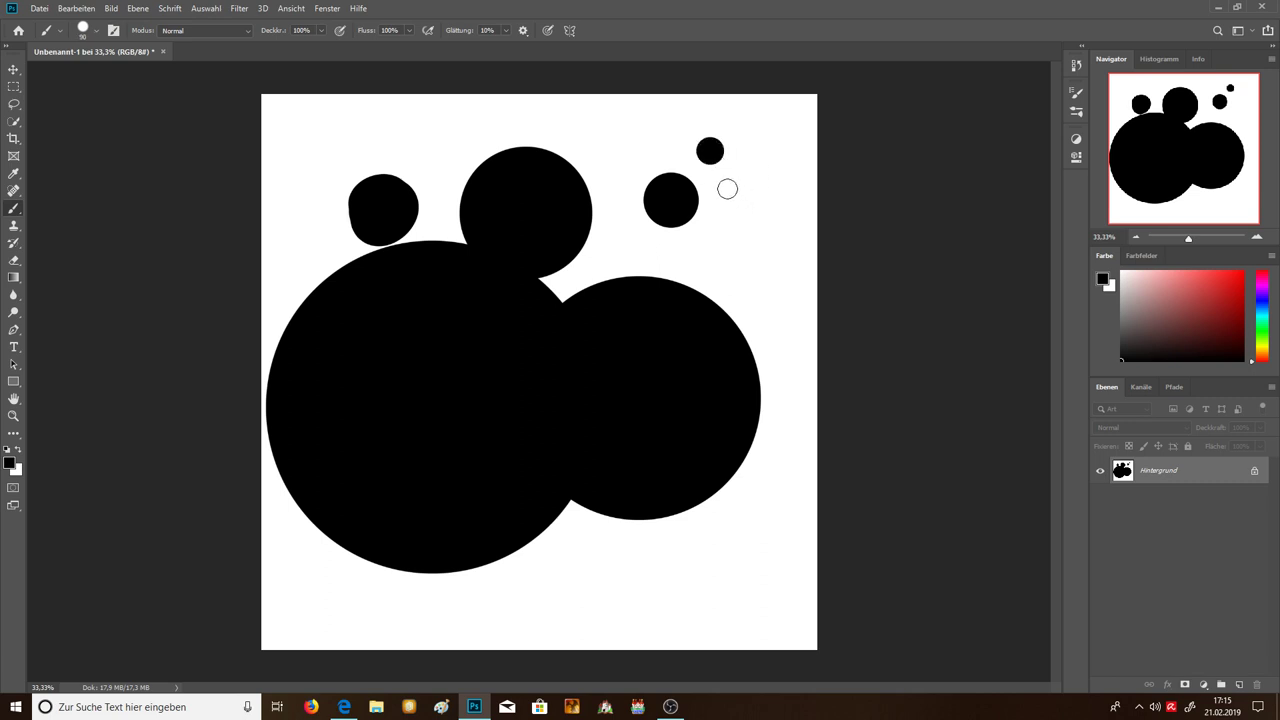
pyautogui.click(727, 189)
# Step: Resize the brush through 1300, 1200 and 1600 px, ending at 90 px
pyautogui.press(']')
pyautogui.press(']')
pyautogui.press(']')
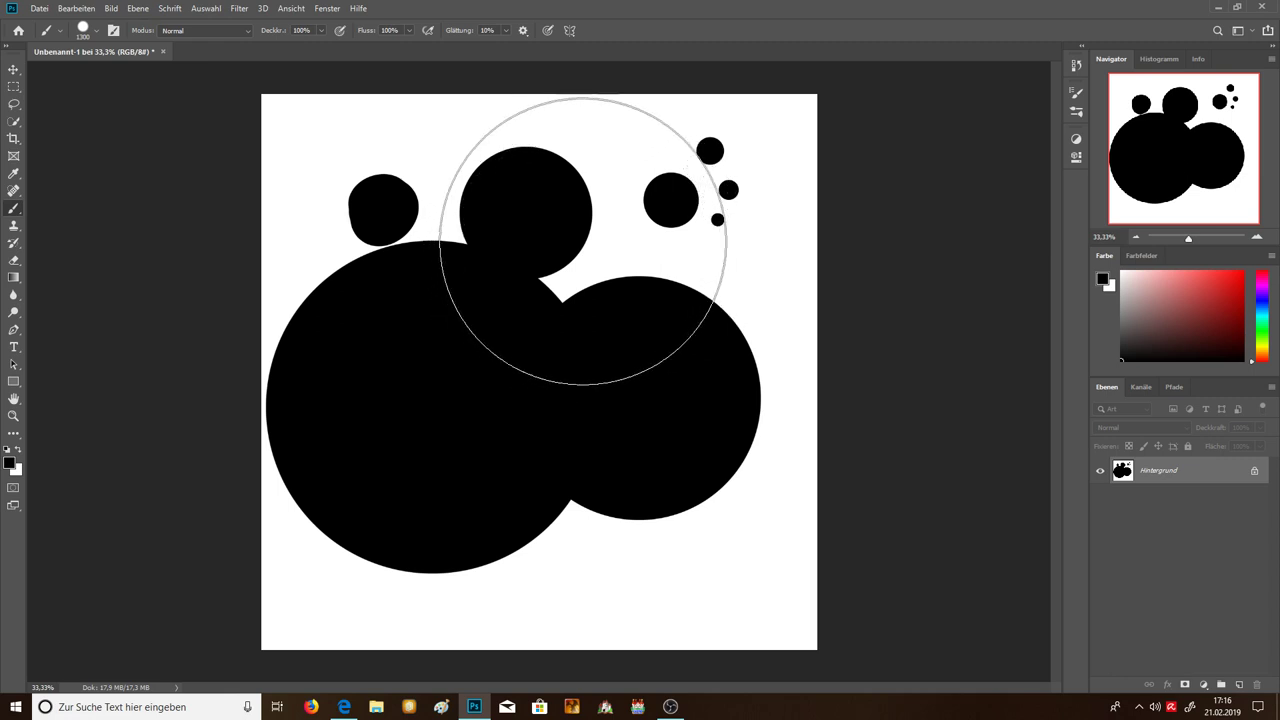
pyautogui.press('[')
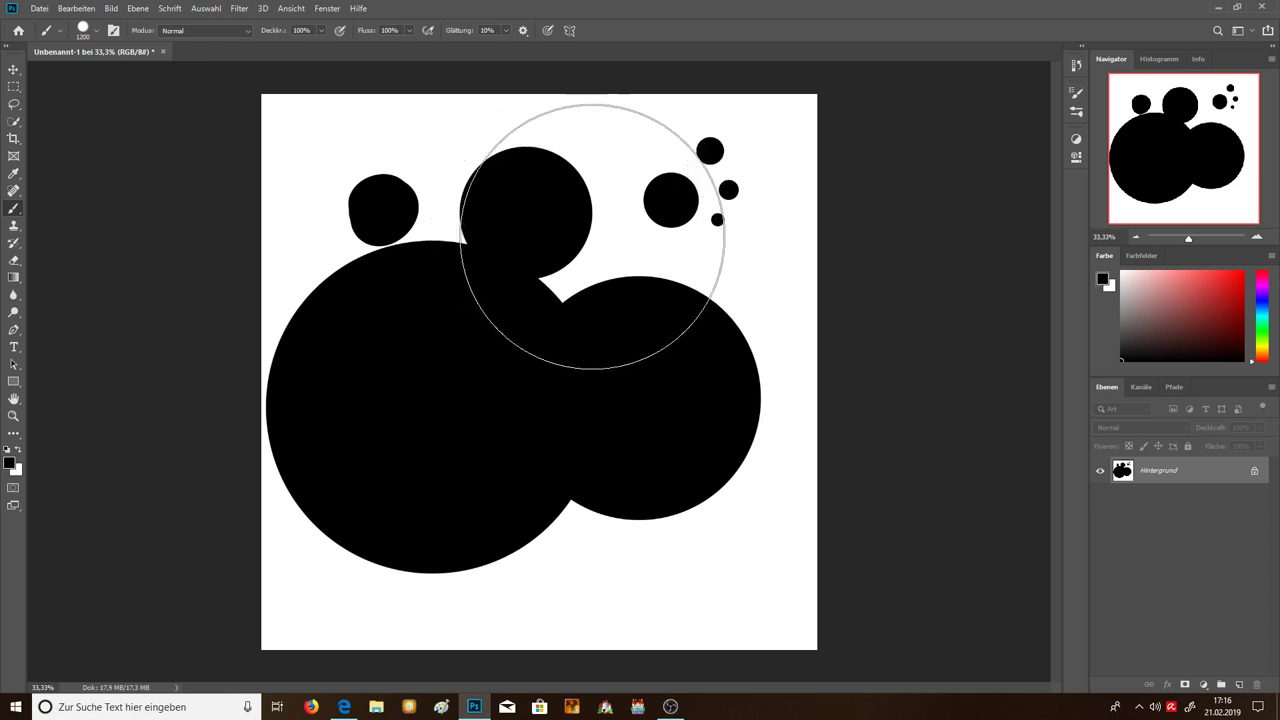
pyautogui.press(']')
pyautogui.press(']')
pyautogui.press(']')
pyautogui.press(']')
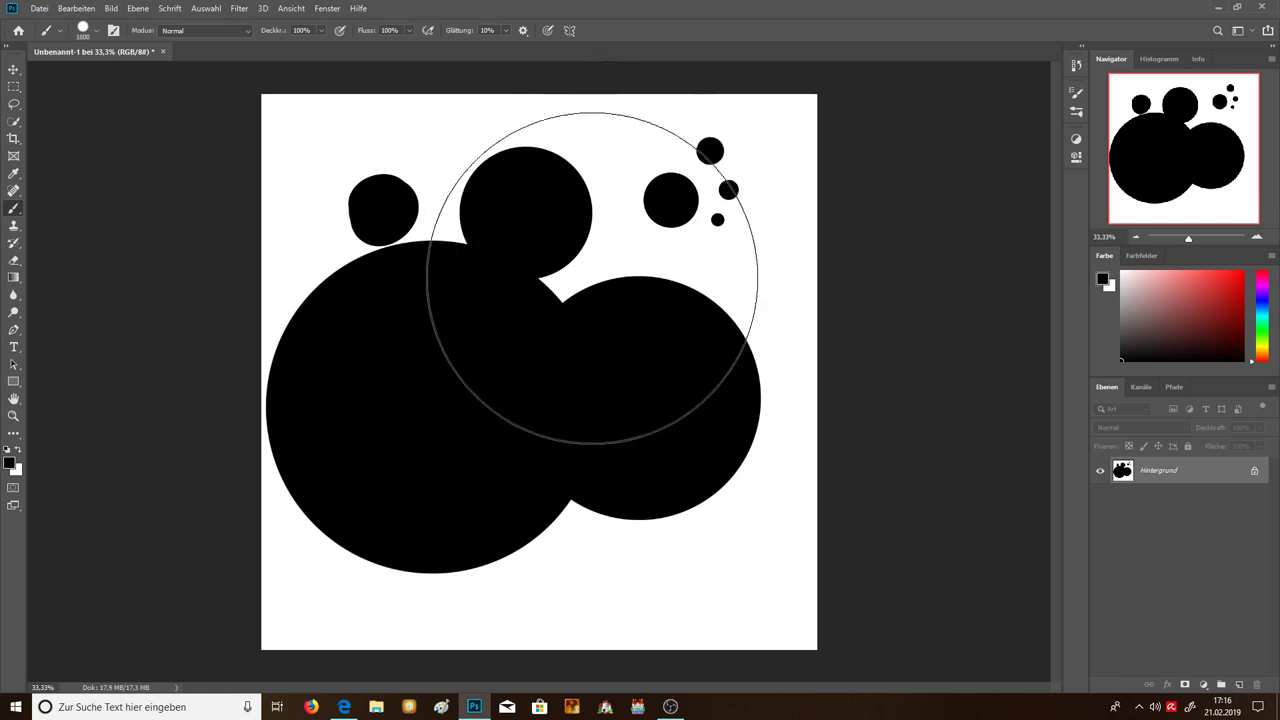
pyautogui.press('[')
pyautogui.press('[')
pyautogui.press('[')
pyautogui.press('[')
pyautogui.press('[')
pyautogui.press('[')
pyautogui.press('[')
pyautogui.press('[')
pyautogui.press('[')
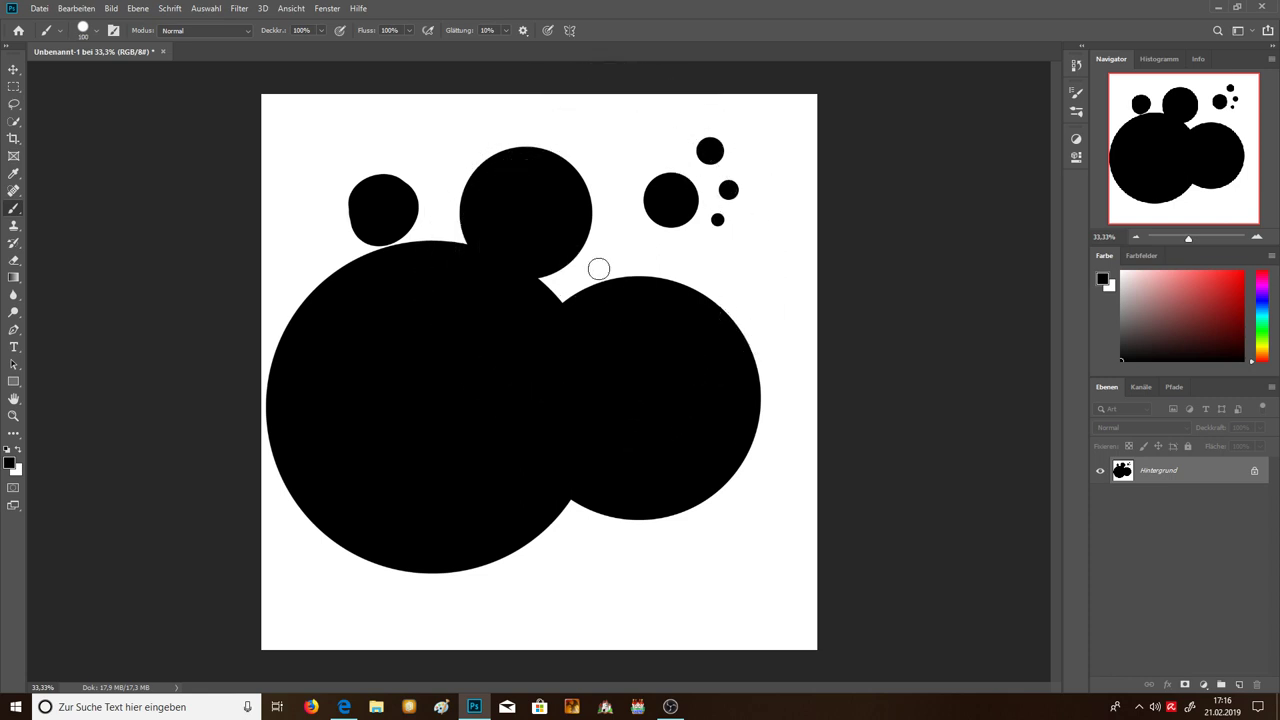
# Step: Set the brush to 175 px and fill the canvas back to plain white
pyautogui.press(']')
pyautogui.press(']')
pyautogui.press(']')
pyautogui.hotkey('ctrl', 'BackSpace')
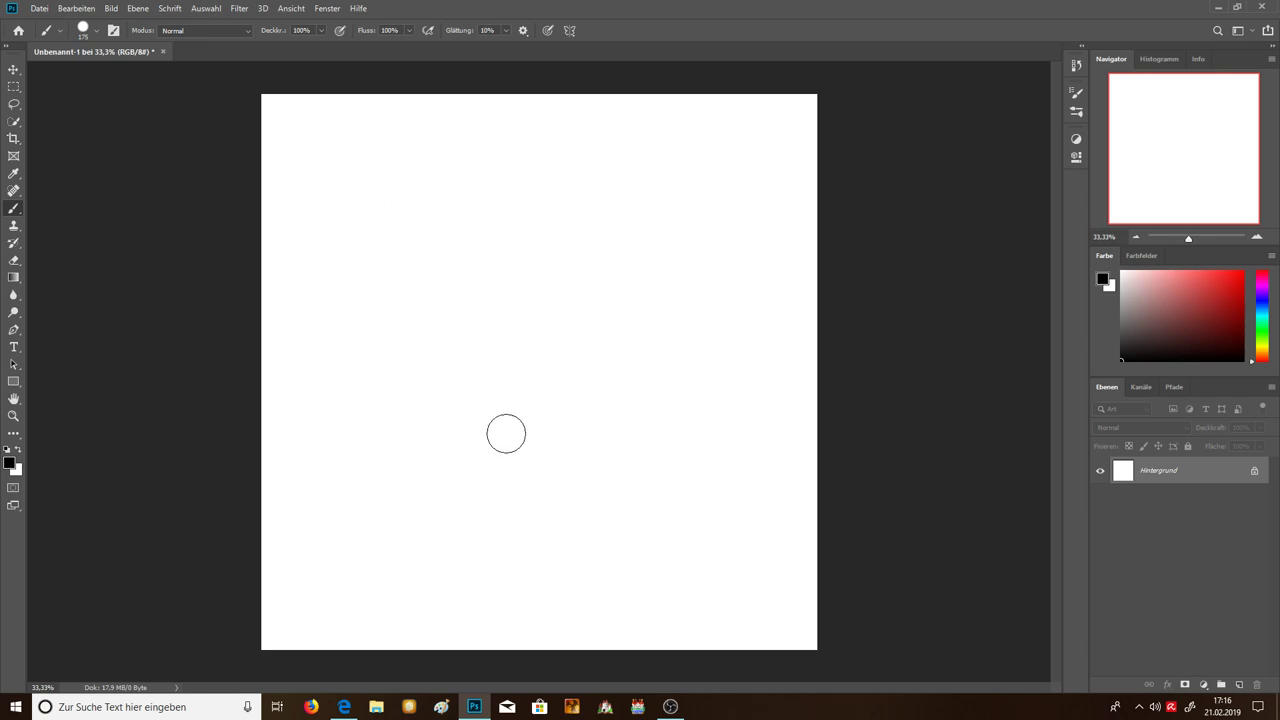
pyautogui.click(14, 156)
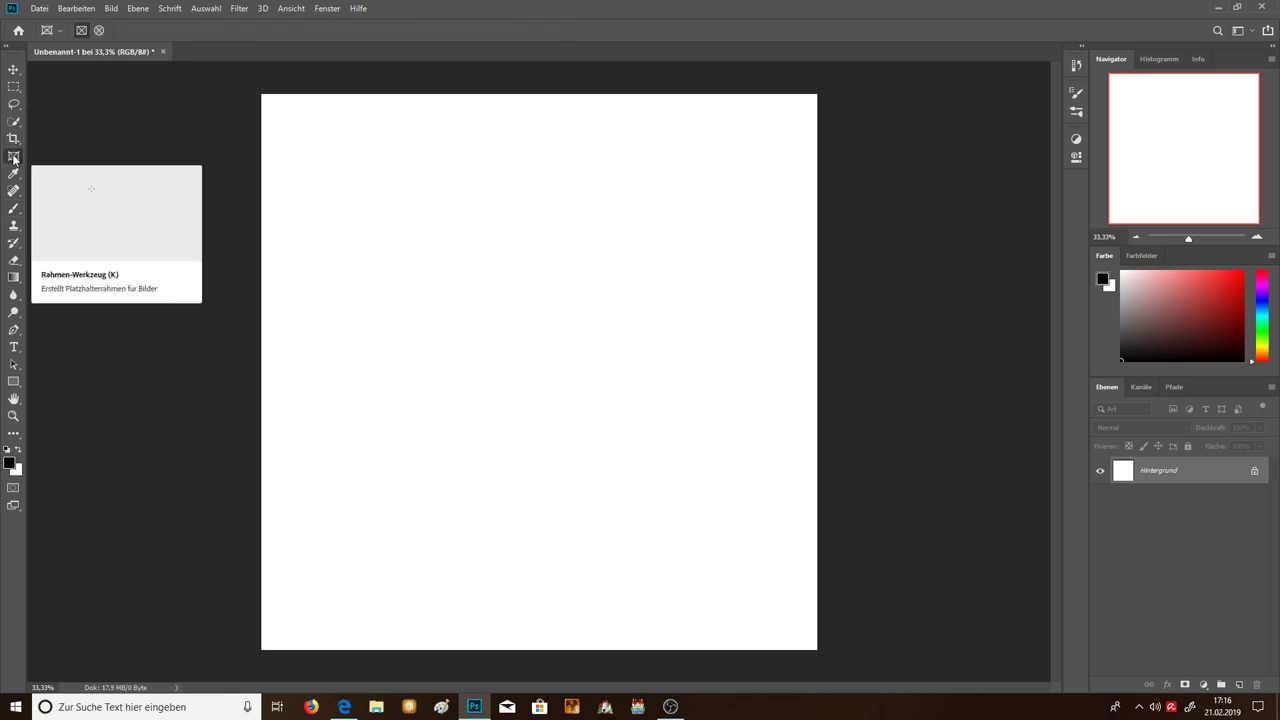
pyautogui.click(15, 88)
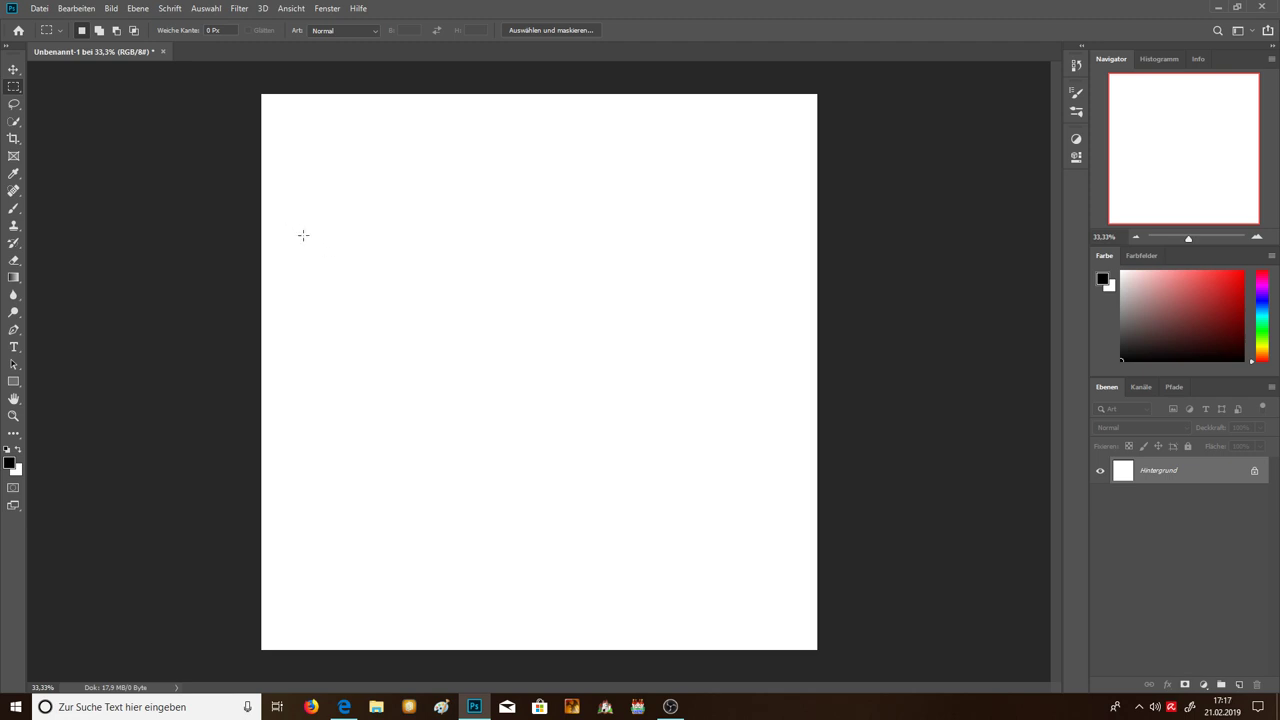
pyautogui.click(14, 209)
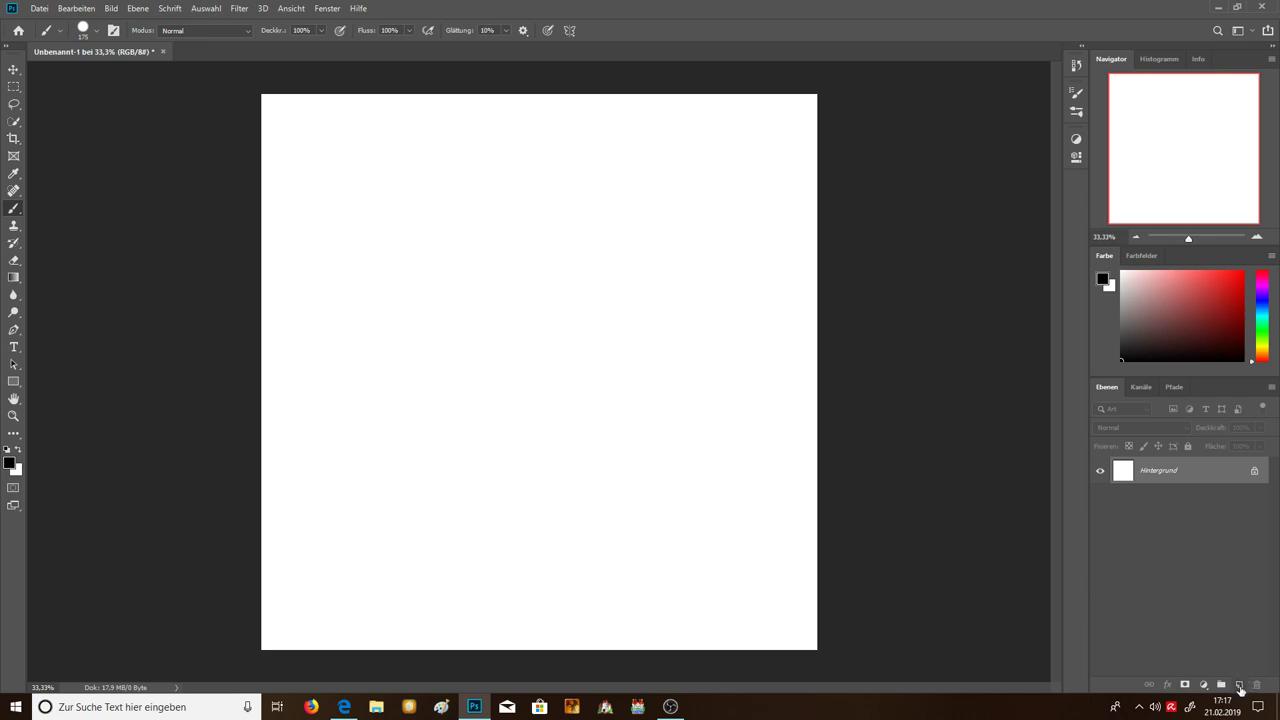
# Step: Add a new empty layer above the background and name it Kugel
pyautogui.click(1239, 685)
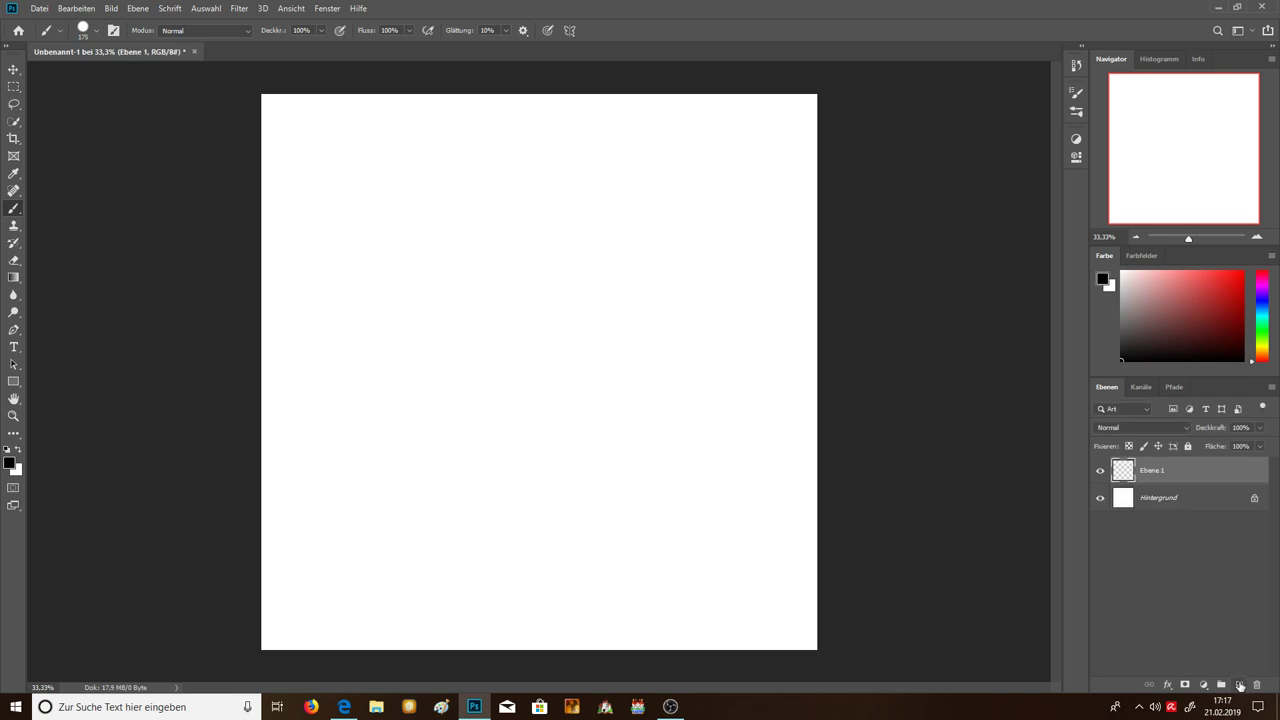
pyautogui.doubleClick(1151, 471)
pyautogui.write('Kugel')
pyautogui.press('Return')
# Step: Drag the Farbe panel's lower edge down to enlarge the colour picking area
pyautogui.moveTo(1149, 377); pyautogui.dragTo(1149, 403)
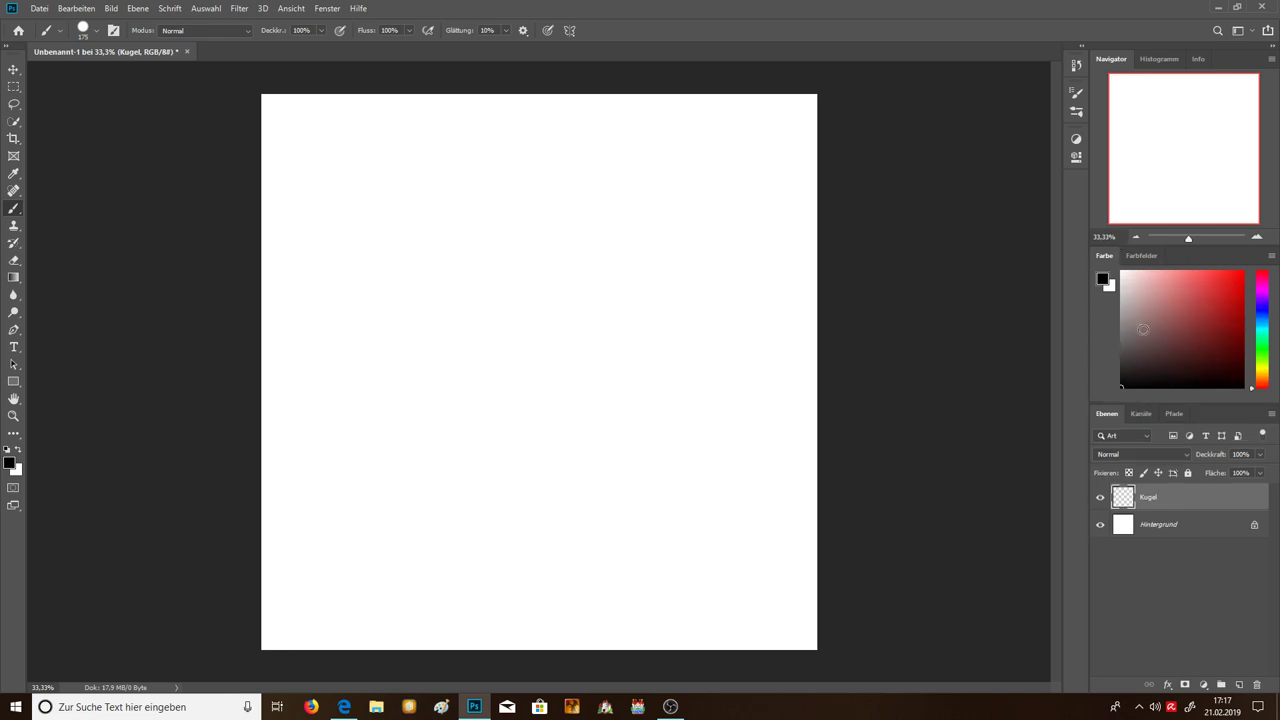
pyautogui.click(285, 10)
pyautogui.moveTo(327, 8)
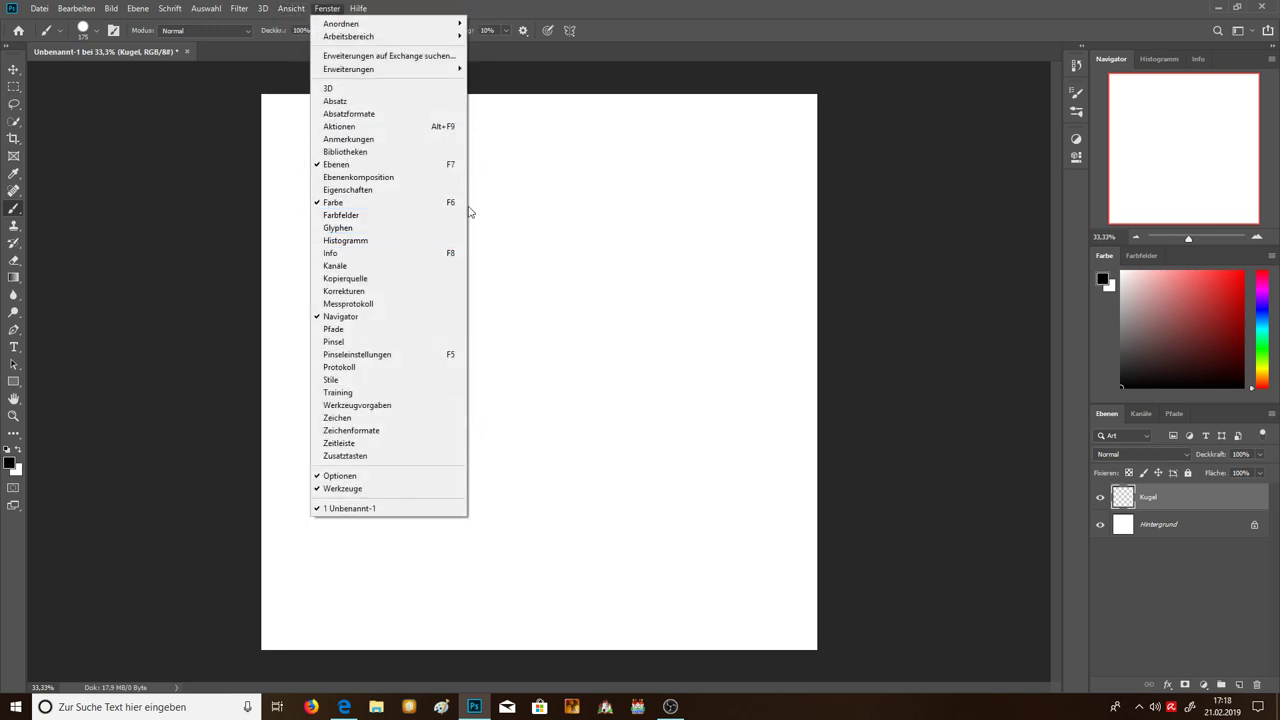
pyautogui.click(717, 18)
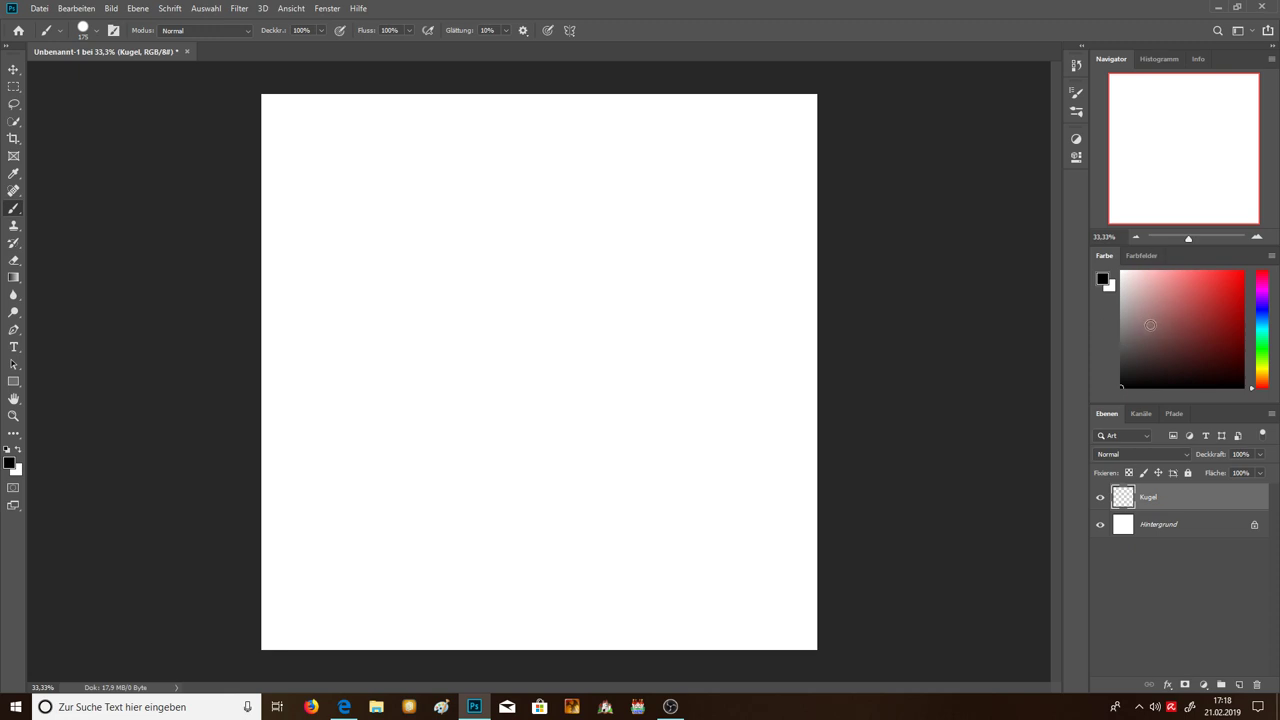
# Step: Pick a medium grey in the Farbe field, cancelling the Farbwähler to keep it
pyautogui.moveTo(1150, 325)
pyautogui.mouseDown()
pyautogui.moveTo(1100, 325)
pyautogui.moveTo(1104, 338)
pyautogui.mouseUp()
pyautogui.click(10, 463)
pyautogui.moveTo(507, 241); pyautogui.dragTo(587, 277)
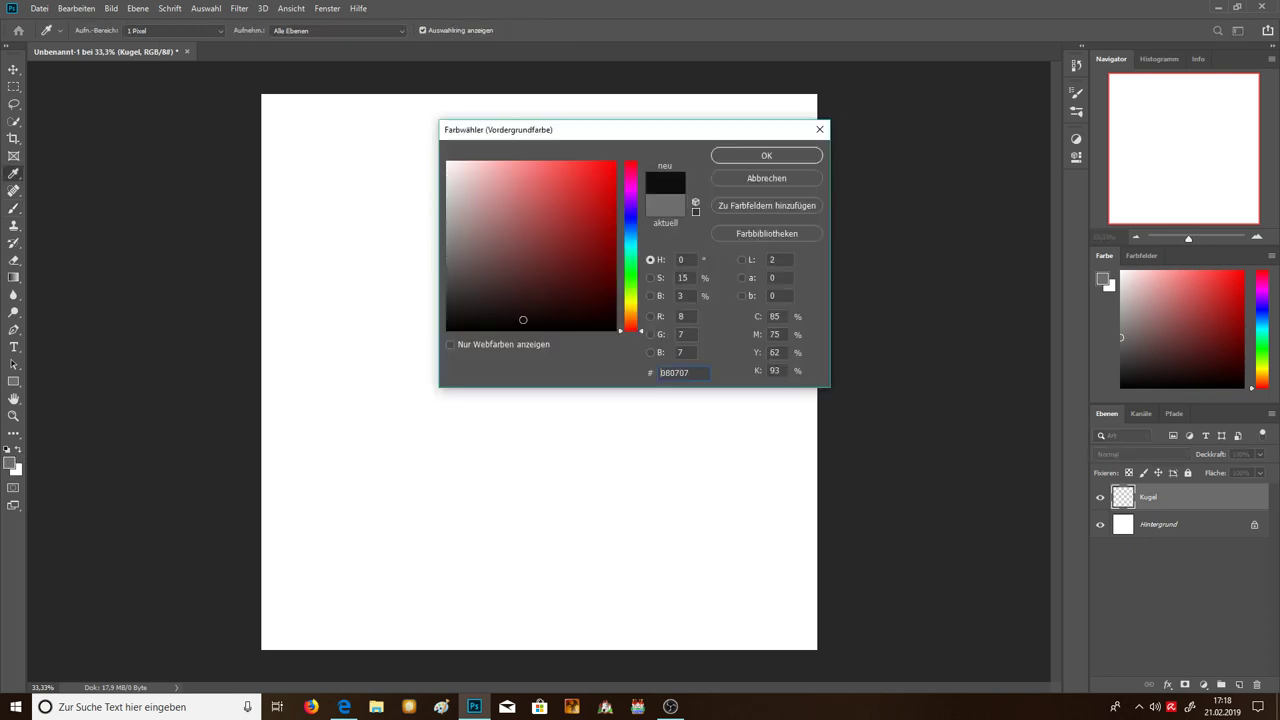
pyautogui.click(767, 178)
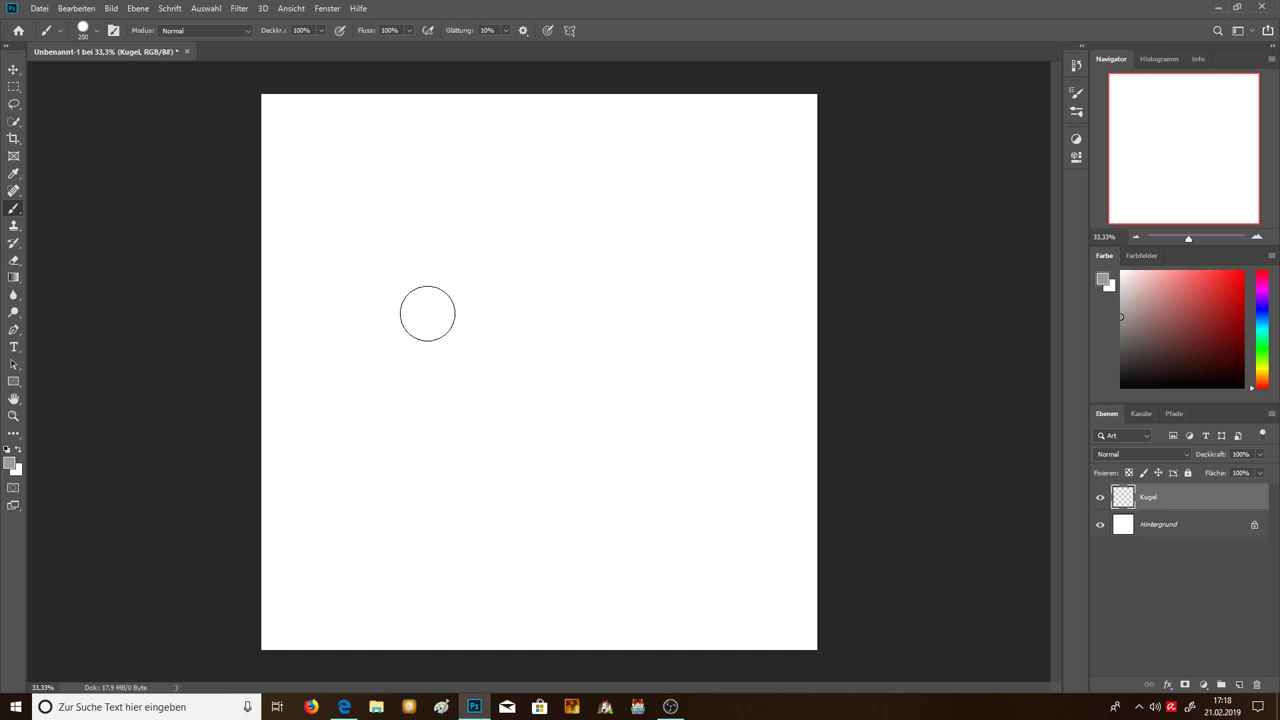
# Step: Resize the brush to about 1500 px and stamp one grey circle in the canvas's upper middle
pyautogui.press(']')
pyautogui.press(']')
pyautogui.press(']')
pyautogui.press(']')
pyautogui.press(']')
pyautogui.press(']')
pyautogui.press(']')
pyautogui.press(']')
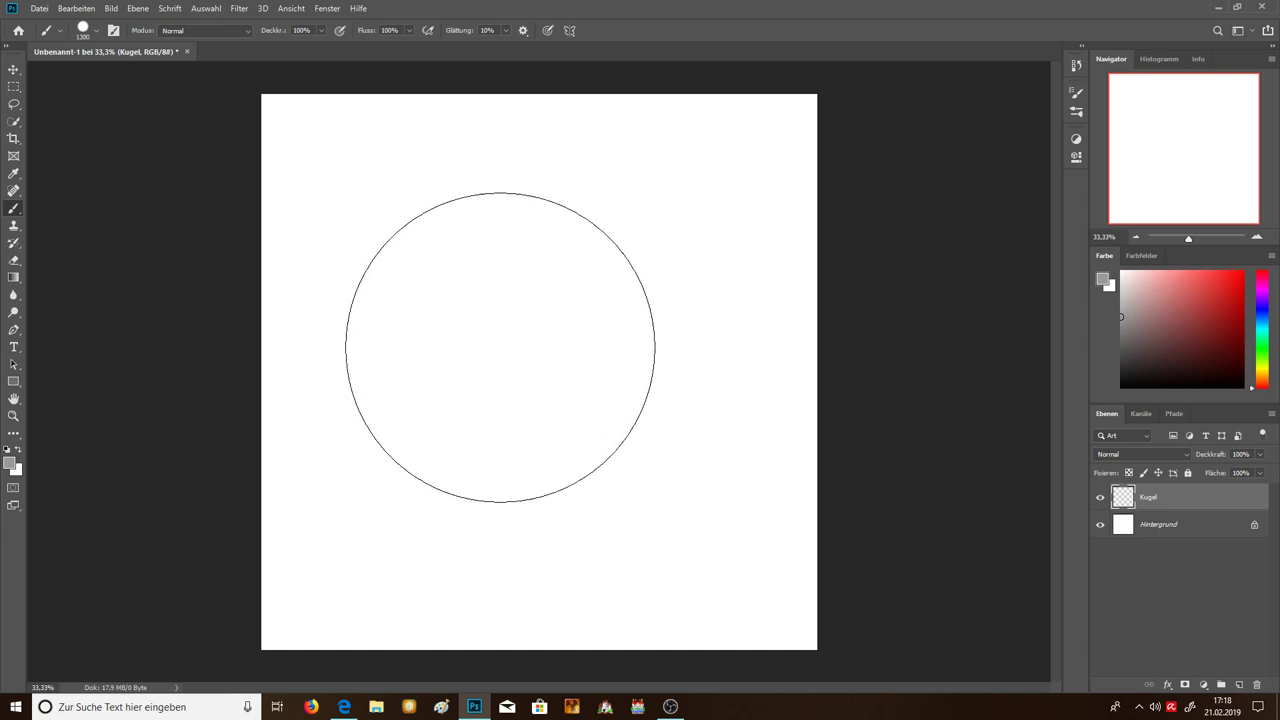
pyautogui.press(']')
pyautogui.press(']')
pyautogui.press(']')
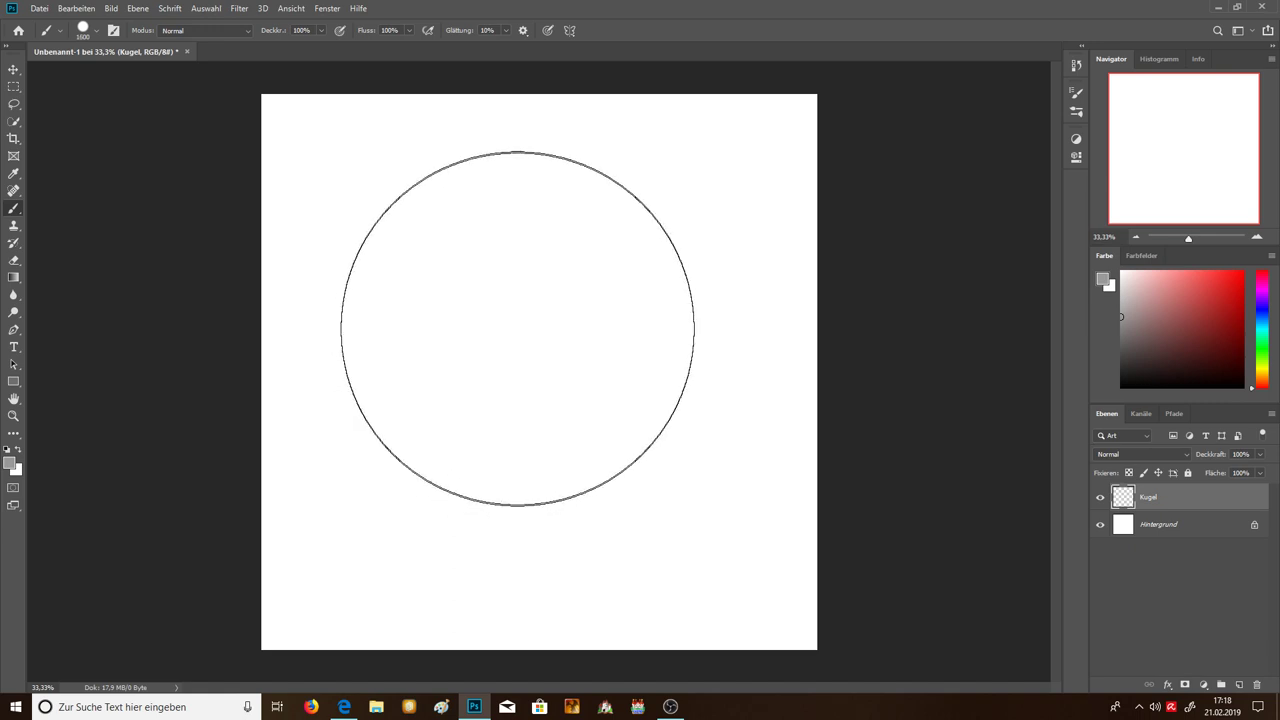
pyautogui.press('[')
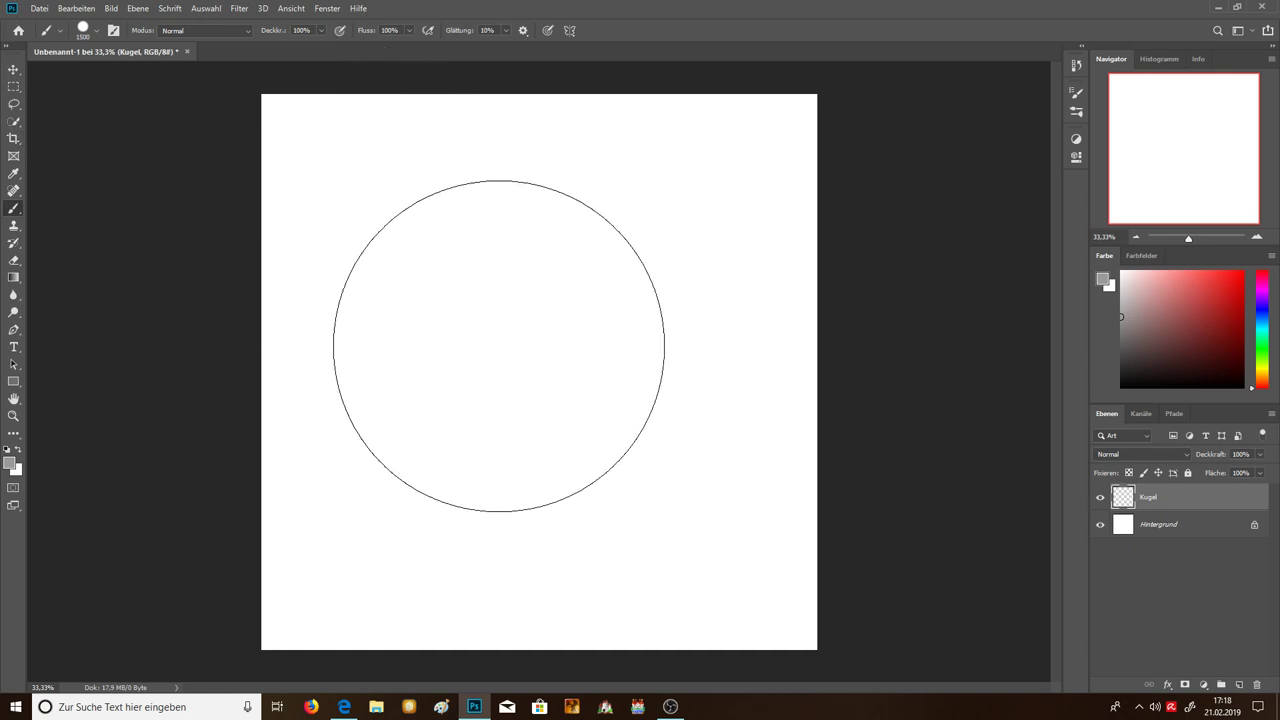
pyautogui.click(499, 347)
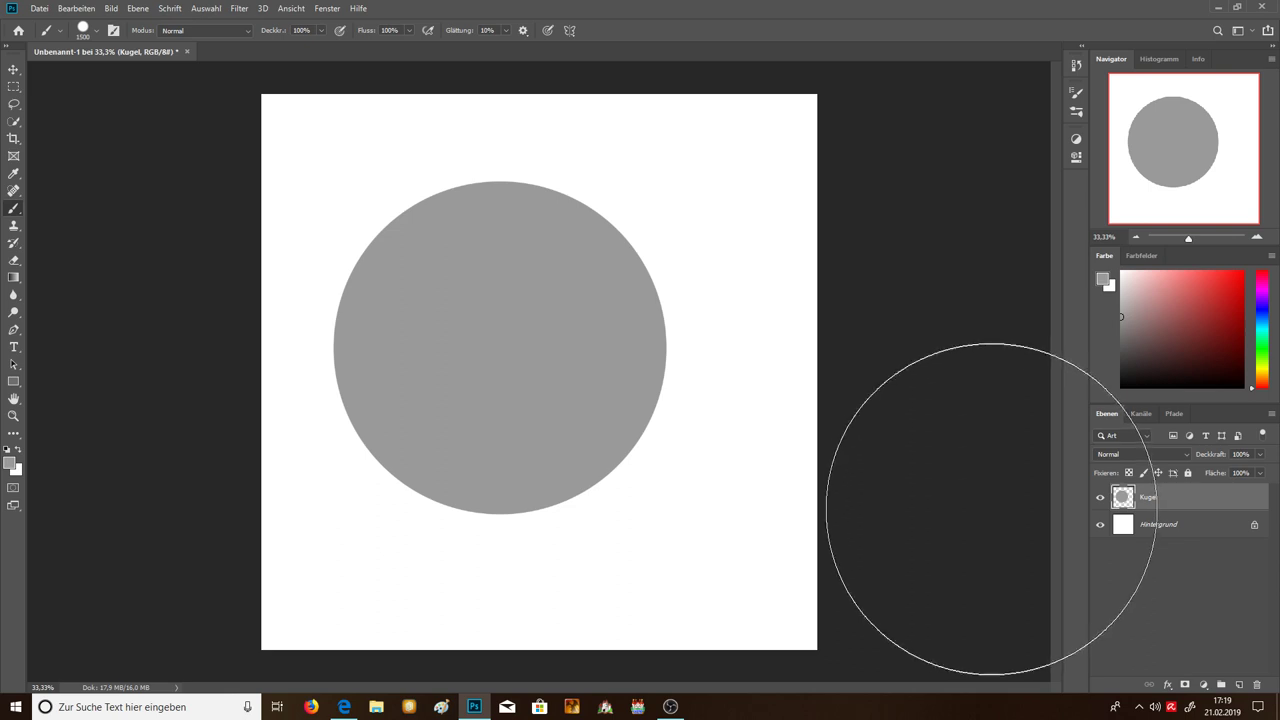
# Step: Duplicate the Kugel layer with Ctrl+J and rename the copy Kugel 2
pyautogui.press('ctrl')
pyautogui.hotkey('ctrl', 'j')
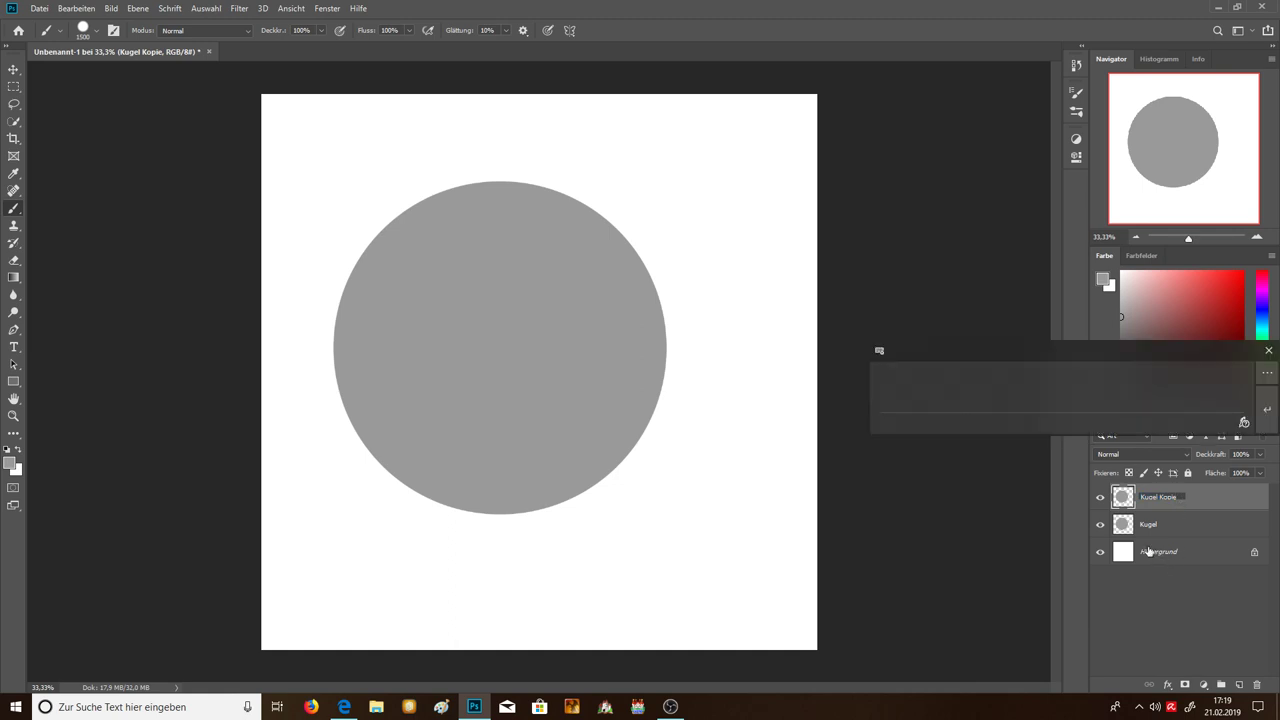
pyautogui.press('BackSpace')
pyautogui.press('BackSpace')
pyautogui.press('BackSpace')
pyautogui.write('2')
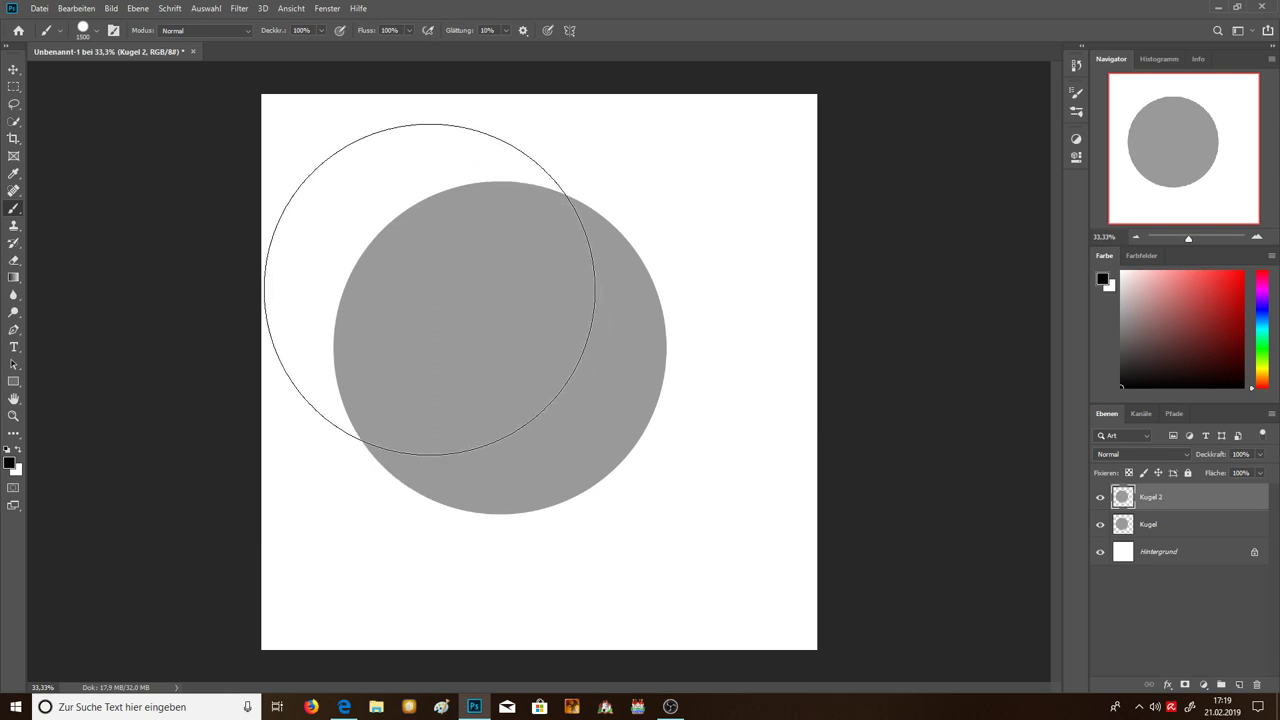
# Step: Make the brush fully soft (Härte 0%) at 1100 px
pyautogui.press('[')
pyautogui.press('[')
pyautogui.press('[')
pyautogui.press('[')
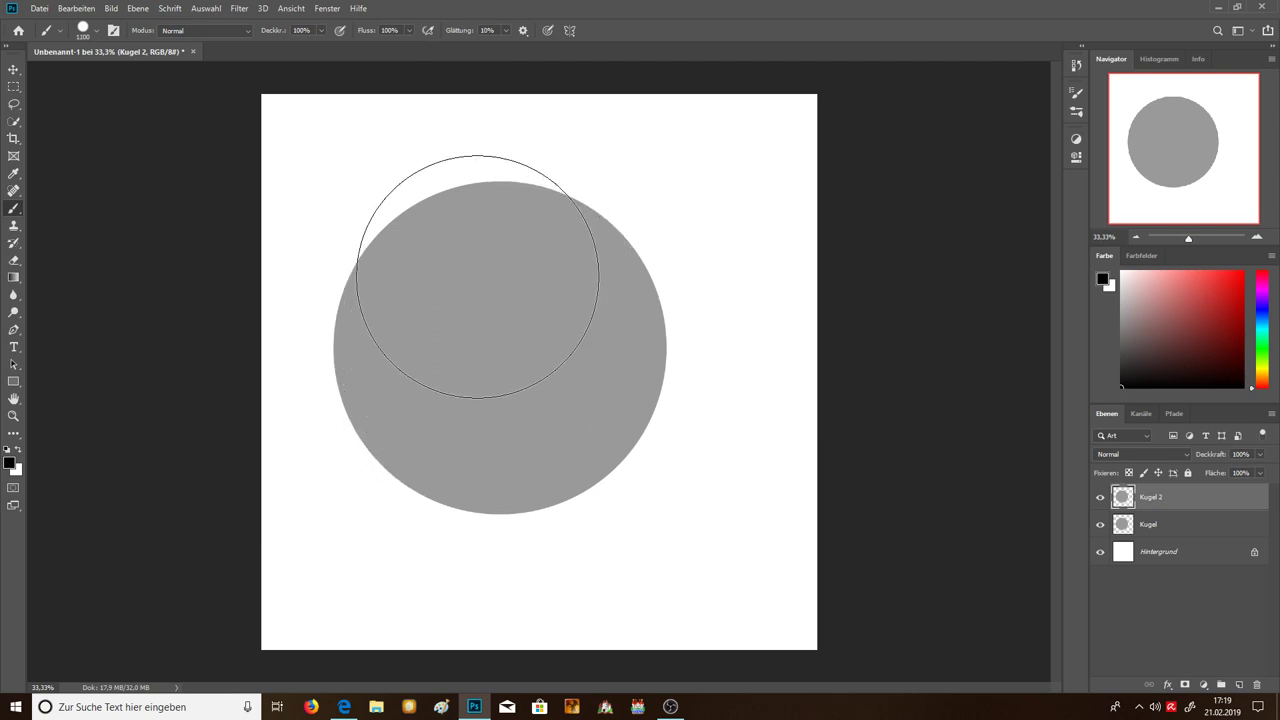
pyautogui.click(97, 31)
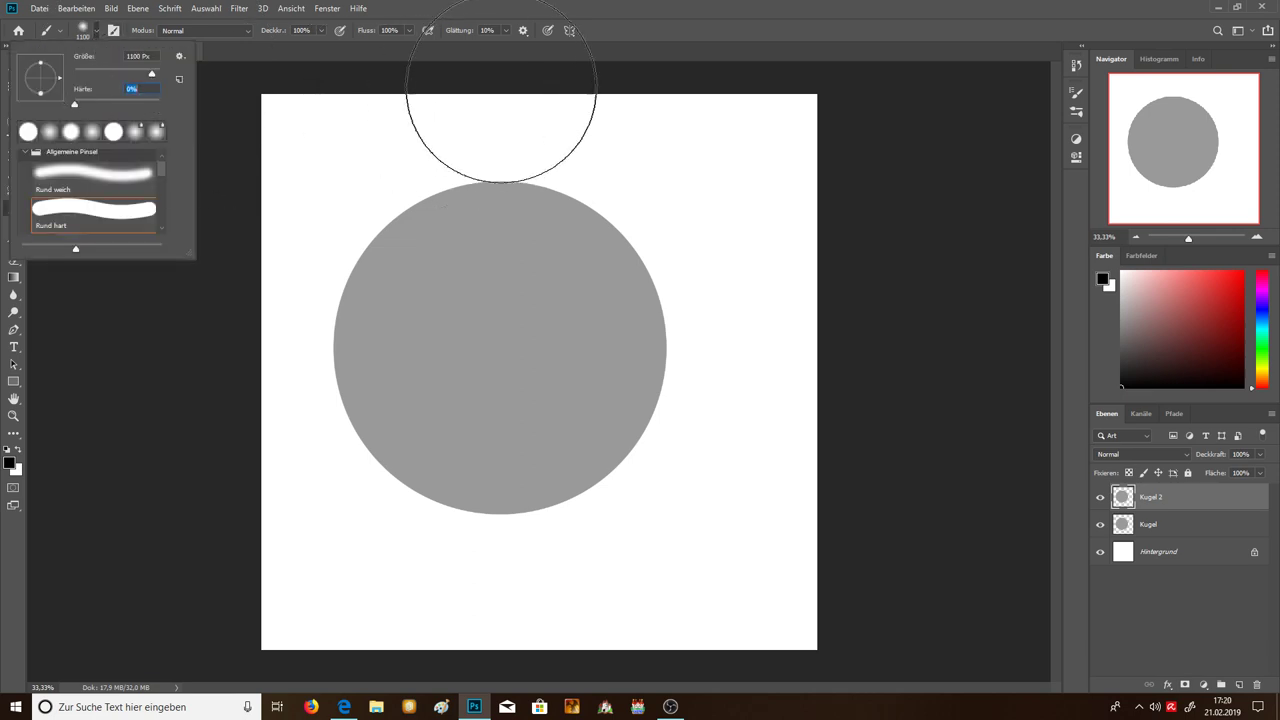
pyautogui.click(681, 46)
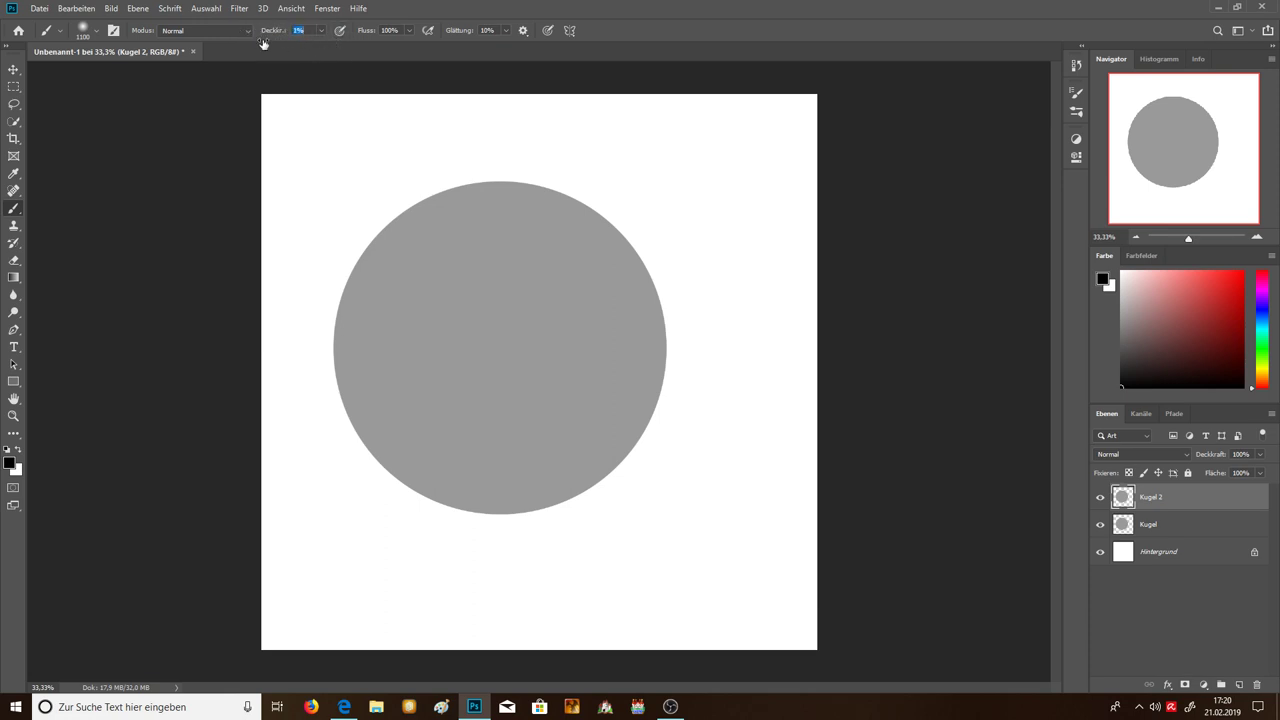
pyautogui.write('17')
# Step: Set brush opacity to 10% and lock transparent pixels on Kugel and Kugel 2
pyautogui.click(300, 30)
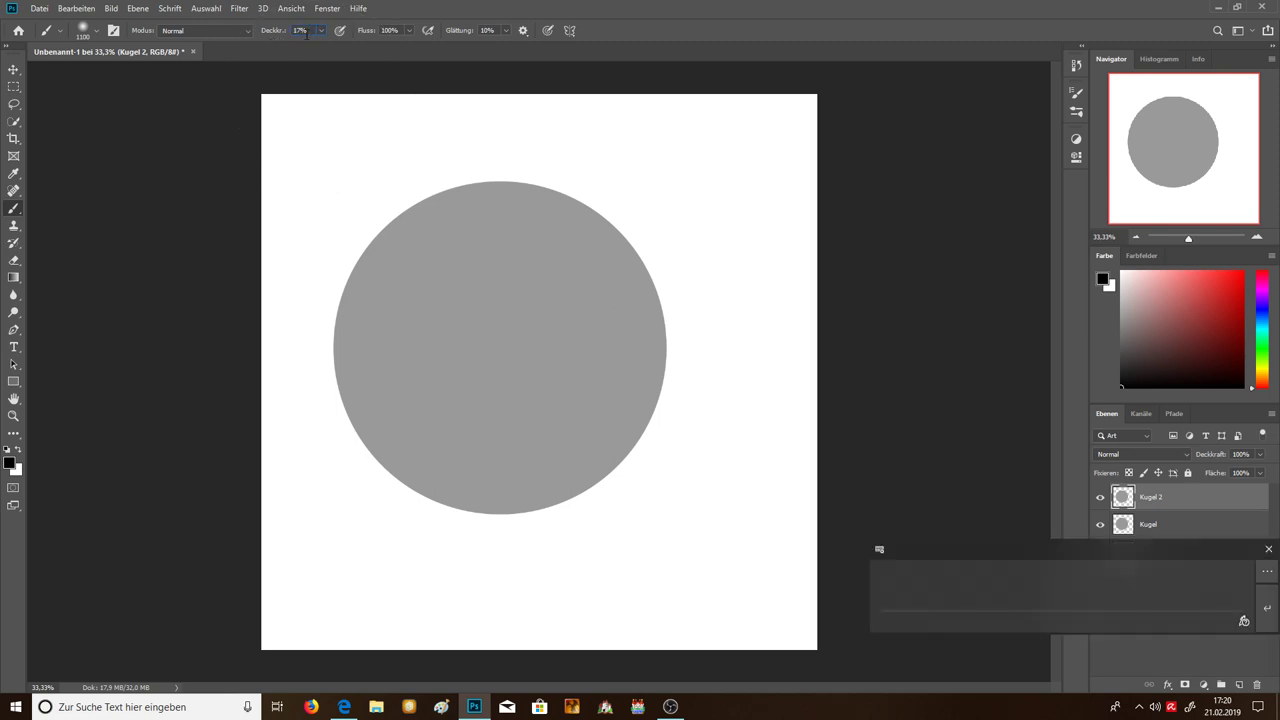
pyautogui.write('10')
pyautogui.press('Return')
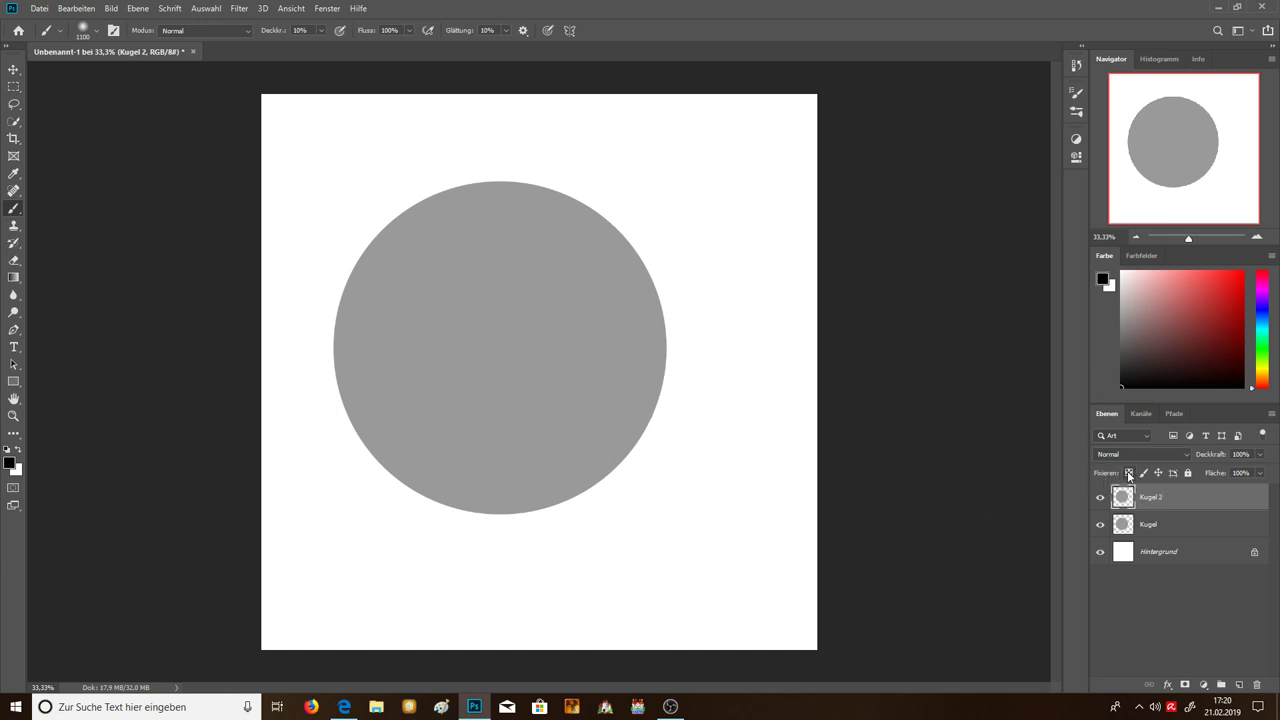
pyautogui.click(1152, 524)
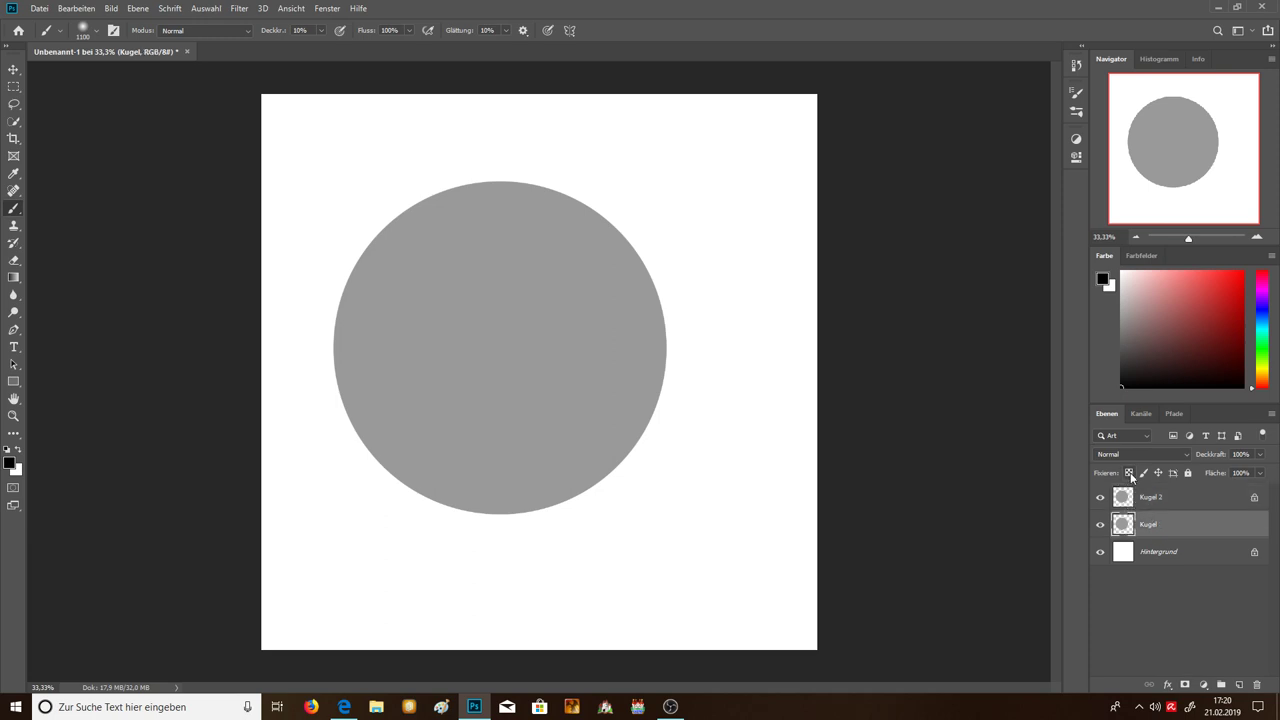
pyautogui.click(1145, 503)
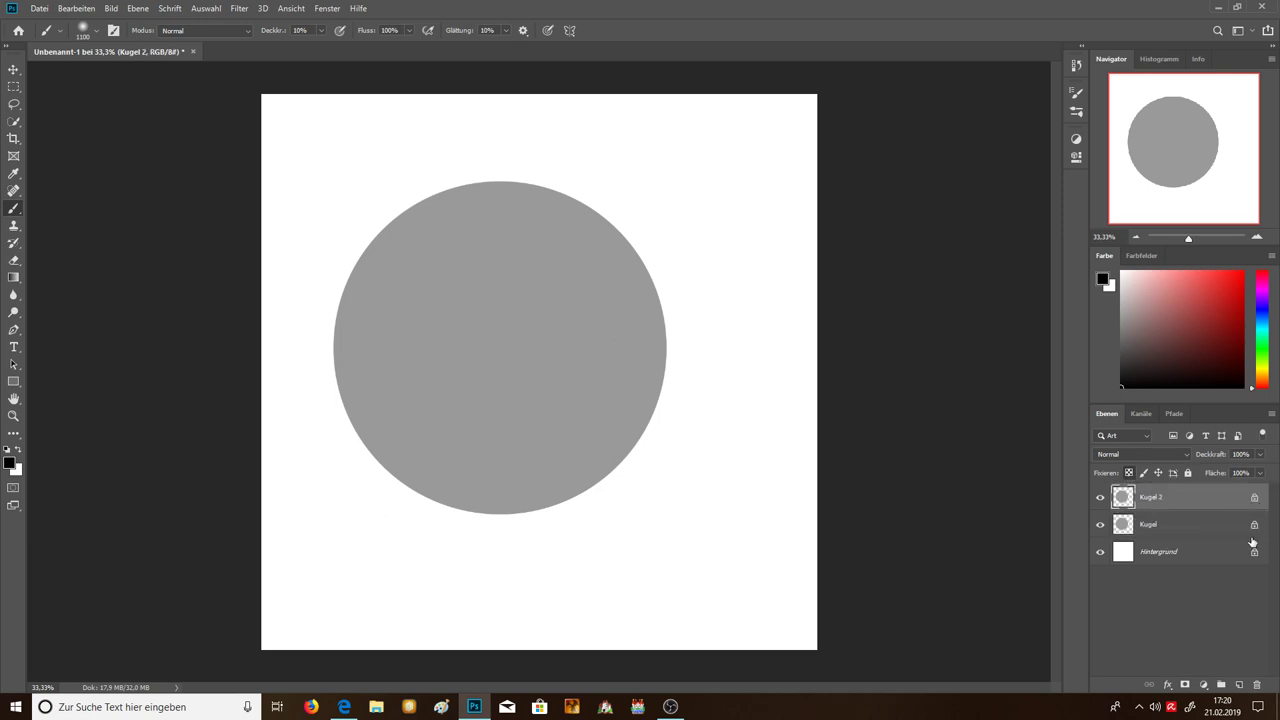
pyautogui.click(290, 8)
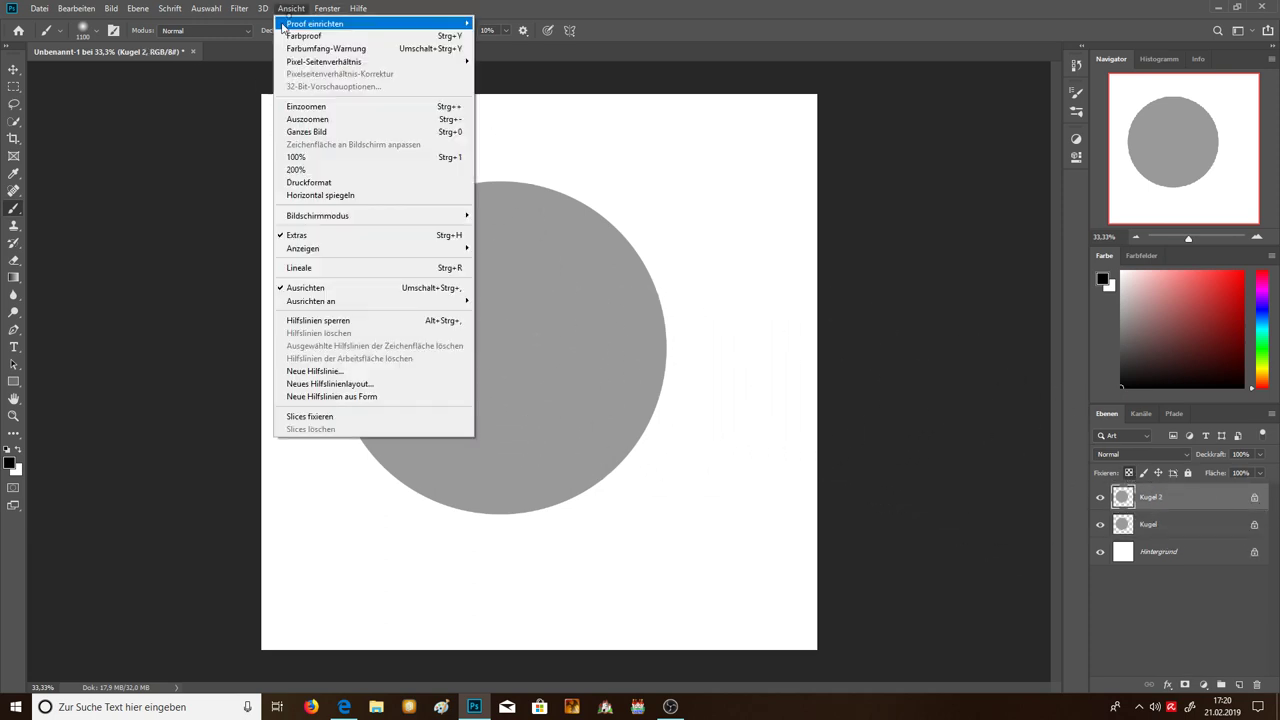
pyautogui.press('Escape')
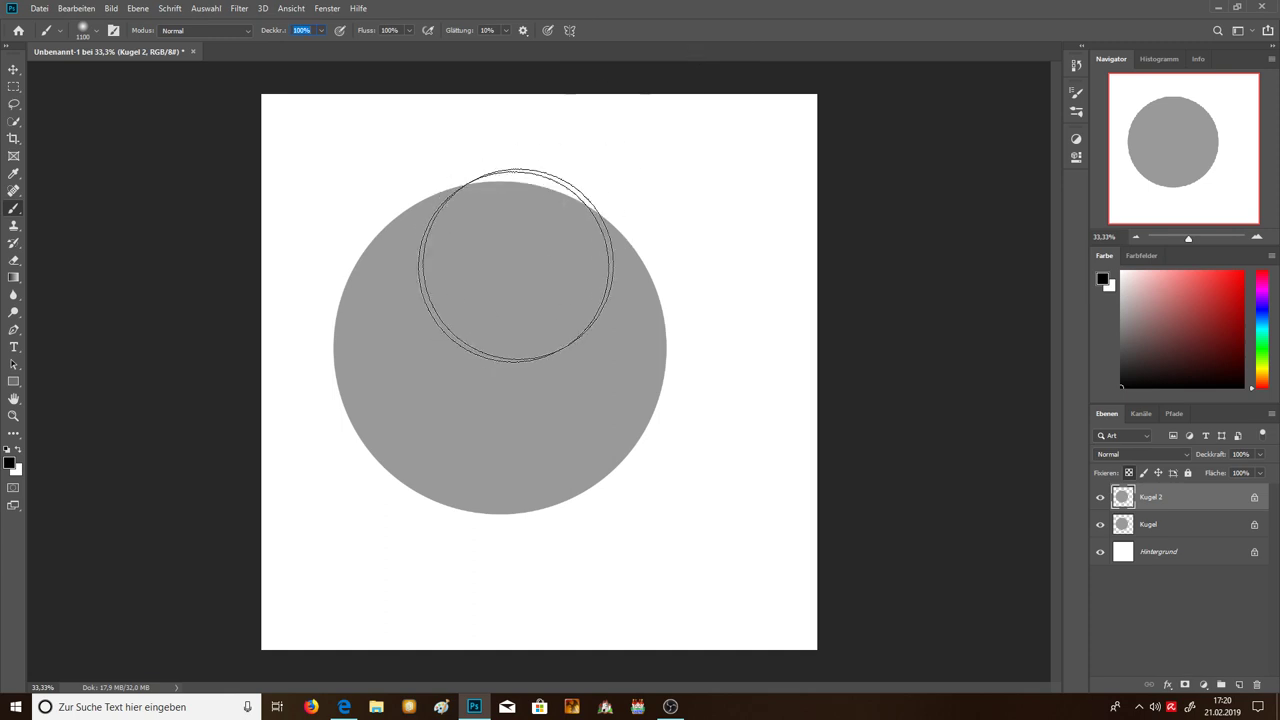
pyautogui.moveTo(515, 265)
pyautogui.mouseDown()
pyautogui.moveTo(818, 516)
pyautogui.moveTo(609, 423)
pyautogui.moveTo(509, 294)
pyautogui.moveTo(534, 286)
pyautogui.moveTo(460, 250)
pyautogui.mouseUp()
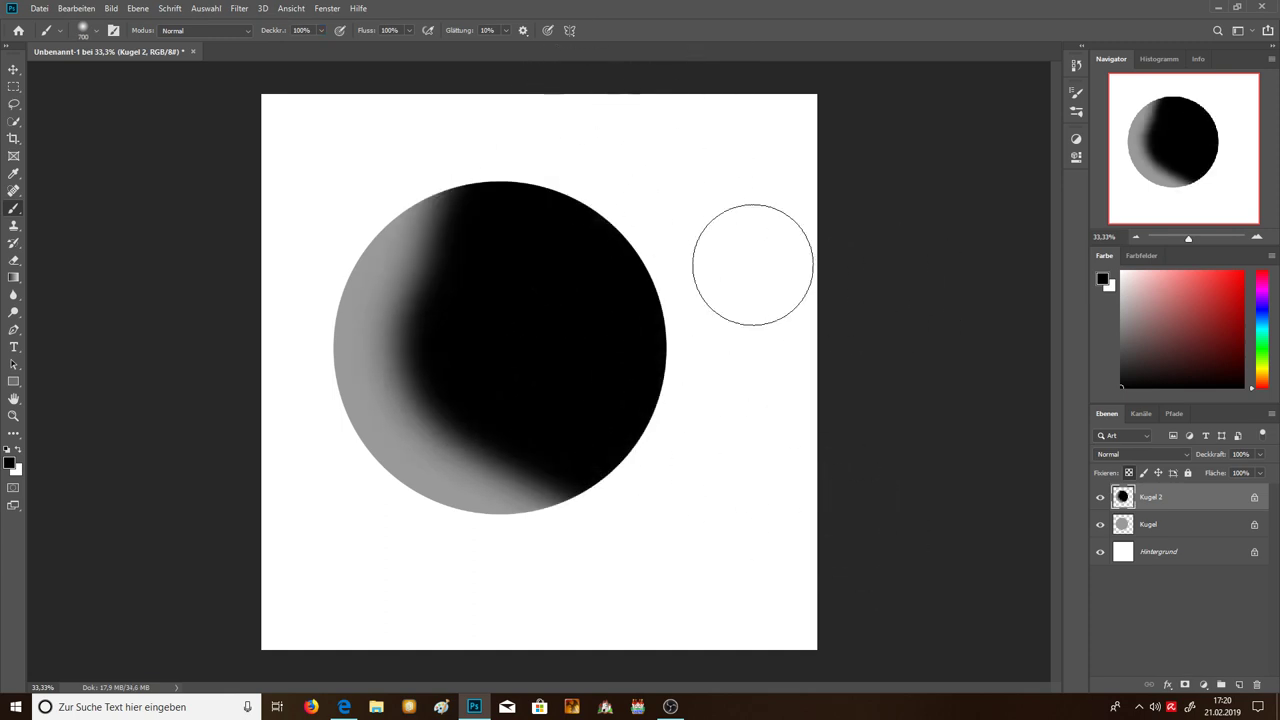
pyautogui.moveTo(687, 379); pyautogui.dragTo(830, 250)
pyautogui.moveTo(617, 400); pyautogui.dragTo(830, 560)
pyautogui.moveTo(734, 297); pyautogui.dragTo(772, 248)
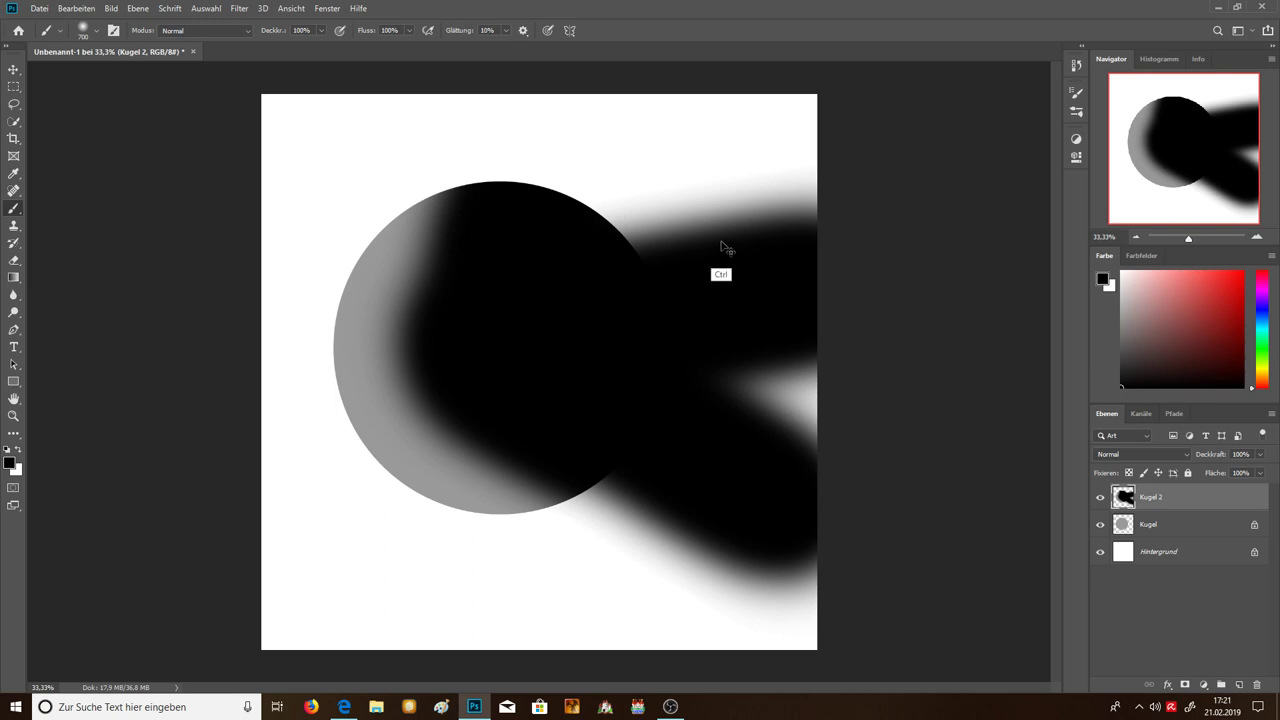
pyautogui.hotkey('ctrl', 'z')
pyautogui.hotkey('ctrl', 'z')
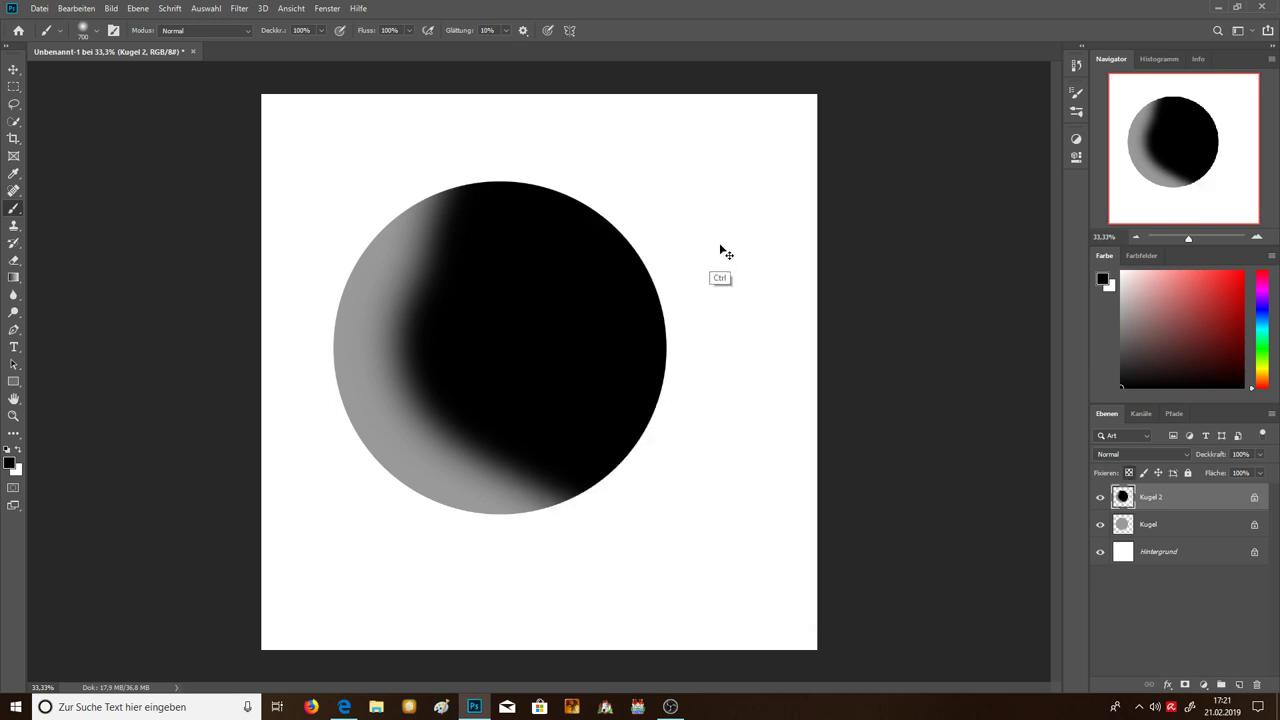
pyautogui.hotkey('ctrl', 'z')
pyautogui.hotkey('ctrl', 'z')
pyautogui.hotkey('ctrl', 'z')
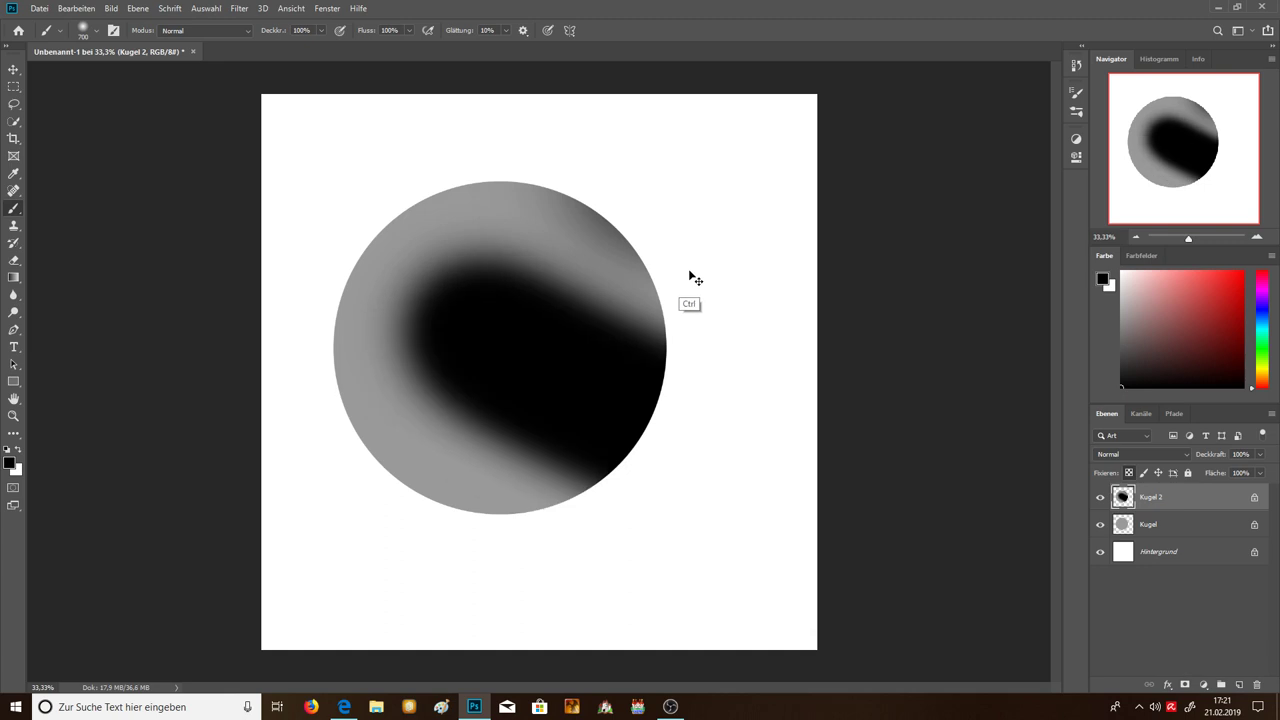
pyautogui.hotkey('ctrl', 'z')
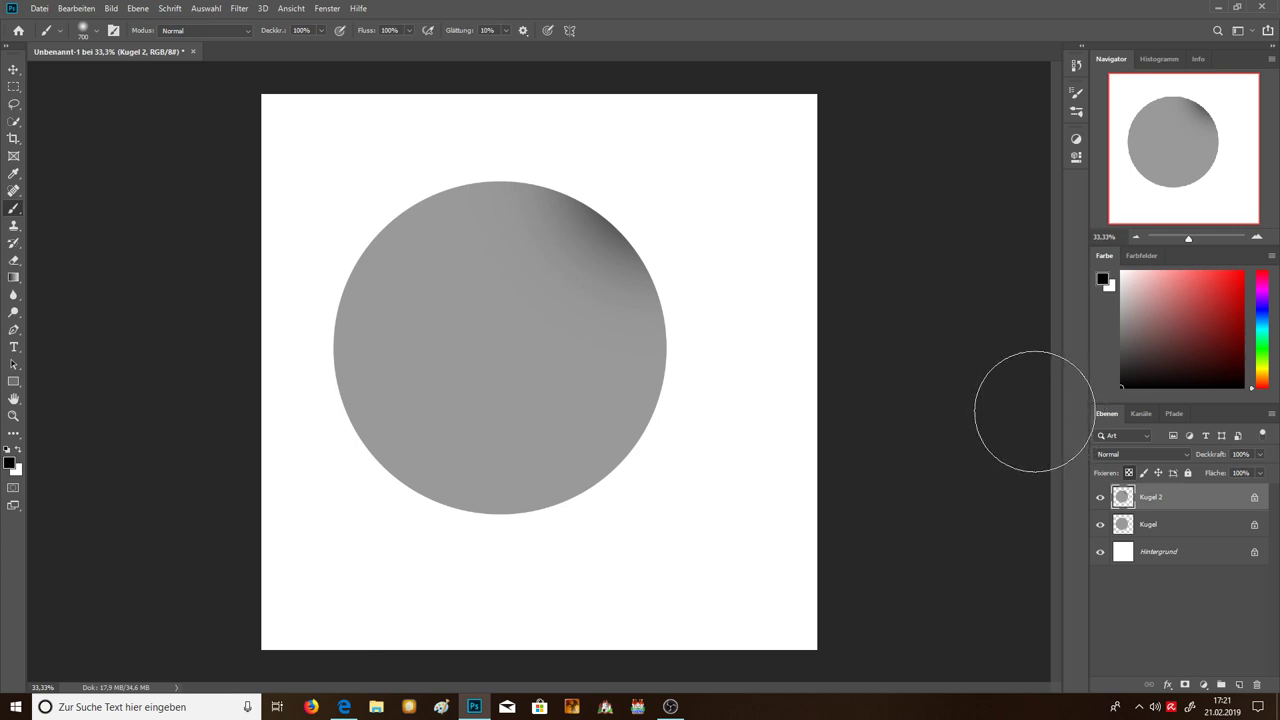
pyautogui.hotkey('ctrl', 'z')
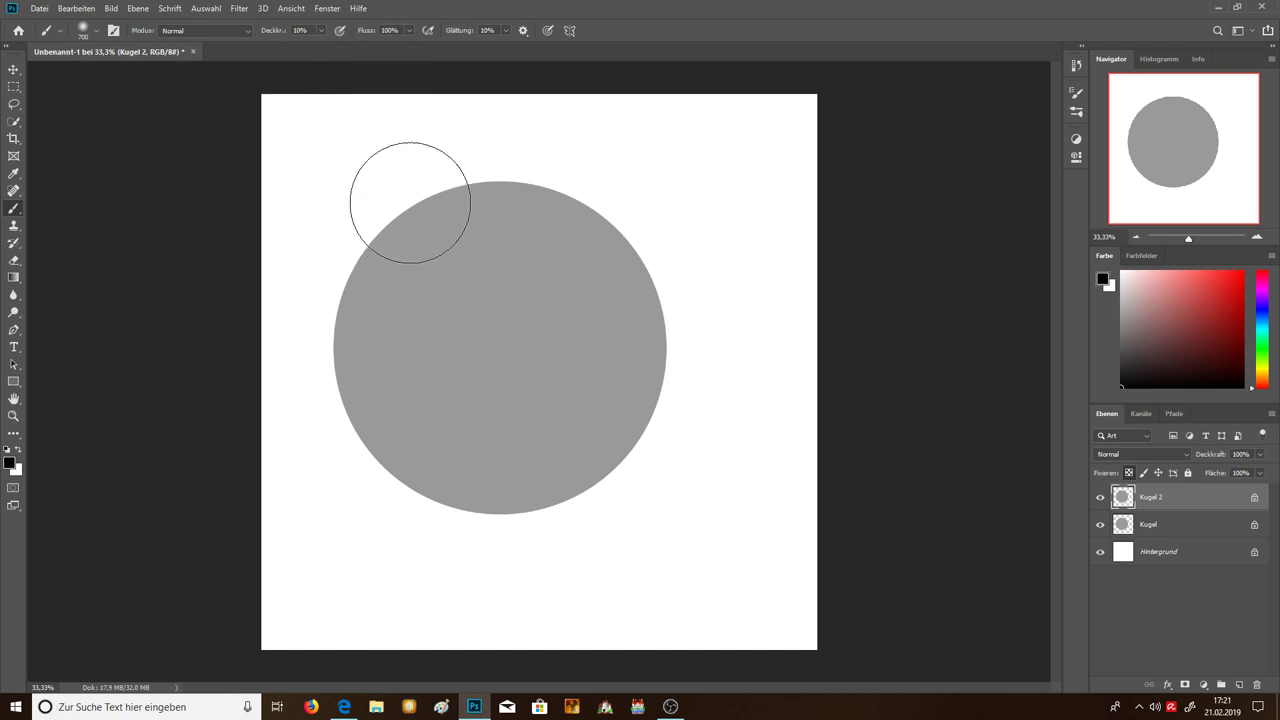
# Step: Enlarge the brush to 1000 px and softly shade the sphere's left edge, top and lower right
pyautogui.press(']')
pyautogui.press(']')
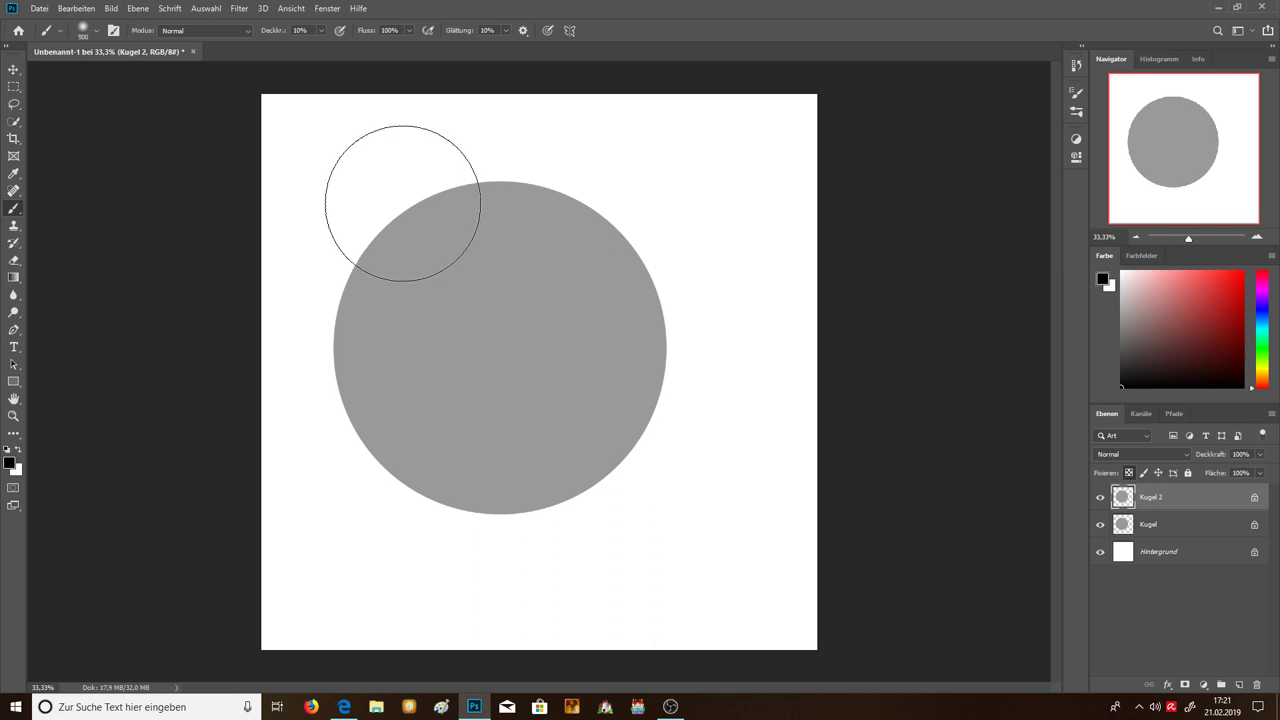
pyautogui.press(']')
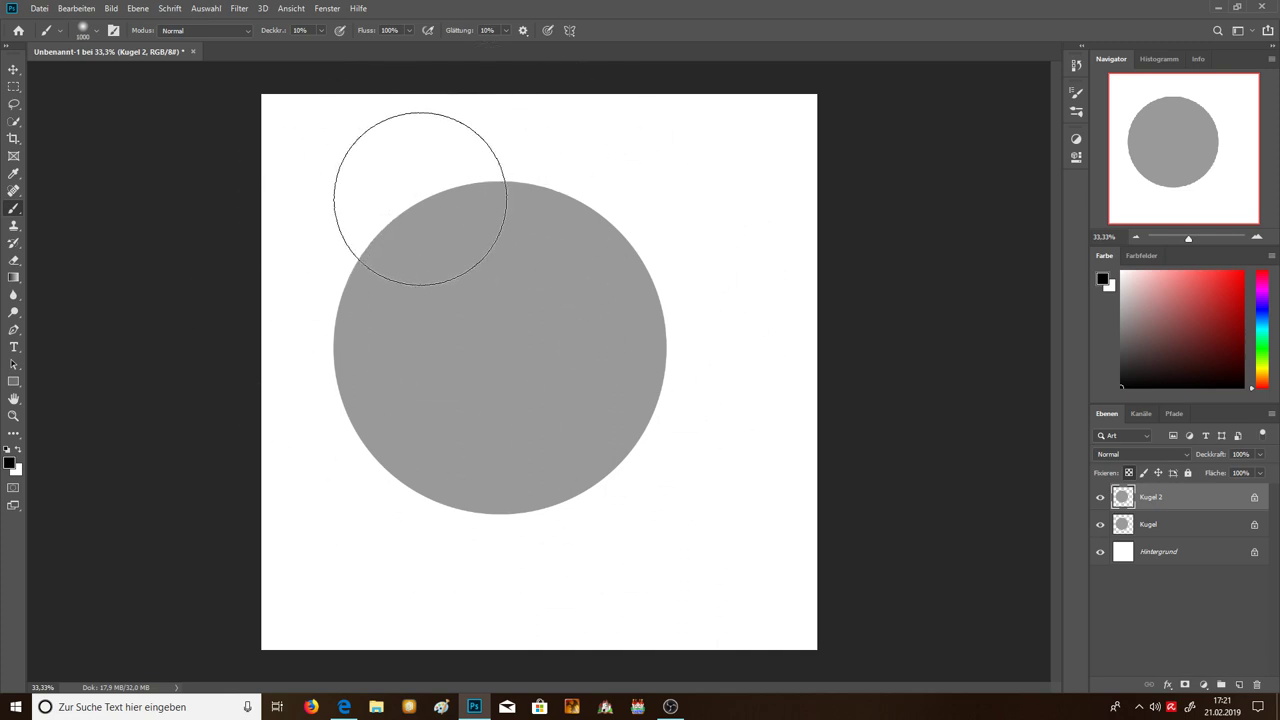
pyautogui.moveTo(410, 179); pyautogui.dragTo(360, 542)
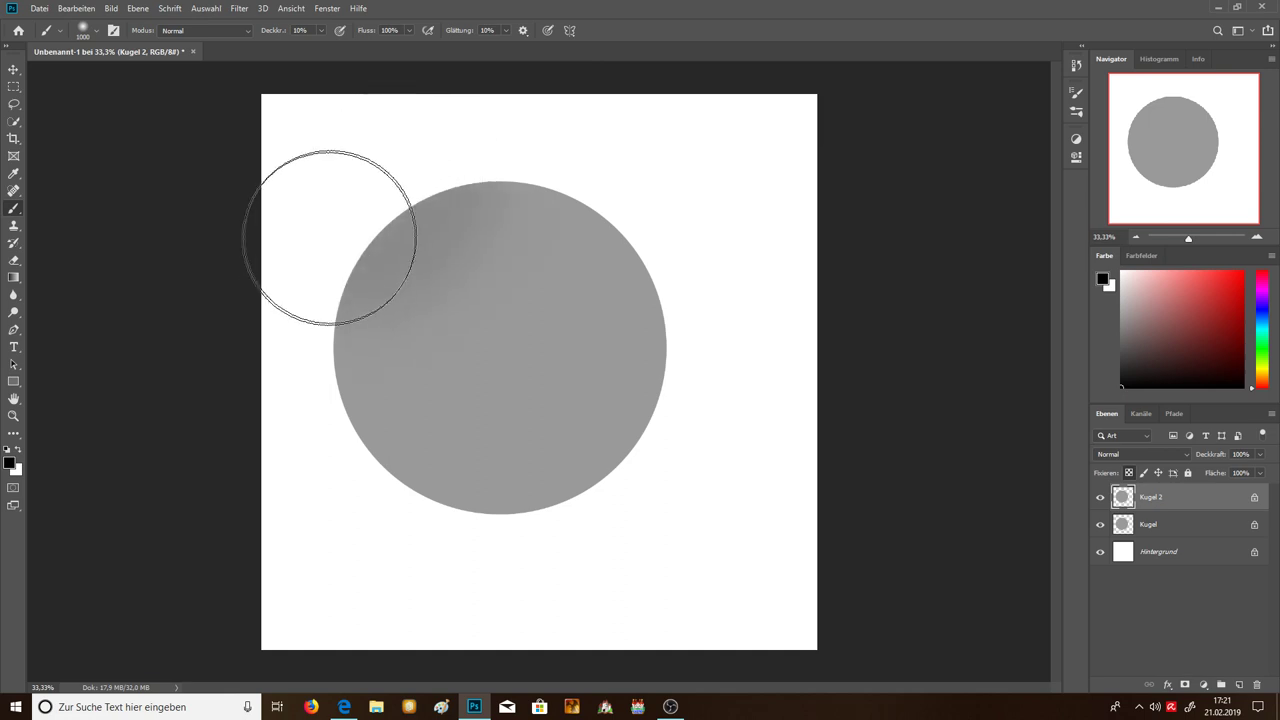
pyautogui.moveTo(663, 510)
pyautogui.mouseDown()
pyautogui.moveTo(720, 251)
pyautogui.moveTo(526, 114)
pyautogui.moveTo(686, 217)
pyautogui.moveTo(592, 514)
pyautogui.mouseUp()
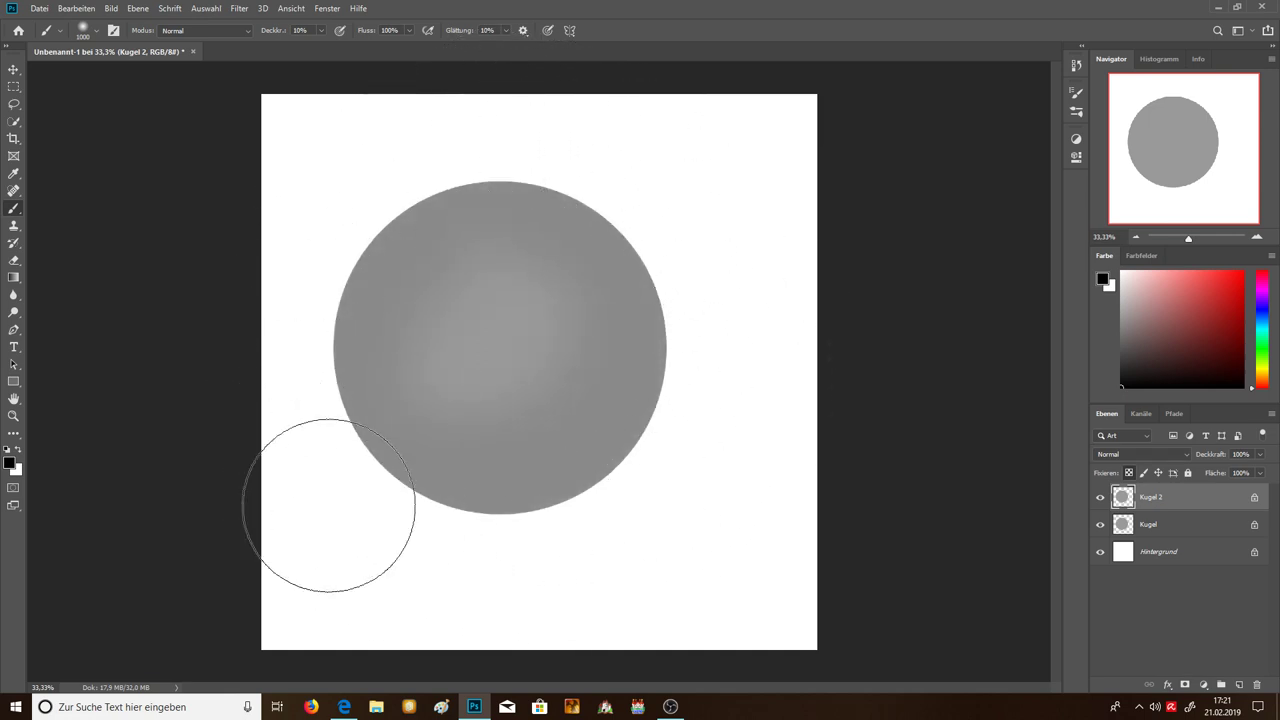
pyautogui.moveTo(677, 486)
pyautogui.mouseDown()
pyautogui.moveTo(449, 306)
pyautogui.moveTo(469, 300)
pyautogui.moveTo(457, 292)
pyautogui.moveTo(470, 305)
pyautogui.mouseUp()
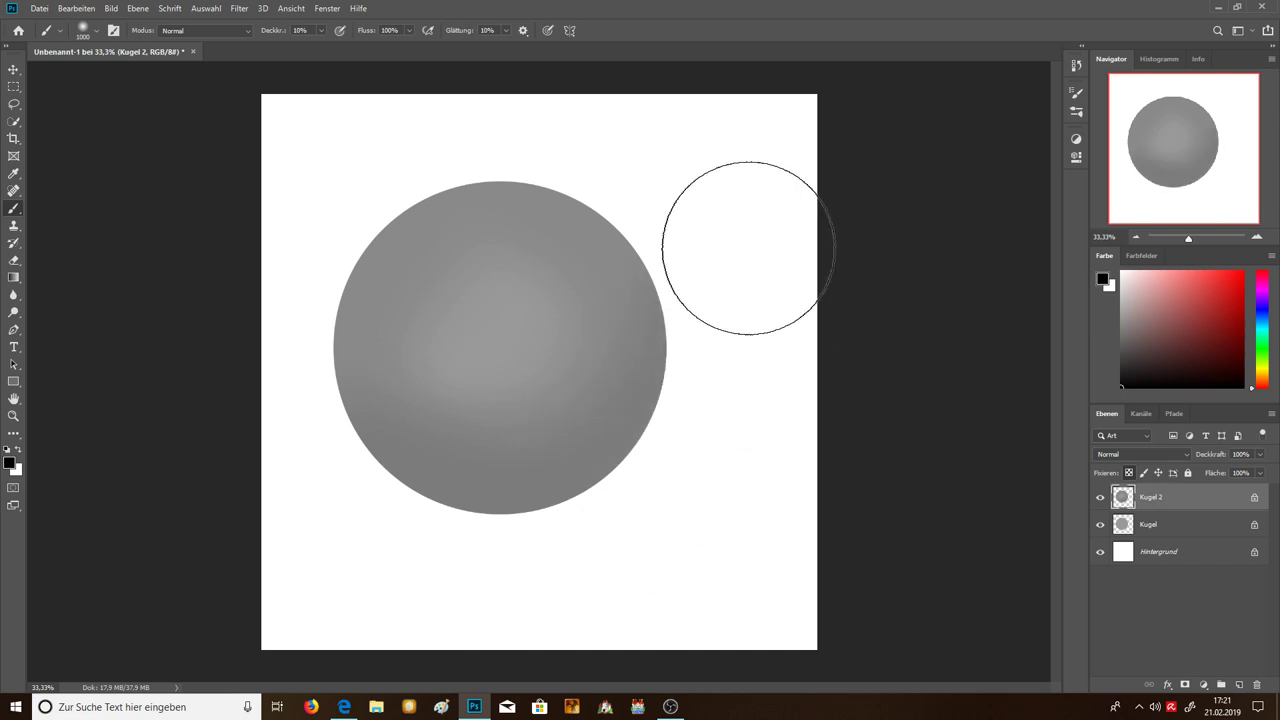
pyautogui.moveTo(758, 303); pyautogui.dragTo(382, 558)
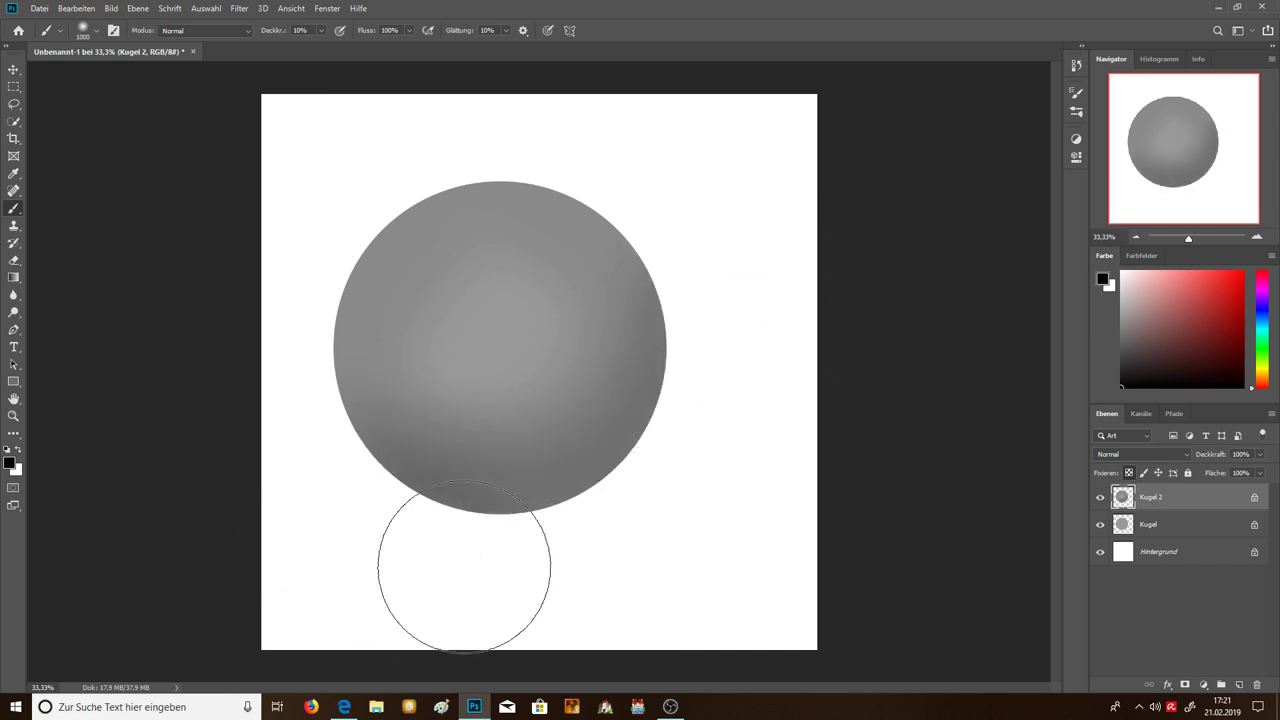
# Step: Deepen the black shading along the sphere's bottom, lower sides, left and right edges and top edge
pyautogui.moveTo(463, 563); pyautogui.dragTo(683, 517)
pyautogui.moveTo(625, 453); pyautogui.dragTo(524, 410)
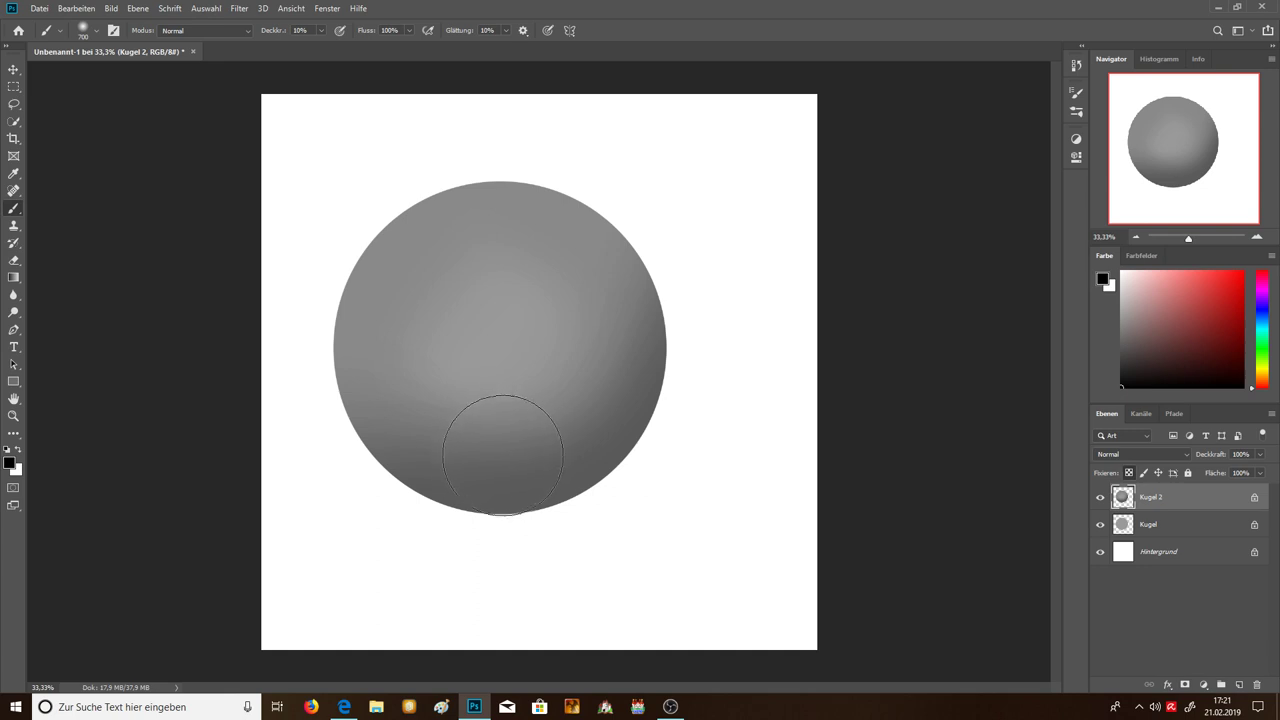
pyautogui.moveTo(503, 455); pyautogui.dragTo(286, 346)
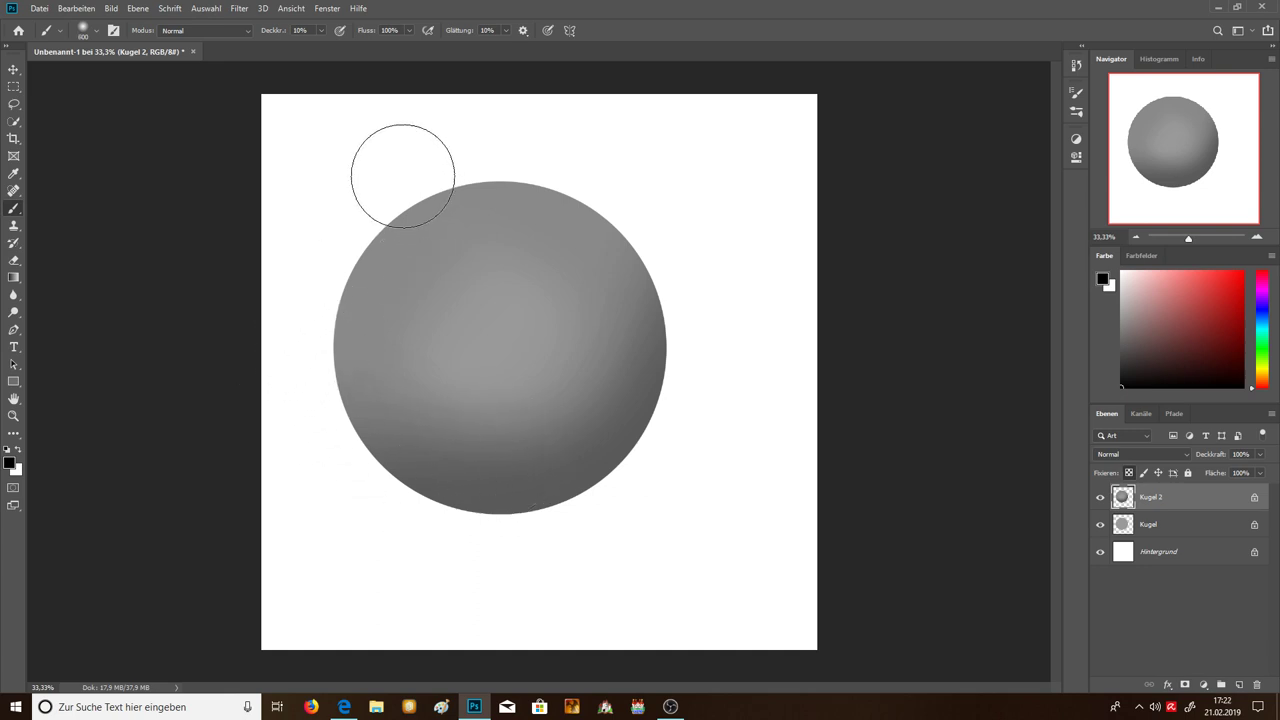
pyautogui.moveTo(402, 161)
pyautogui.mouseDown()
pyautogui.moveTo(296, 244)
pyautogui.moveTo(286, 386)
pyautogui.moveTo(401, 539)
pyautogui.mouseUp()
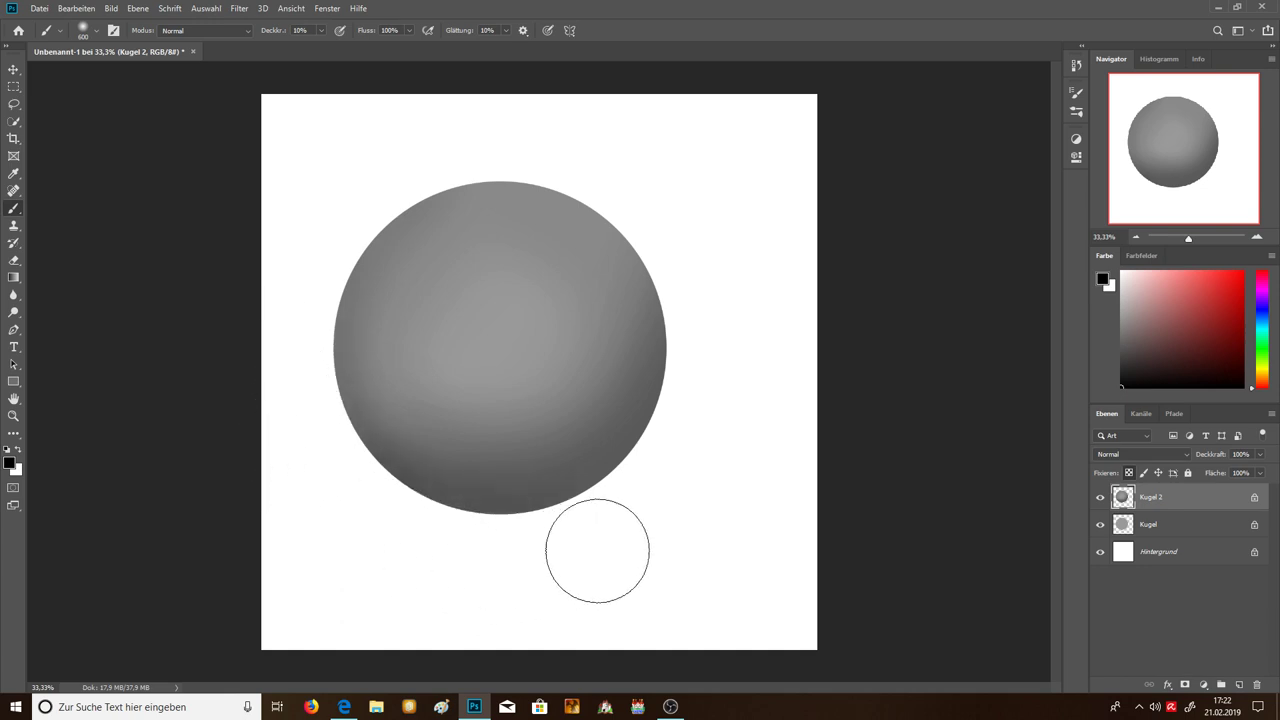
pyautogui.moveTo(597, 551)
pyautogui.mouseDown()
pyautogui.moveTo(580, 563)
pyautogui.moveTo(636, 493)
pyautogui.mouseUp()
pyautogui.moveTo(620, 546)
pyautogui.mouseDown()
pyautogui.moveTo(683, 471)
pyautogui.moveTo(714, 400)
pyautogui.moveTo(720, 314)
pyautogui.moveTo(680, 220)
pyautogui.moveTo(709, 280)
pyautogui.moveTo(620, 160)
pyautogui.moveTo(564, 128)
pyautogui.moveTo(579, 141)
pyautogui.mouseUp()
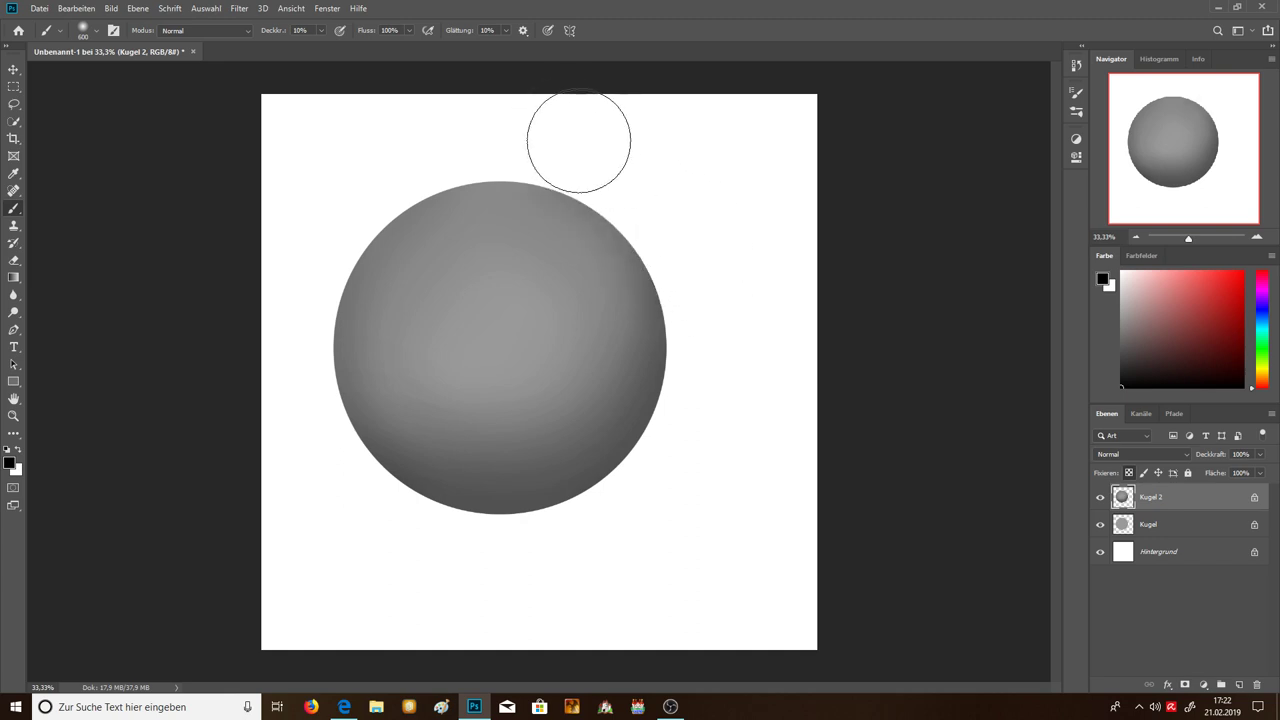
pyautogui.moveTo(474, 126)
pyautogui.mouseDown()
pyautogui.moveTo(526, 126)
pyautogui.moveTo(620, 163)
pyautogui.moveTo(460, 129)
pyautogui.moveTo(551, 133)
pyautogui.moveTo(634, 169)
pyautogui.moveTo(417, 143)
pyautogui.moveTo(363, 168)
pyautogui.moveTo(297, 271)
pyautogui.moveTo(289, 251)
pyautogui.moveTo(274, 351)
pyautogui.moveTo(358, 531)
pyautogui.moveTo(257, 337)
pyautogui.moveTo(360, 526)
pyautogui.moveTo(297, 503)
pyautogui.moveTo(612, 542)
pyautogui.moveTo(451, 560)
pyautogui.moveTo(617, 503)
pyautogui.moveTo(743, 271)
pyautogui.moveTo(644, 526)
pyautogui.moveTo(646, 160)
pyautogui.moveTo(680, 200)
pyautogui.moveTo(719, 325)
pyautogui.moveTo(680, 532)
pyautogui.mouseUp()
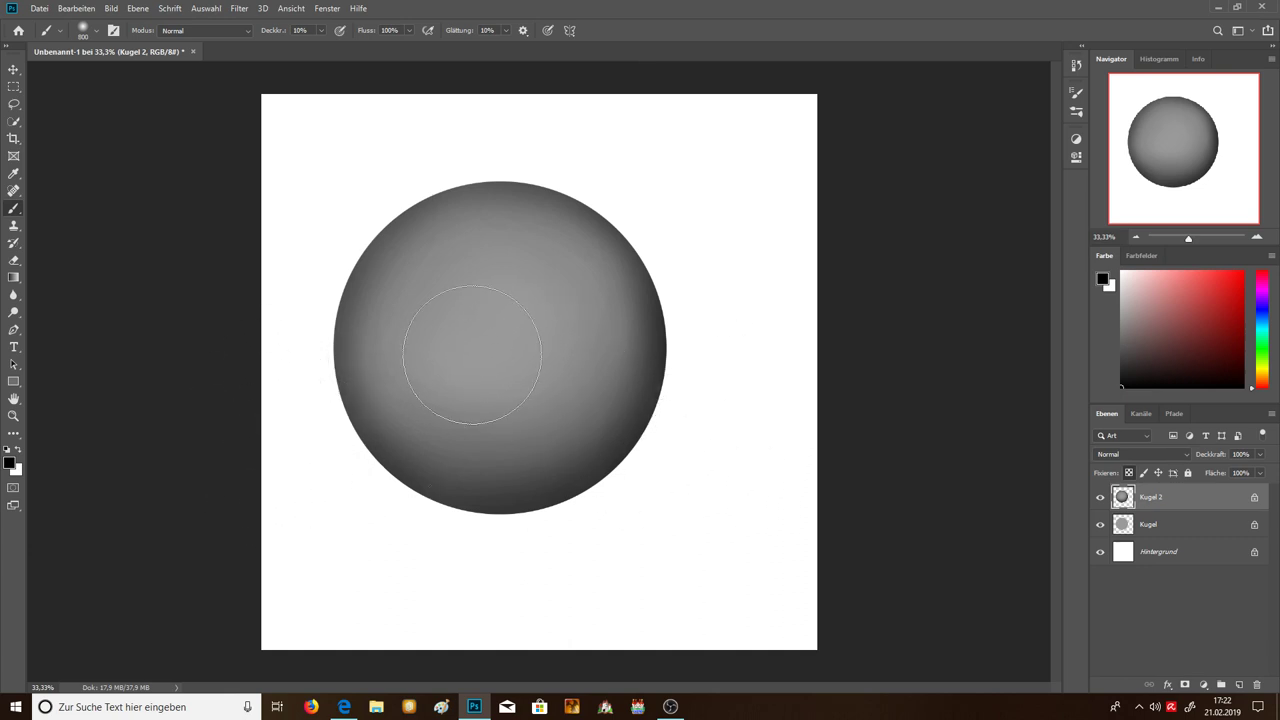
# Step: Enlarge the brush to 900 px and set white as the painting colour
pyautogui.press('x')
pyautogui.press(']')
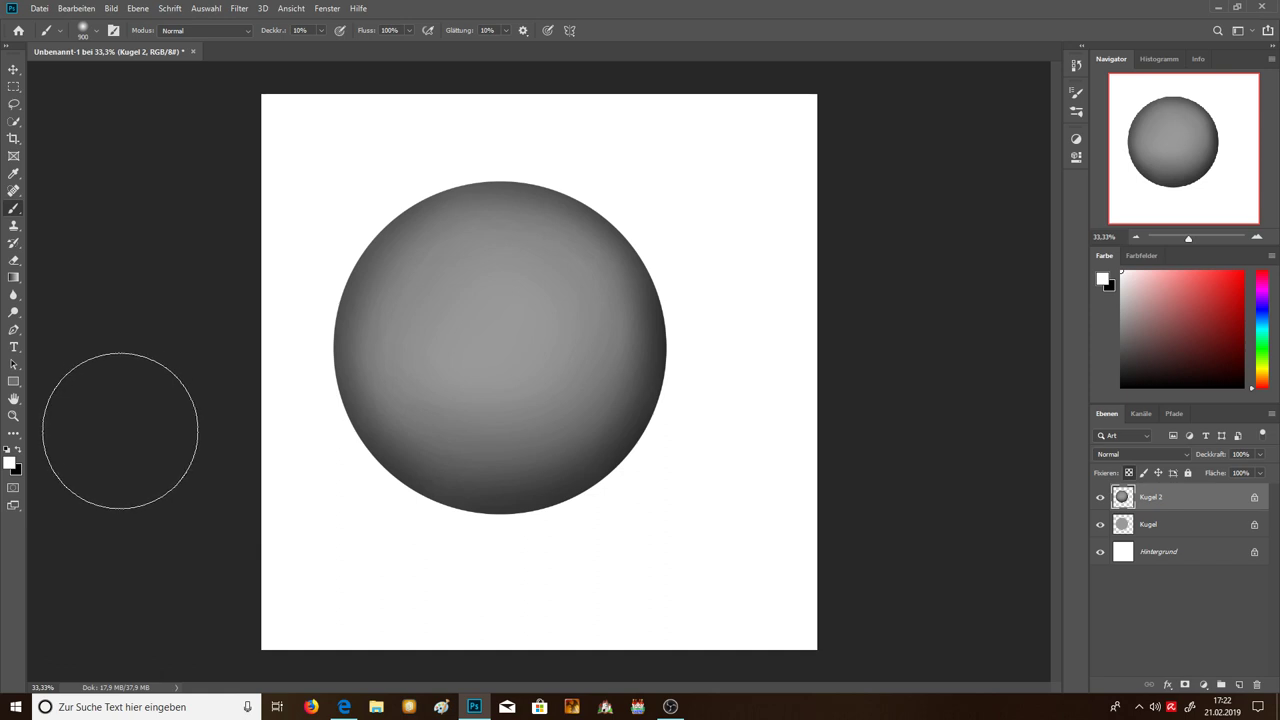
pyautogui.press('x')
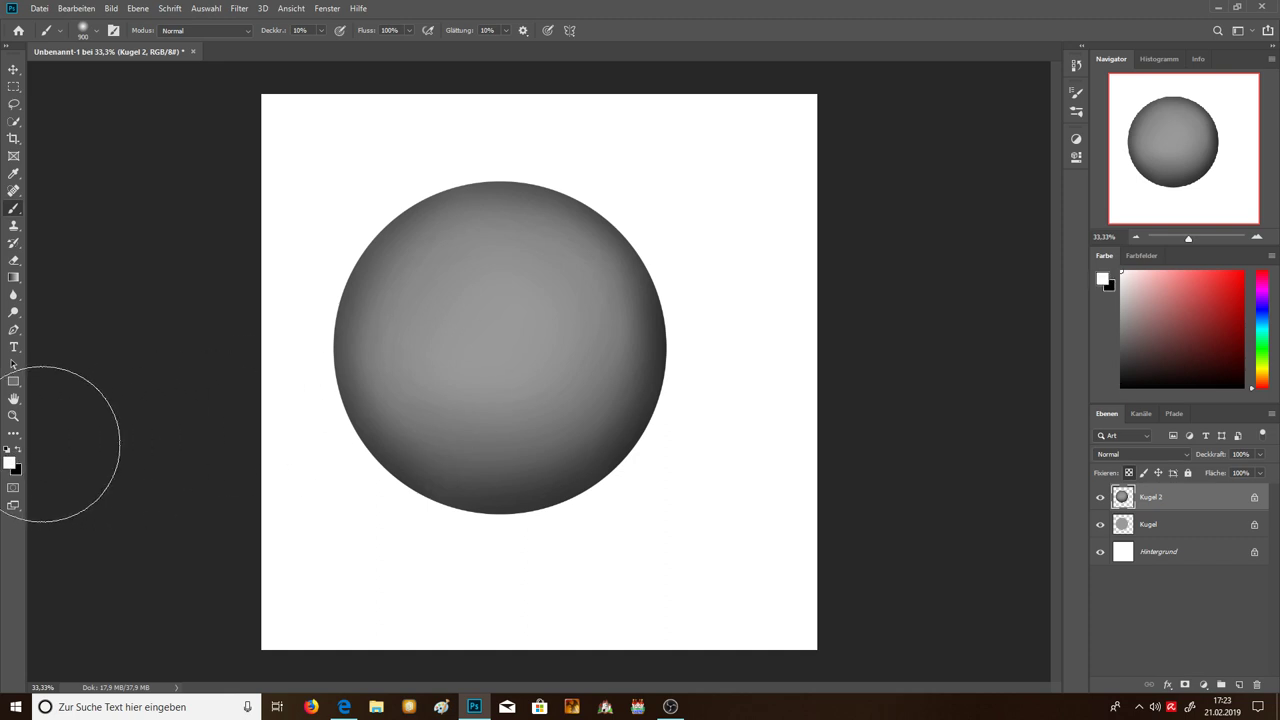
pyautogui.click(18, 449)
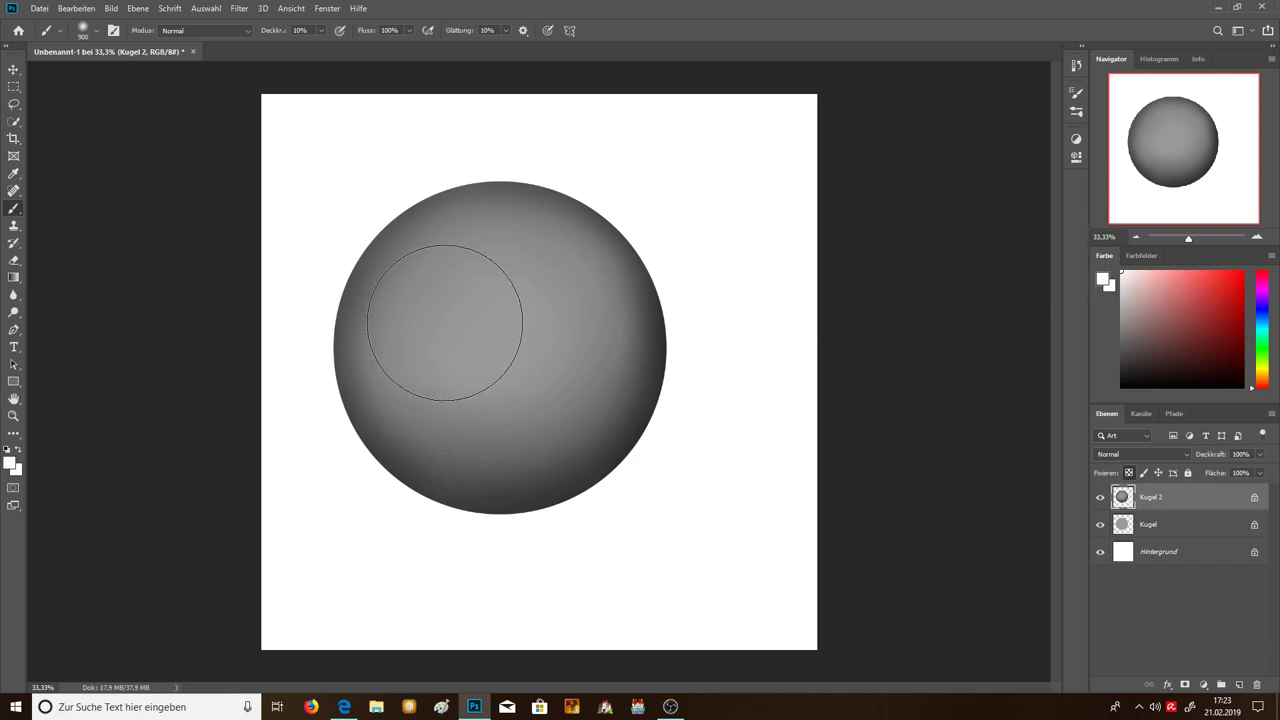
pyautogui.press('x')
pyautogui.press('x')
# Step: Paint soft white strokes over the sphere's upper-left and centre to build the highlight
pyautogui.moveTo(478, 330)
pyautogui.mouseDown()
pyautogui.moveTo(490, 320)
pyautogui.moveTo(445, 307)
pyautogui.moveTo(503, 386)
pyautogui.moveTo(463, 289)
pyautogui.mouseUp()
pyautogui.moveTo(467, 316); pyautogui.dragTo(471, 314)
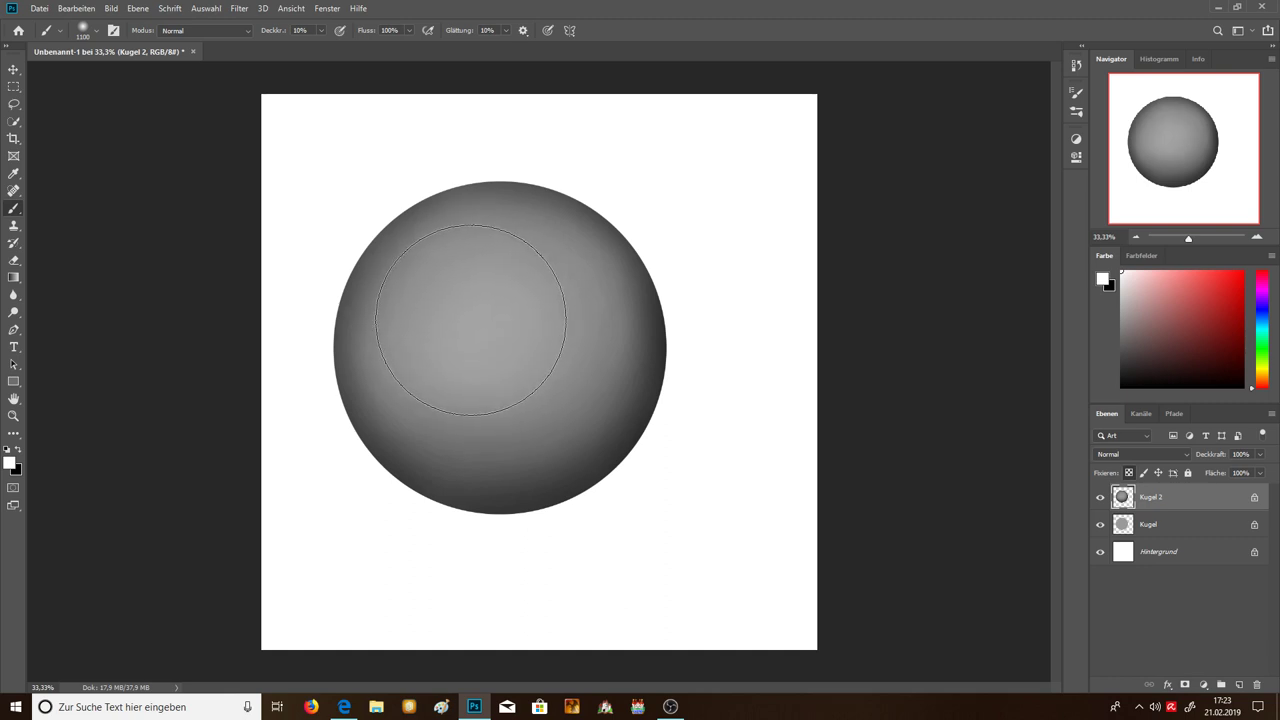
pyautogui.moveTo(472, 324); pyautogui.dragTo(475, 326)
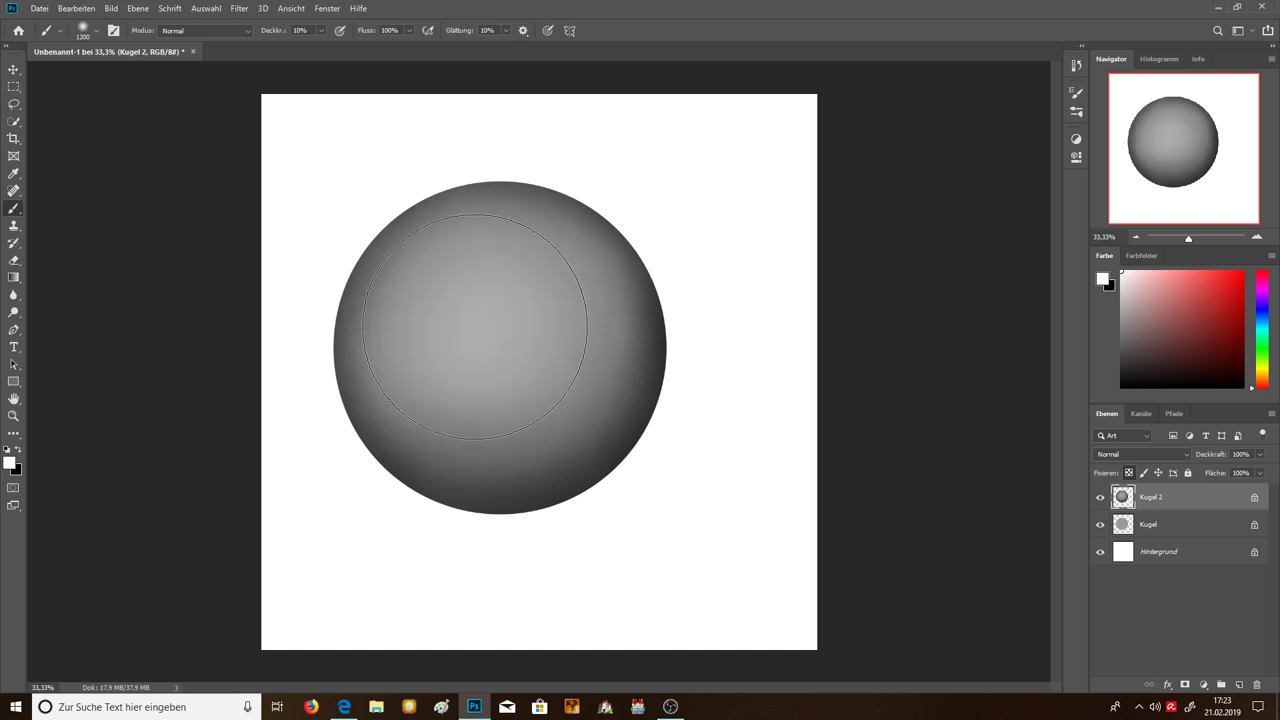
pyautogui.press('[')
pyautogui.press('[')
pyautogui.press('[')
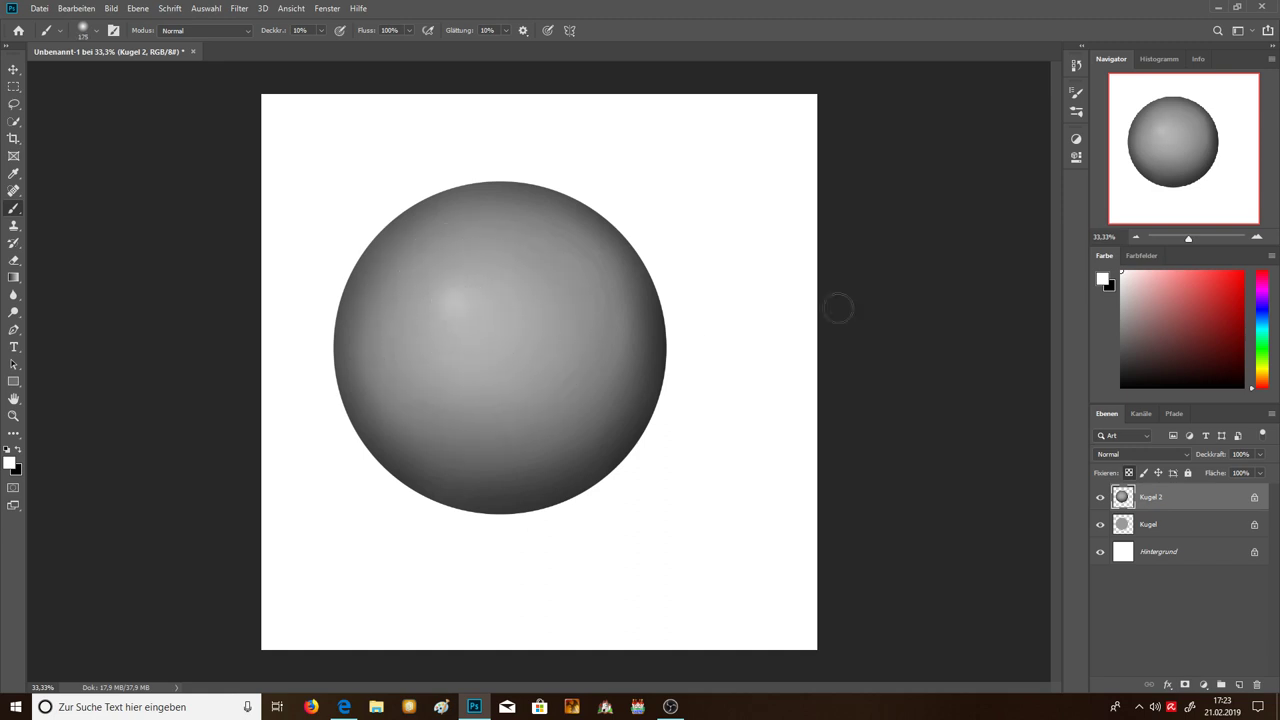
pyautogui.click(1136, 238)
pyautogui.click(1137, 237)
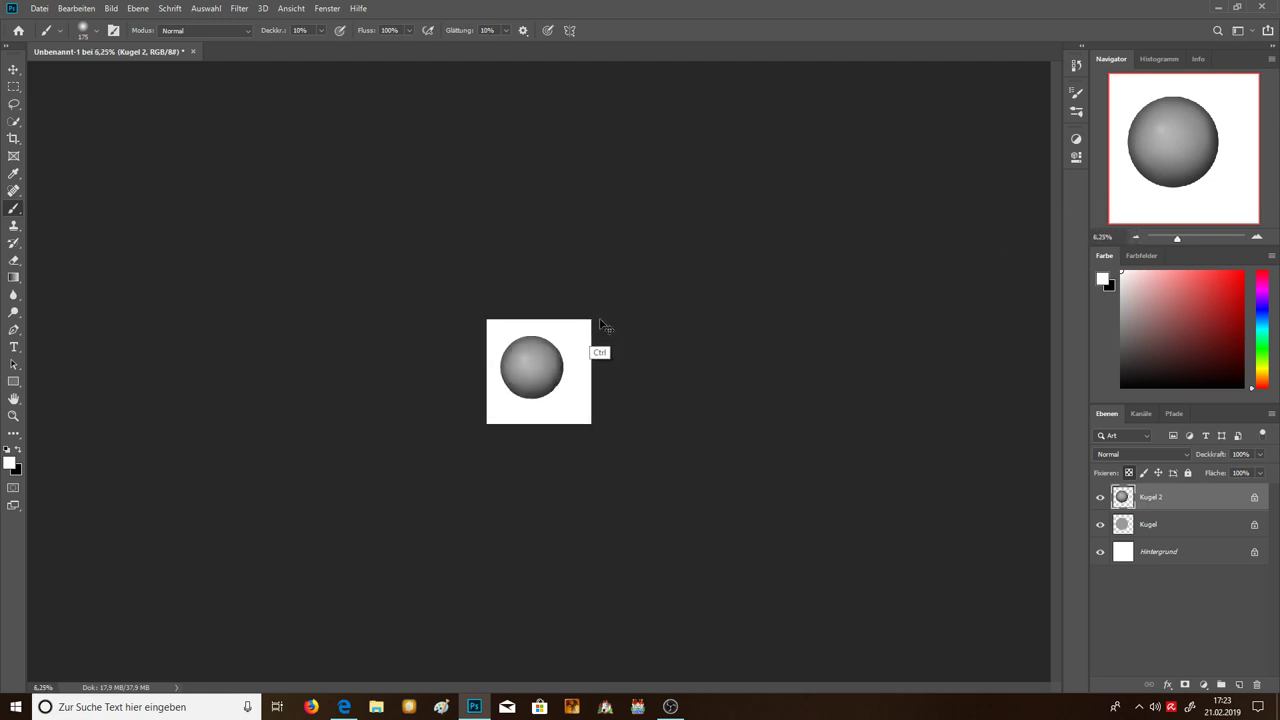
pyautogui.click(1258, 238)
pyautogui.click(1258, 238)
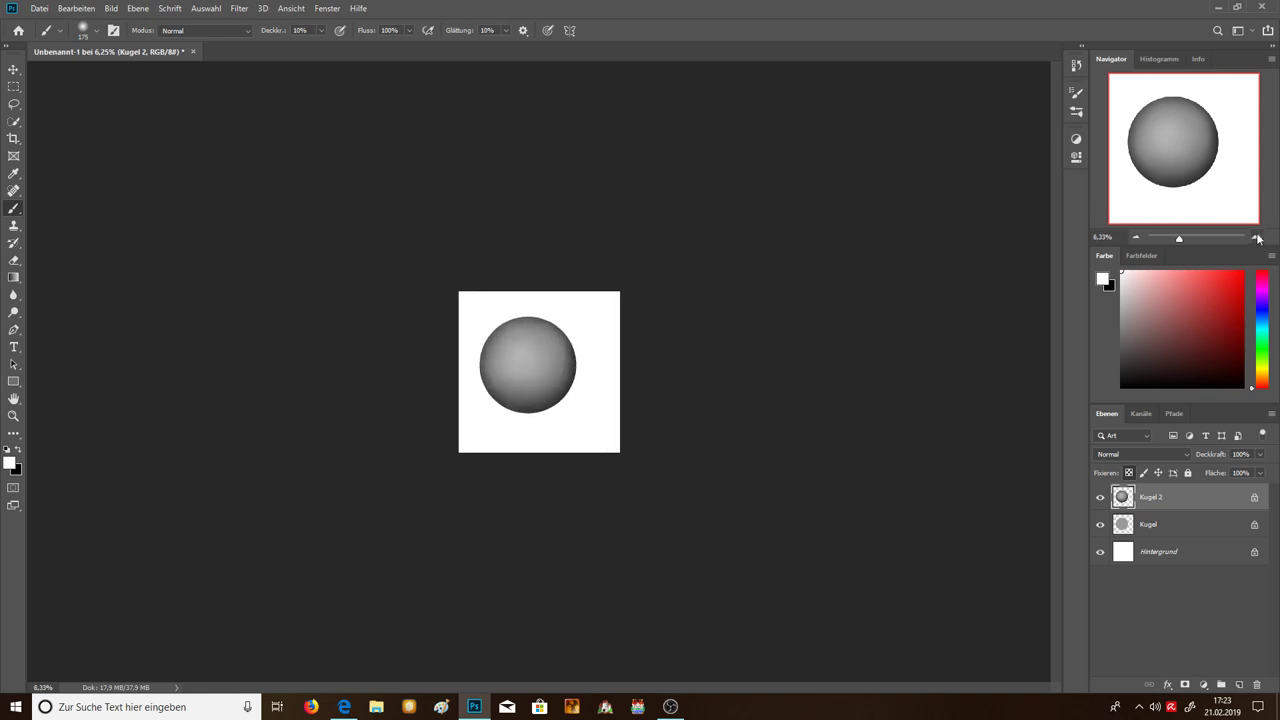
pyautogui.click(1258, 238)
pyautogui.click(1258, 238)
pyautogui.click(1258, 238)
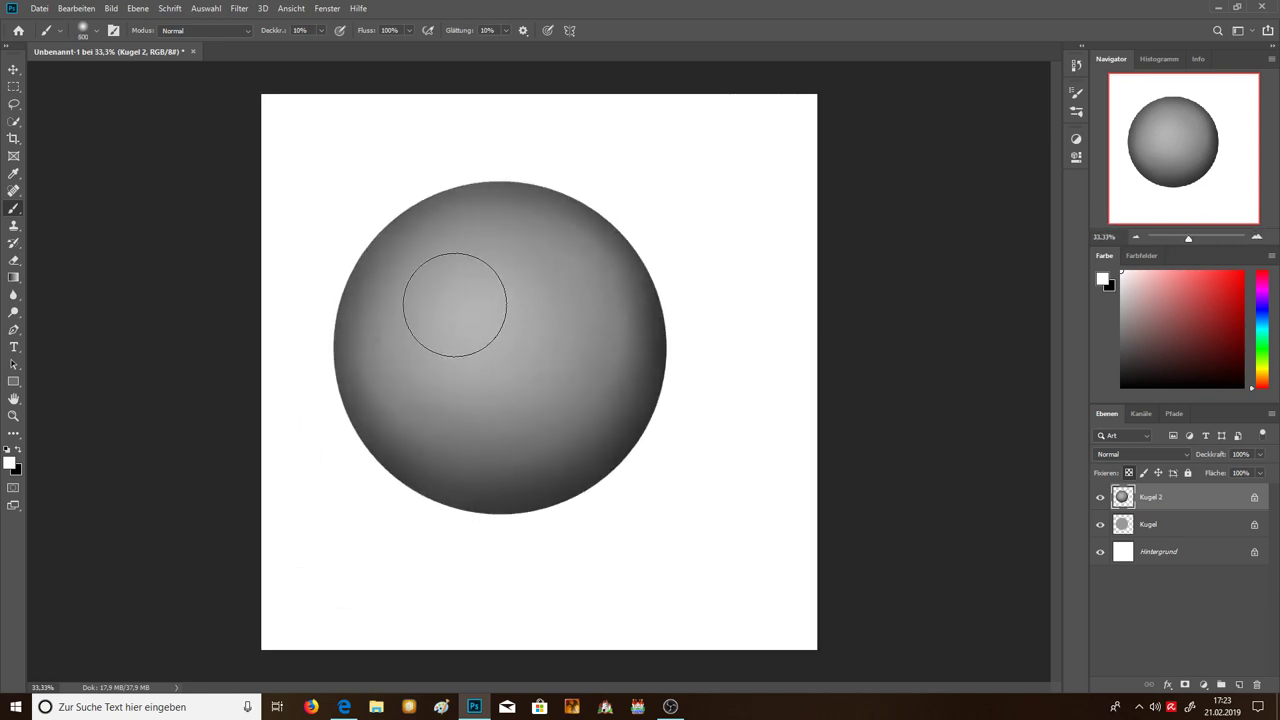
pyautogui.press(']')
pyautogui.press(']')
pyautogui.press(']')
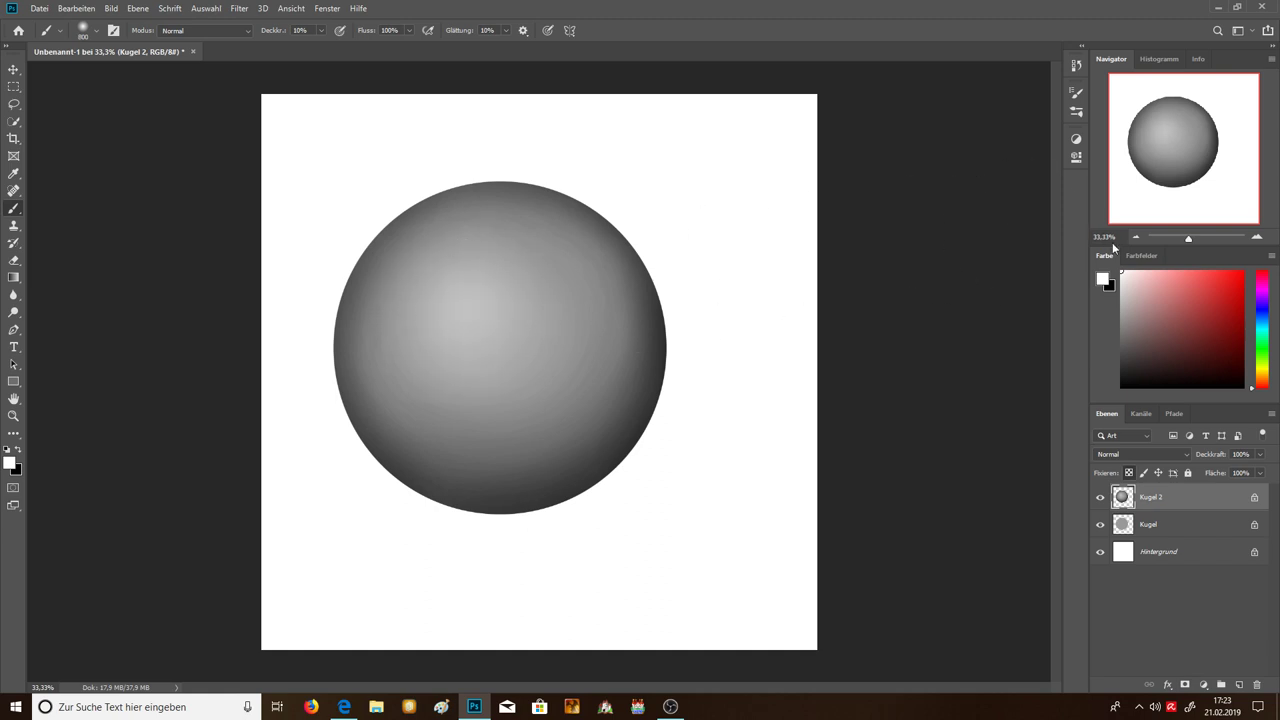
pyautogui.click(1135, 237)
pyautogui.click(1135, 237)
pyautogui.click(1135, 237)
pyautogui.click(1135, 237)
pyautogui.click(1135, 237)
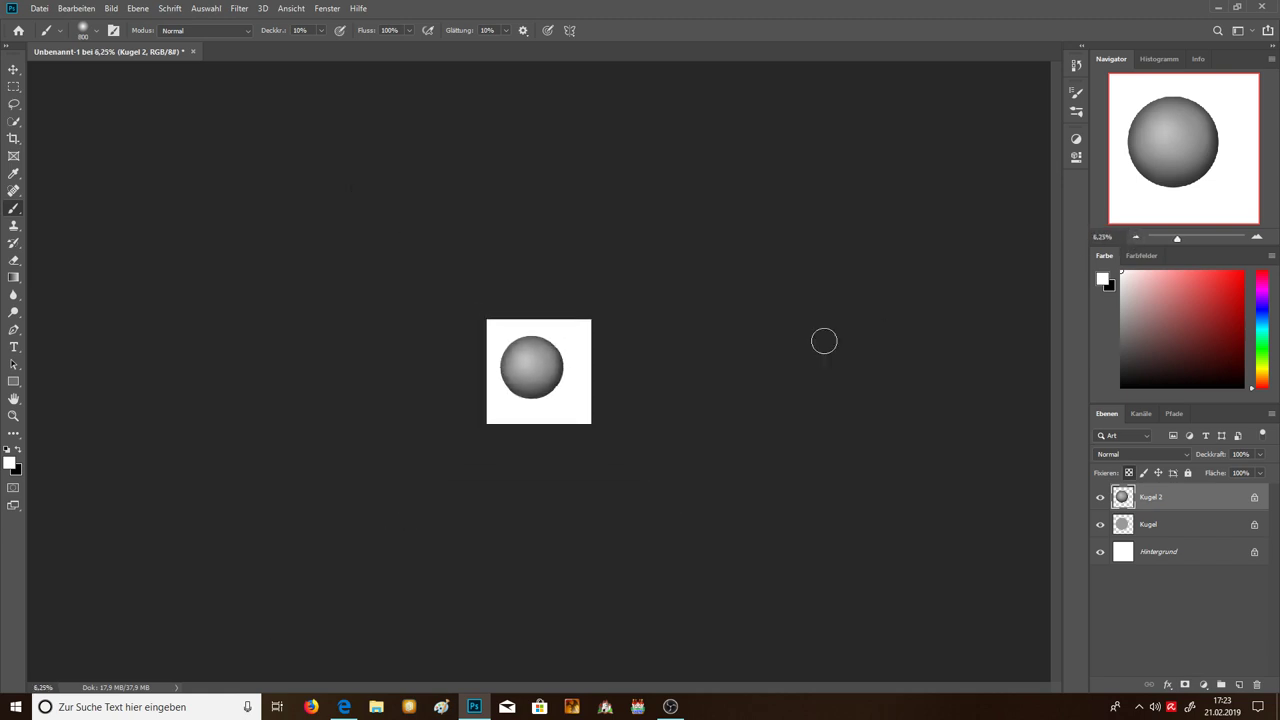
pyautogui.click(1258, 238)
pyautogui.click(1258, 238)
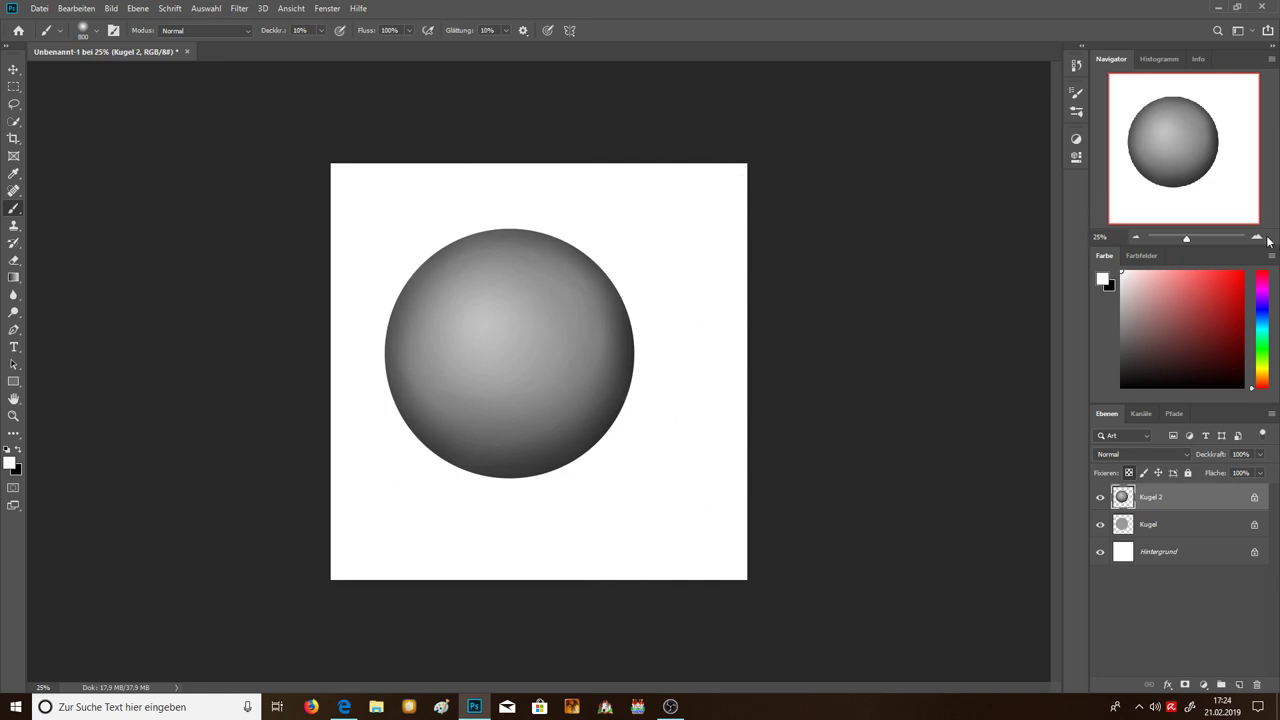
pyautogui.click(1258, 238)
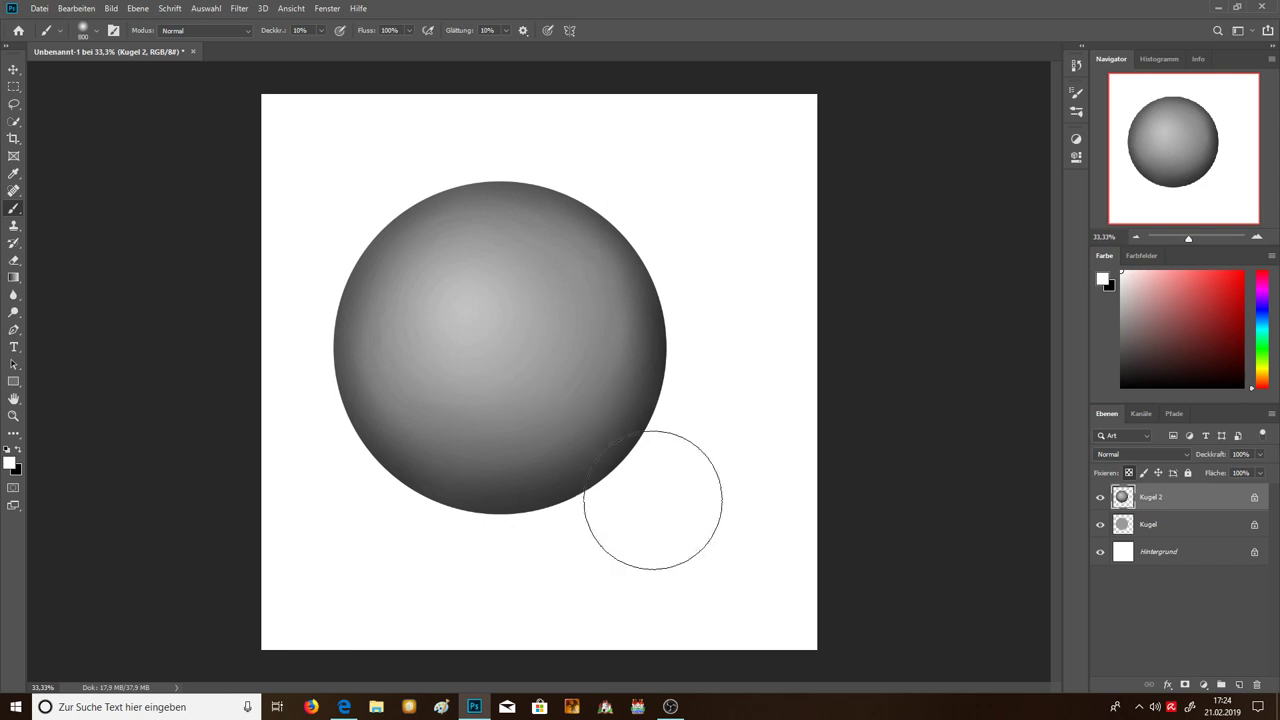
# Step: On the Hintergrund layer, paint a soft black shadow below-right of the sphere
pyautogui.click(1132, 553)
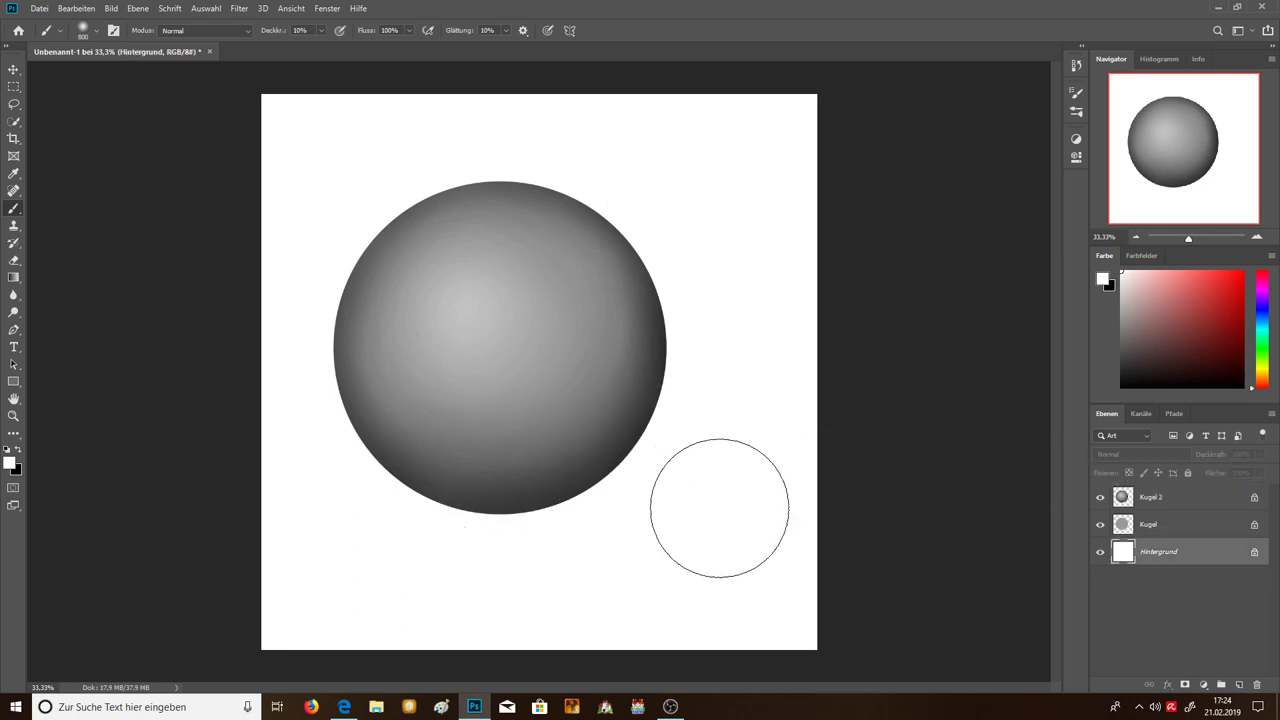
pyautogui.press('x')
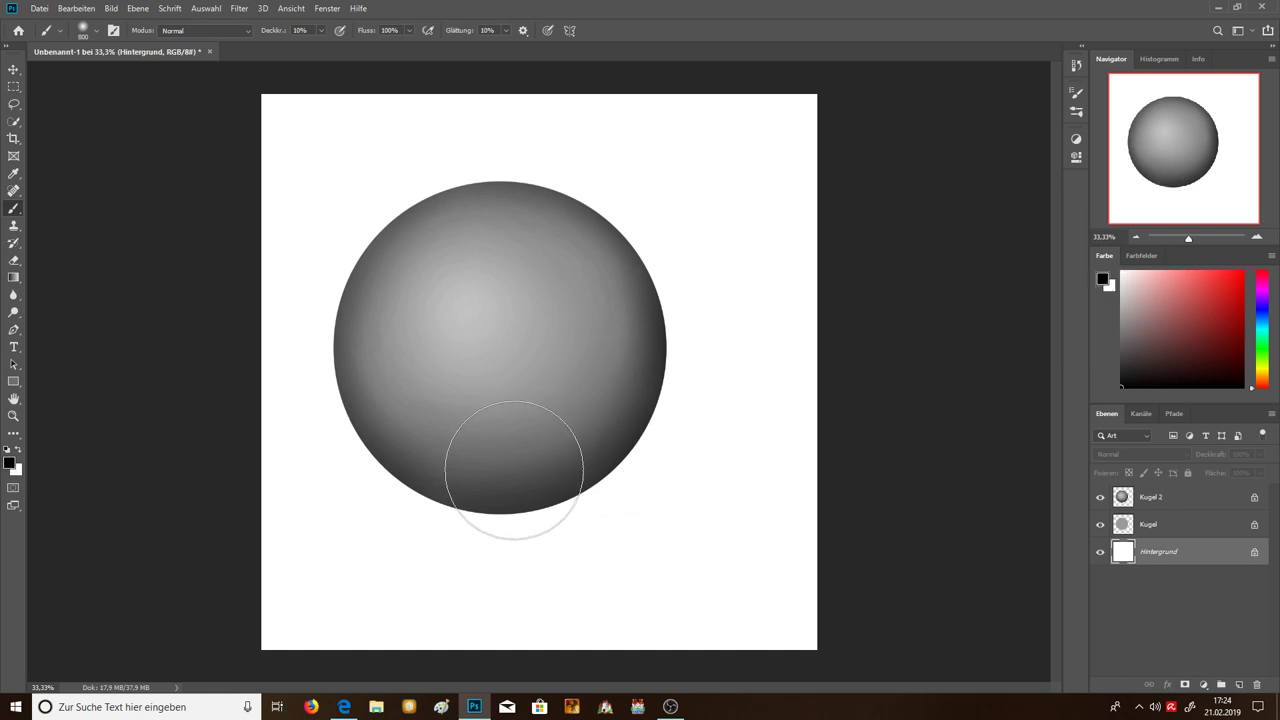
pyautogui.moveTo(514, 471); pyautogui.dragTo(587, 468)
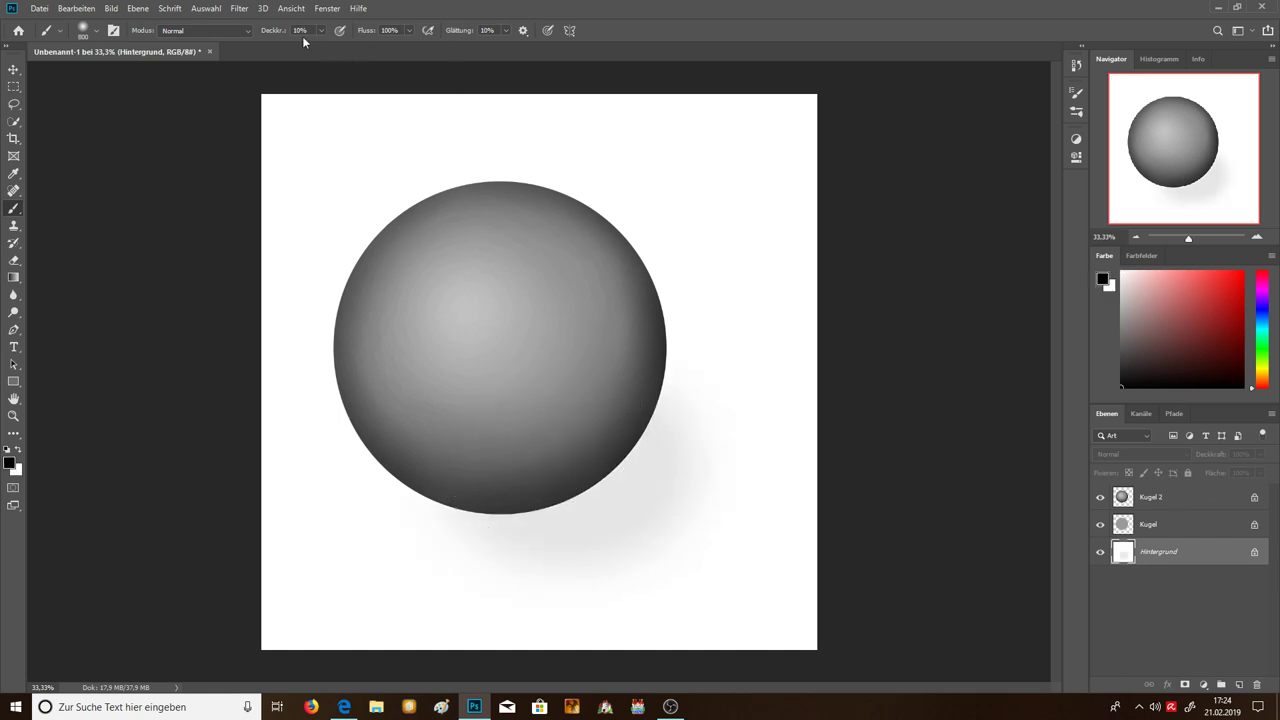
pyautogui.write('100')
pyautogui.moveTo(537, 466)
pyautogui.mouseDown()
pyautogui.moveTo(606, 463)
pyautogui.moveTo(609, 489)
pyautogui.moveTo(680, 503)
pyautogui.mouseUp()
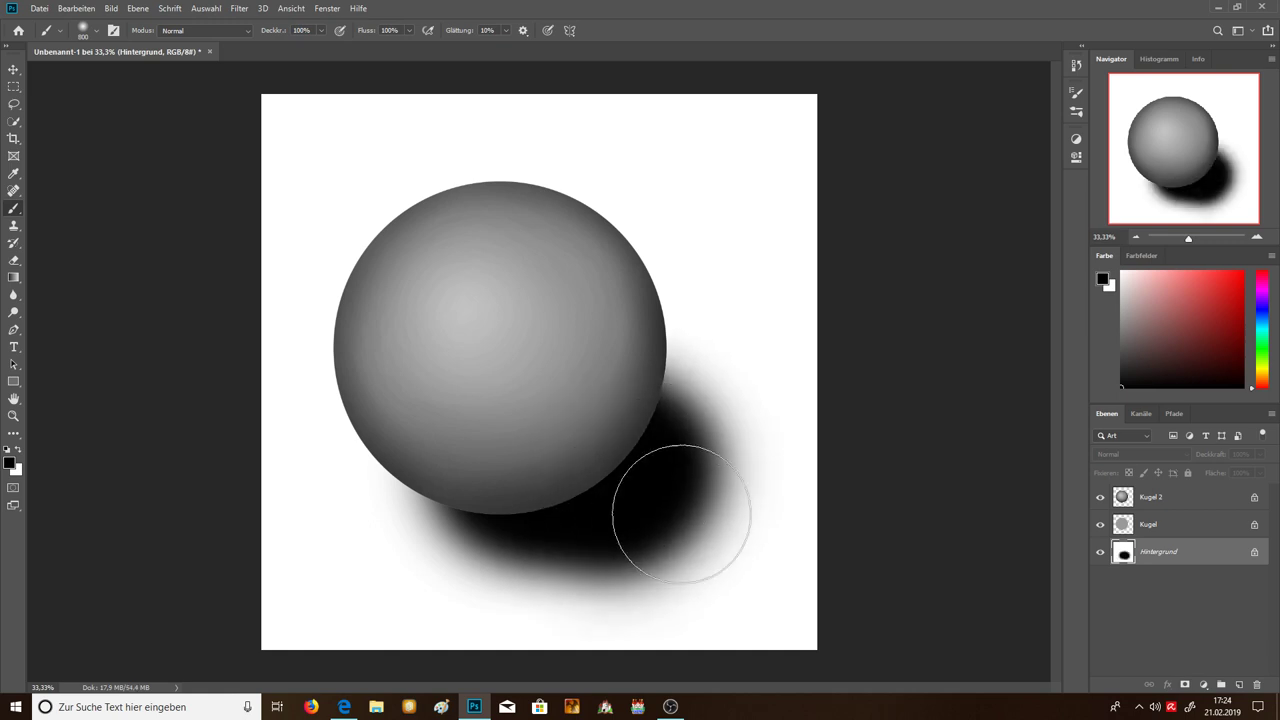
# Step: Raise the opacity slightly and lighten the shadow's outer edge with white
pyautogui.press('x')
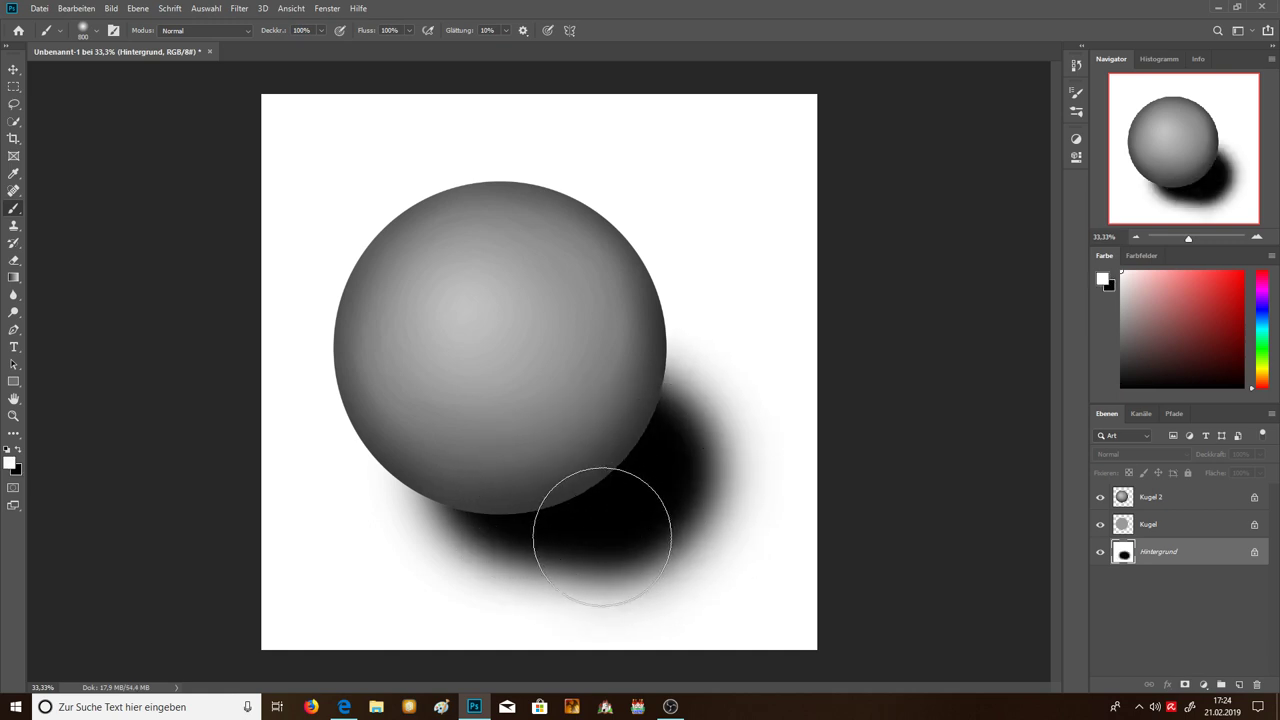
pyautogui.press('1')
pyautogui.press('2')
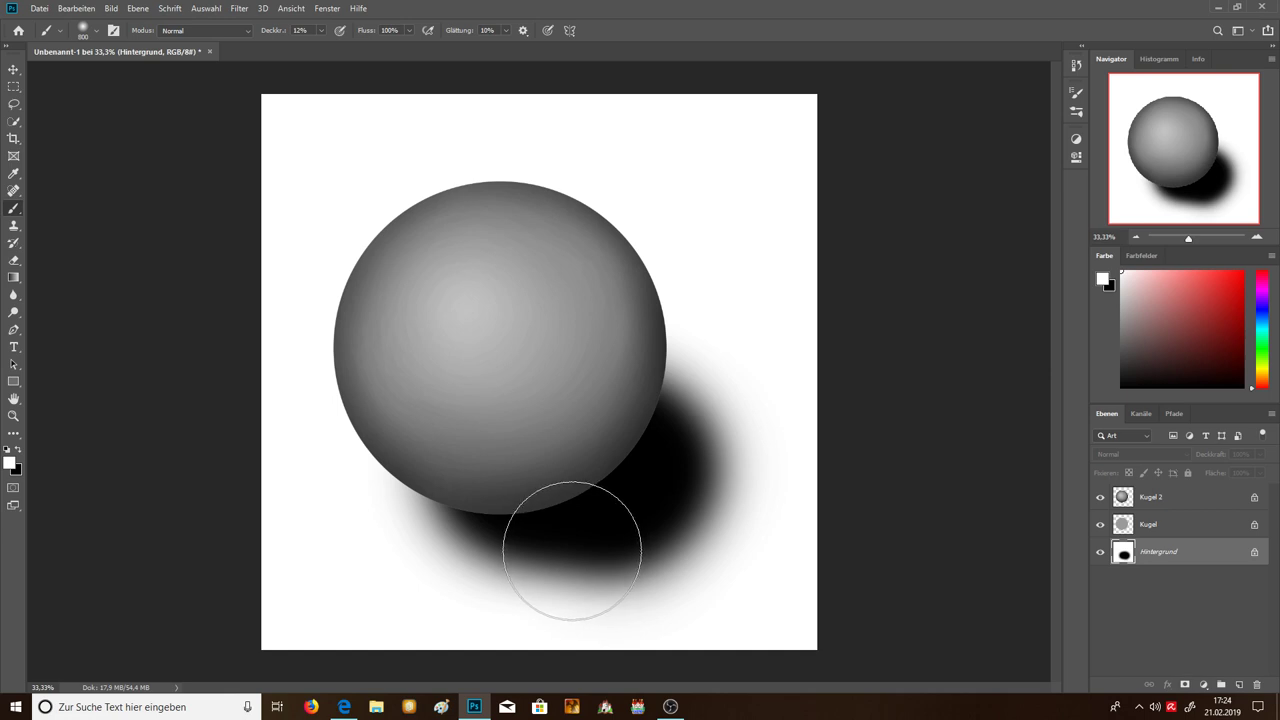
pyautogui.moveTo(471, 563)
pyautogui.mouseDown()
pyautogui.moveTo(549, 594)
pyautogui.moveTo(703, 582)
pyautogui.moveTo(766, 471)
pyautogui.moveTo(769, 429)
pyautogui.moveTo(794, 497)
pyautogui.moveTo(778, 478)
pyautogui.mouseUp()
# Step: At 10% opacity, darken the shadow right beneath the sphere, then reselect Kugel 2
pyautogui.press('1')
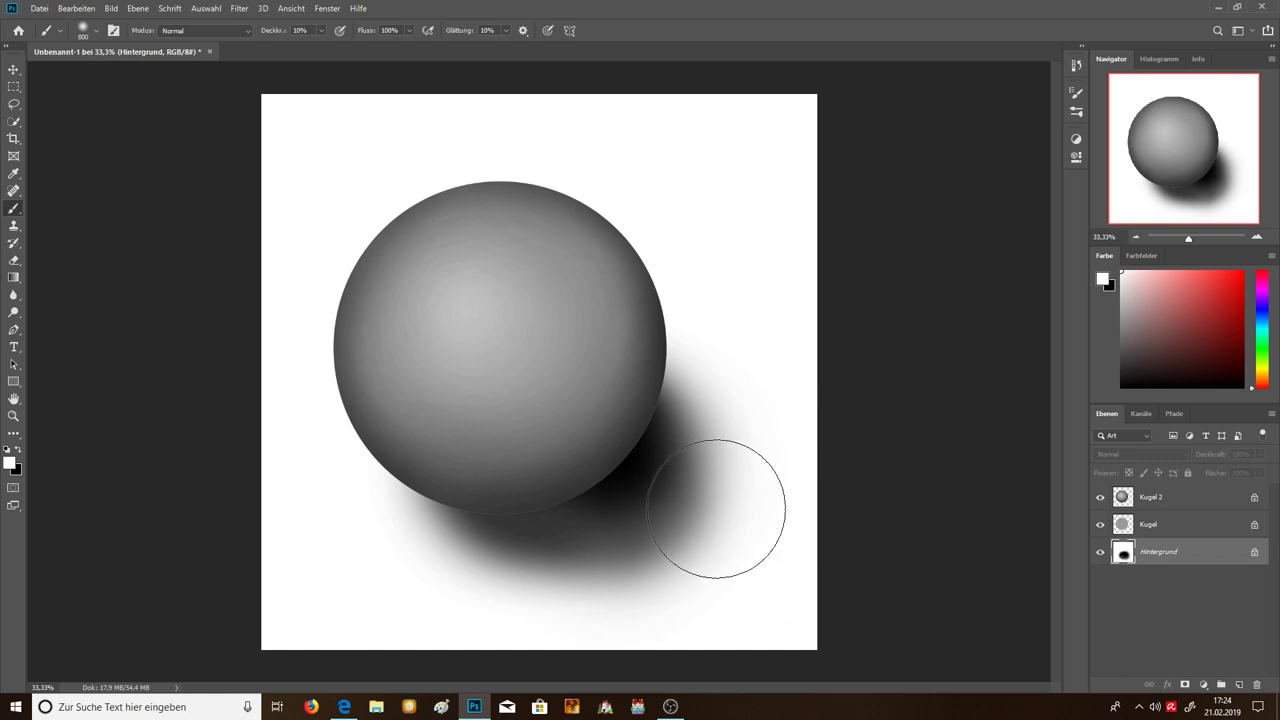
pyautogui.press('x')
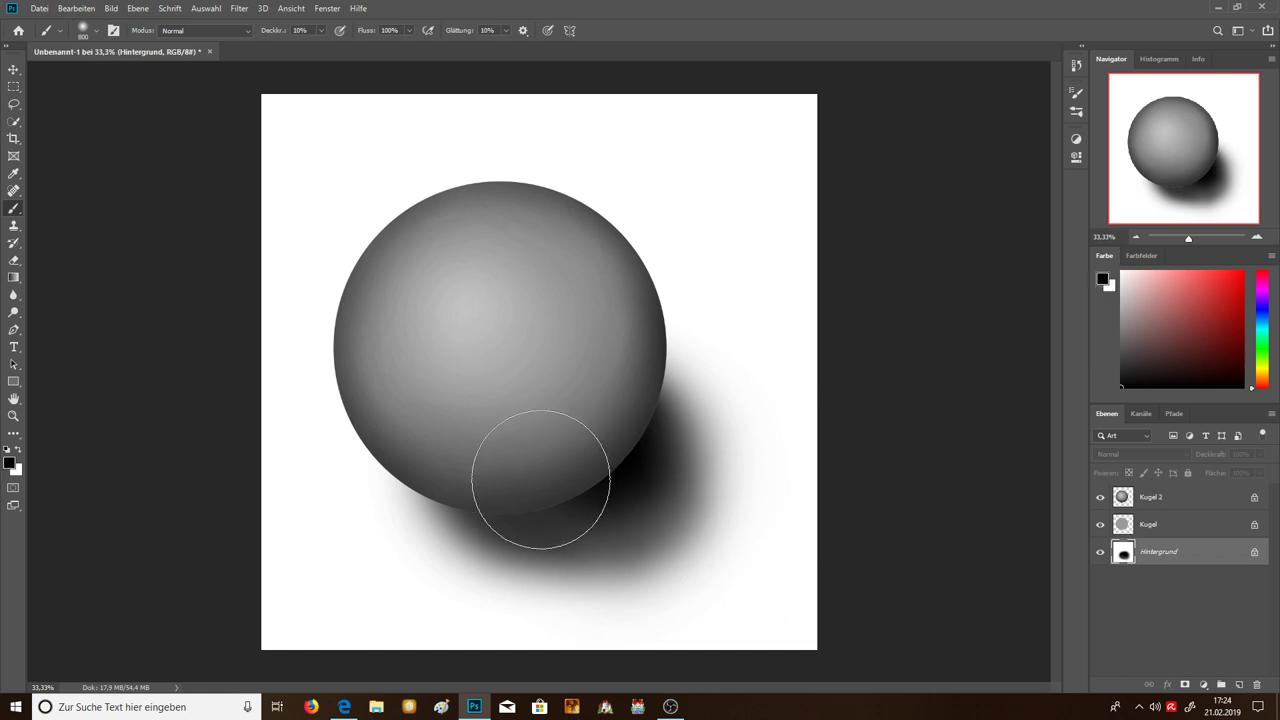
pyautogui.moveTo(511, 491)
pyautogui.mouseDown()
pyautogui.moveTo(451, 486)
pyautogui.moveTo(600, 491)
pyautogui.moveTo(586, 525)
pyautogui.mouseUp()
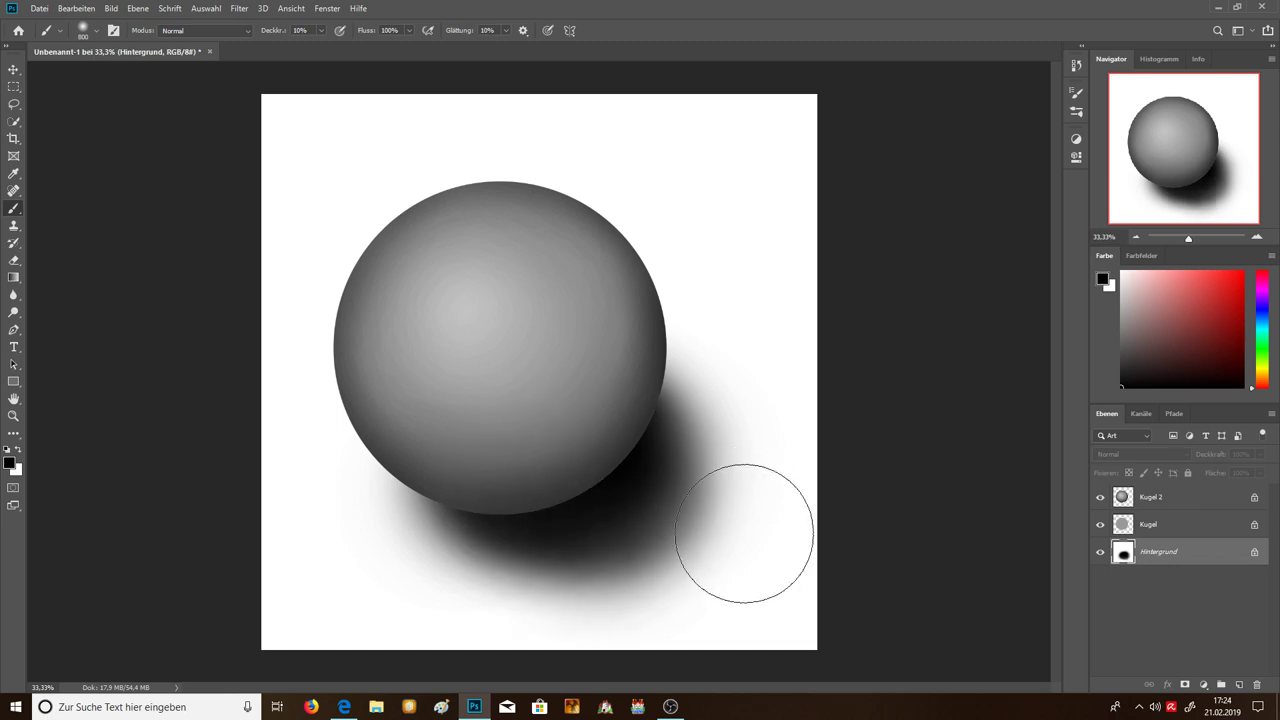
pyautogui.press('x')
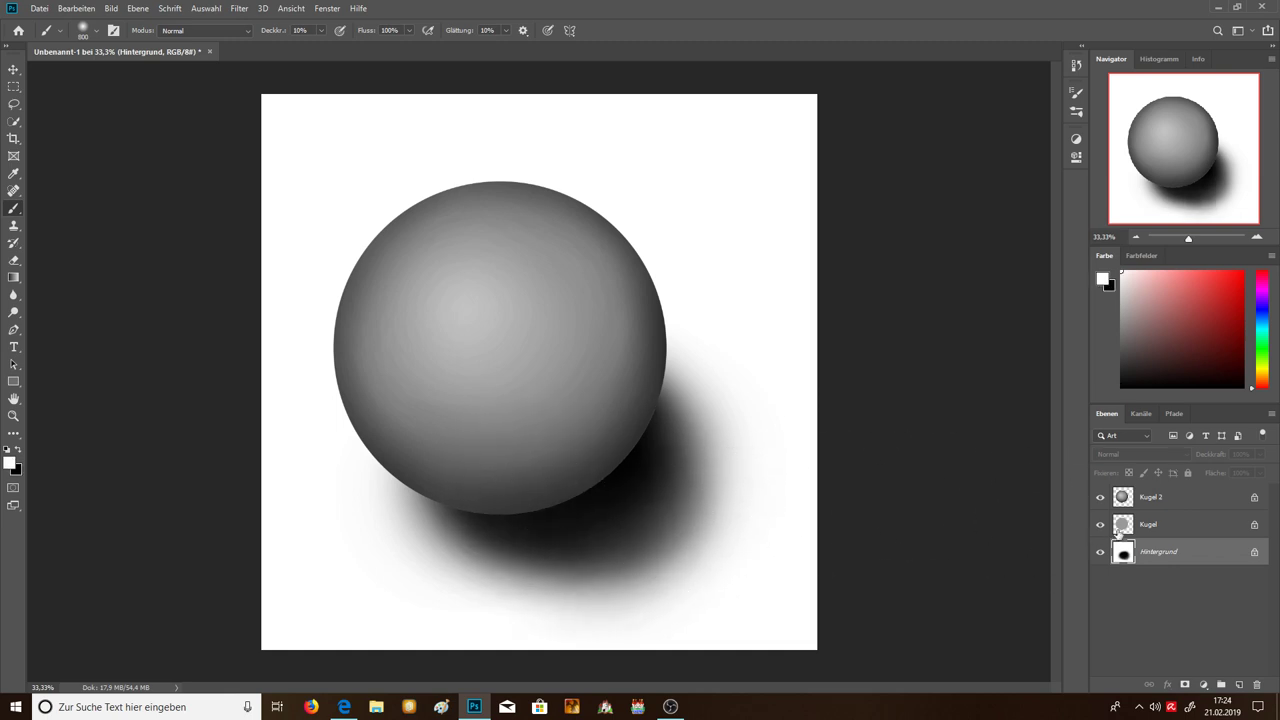
pyautogui.click(1121, 500)
pyautogui.press('x')
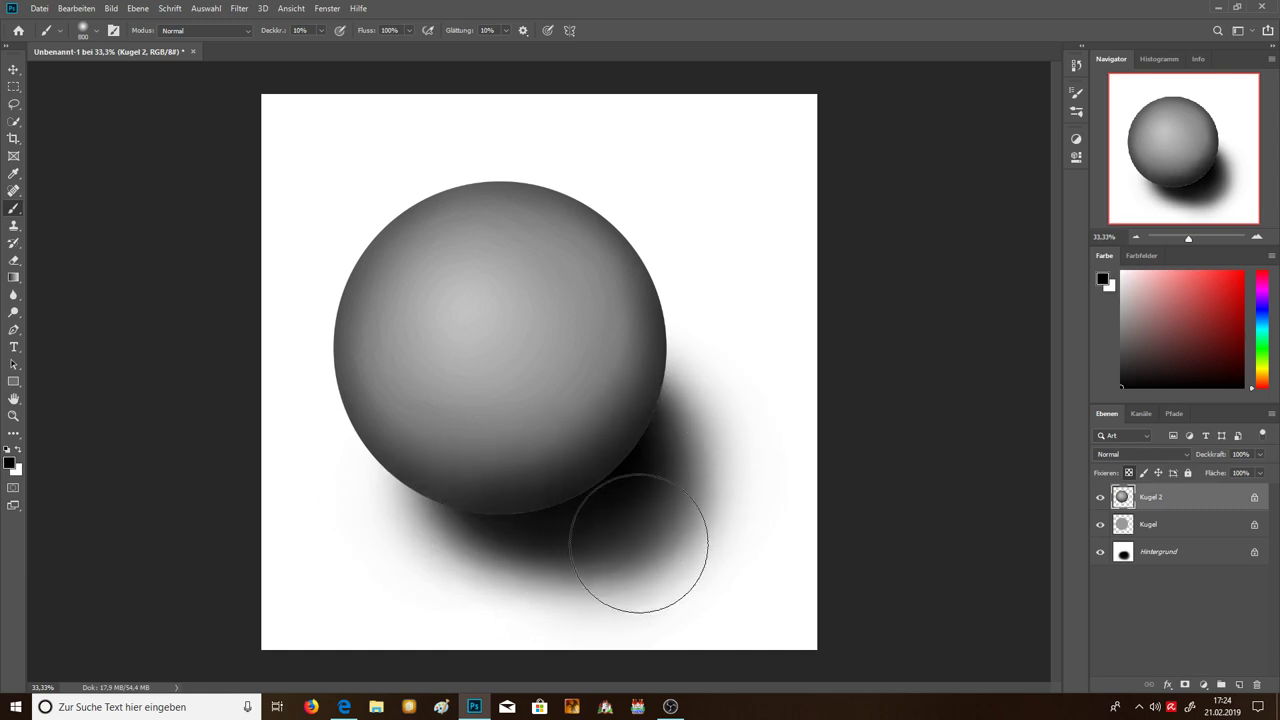
# Step: Soften the haze on the shadow's right side, then zoom in on the sphere's lower-right edge
pyautogui.moveTo(657, 537); pyautogui.dragTo(796, 455)
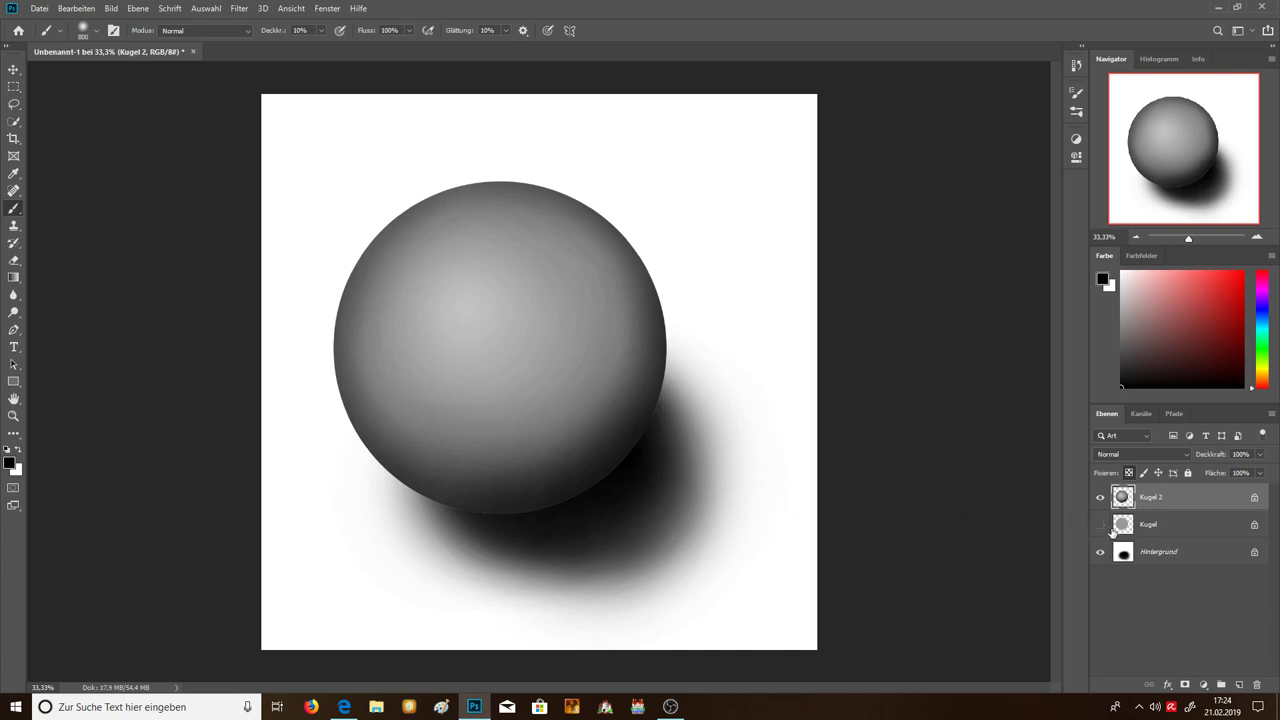
pyautogui.click(1257, 237)
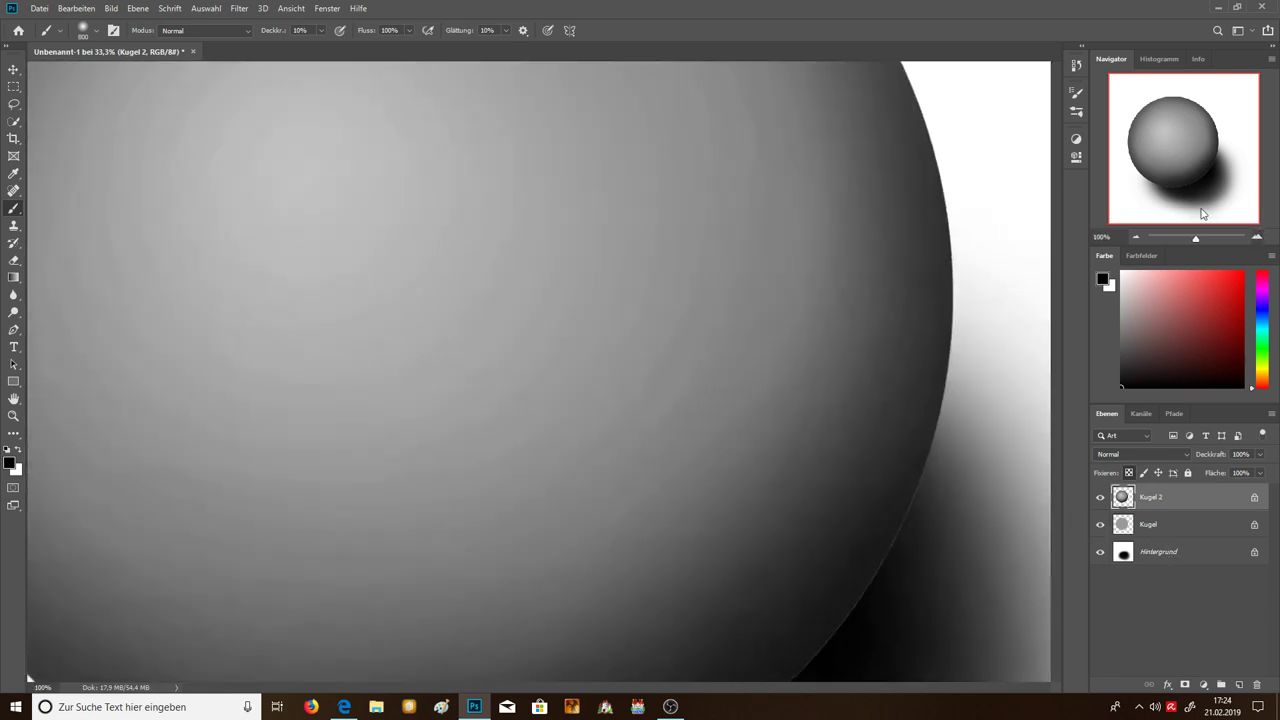
pyautogui.moveTo(1169, 160); pyautogui.dragTo(1190, 183)
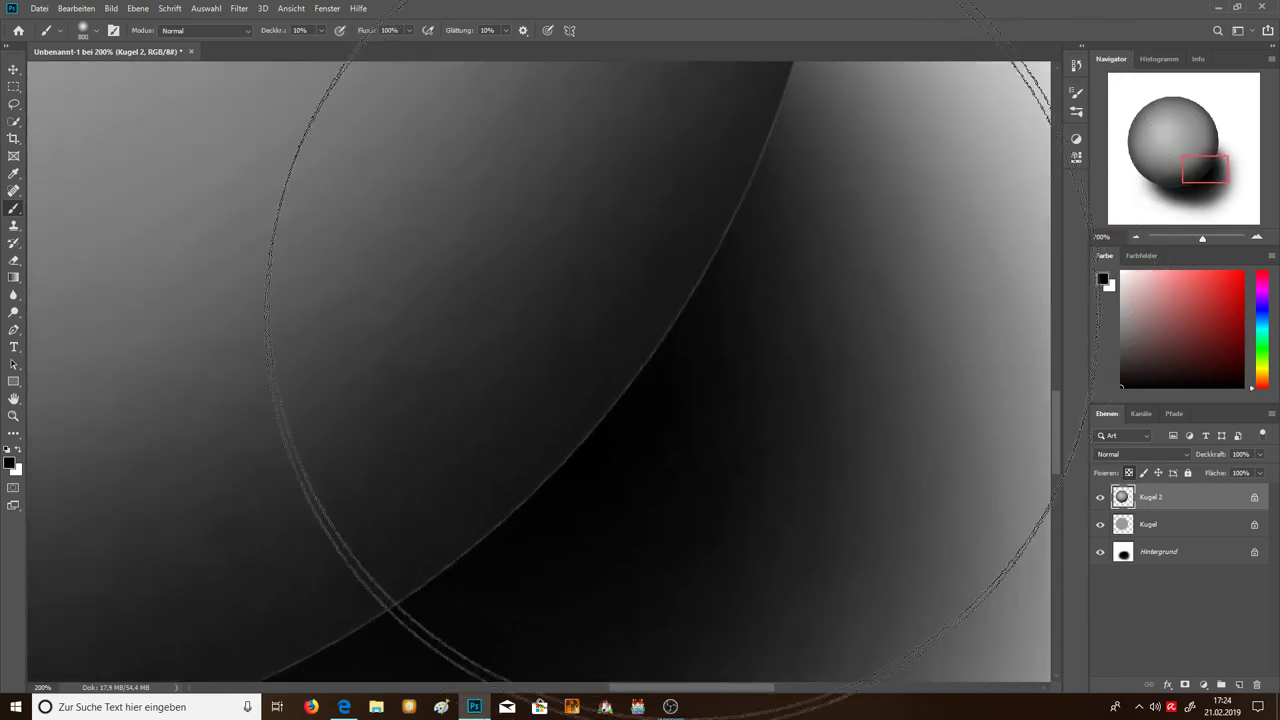
# Step: Shrink the brush to 200 px and hide the Kugel layer to remove the light edge line
pyautogui.press('[')
pyautogui.press('[')
pyautogui.press('[')
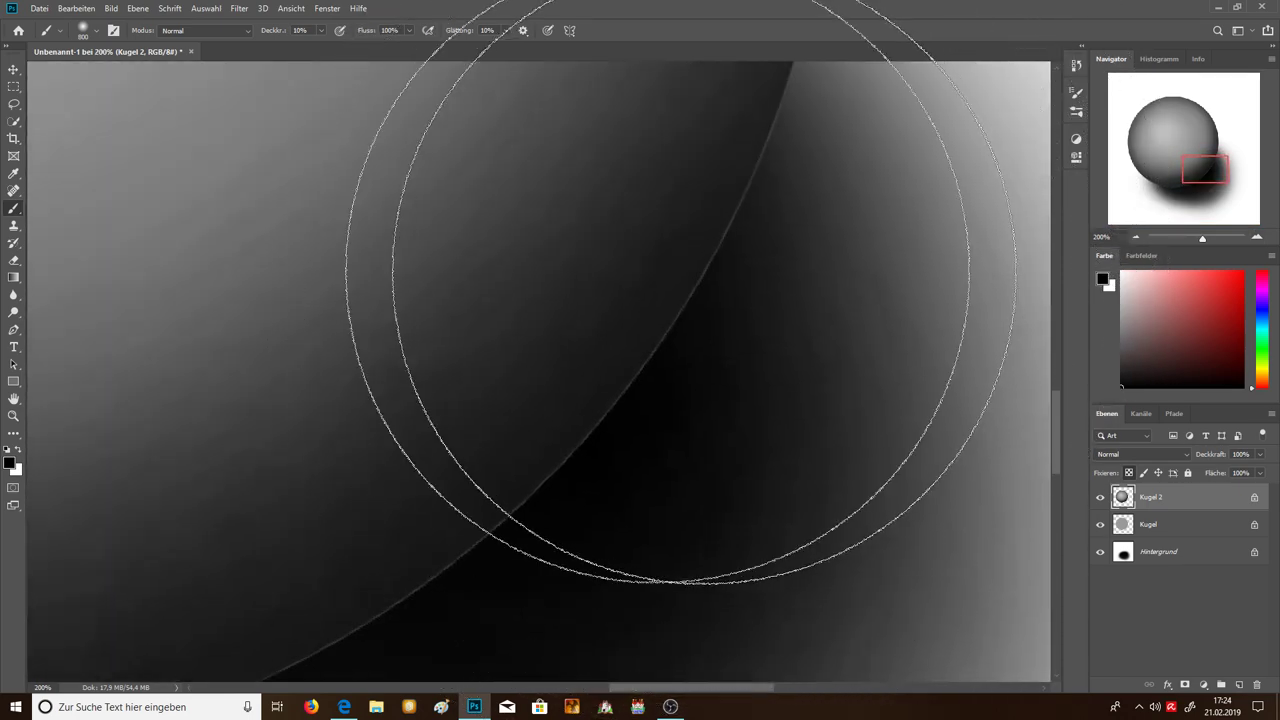
pyautogui.press('[')
pyautogui.press('[')
pyautogui.press('[')
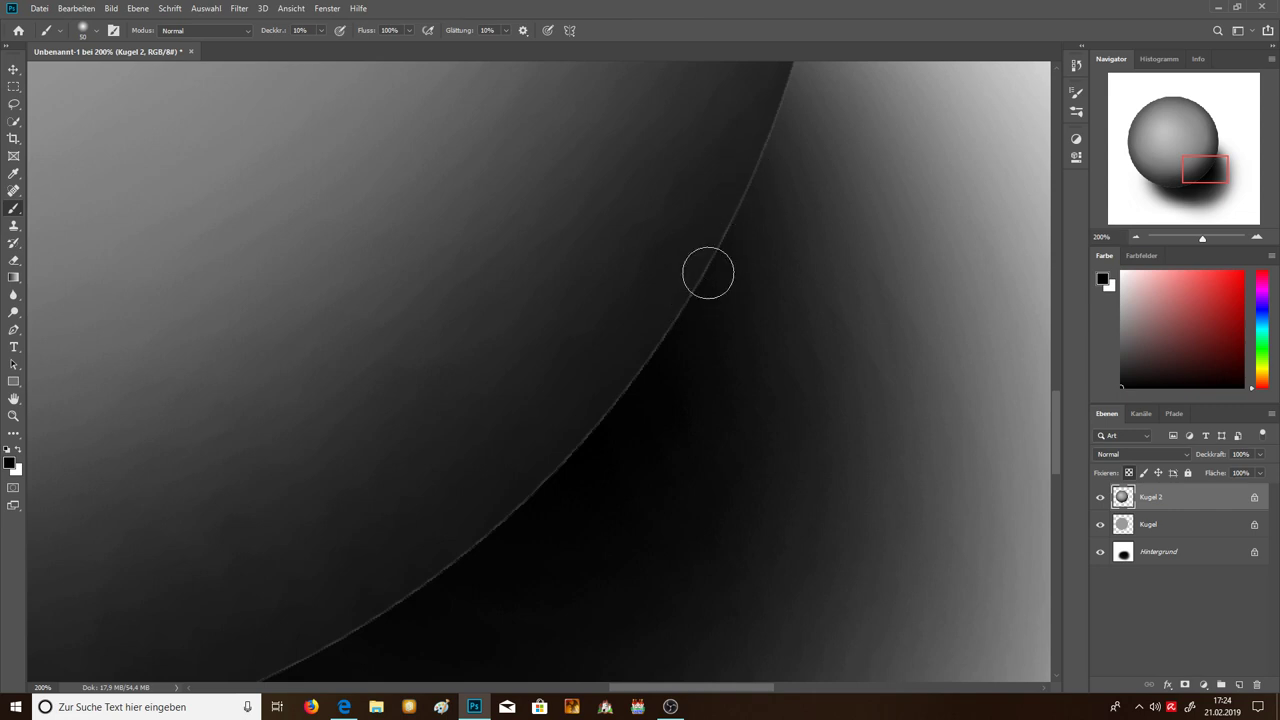
pyautogui.click(1100, 525)
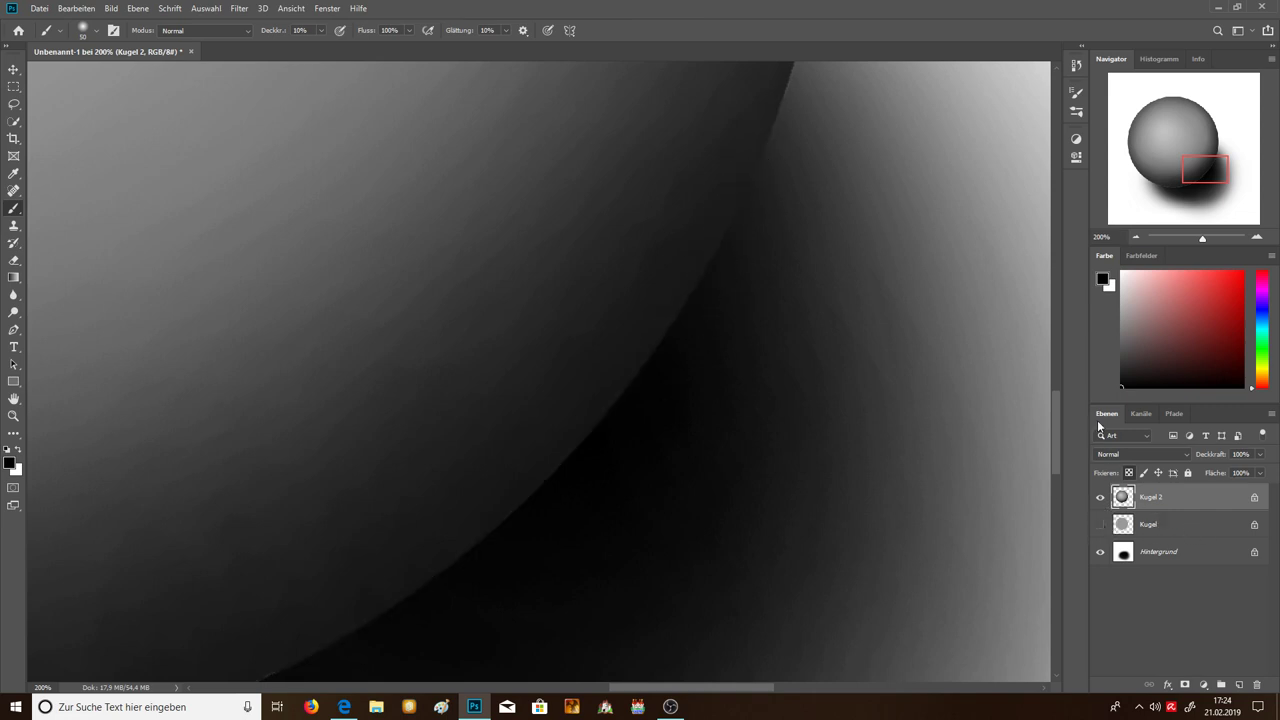
pyautogui.click(1101, 525)
pyautogui.click(1101, 524)
pyautogui.scroll(-4, 884, 352)
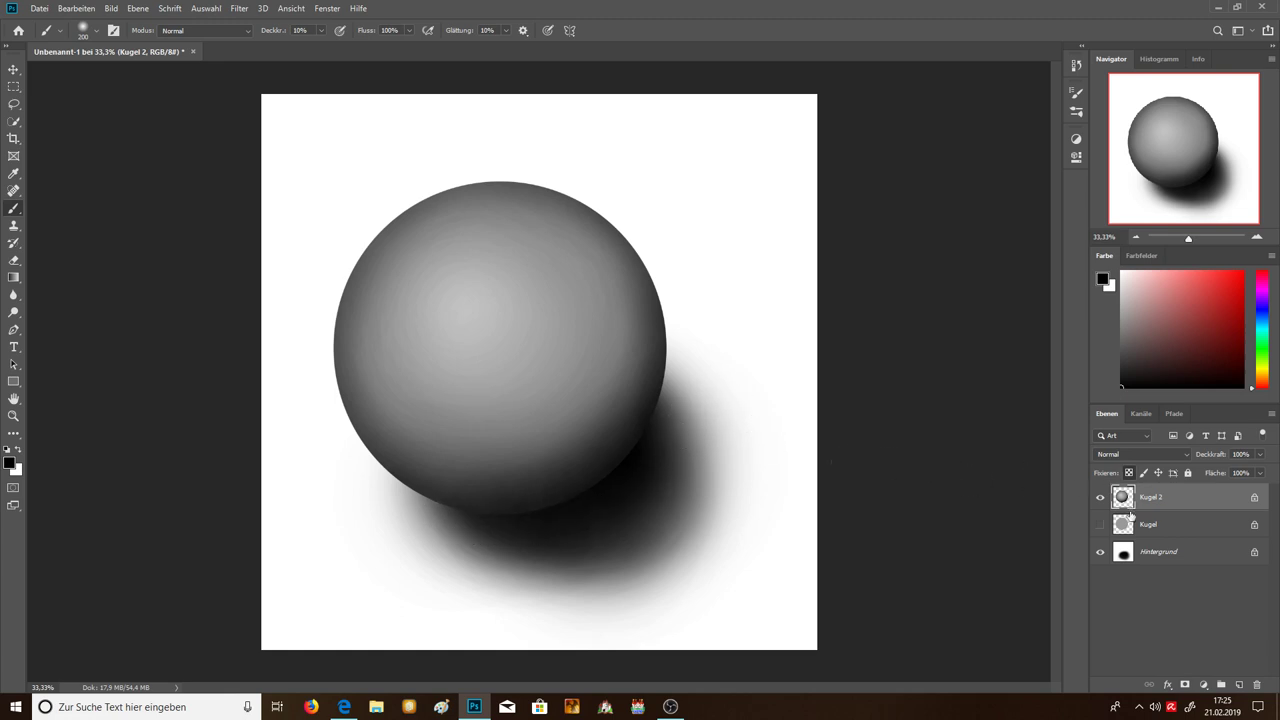
# Step: On the Hintergrund layer, lightly rework the cast shadow in white with a 400 px, 4% brush
pyautogui.click(1119, 547)
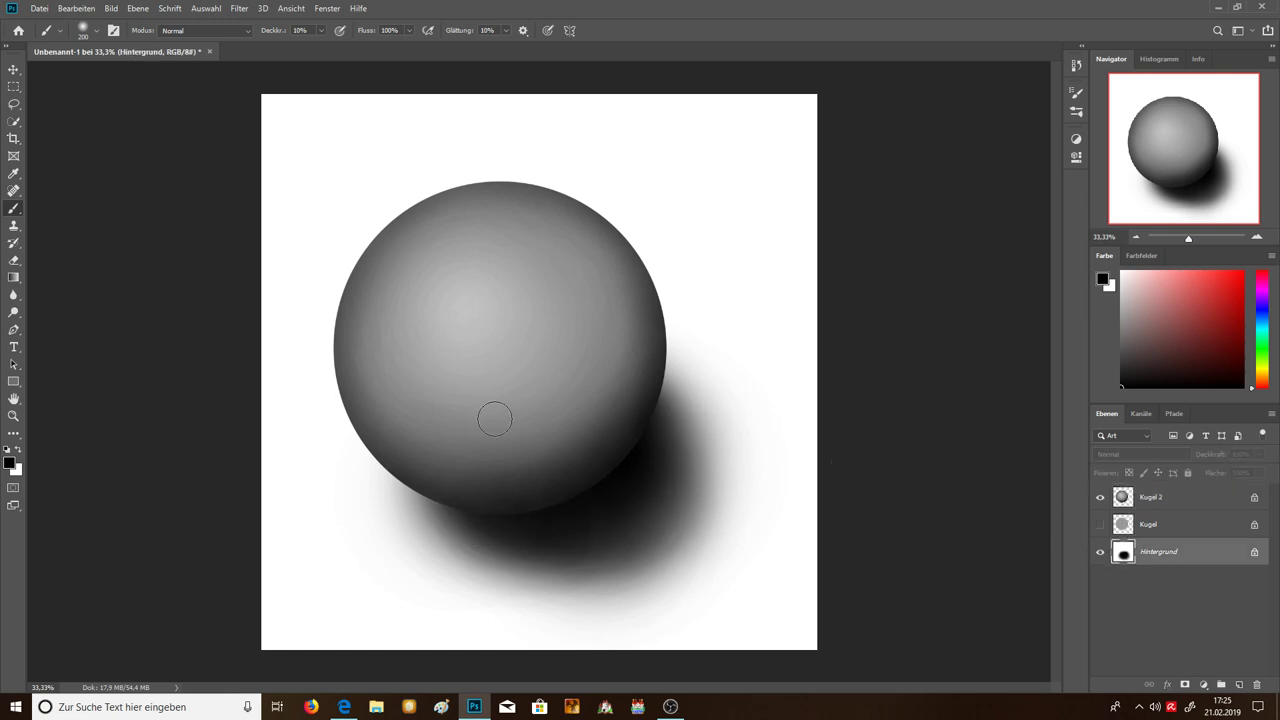
pyautogui.press('x')
pyautogui.press(']')
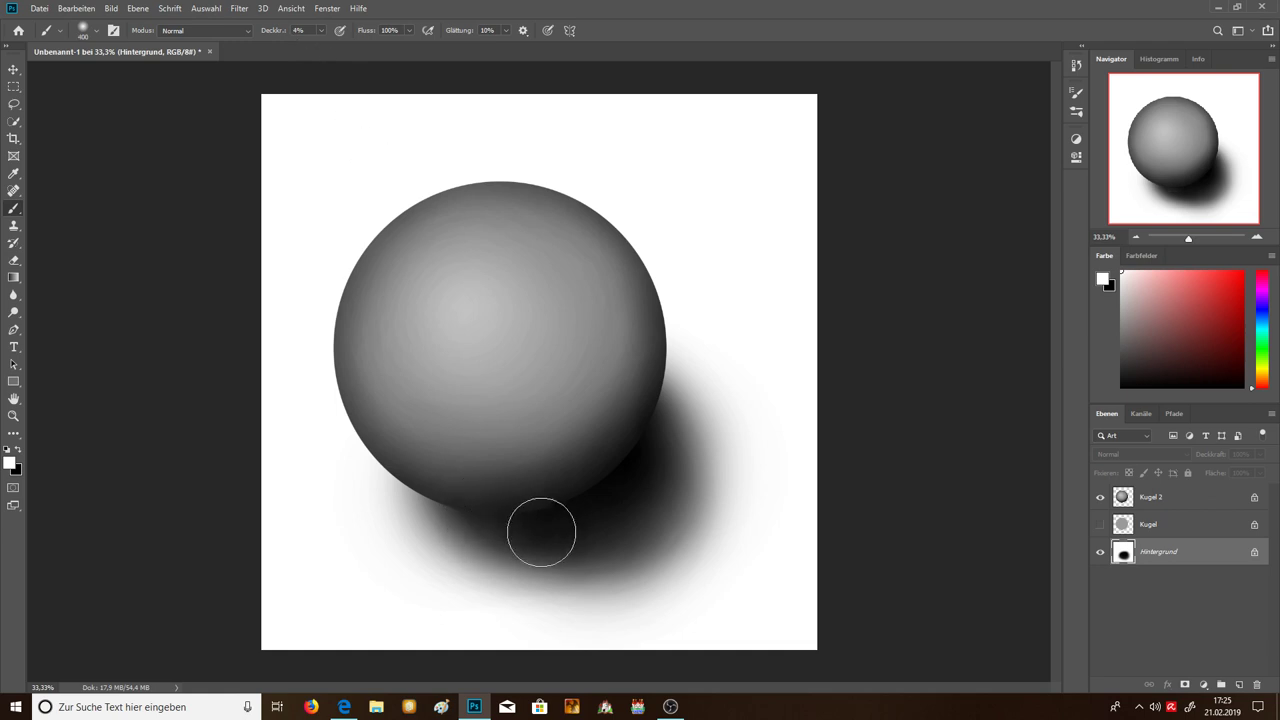
pyautogui.moveTo(575, 532)
pyautogui.mouseDown()
pyautogui.moveTo(640, 443)
pyautogui.moveTo(663, 549)
pyautogui.moveTo(631, 554)
pyautogui.moveTo(651, 523)
pyautogui.moveTo(662, 579)
pyautogui.mouseUp()
pyautogui.moveTo(562, 556)
pyautogui.mouseDown()
pyautogui.moveTo(477, 594)
pyautogui.moveTo(480, 537)
pyautogui.moveTo(529, 543)
pyautogui.moveTo(674, 513)
pyautogui.moveTo(671, 537)
pyautogui.moveTo(663, 429)
pyautogui.mouseUp()
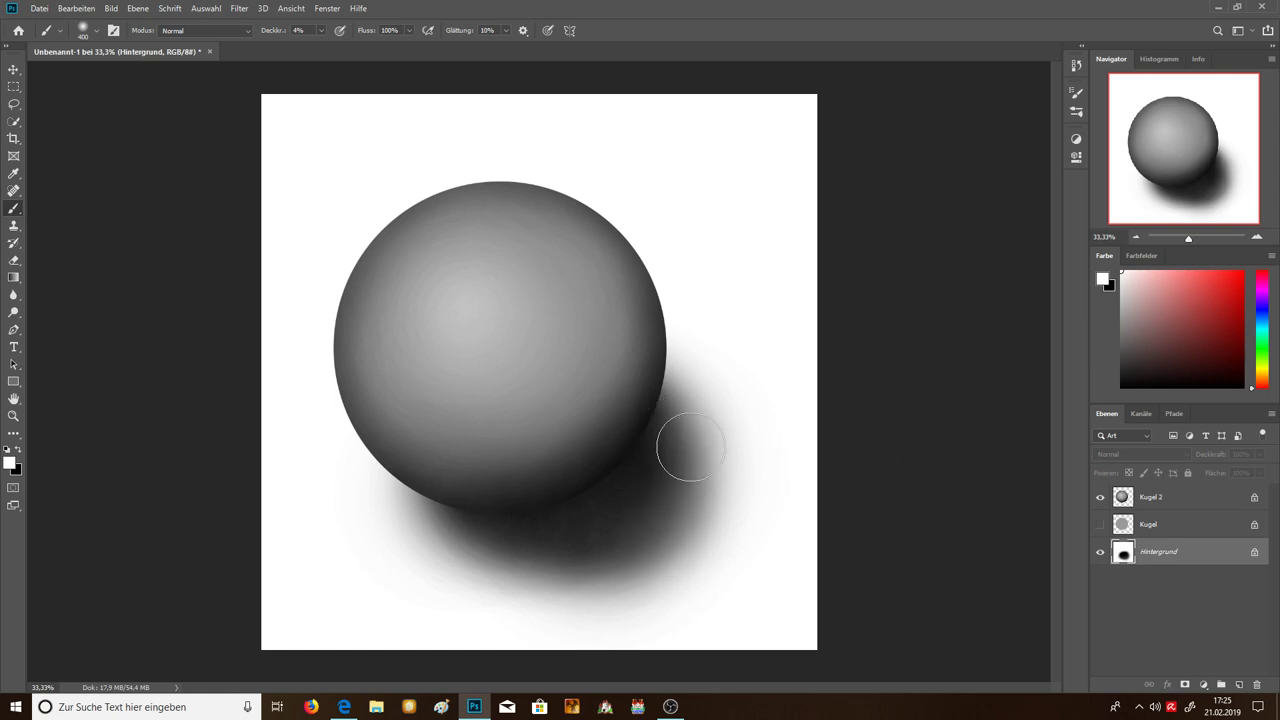
pyautogui.click(1136, 238)
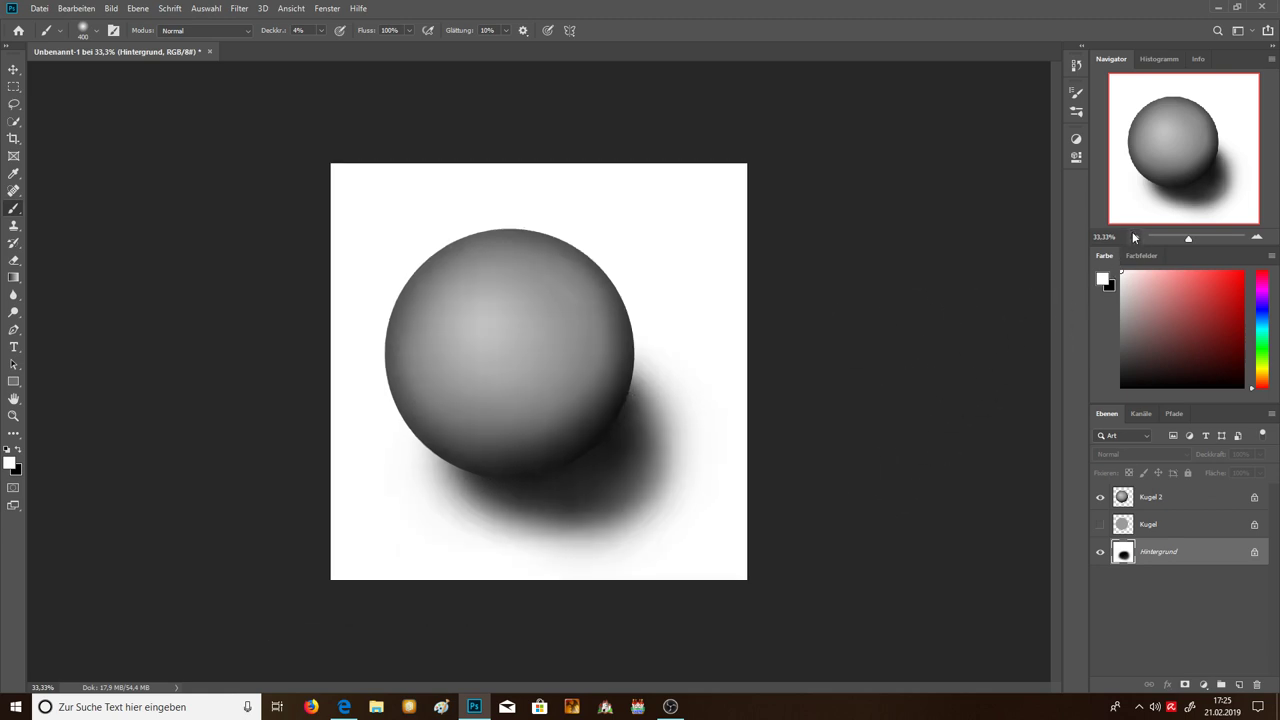
pyautogui.click(1136, 238)
pyautogui.click(1136, 238)
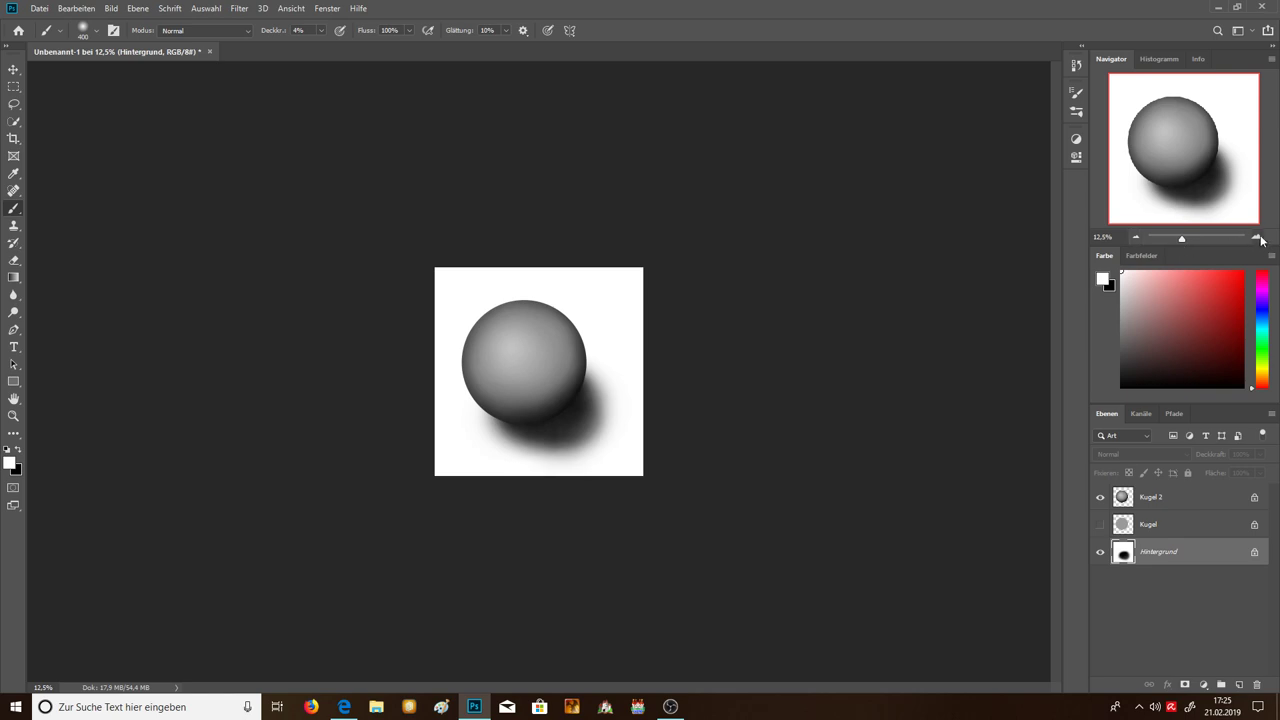
pyautogui.click(1259, 238)
pyautogui.click(1259, 238)
pyautogui.click(1259, 238)
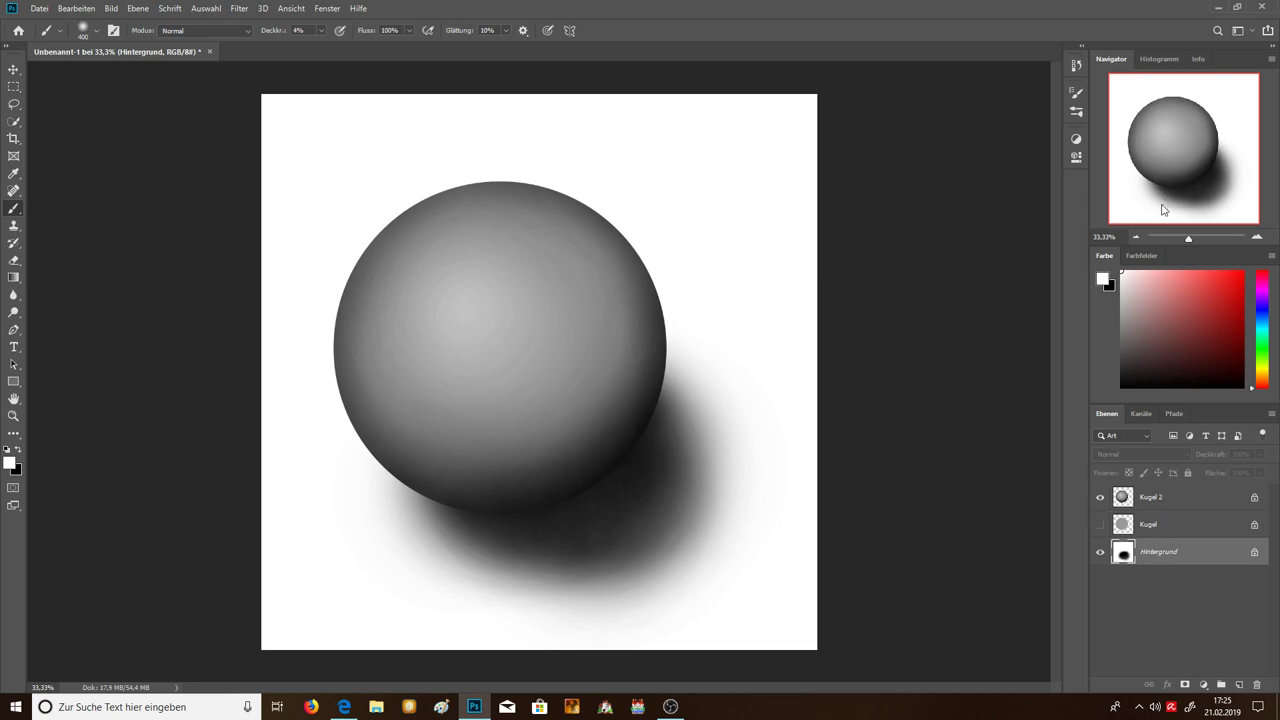
pyautogui.click(1136, 238)
pyautogui.click(1136, 238)
pyautogui.click(1136, 238)
pyautogui.click(1136, 238)
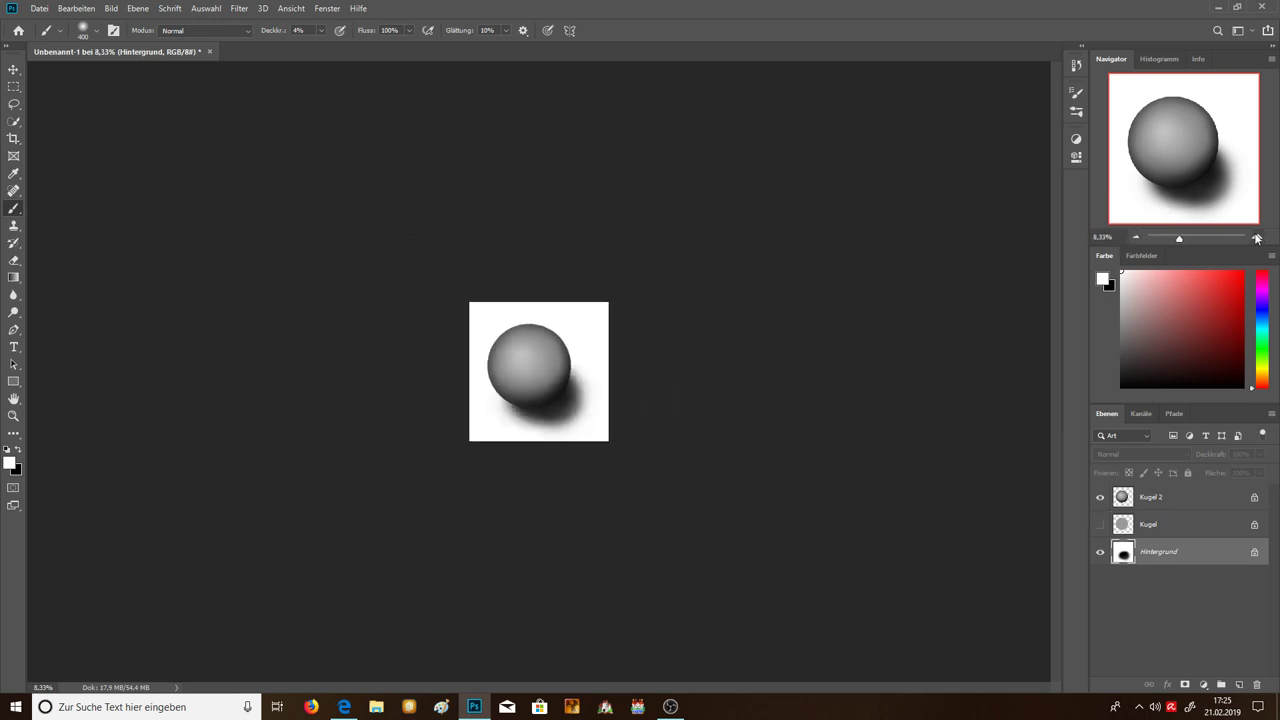
pyautogui.click(1257, 238)
pyautogui.click(1257, 238)
pyautogui.click(1257, 238)
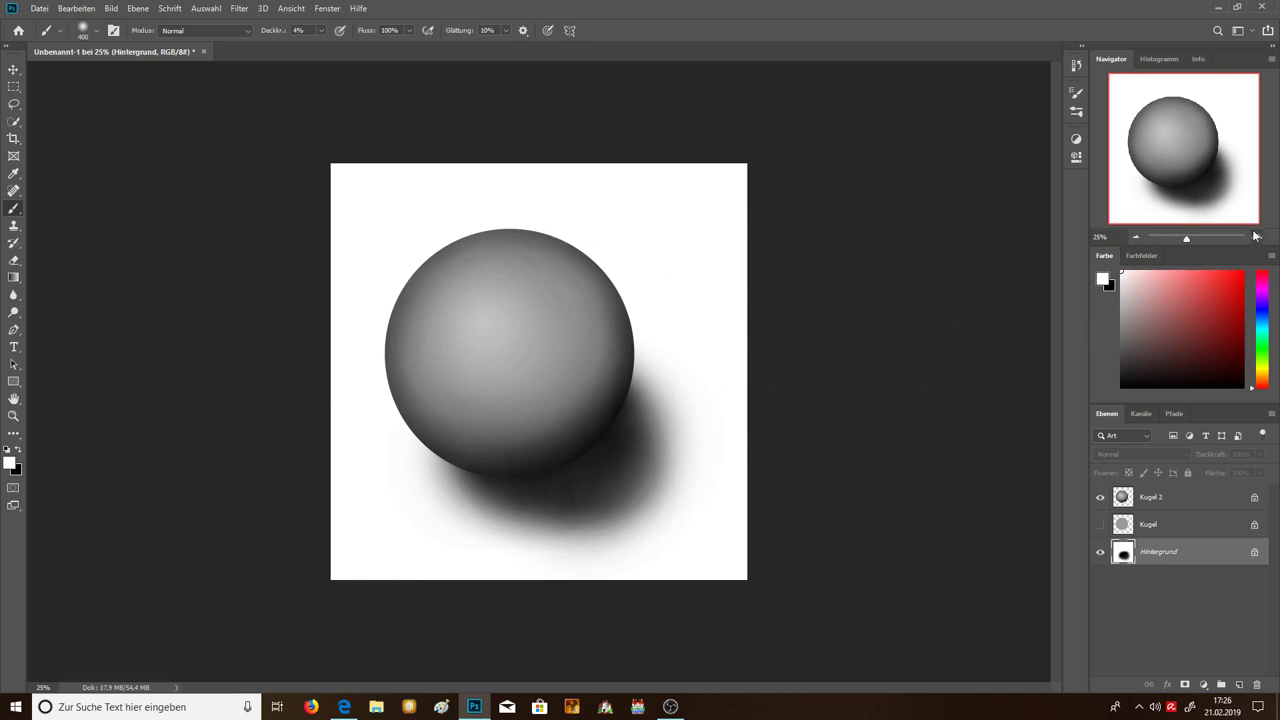
pyautogui.click(1257, 237)
pyautogui.click(1258, 237)
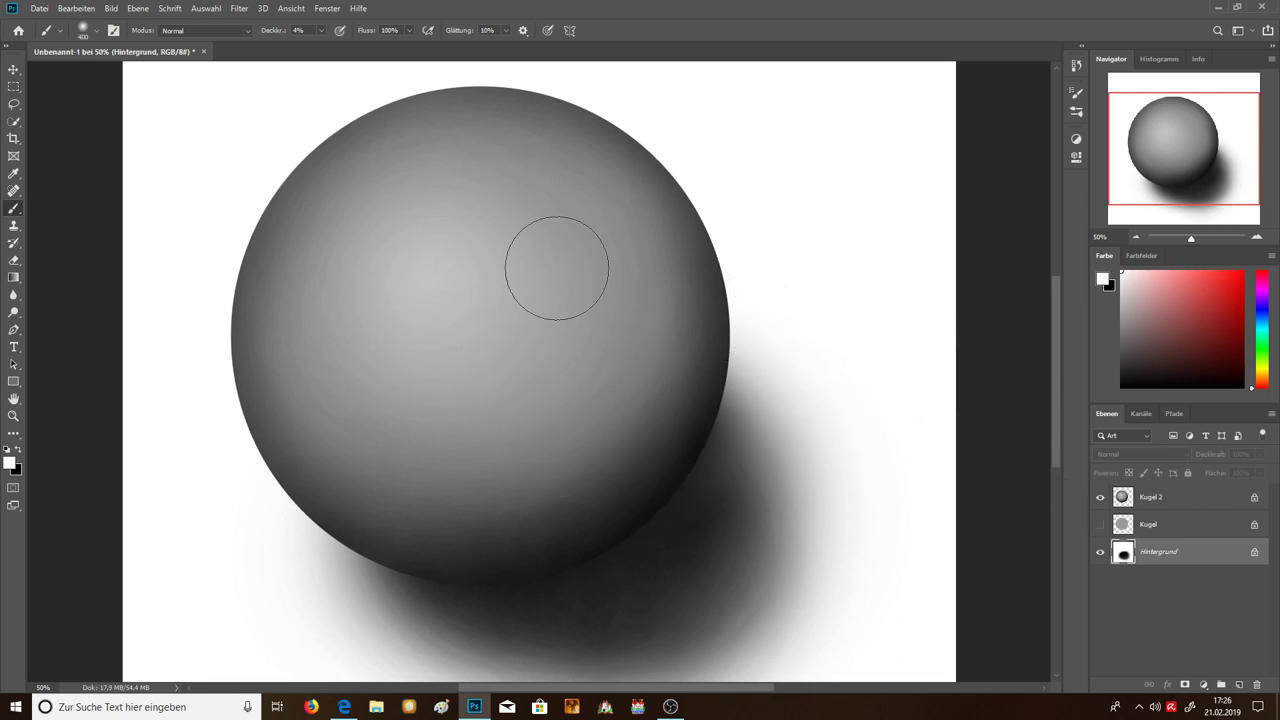
# Step: Undo the last shadow stroke, hide Kugel 2, and show and select the flat Kugel layer
pyautogui.click(77, 8)
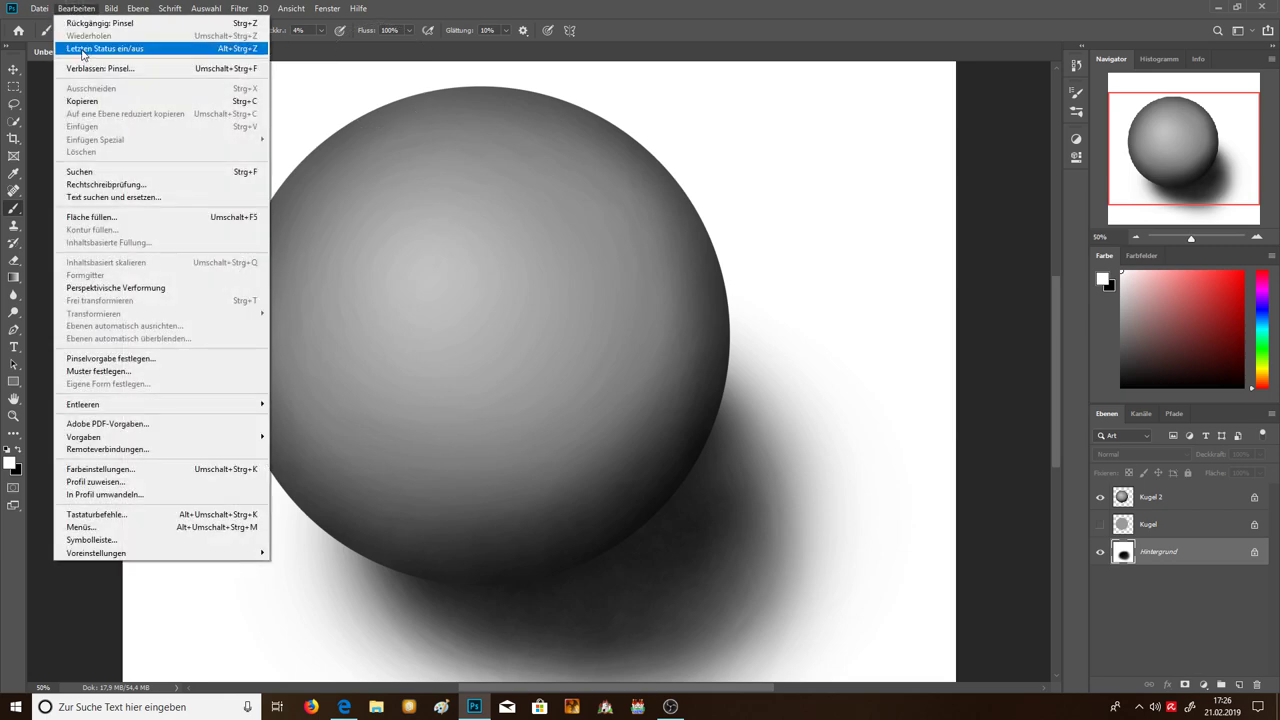
pyautogui.click(92, 22)
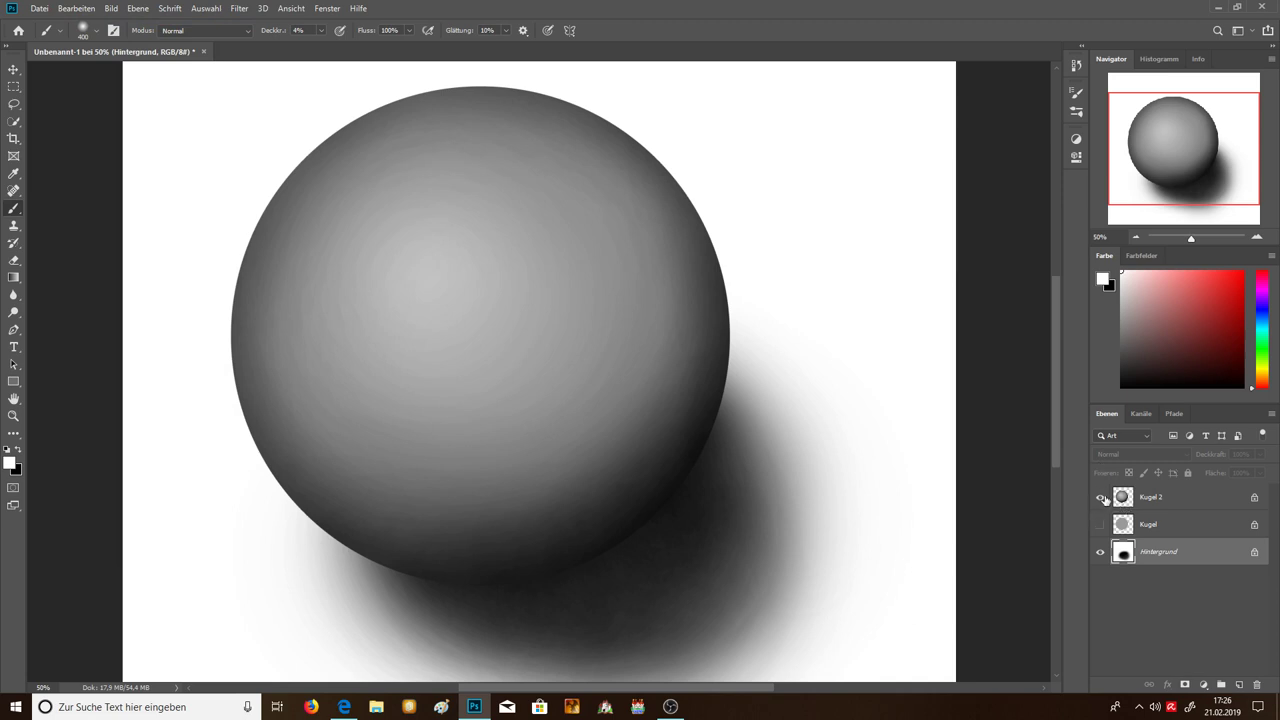
pyautogui.click(1101, 497)
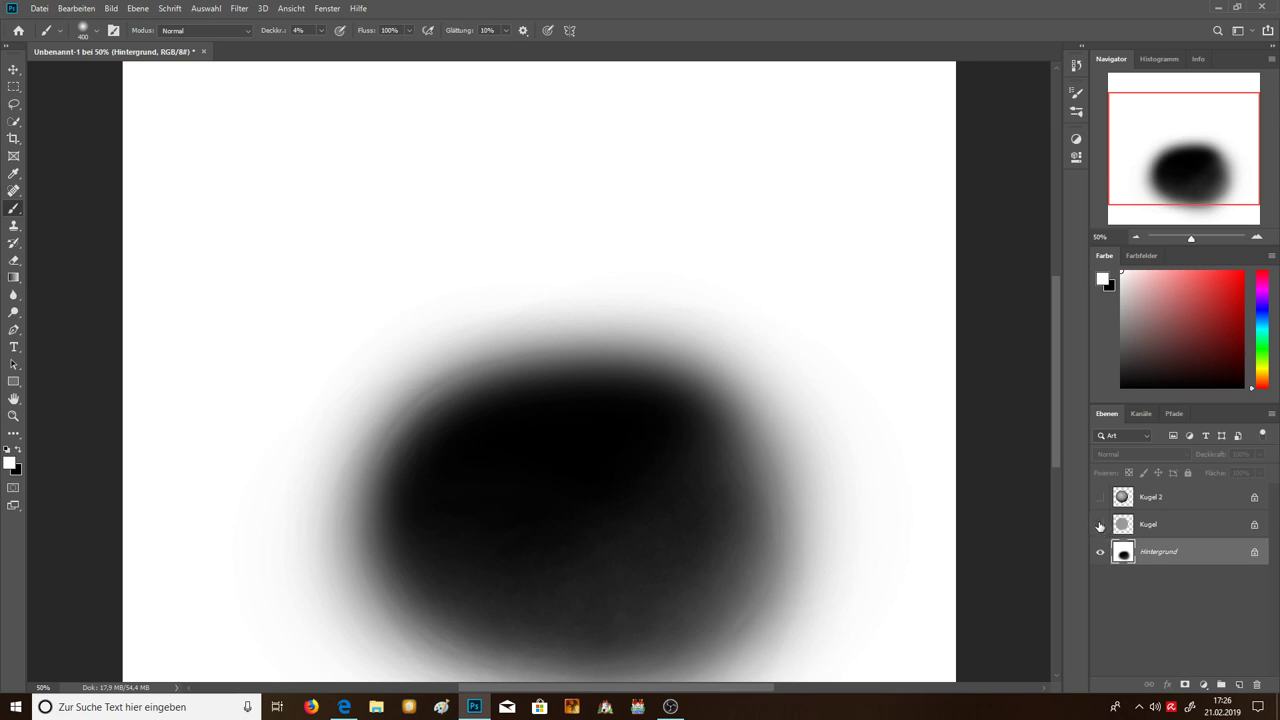
pyautogui.click(1100, 525)
pyautogui.click(1150, 528)
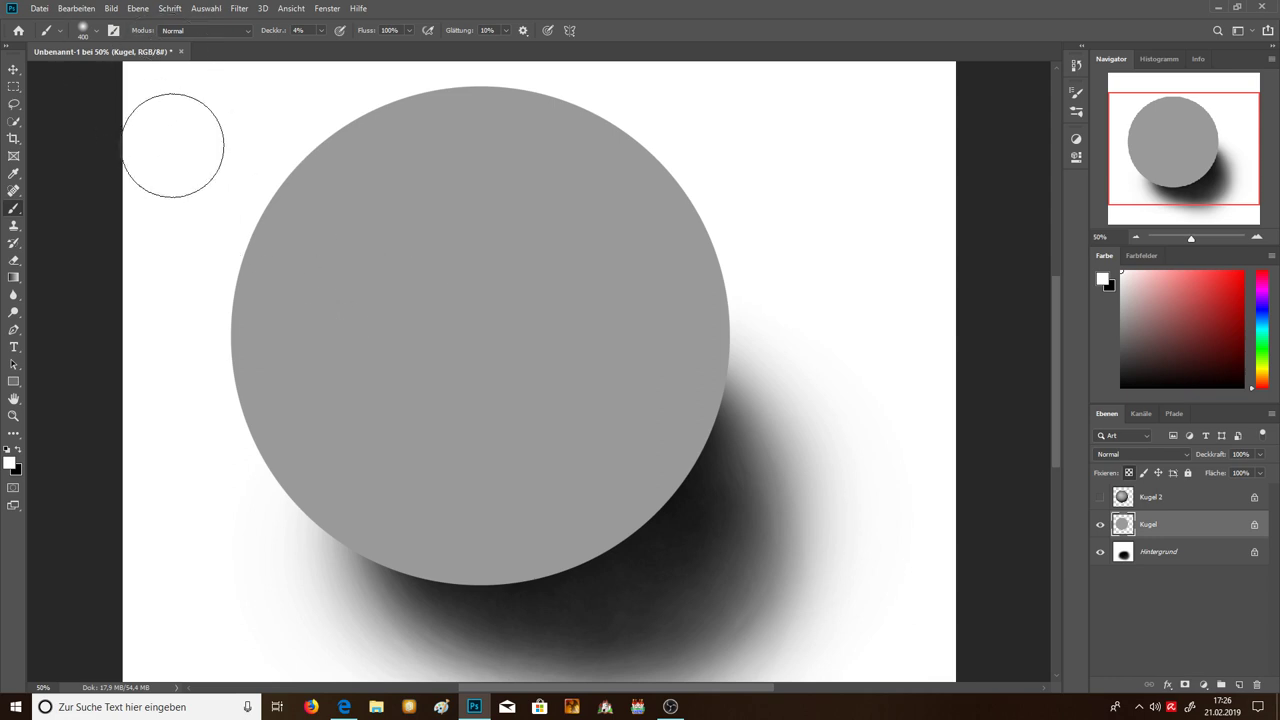
# Step: Set the brush hardness to 100%
pyautogui.click(97, 33)
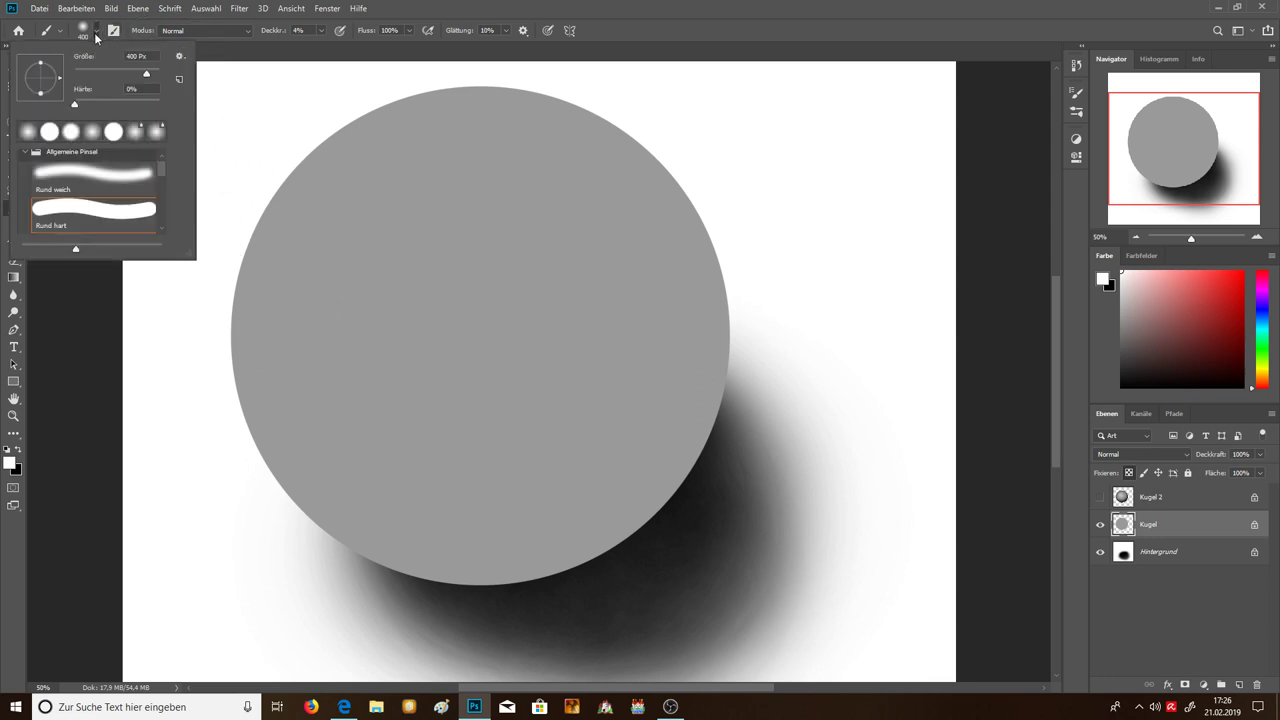
pyautogui.moveTo(109, 100); pyautogui.dragTo(206, 101)
pyautogui.click(673, 28)
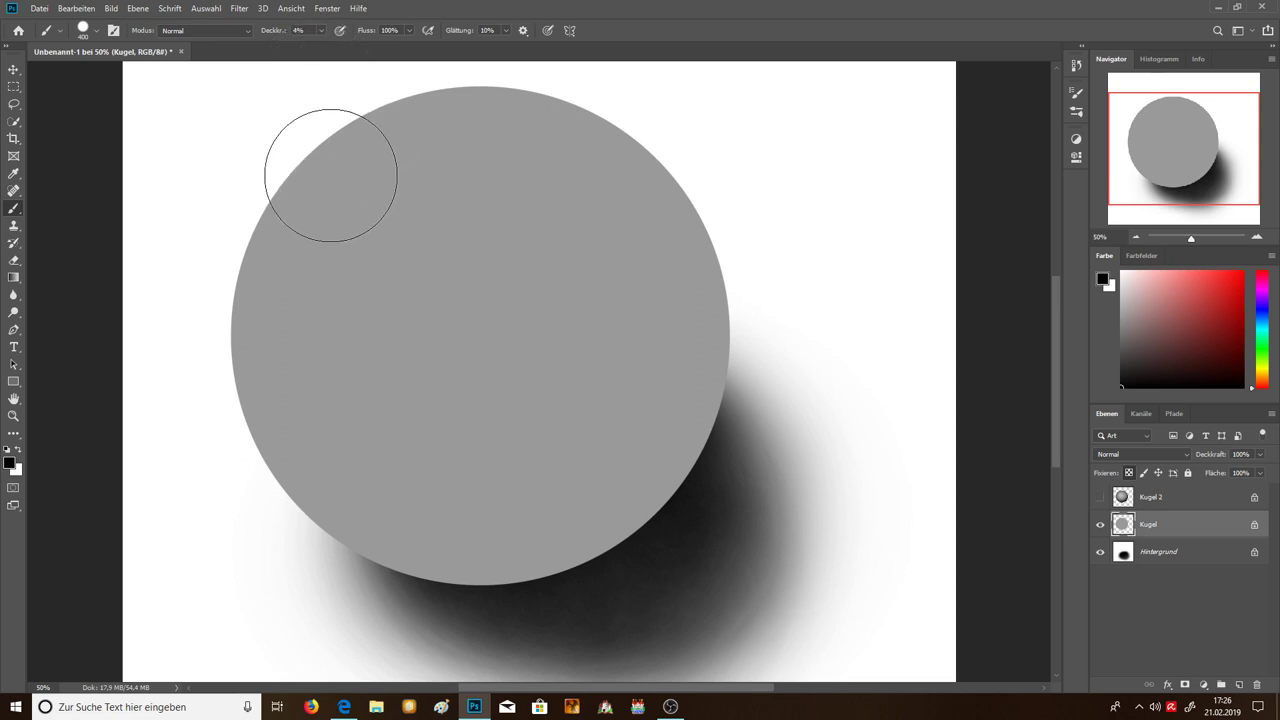
# Step: At 70% opacity, paint a dark black band around the circle's left, lower and top-right rim
pyautogui.press('7')
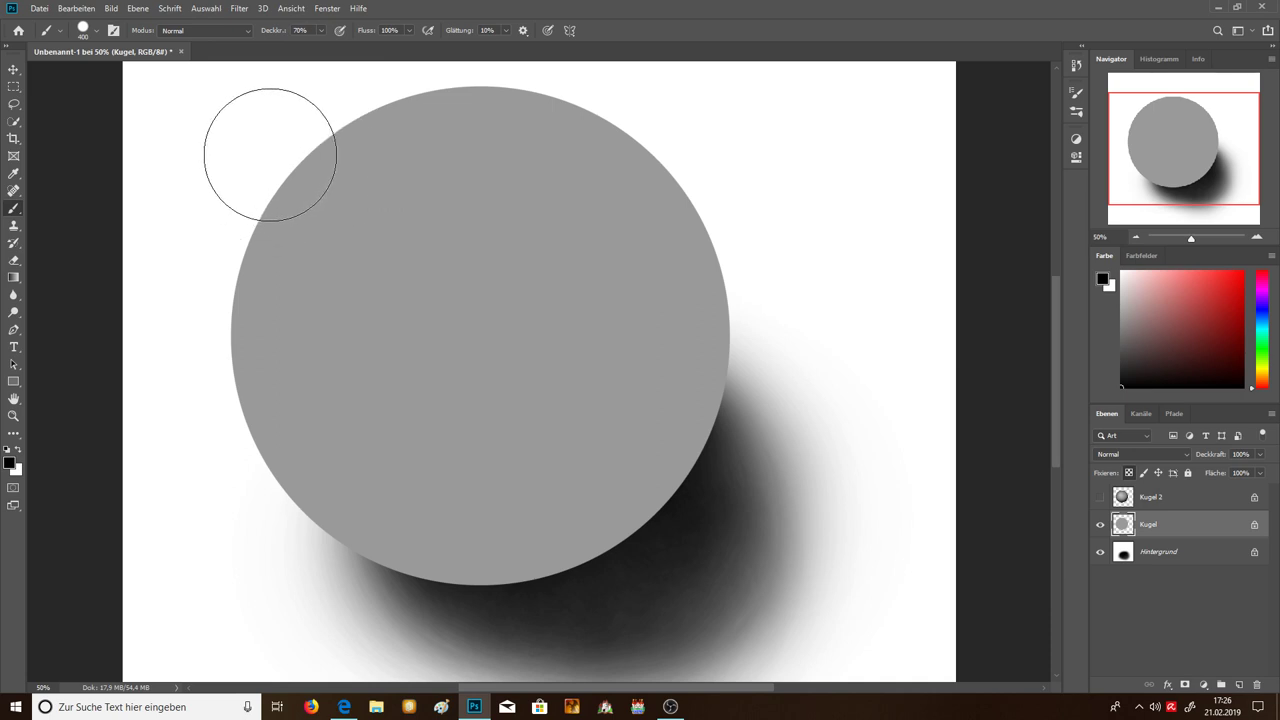
pyautogui.moveTo(277, 149)
pyautogui.mouseDown()
pyautogui.moveTo(539, 610)
pyautogui.moveTo(657, 566)
pyautogui.moveTo(571, 565)
pyautogui.moveTo(686, 457)
pyautogui.moveTo(721, 444)
pyautogui.moveTo(406, 614)
pyautogui.moveTo(500, 574)
pyautogui.moveTo(477, 560)
pyautogui.moveTo(671, 469)
pyautogui.moveTo(729, 286)
pyautogui.moveTo(666, 106)
pyautogui.moveTo(533, 25)
pyautogui.moveTo(349, 79)
pyautogui.moveTo(226, 191)
pyautogui.moveTo(211, 351)
pyautogui.moveTo(311, 506)
pyautogui.moveTo(625, 561)
pyautogui.moveTo(409, 600)
pyautogui.moveTo(540, 520)
pyautogui.mouseUp()
pyautogui.moveTo(680, 200)
pyautogui.mouseDown()
pyautogui.moveTo(614, 43)
pyautogui.moveTo(703, 177)
pyautogui.mouseUp()
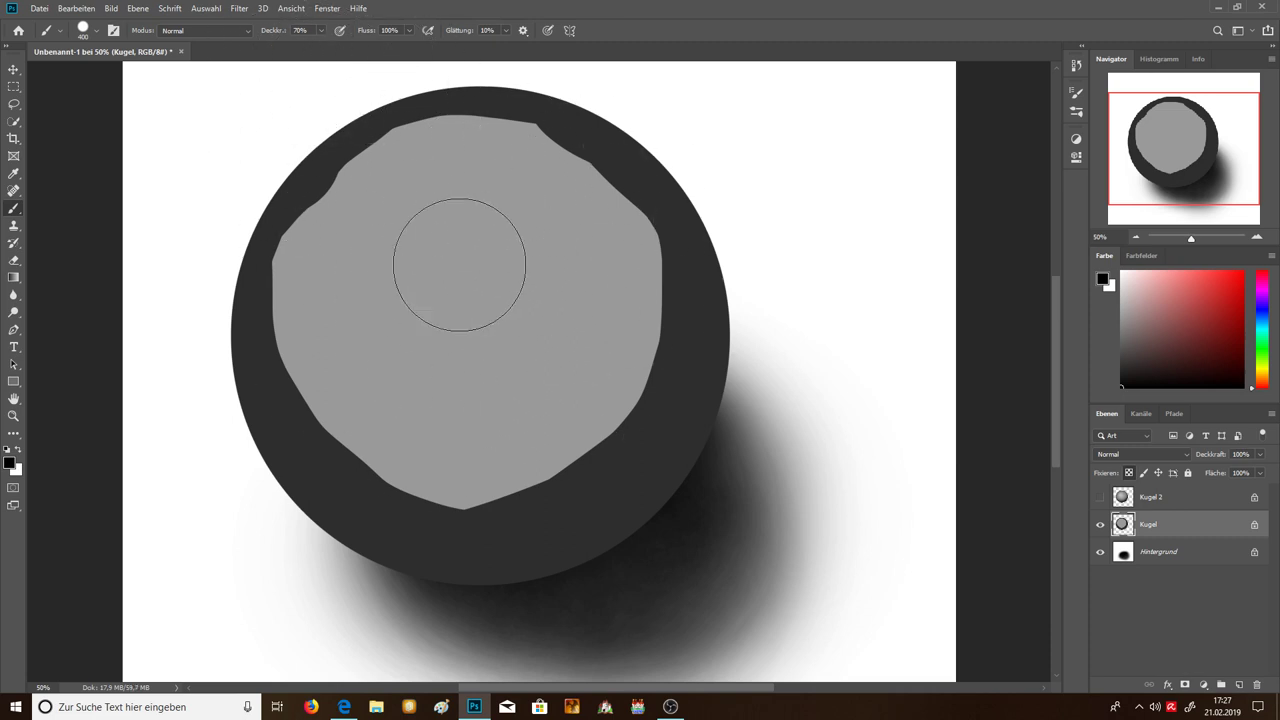
pyautogui.press('alt')
pyautogui.press('alt')
# Step: Sample the ring's dark grey and paint a mid-grey band on the light area's lower-left edge at 250 px
pyautogui.keyDown('alt'); pyautogui.click(629, 156); pyautogui.keyUp('alt')
pyautogui.moveTo(359, 401); pyautogui.dragTo(347, 315)
pyautogui.press('[')
pyautogui.press('[')
pyautogui.press('[')
pyautogui.press('[')
pyautogui.press(']')
pyautogui.moveTo(290, 378)
pyautogui.mouseDown()
pyautogui.moveTo(386, 466)
pyautogui.moveTo(477, 471)
pyautogui.moveTo(643, 380)
pyautogui.moveTo(409, 457)
pyautogui.moveTo(667, 268)
pyautogui.moveTo(651, 349)
pyautogui.moveTo(623, 149)
pyautogui.moveTo(509, 77)
pyautogui.moveTo(333, 138)
pyautogui.moveTo(251, 280)
pyautogui.moveTo(280, 243)
pyautogui.moveTo(311, 352)
pyautogui.mouseUp()
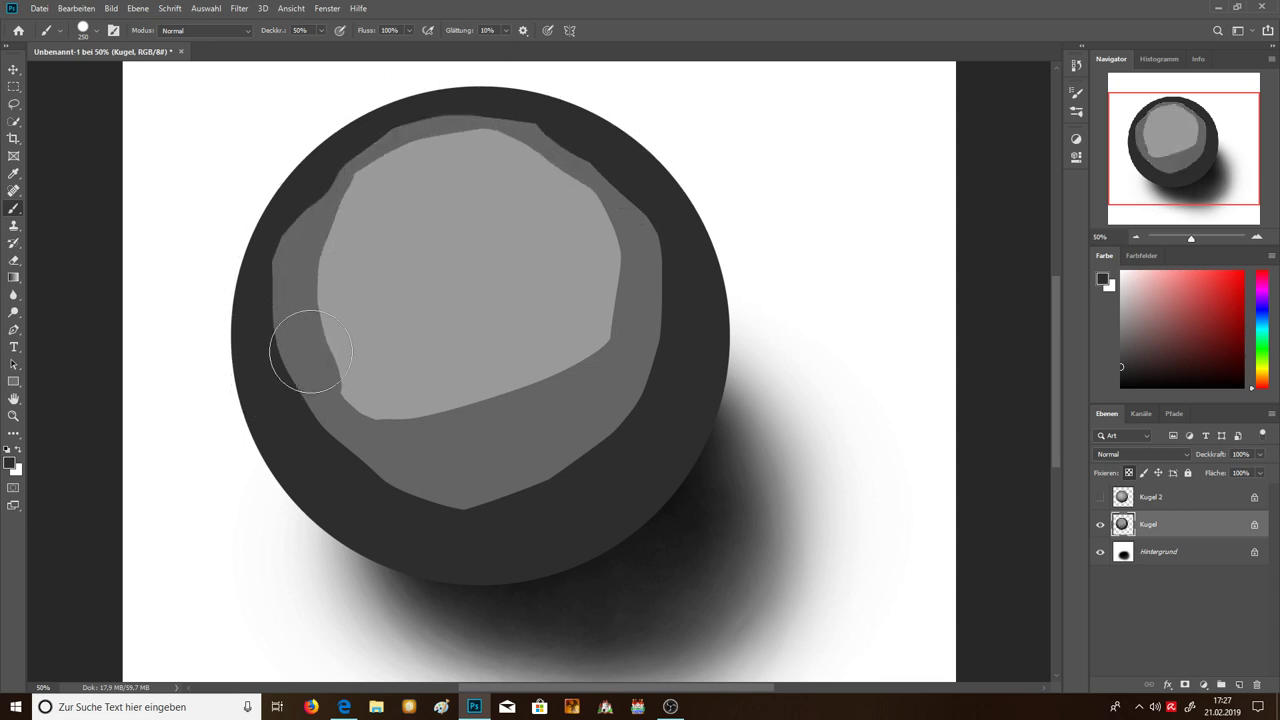
# Step: Sample the light, dark and mid greys from the sphere's centre, outer ring and middle band
pyautogui.press('alt')
pyautogui.keyDown('alt'); pyautogui.click(386, 190); pyautogui.keyUp('alt')
pyautogui.keyDown('alt'); pyautogui.click(353, 139); pyautogui.keyUp('alt')
pyautogui.keyDown('alt'); pyautogui.click(645, 298); pyautogui.keyUp('alt')
# Step: Paint lighter bands along the lower-right inner edge and around the highlight, pushing it upward
pyautogui.moveTo(473, 481)
pyautogui.mouseDown()
pyautogui.moveTo(574, 451)
pyautogui.moveTo(634, 406)
pyautogui.moveTo(663, 277)
pyautogui.moveTo(688, 240)
pyautogui.mouseUp()
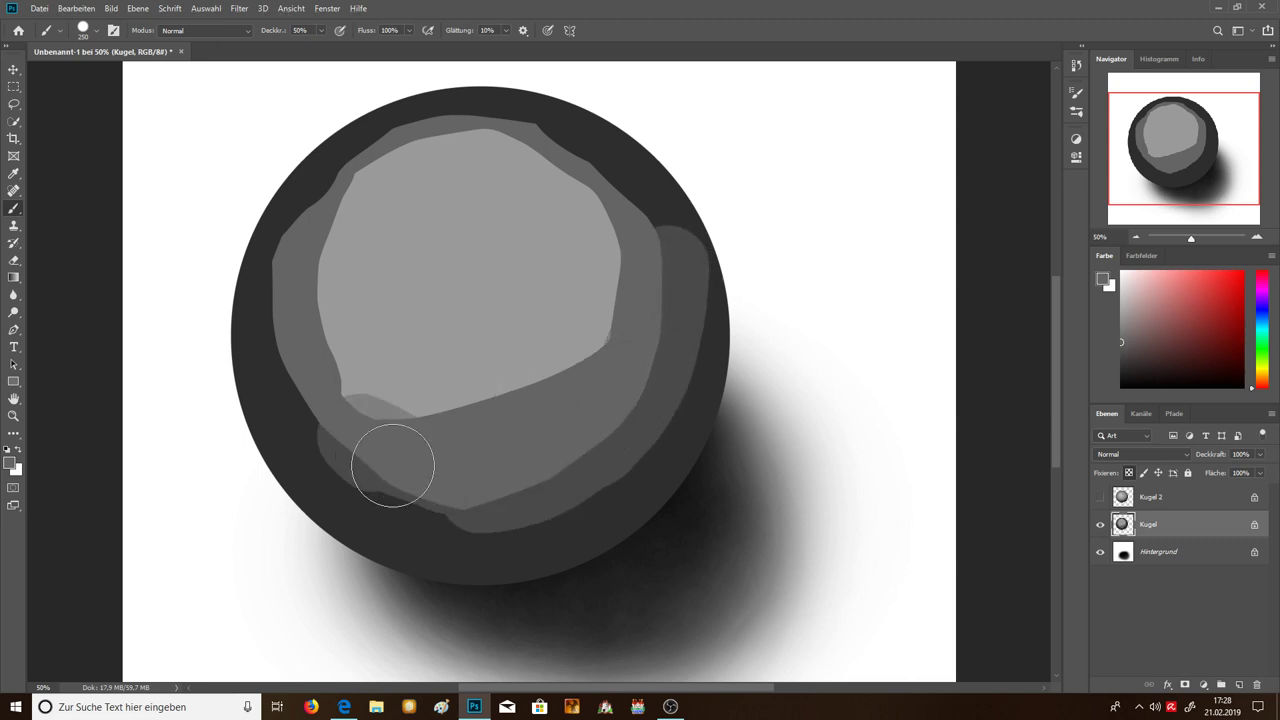
pyautogui.moveTo(371, 449)
pyautogui.mouseDown()
pyautogui.moveTo(323, 363)
pyautogui.moveTo(570, 387)
pyautogui.moveTo(614, 306)
pyautogui.moveTo(594, 223)
pyautogui.moveTo(610, 200)
pyautogui.moveTo(549, 149)
pyautogui.moveTo(429, 131)
pyautogui.moveTo(337, 210)
pyautogui.moveTo(294, 334)
pyautogui.moveTo(331, 214)
pyautogui.moveTo(314, 380)
pyautogui.moveTo(301, 332)
pyautogui.moveTo(343, 200)
pyautogui.moveTo(314, 366)
pyautogui.mouseUp()
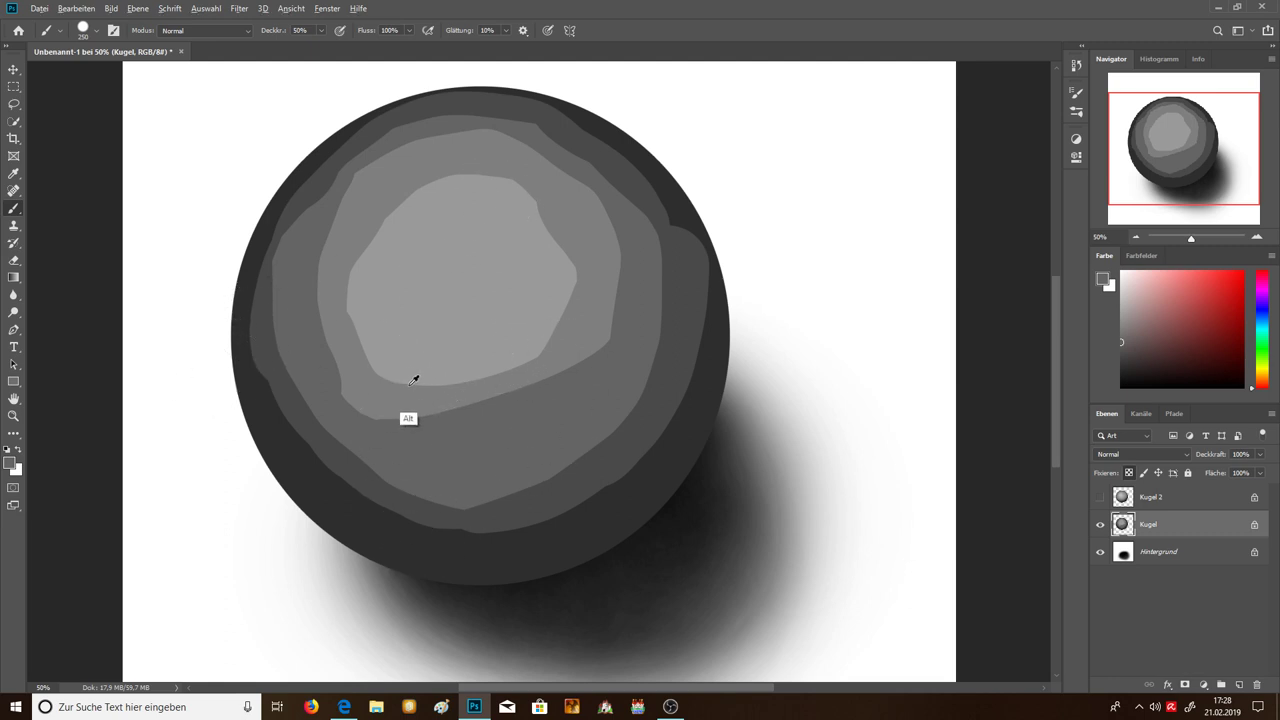
pyautogui.moveTo(408, 400)
pyautogui.mouseDown()
pyautogui.moveTo(598, 268)
pyautogui.moveTo(366, 310)
pyautogui.moveTo(400, 214)
pyautogui.moveTo(514, 186)
pyautogui.moveTo(585, 235)
pyautogui.mouseUp()
# Step: Sample a darker grey from the sphere and shrink the brush to 100 px
pyautogui.press('alt')
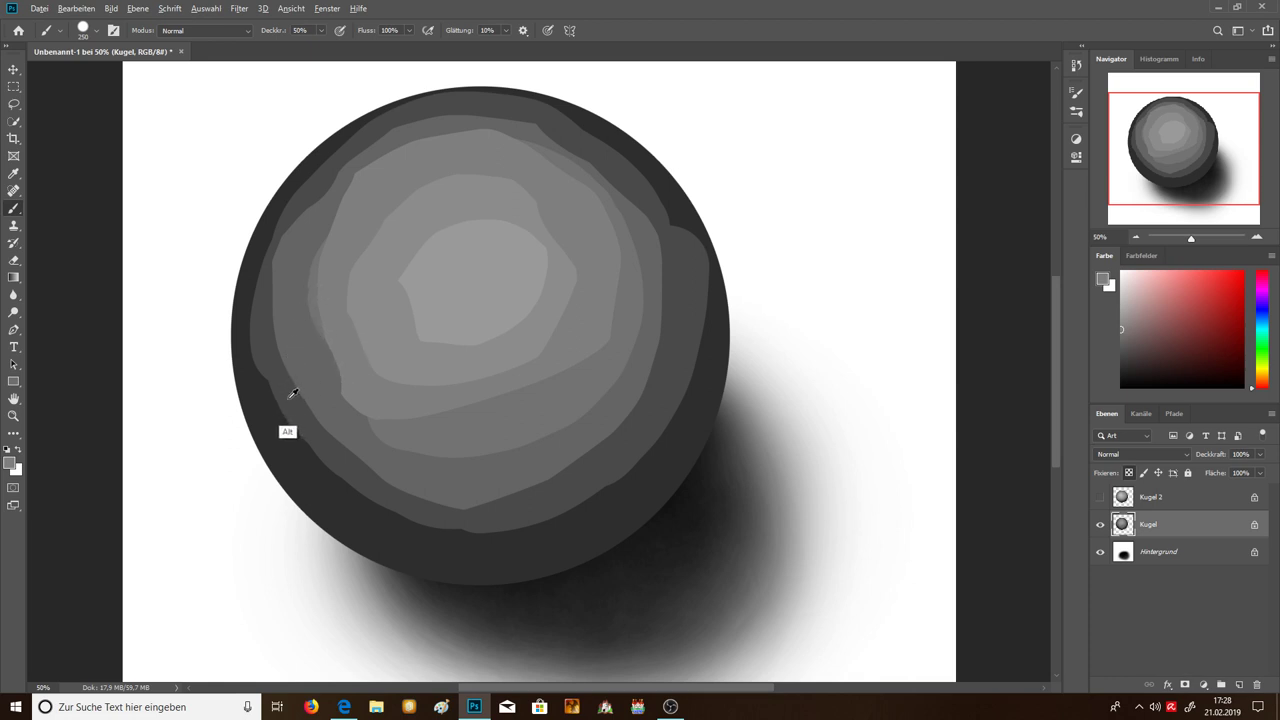
pyautogui.keyDown('alt'); pyautogui.click(286, 392); pyautogui.keyUp('alt')
pyautogui.press('[')
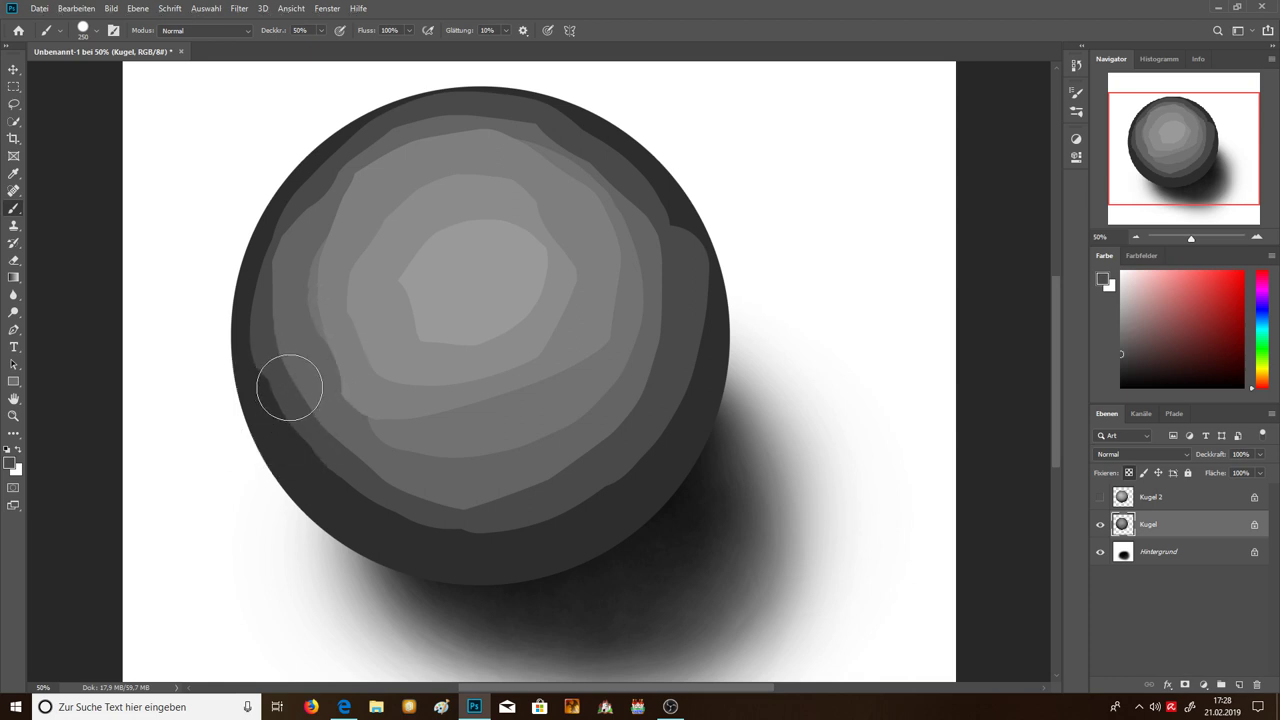
pyautogui.press('[')
pyautogui.press('[')
pyautogui.press('[')
# Step: Paint lighter bands along the lower-left and lower-right edges and undo a stray dark blob on the highlight
pyautogui.moveTo(262, 372)
pyautogui.mouseDown()
pyautogui.moveTo(309, 449)
pyautogui.moveTo(443, 526)
pyautogui.mouseUp()
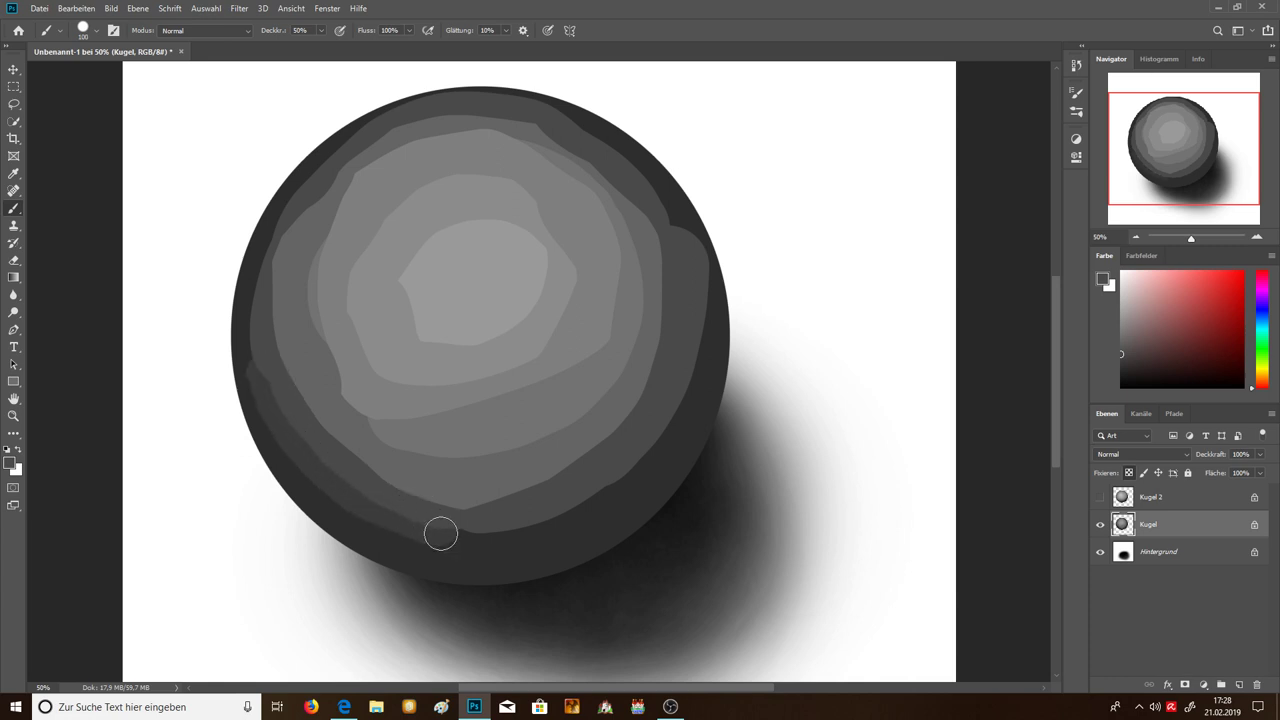
pyautogui.moveTo(557, 511)
pyautogui.mouseDown()
pyautogui.moveTo(626, 483)
pyautogui.moveTo(674, 420)
pyautogui.moveTo(566, 517)
pyautogui.moveTo(427, 523)
pyautogui.mouseUp()
pyautogui.press('alt')
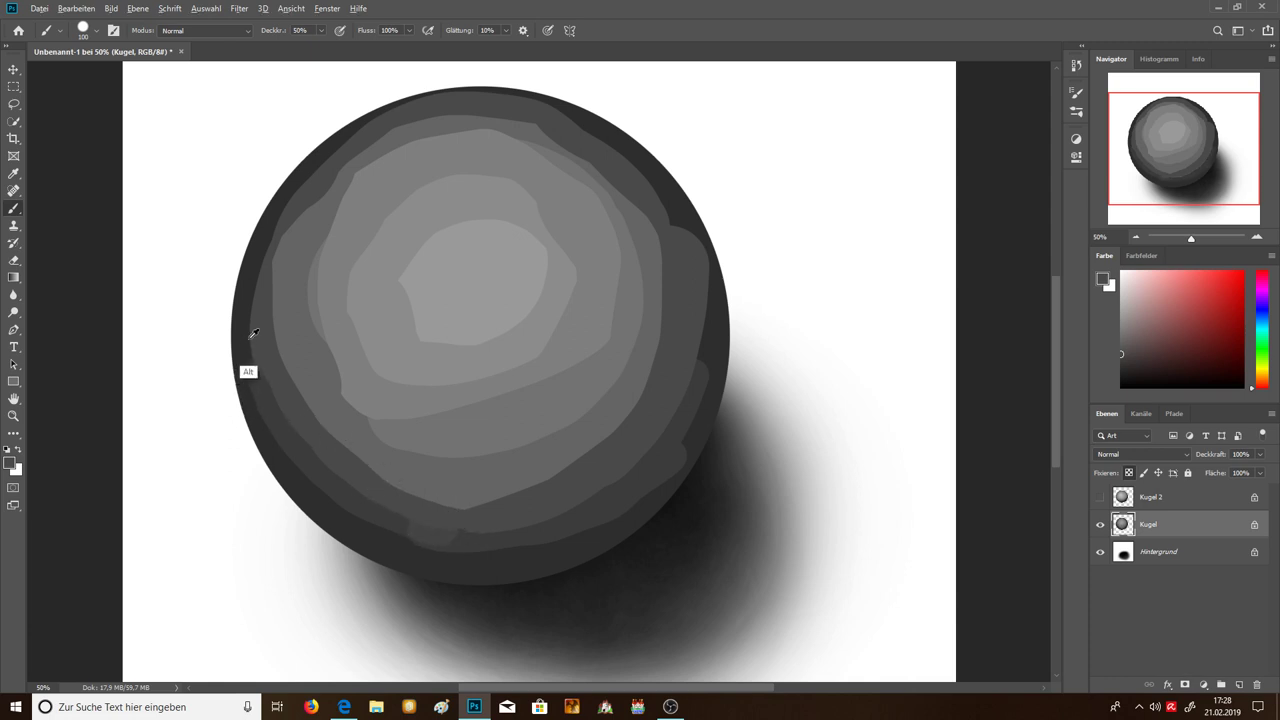
pyautogui.keyDown('alt'); pyautogui.click(267, 326); pyautogui.keyUp('alt')
pyautogui.moveTo(428, 291)
pyautogui.mouseDown()
pyautogui.moveTo(392, 300)
pyautogui.moveTo(470, 330)
pyautogui.moveTo(511, 298)
pyautogui.mouseUp()
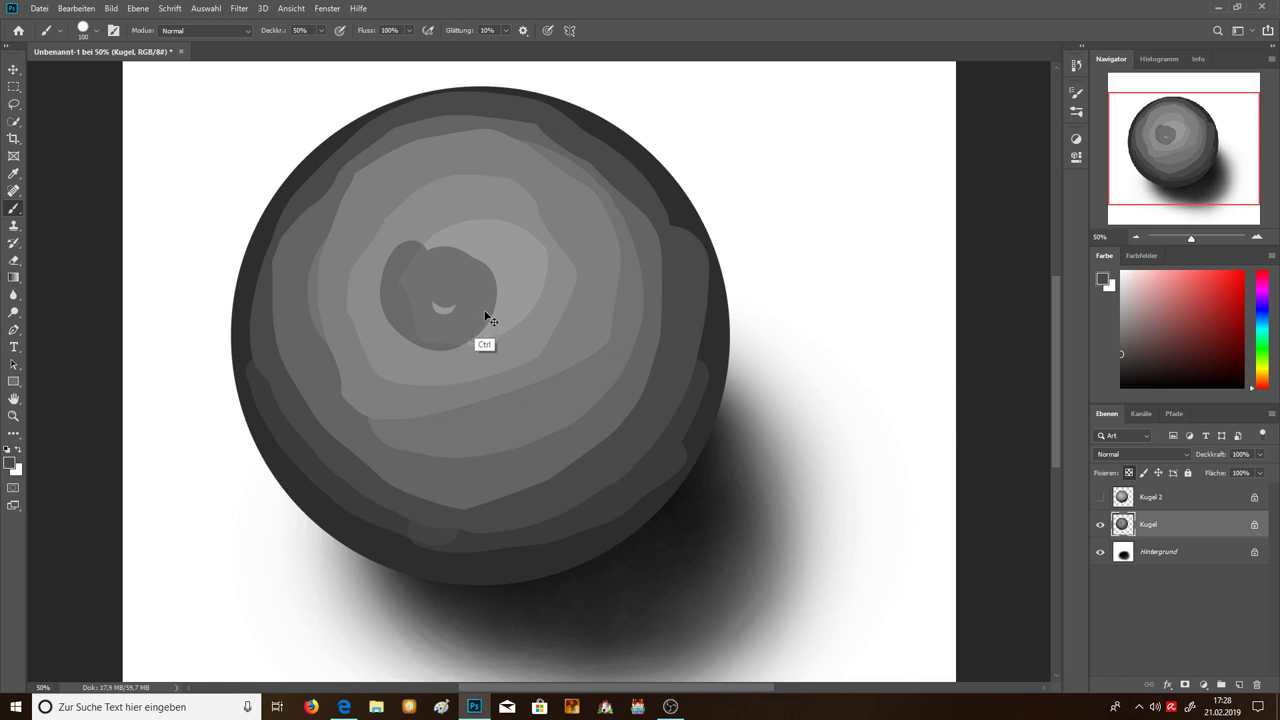
pyautogui.hotkey('ctrl', 'z')
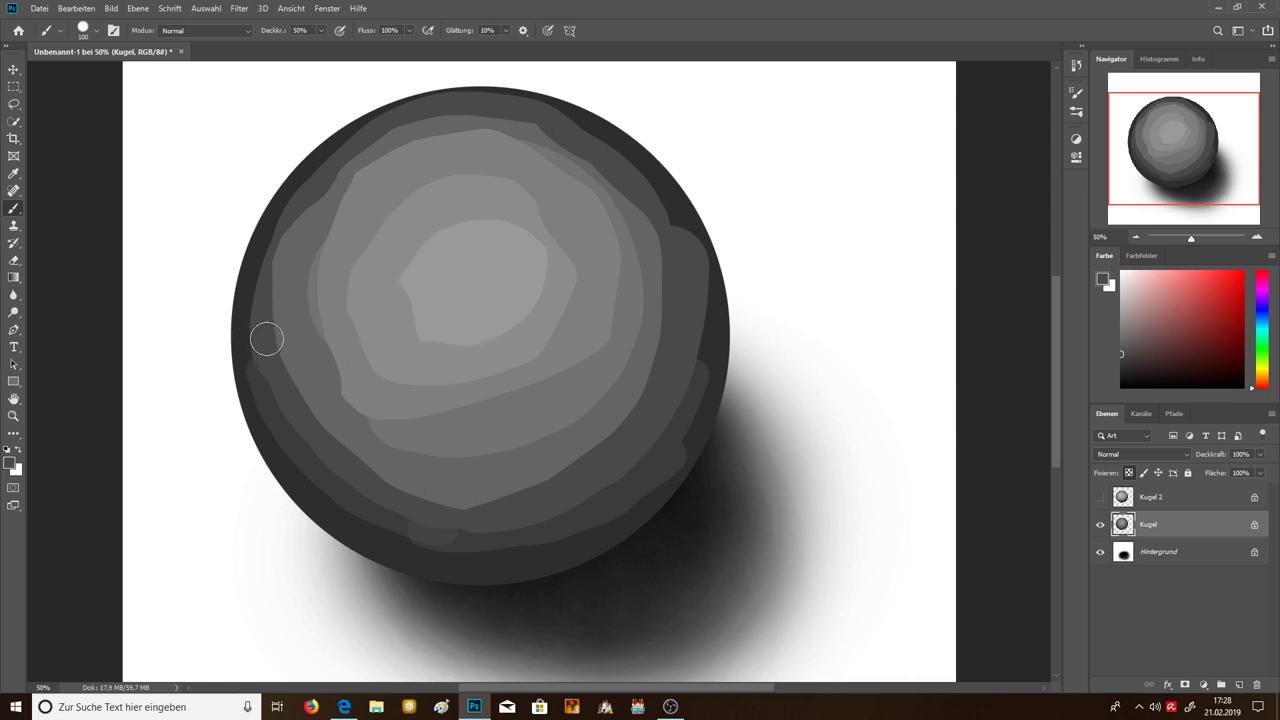
# Step: Rework the sphere's left edge with sampled greys, lightening the upper-left and blending the lower-left rim
pyautogui.keyDown('alt'); pyautogui.click(300, 325); pyautogui.keyUp('alt')
pyautogui.moveTo(271, 306); pyautogui.dragTo(285, 367)
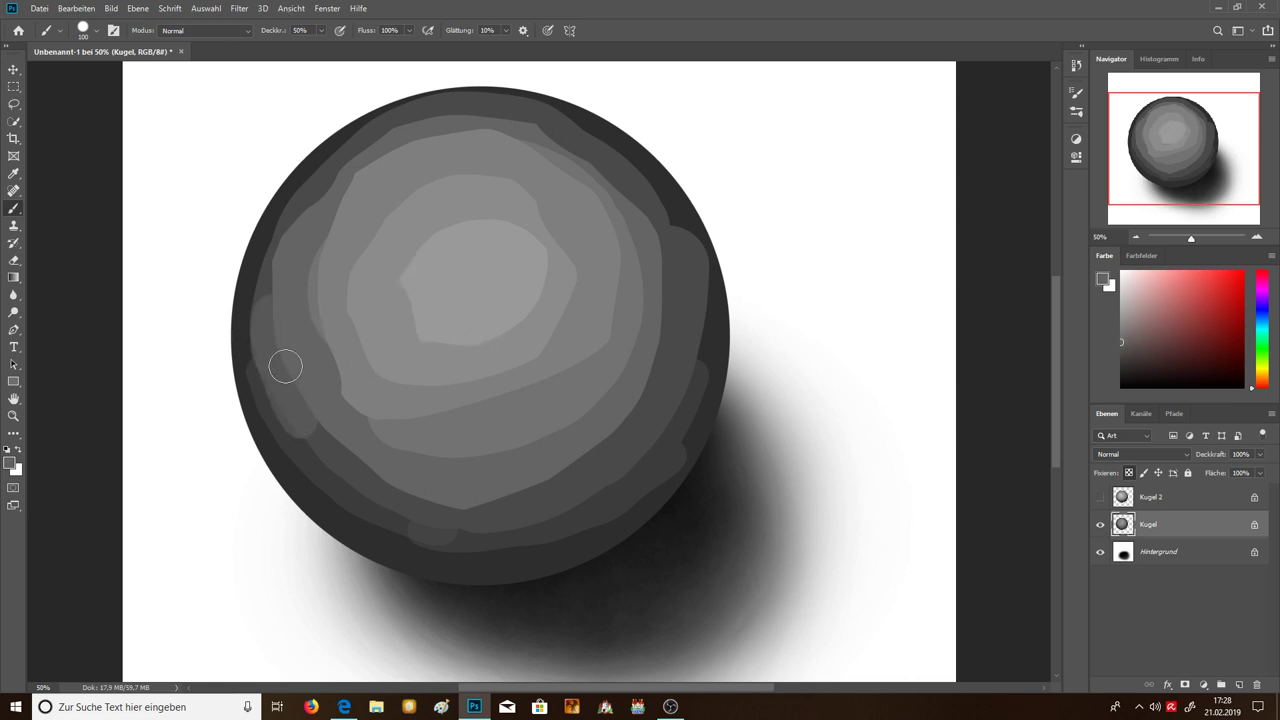
pyautogui.hotkey('ctrl', 'z')
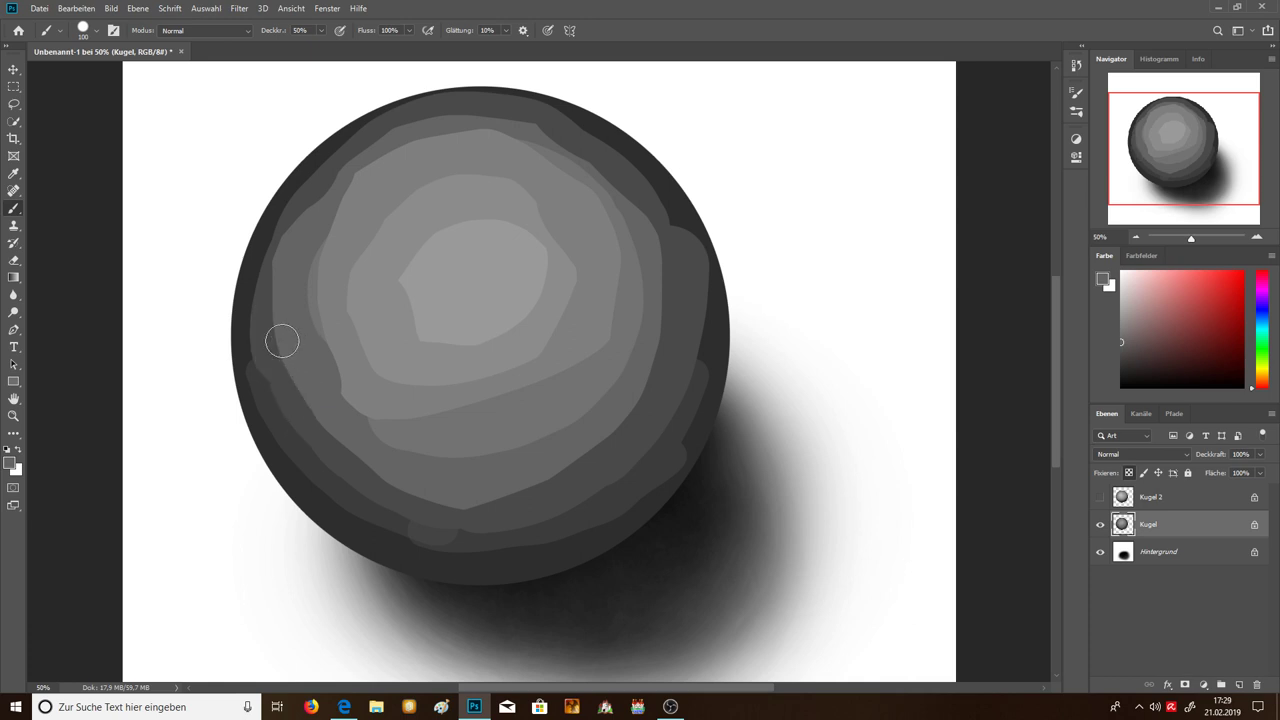
pyautogui.keyDown('alt'); pyautogui.click(258, 337); pyautogui.keyUp('alt')
pyautogui.moveTo(257, 300); pyautogui.dragTo(277, 283)
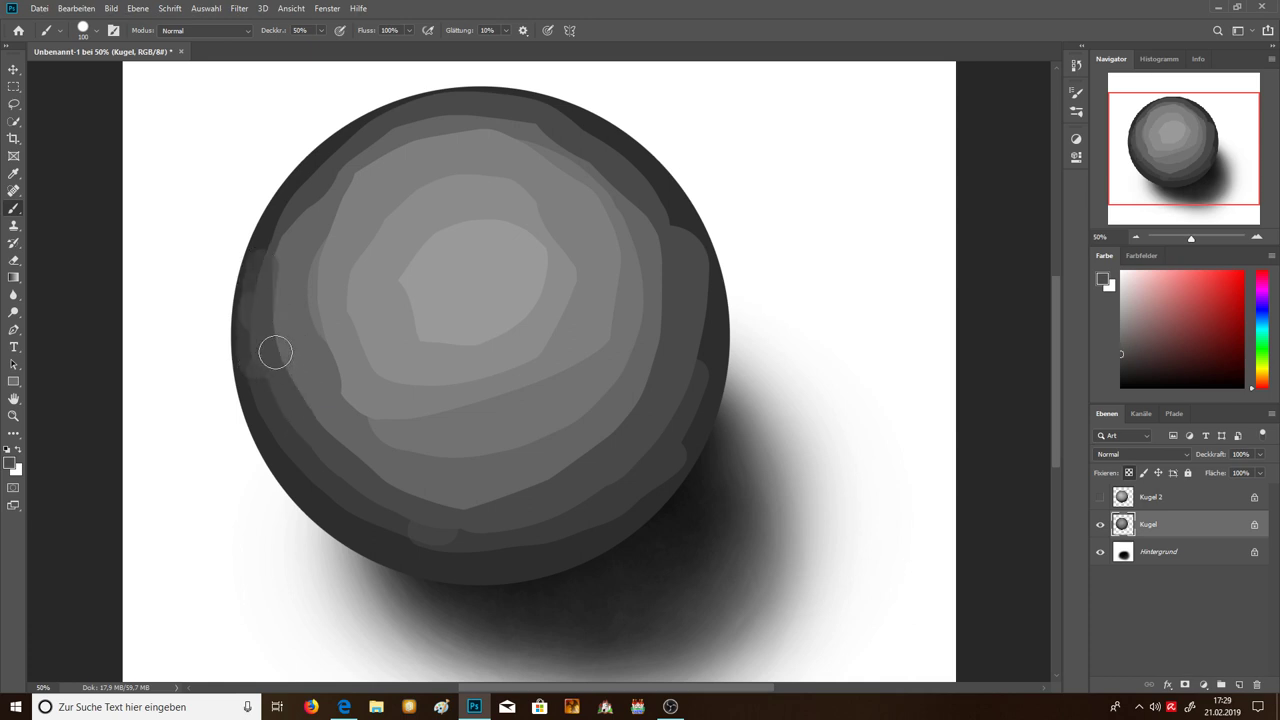
pyautogui.moveTo(275, 352)
pyautogui.mouseDown()
pyautogui.moveTo(366, 456)
pyautogui.moveTo(469, 505)
pyautogui.moveTo(514, 491)
pyautogui.mouseUp()
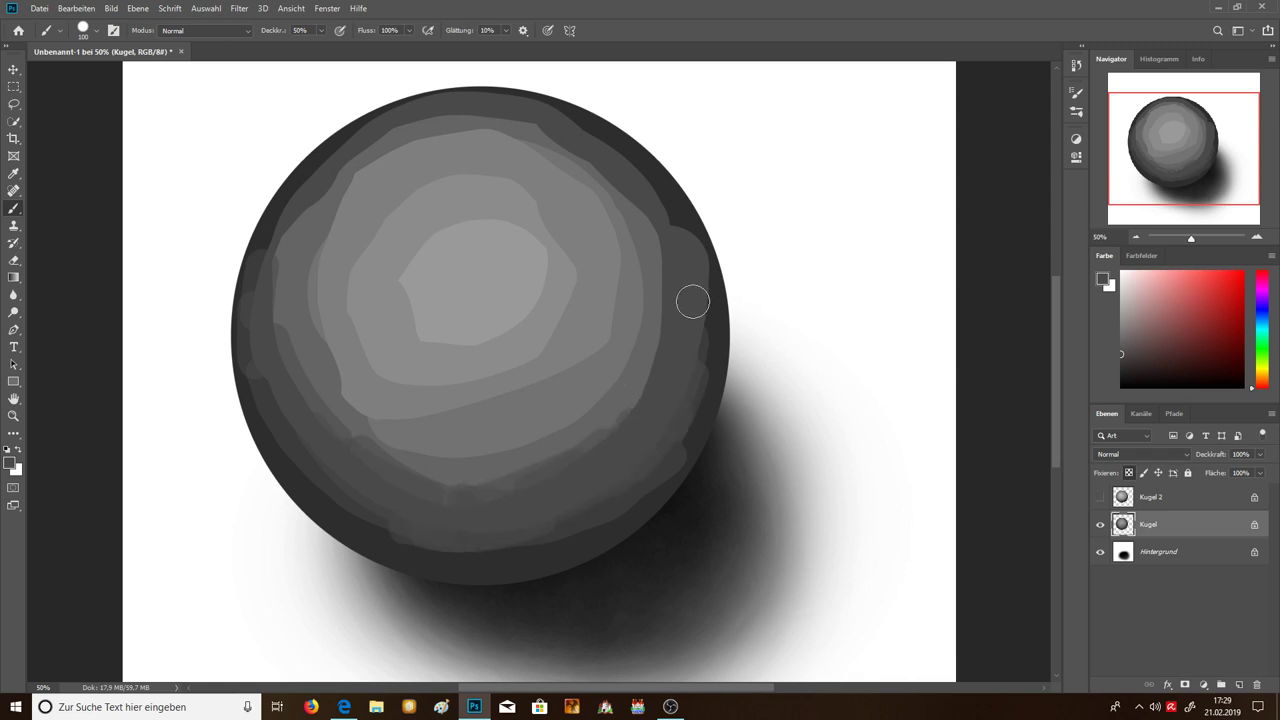
# Step: Blend the right-side and lower rim shading with sampled greys, evening out the lower-left rim
pyautogui.moveTo(660, 340)
pyautogui.mouseDown()
pyautogui.moveTo(578, 457)
pyautogui.moveTo(594, 449)
pyautogui.moveTo(508, 474)
pyautogui.moveTo(588, 455)
pyautogui.mouseUp()
pyautogui.moveTo(454, 488)
pyautogui.mouseDown()
pyautogui.moveTo(520, 486)
pyautogui.moveTo(500, 477)
pyautogui.moveTo(471, 500)
pyautogui.moveTo(421, 482)
pyautogui.mouseUp()
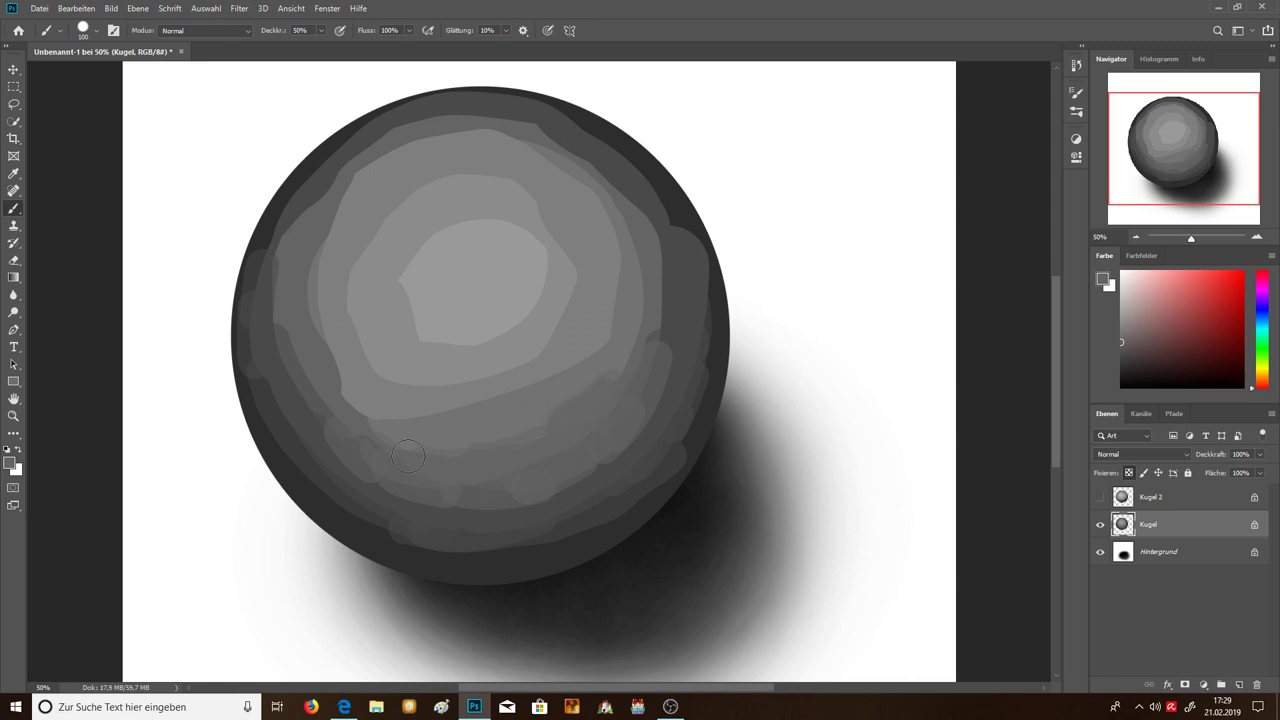
pyautogui.moveTo(654, 301)
pyautogui.mouseDown()
pyautogui.moveTo(663, 257)
pyautogui.moveTo(646, 214)
pyautogui.moveTo(657, 199)
pyautogui.moveTo(689, 343)
pyautogui.moveTo(674, 383)
pyautogui.mouseUp()
pyautogui.keyDown('alt'); pyautogui.click(688, 378); pyautogui.keyUp('alt')
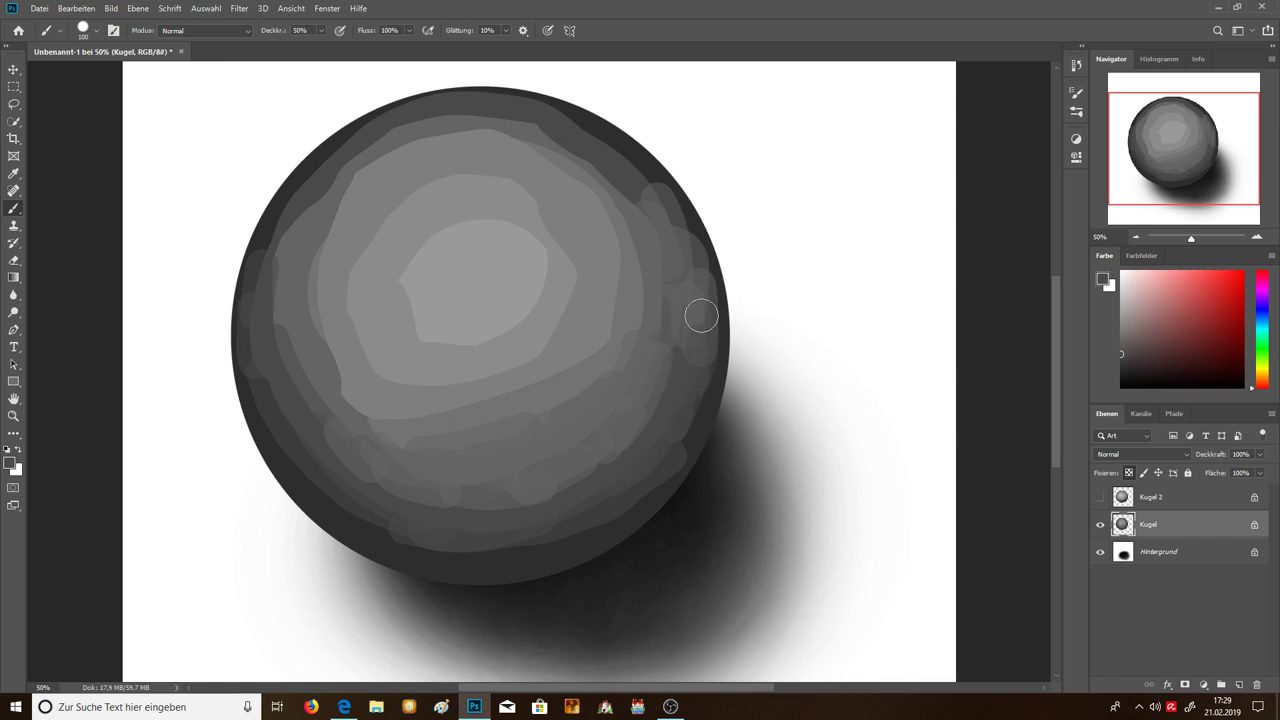
pyautogui.moveTo(700, 309); pyautogui.dragTo(686, 237)
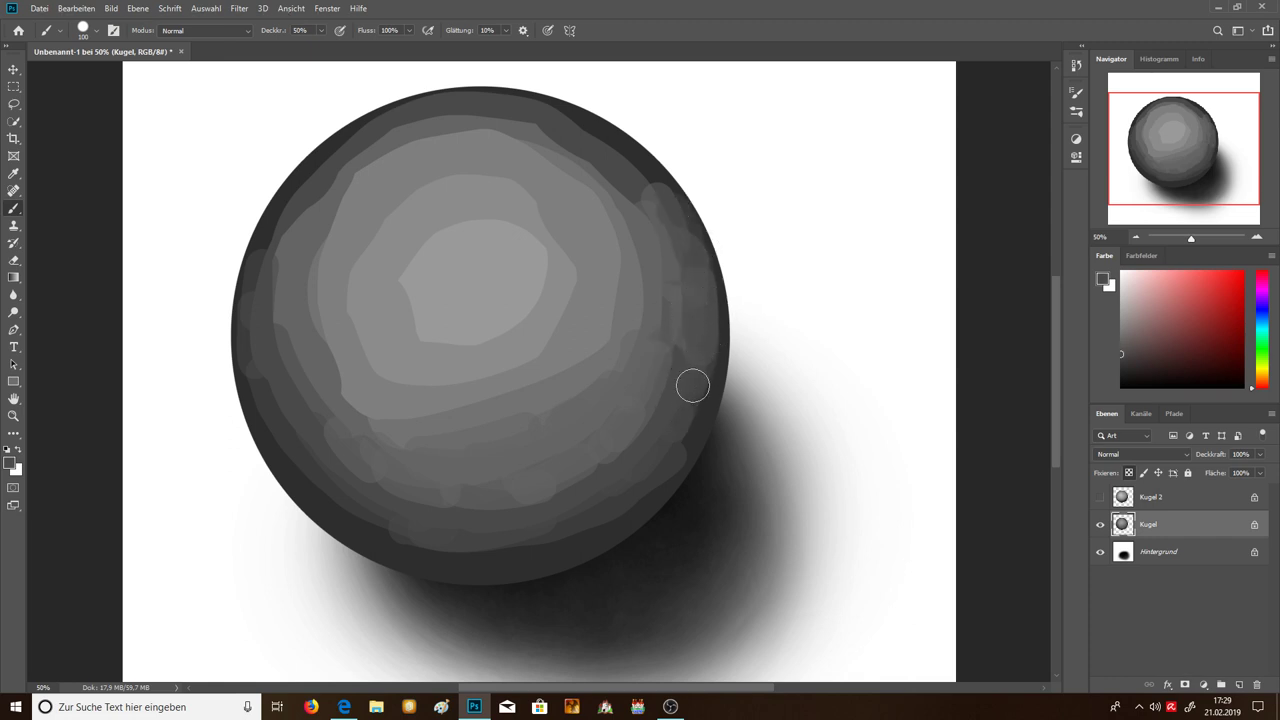
pyautogui.moveTo(529, 540)
pyautogui.mouseDown()
pyautogui.moveTo(609, 503)
pyautogui.moveTo(591, 520)
pyautogui.mouseUp()
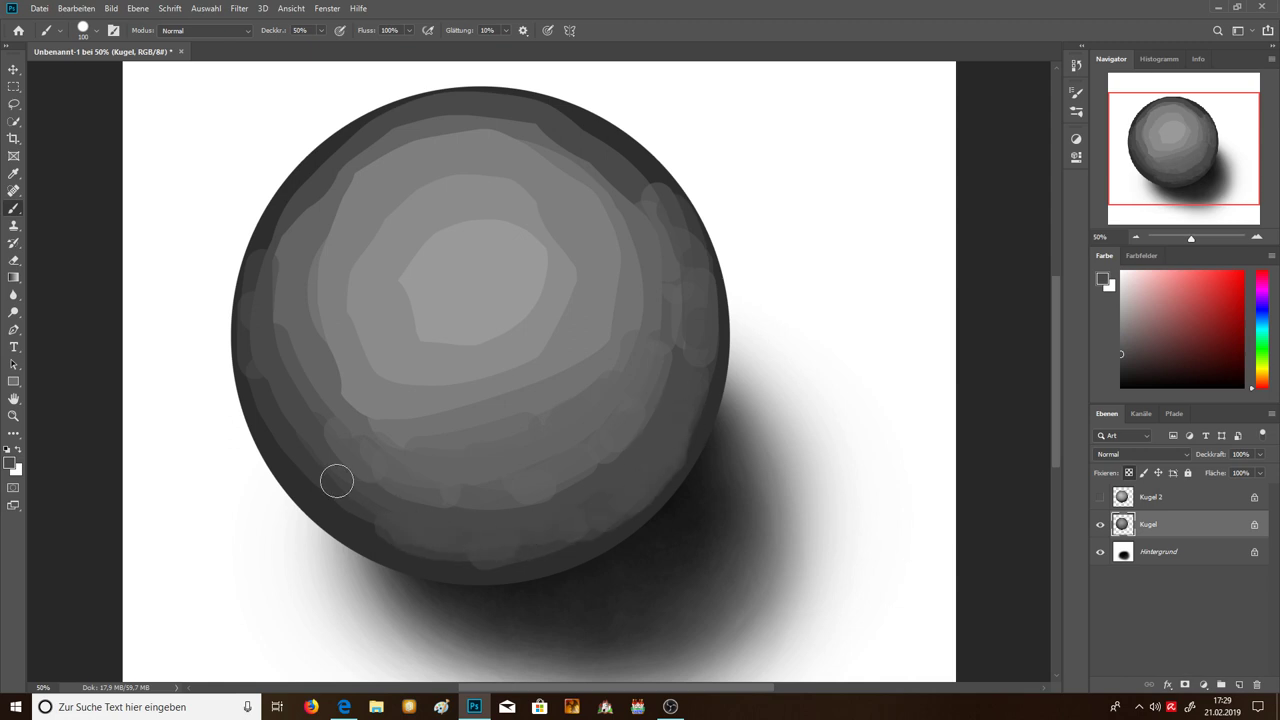
pyautogui.moveTo(423, 523); pyautogui.dragTo(257, 380)
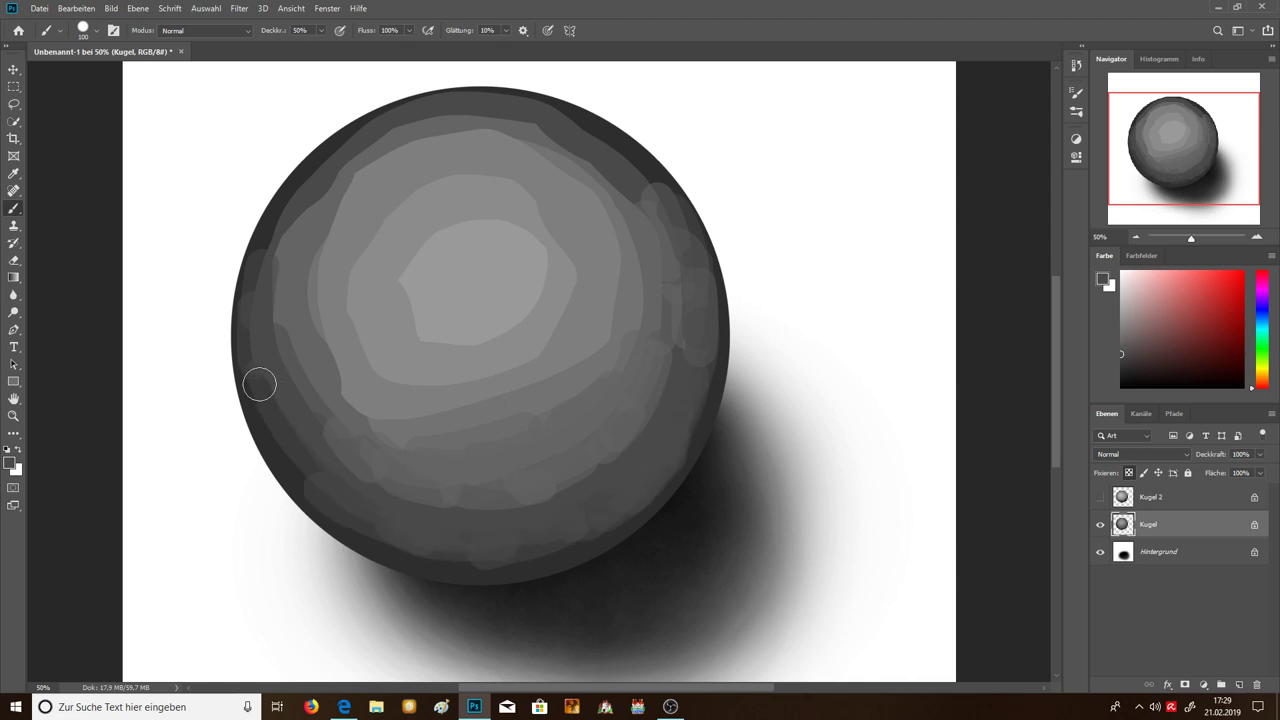
# Step: Repaint the sphere's left and upper-left rim evenly with greys sampled from the rim
pyautogui.keyDown('alt'); pyautogui.click(255, 290); pyautogui.keyUp('alt')
pyautogui.moveTo(251, 286)
pyautogui.mouseDown()
pyautogui.moveTo(330, 147)
pyautogui.moveTo(500, 91)
pyautogui.moveTo(686, 177)
pyautogui.moveTo(640, 150)
pyautogui.moveTo(540, 138)
pyautogui.mouseUp()
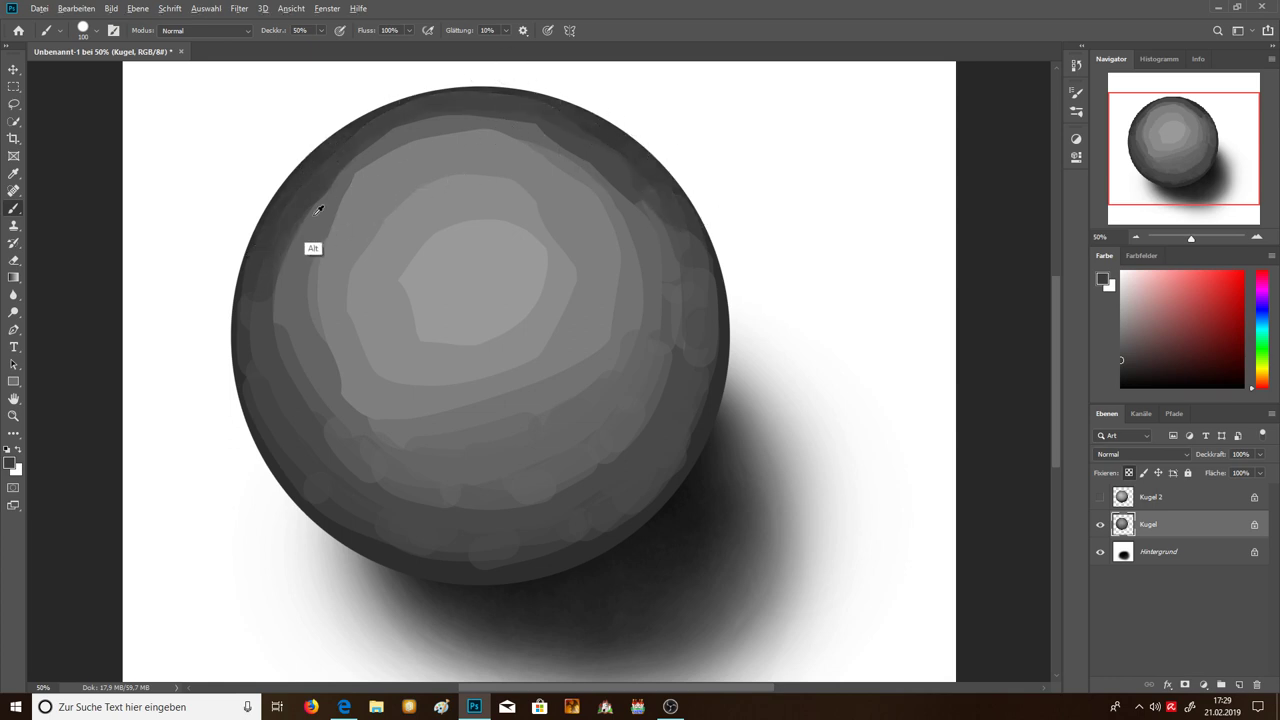
pyautogui.keyDown('alt'); pyautogui.click(264, 327); pyautogui.keyUp('alt')
pyautogui.moveTo(264, 327)
pyautogui.mouseDown()
pyautogui.moveTo(317, 197)
pyautogui.moveTo(466, 120)
pyautogui.moveTo(577, 171)
pyautogui.moveTo(471, 162)
pyautogui.moveTo(384, 187)
pyautogui.moveTo(342, 256)
pyautogui.moveTo(328, 250)
pyautogui.moveTo(389, 178)
pyautogui.moveTo(502, 147)
pyautogui.moveTo(630, 264)
pyautogui.moveTo(596, 347)
pyautogui.mouseUp()
pyautogui.keyDown('alt'); pyautogui.click(570, 212); pyautogui.keyUp('alt')
# Step: Sample neighbouring greys and blend them into the highlight's edges, shrinking it to a softer spot
pyautogui.keyDown('alt'); pyautogui.click(304, 336); pyautogui.keyUp('alt')
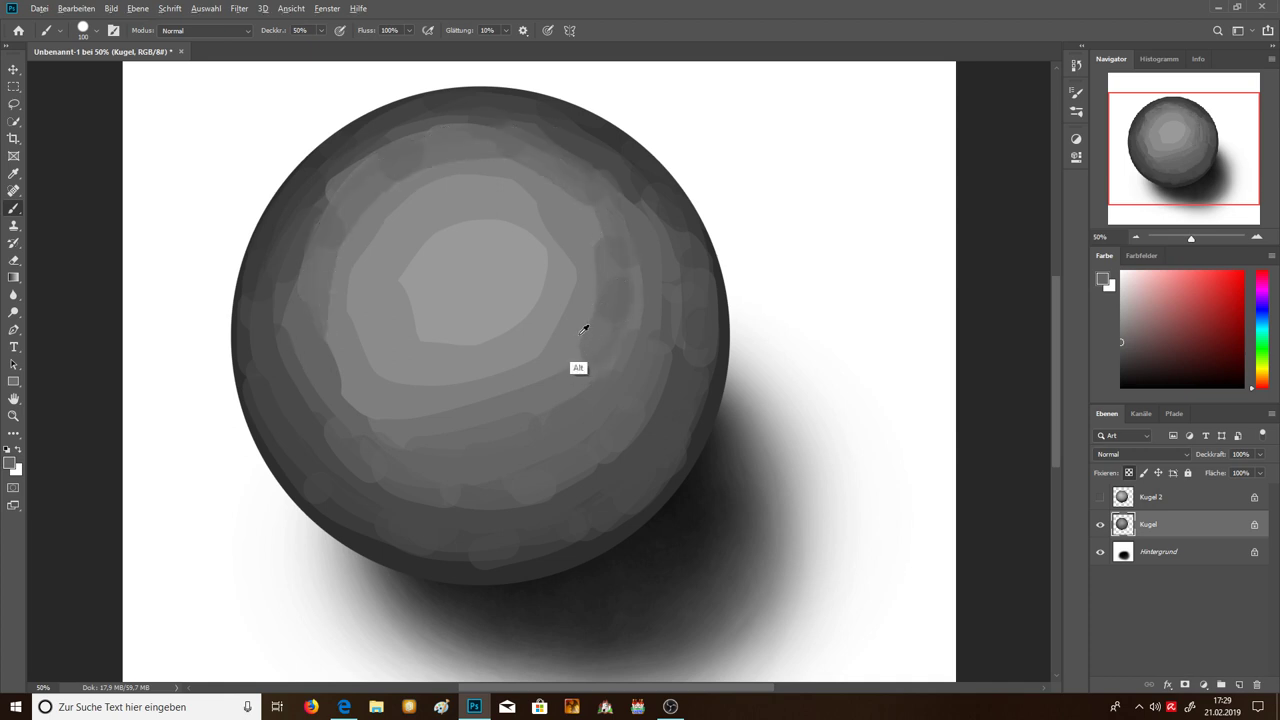
pyautogui.keyDown('alt'); pyautogui.click(566, 350); pyautogui.keyUp('alt')
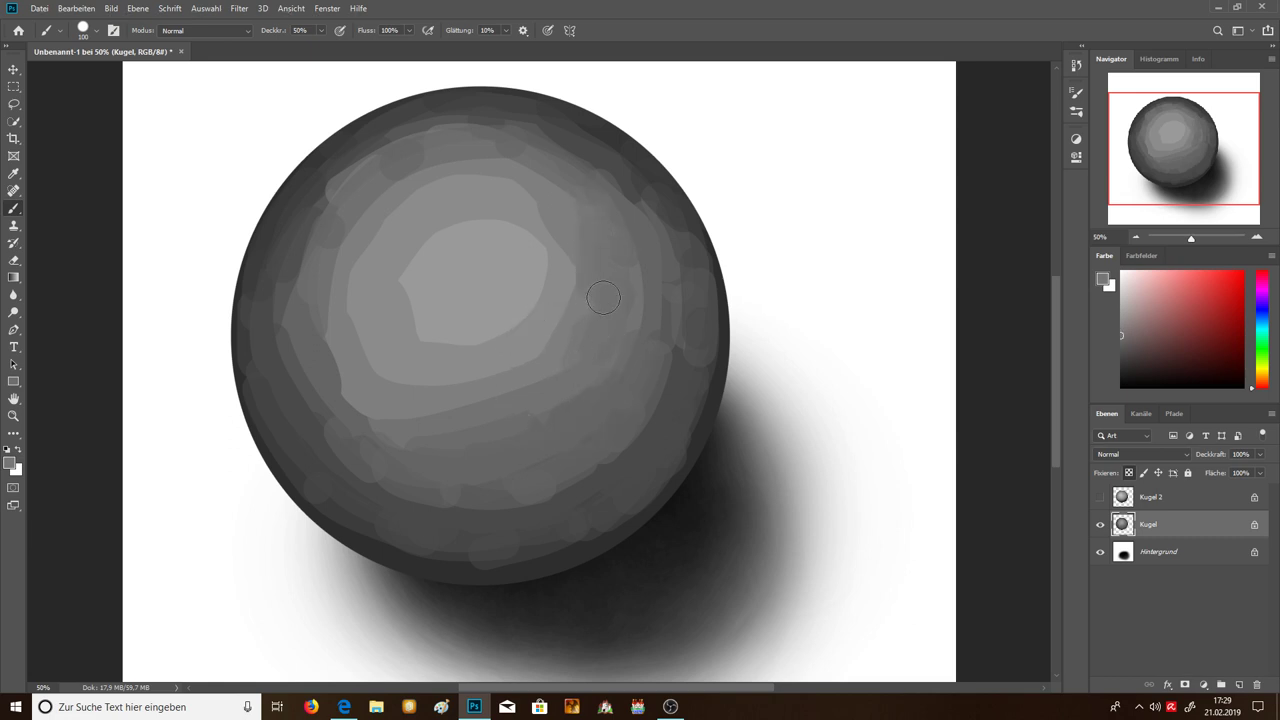
pyautogui.keyDown('alt'); pyautogui.click(659, 273); pyautogui.keyUp('alt')
pyautogui.keyDown('alt'); pyautogui.click(671, 392); pyautogui.keyUp('alt')
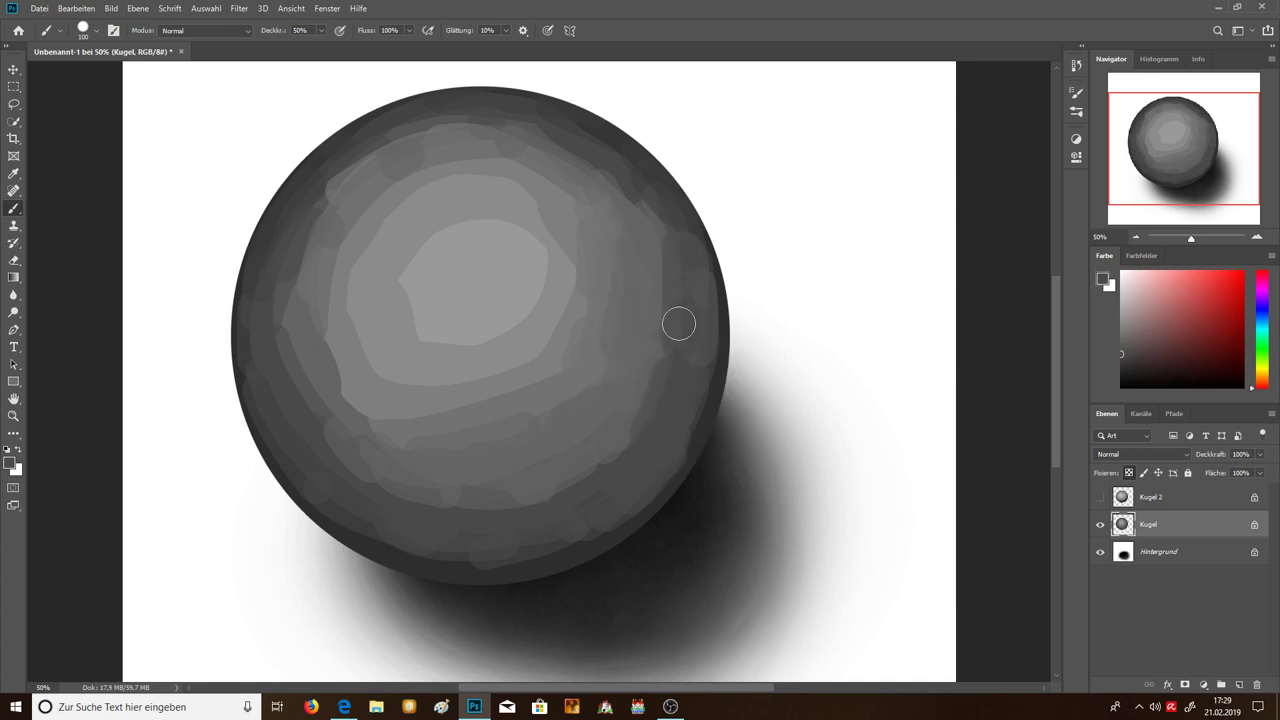
pyautogui.keyDown('alt'); pyautogui.click(380, 297); pyautogui.keyUp('alt')
pyautogui.keyDown('alt'); pyautogui.click(364, 333); pyautogui.keyUp('alt')
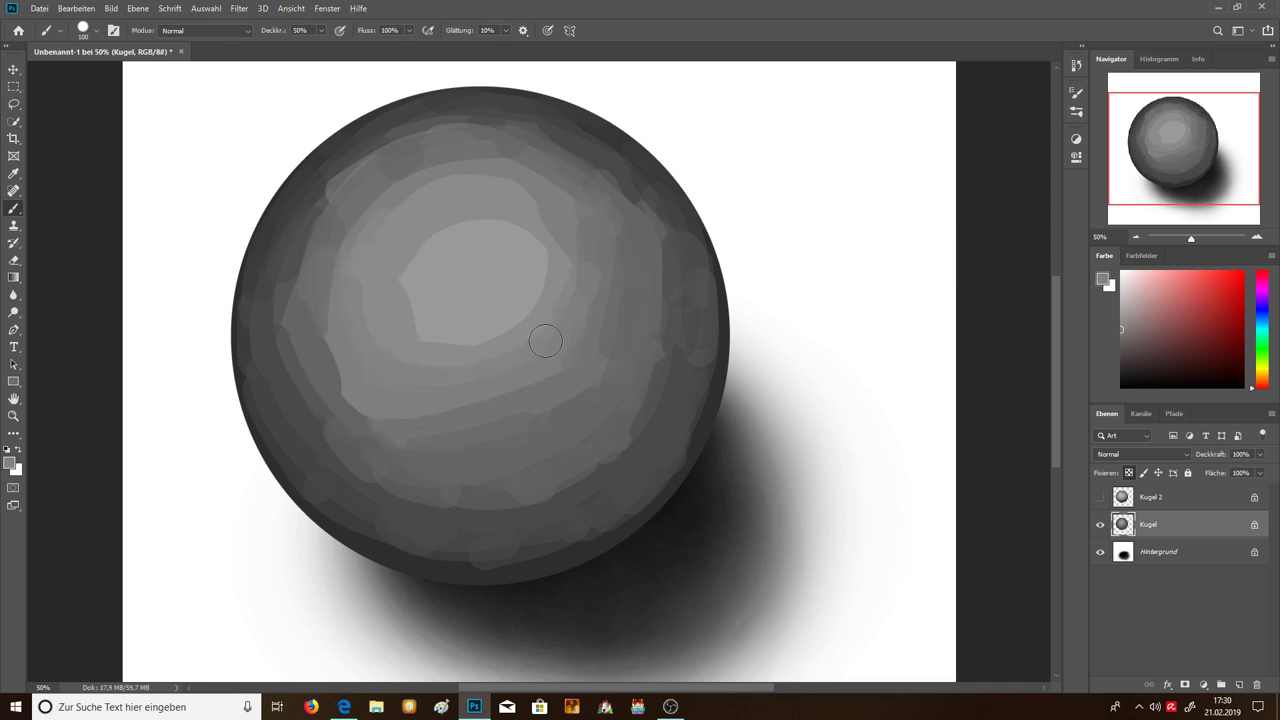
pyautogui.keyDown('alt'); pyautogui.click(364, 316); pyautogui.keyUp('alt')
pyautogui.keyDown('alt'); pyautogui.click(486, 282); pyautogui.keyUp('alt')
pyautogui.moveTo(486, 282); pyautogui.dragTo(435, 298)
pyautogui.keyDown('alt'); pyautogui.click(406, 280); pyautogui.keyUp('alt')
pyautogui.moveTo(380, 297); pyautogui.dragTo(425, 280)
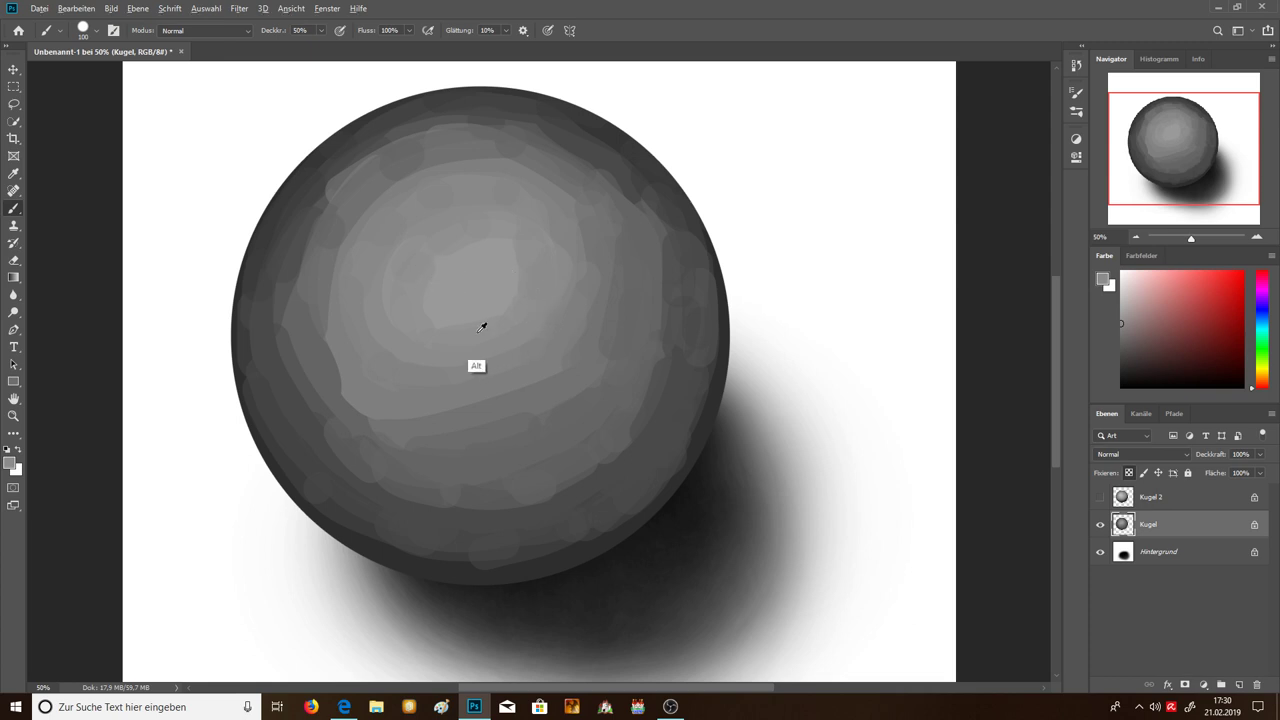
# Step: Smooth the sphere's right side with sampled greys and darken its lower-right edge
pyautogui.keyDown('alt'); pyautogui.click(471, 300); pyautogui.keyUp('alt')
pyautogui.keyDown('alt'); pyautogui.click(629, 491); pyautogui.keyUp('alt')
pyautogui.moveTo(664, 372); pyautogui.dragTo(614, 470)
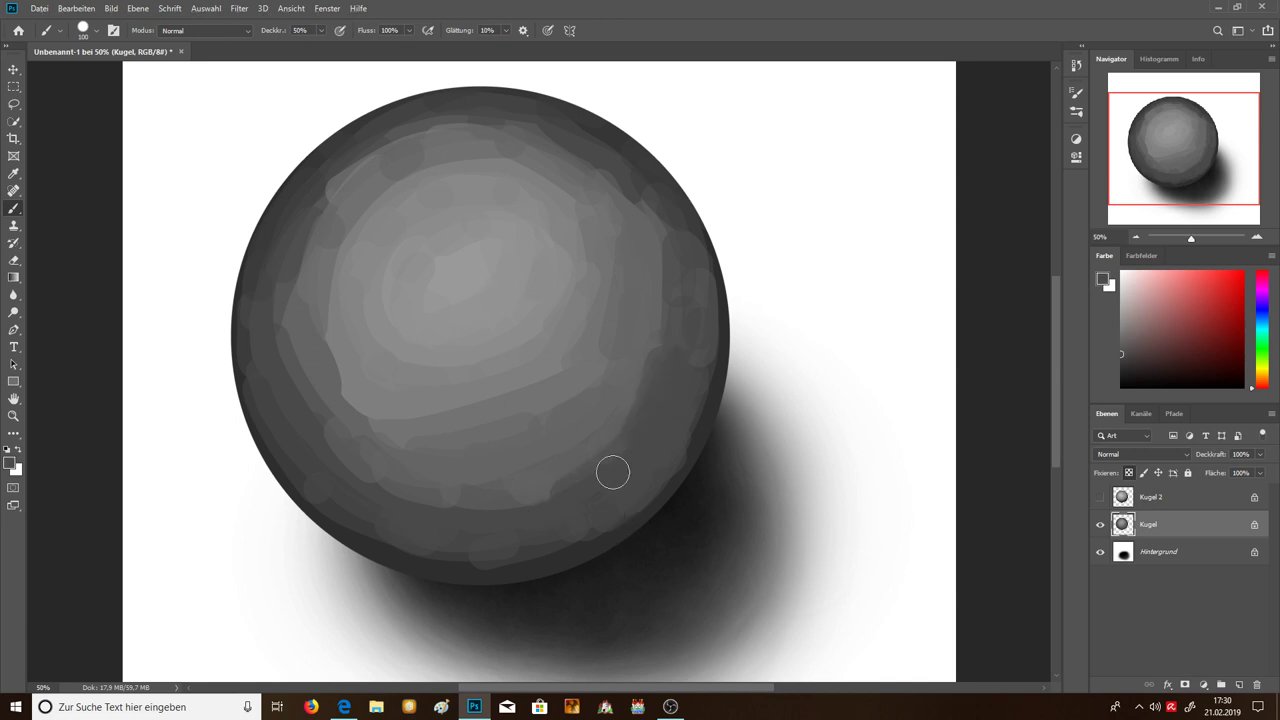
pyautogui.keyDown('alt'); pyautogui.click(598, 434); pyautogui.keyUp('alt')
pyautogui.moveTo(664, 340); pyautogui.dragTo(592, 476)
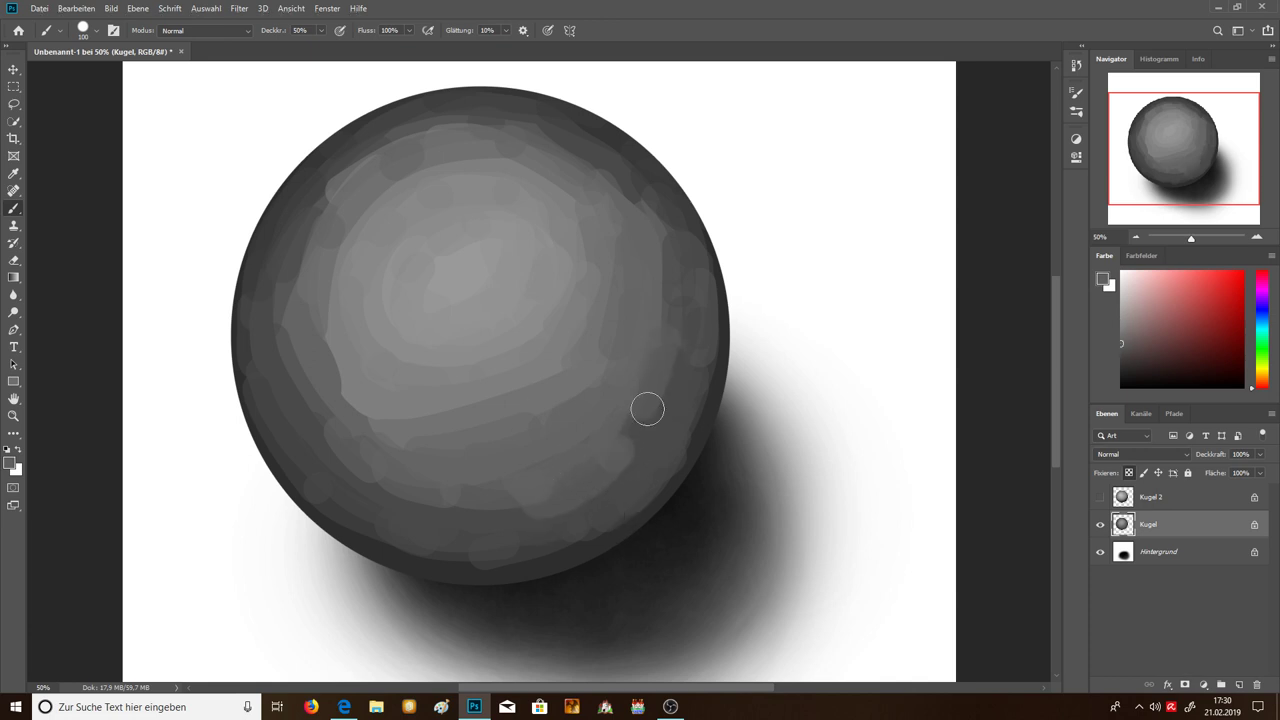
pyautogui.keyDown('alt'); pyautogui.click(527, 510); pyautogui.keyUp('alt')
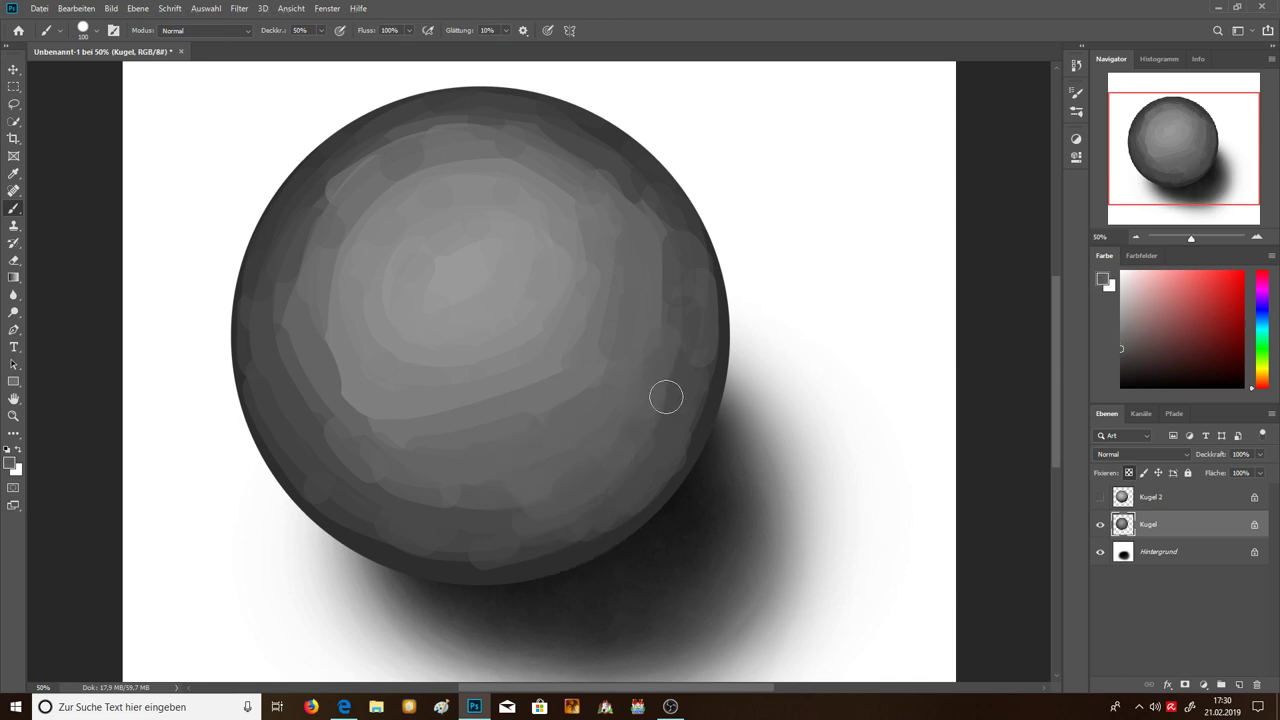
pyautogui.moveTo(652, 417); pyautogui.dragTo(686, 214)
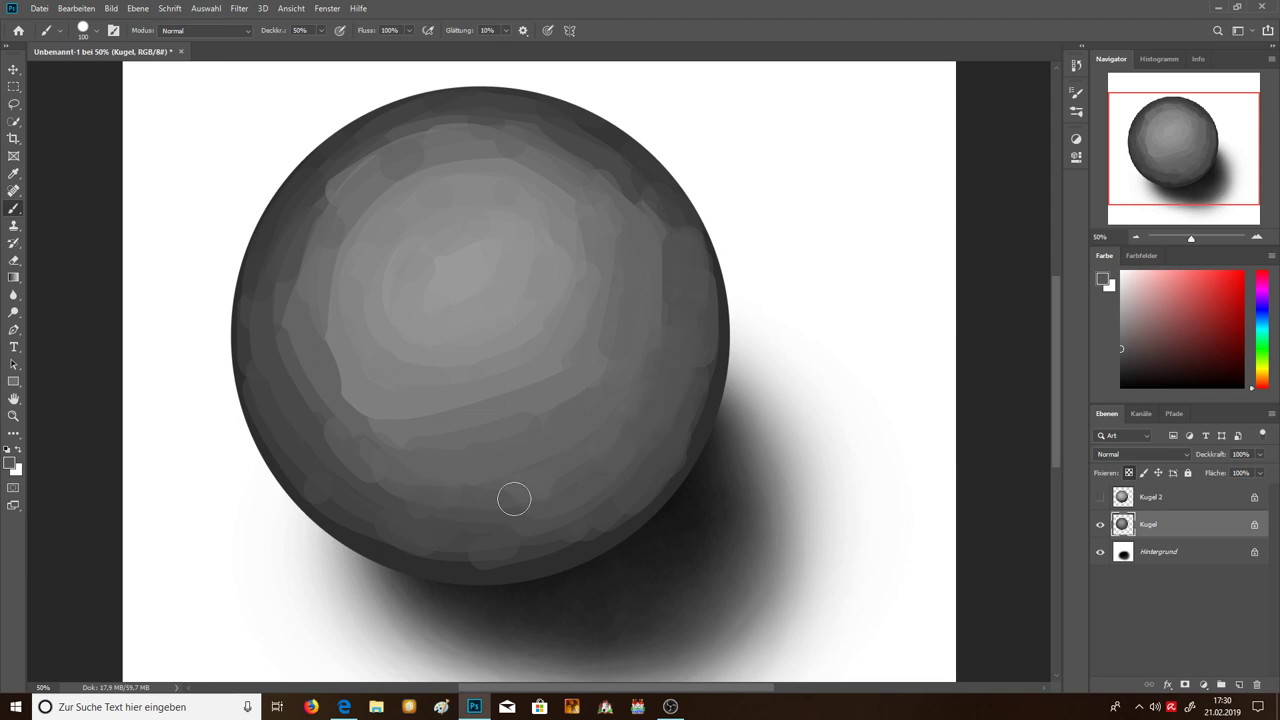
pyautogui.keyDown('alt'); pyautogui.click(700, 452); pyautogui.keyUp('alt')
pyautogui.moveTo(703, 403); pyautogui.dragTo(575, 548)
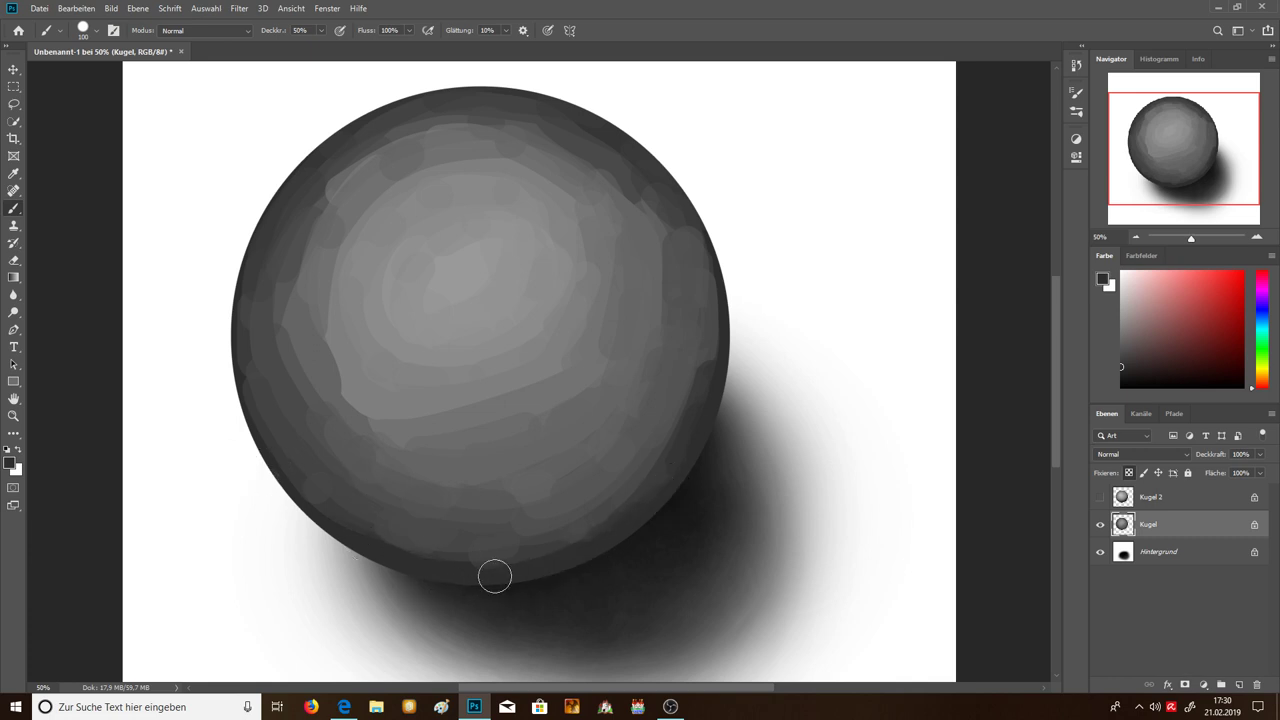
# Step: Brighten the sphere's lower edge with reflected light and blend grey strokes down the right side
pyautogui.keyDown('alt'); pyautogui.click(396, 532); pyautogui.keyUp('alt')
pyautogui.moveTo(358, 520)
pyautogui.mouseDown()
pyautogui.moveTo(692, 396)
pyautogui.moveTo(721, 261)
pyautogui.mouseUp()
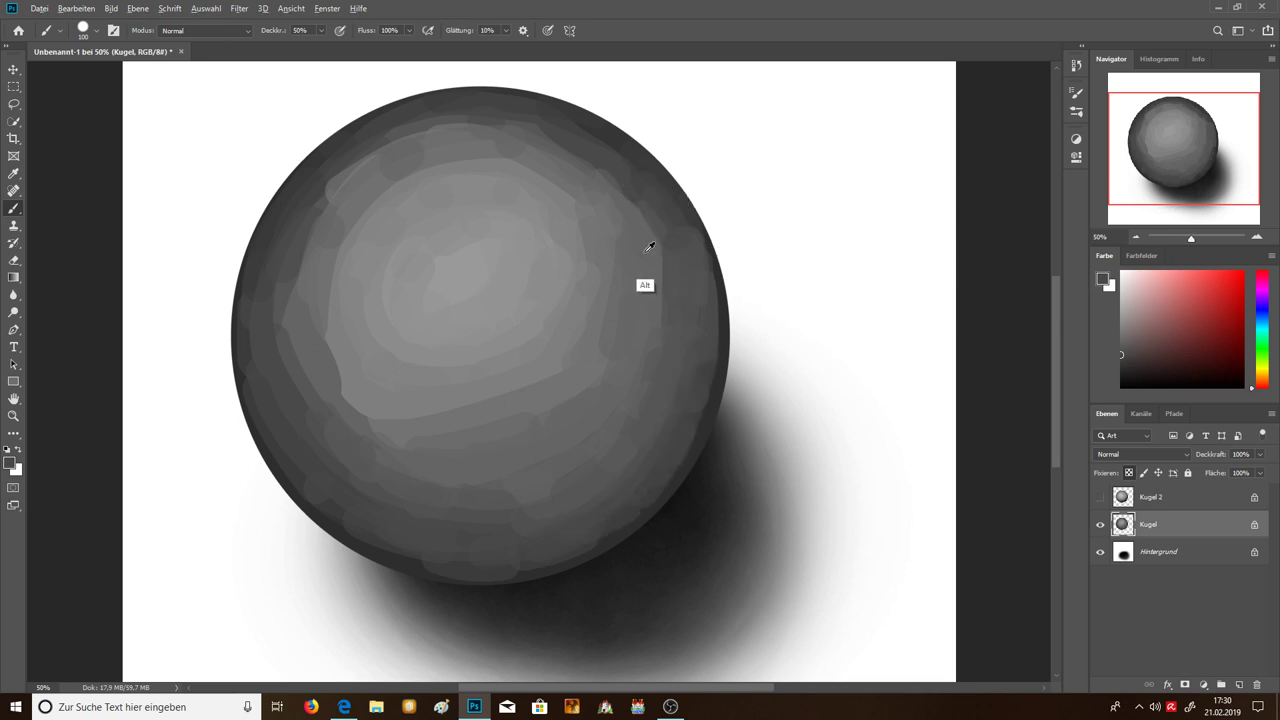
pyautogui.keyDown('alt'); pyautogui.click(651, 252); pyautogui.keyUp('alt')
pyautogui.keyDown('alt'); pyautogui.click(659, 219); pyautogui.keyUp('alt')
pyautogui.moveTo(640, 223); pyautogui.dragTo(650, 393)
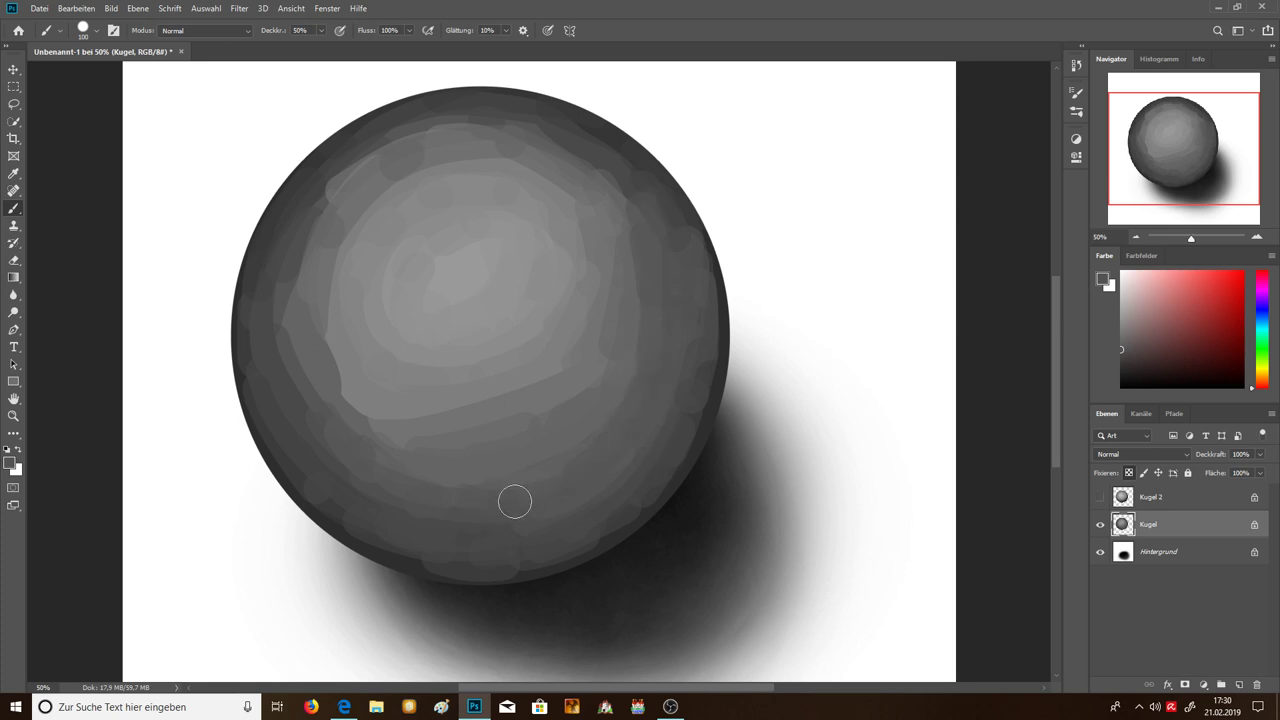
# Step: Sample a series of lighter and darker greys across the sphere's centre and lower right
pyautogui.keyDown('alt'); pyautogui.click(422, 470); pyautogui.keyUp('alt')
pyautogui.keyDown('alt'); pyautogui.click(585, 409); pyautogui.keyUp('alt')
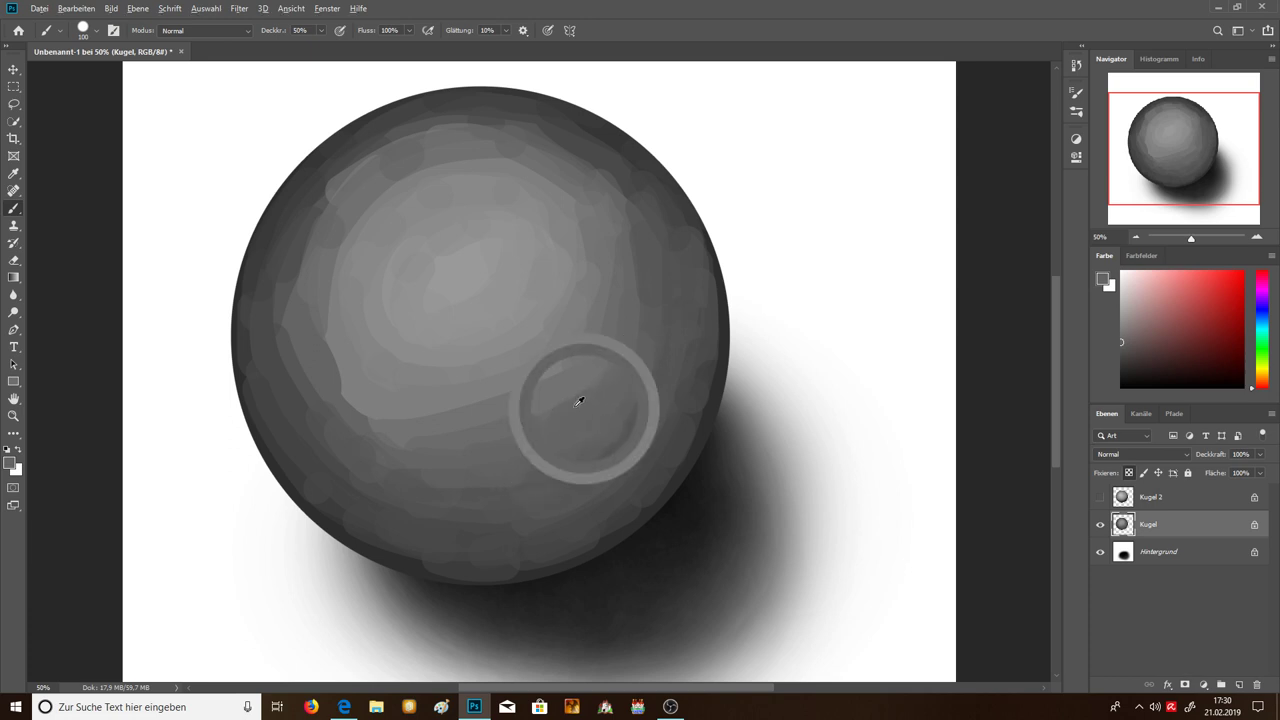
pyautogui.keyDown('alt'); pyautogui.click(520, 390); pyautogui.keyUp('alt')
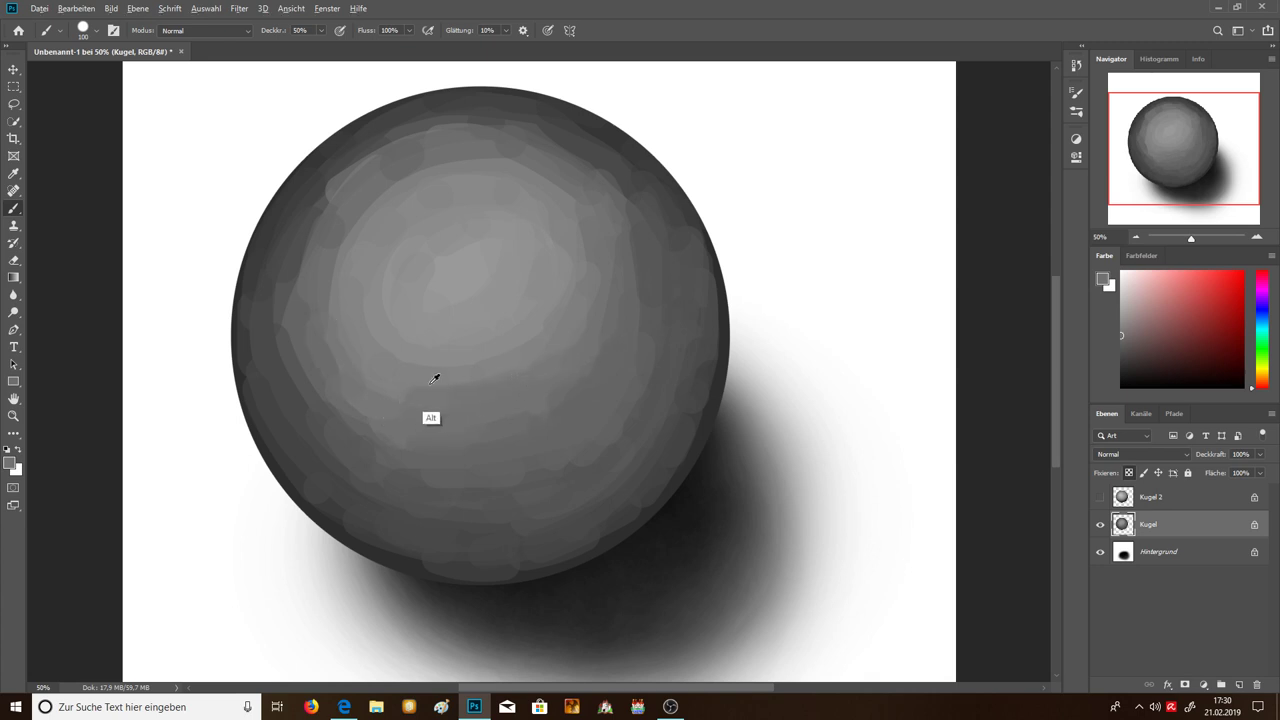
pyautogui.keyDown('alt'); pyautogui.click(400, 370); pyautogui.keyUp('alt')
pyautogui.keyDown('alt'); pyautogui.click(603, 250); pyautogui.keyUp('alt')
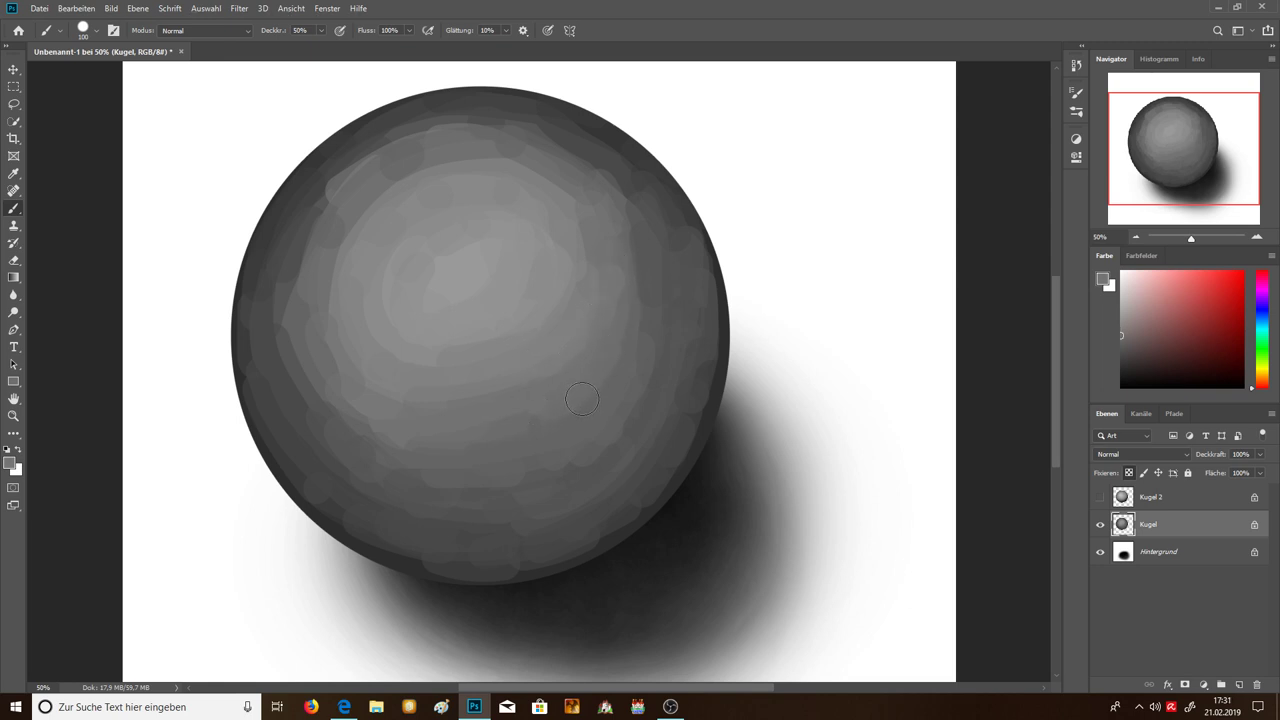
pyautogui.keyDown('alt'); pyautogui.click(582, 468); pyautogui.keyUp('alt')
pyautogui.keyDown('alt'); pyautogui.click(574, 436); pyautogui.keyUp('alt')
pyautogui.keyDown('alt'); pyautogui.click(661, 295); pyautogui.keyUp('alt')
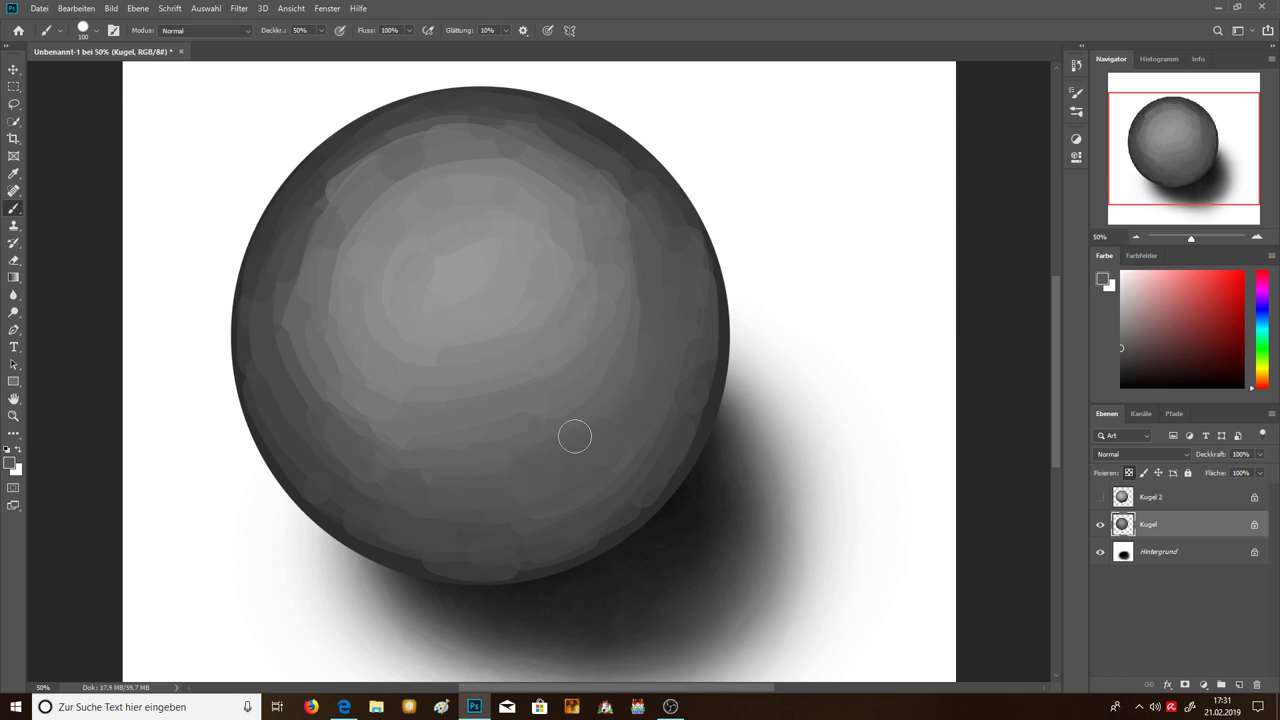
pyautogui.keyDown('alt'); pyautogui.click(410, 265); pyautogui.keyUp('alt')
pyautogui.keyDown('alt'); pyautogui.click(459, 266); pyautogui.keyUp('alt')
# Step: Sample a grey from the sphere's upper-left edge and glaze it lightly over the lower sphere
pyautogui.keyDown('alt'); pyautogui.click(338, 186); pyautogui.keyUp('alt')
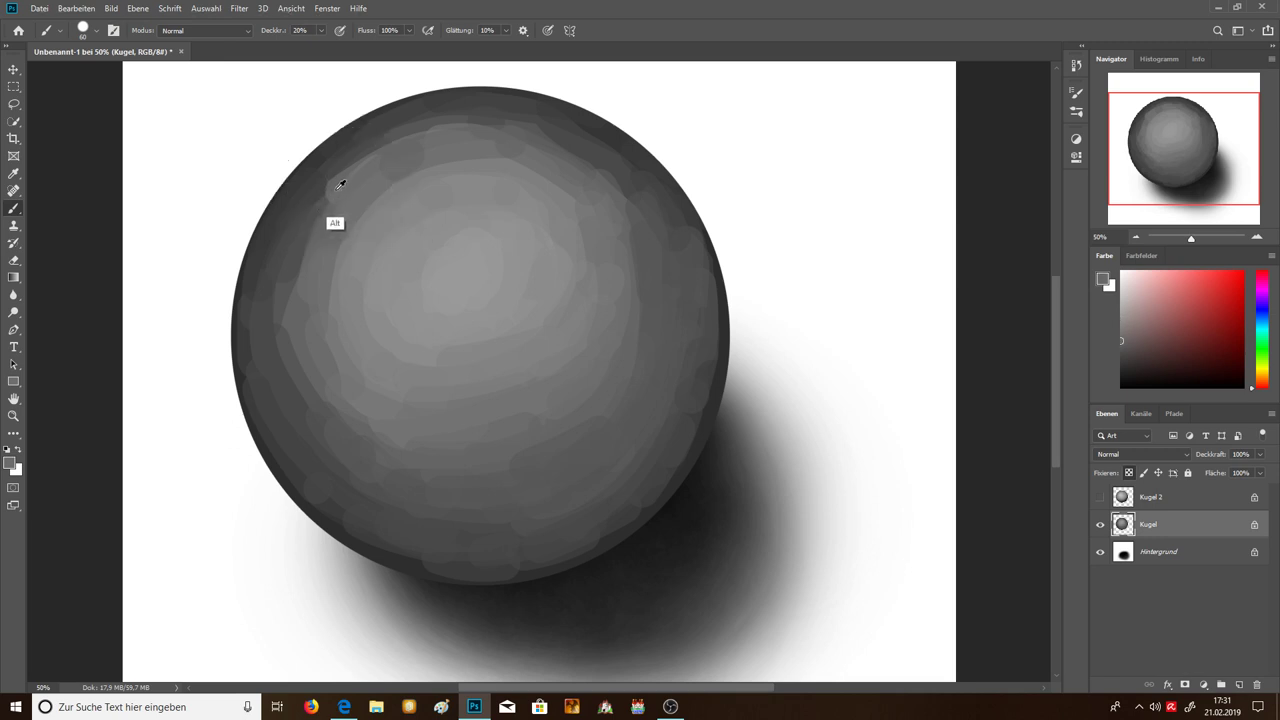
pyautogui.keyDown('alt'); pyautogui.click(303, 279); pyautogui.keyUp('alt')
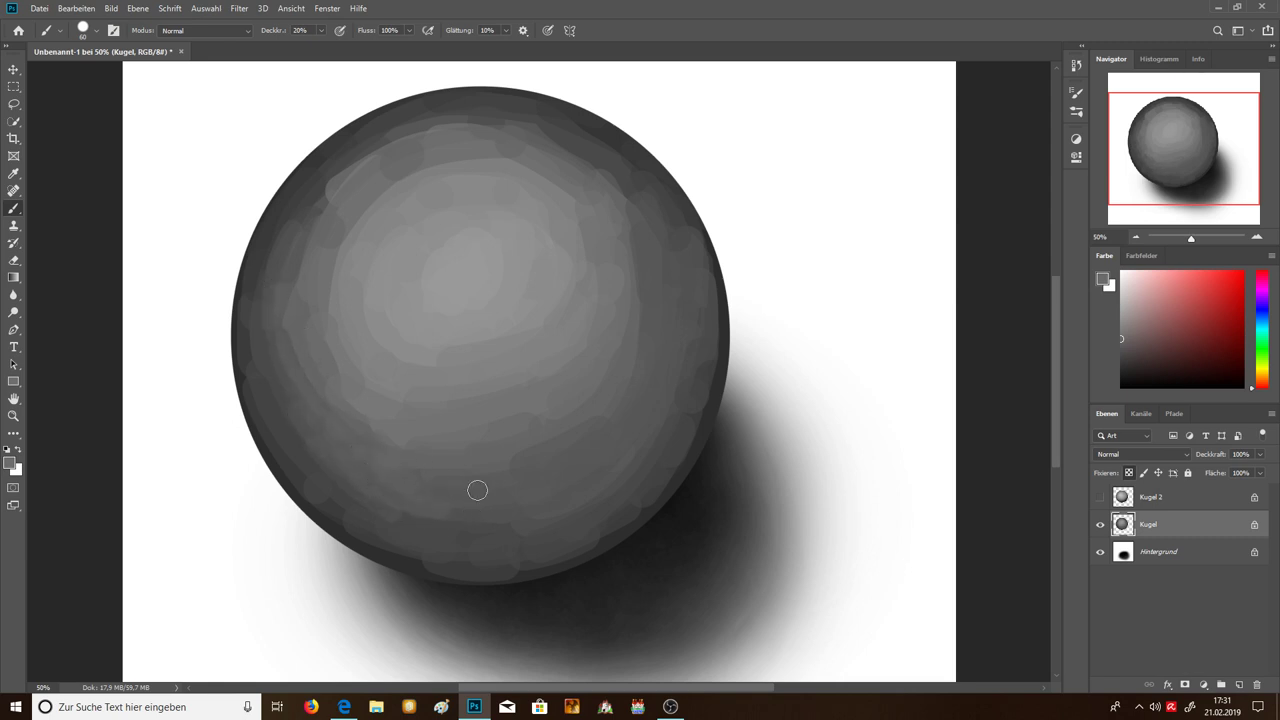
pyautogui.moveTo(454, 513); pyautogui.dragTo(512, 534)
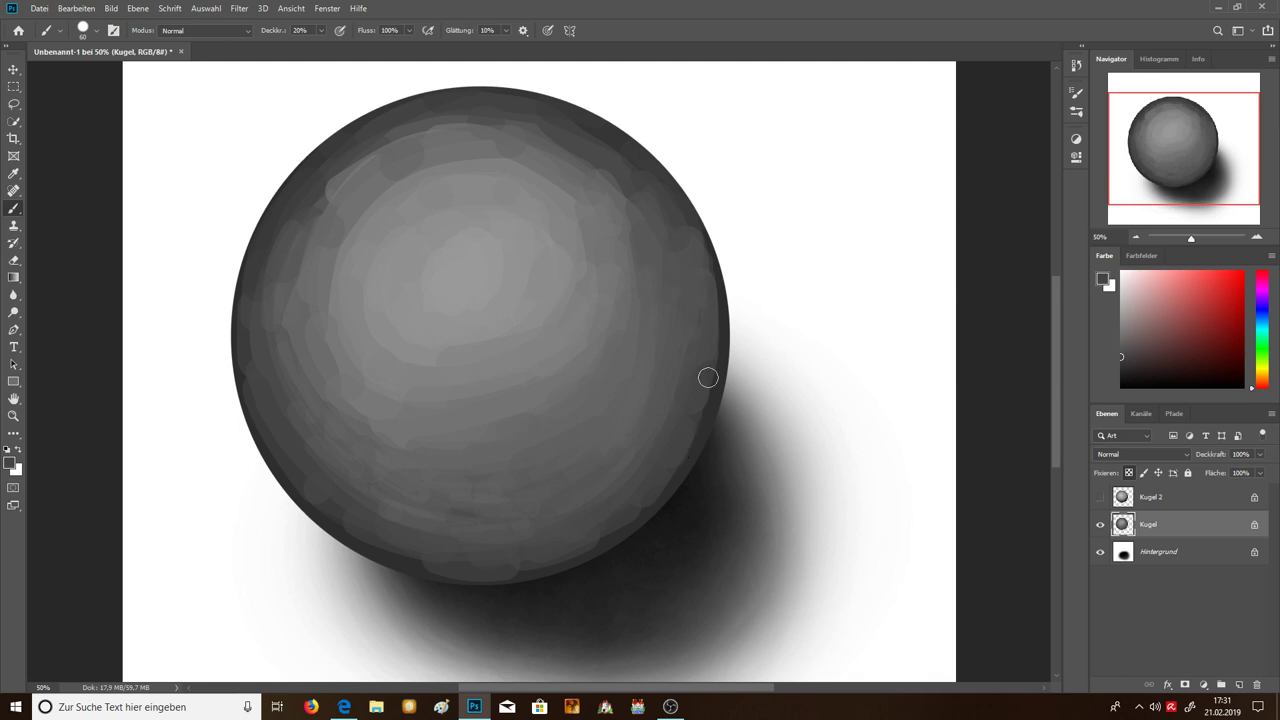
# Step: Sample a range of lighter and darker greys across the sphere's body and top edge
pyautogui.keyDown('alt'); pyautogui.click(704, 432); pyautogui.keyUp('alt')
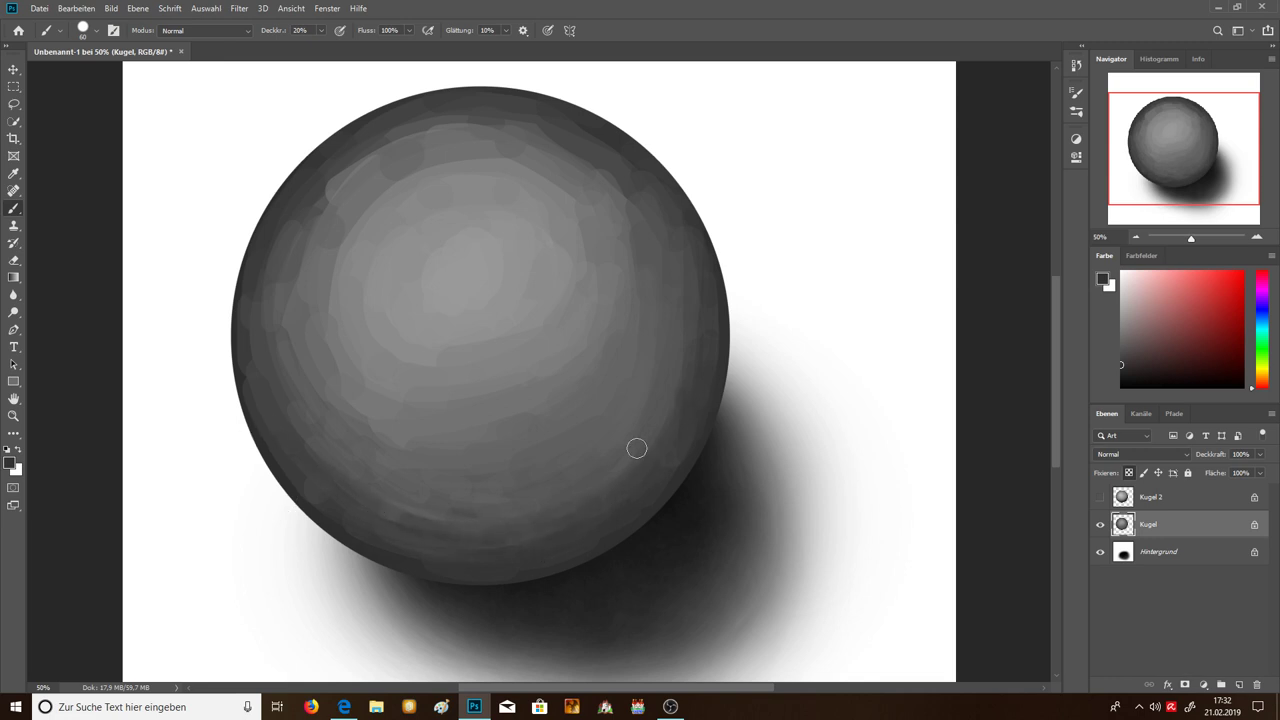
pyautogui.keyDown('alt'); pyautogui.click(608, 446); pyautogui.keyUp('alt')
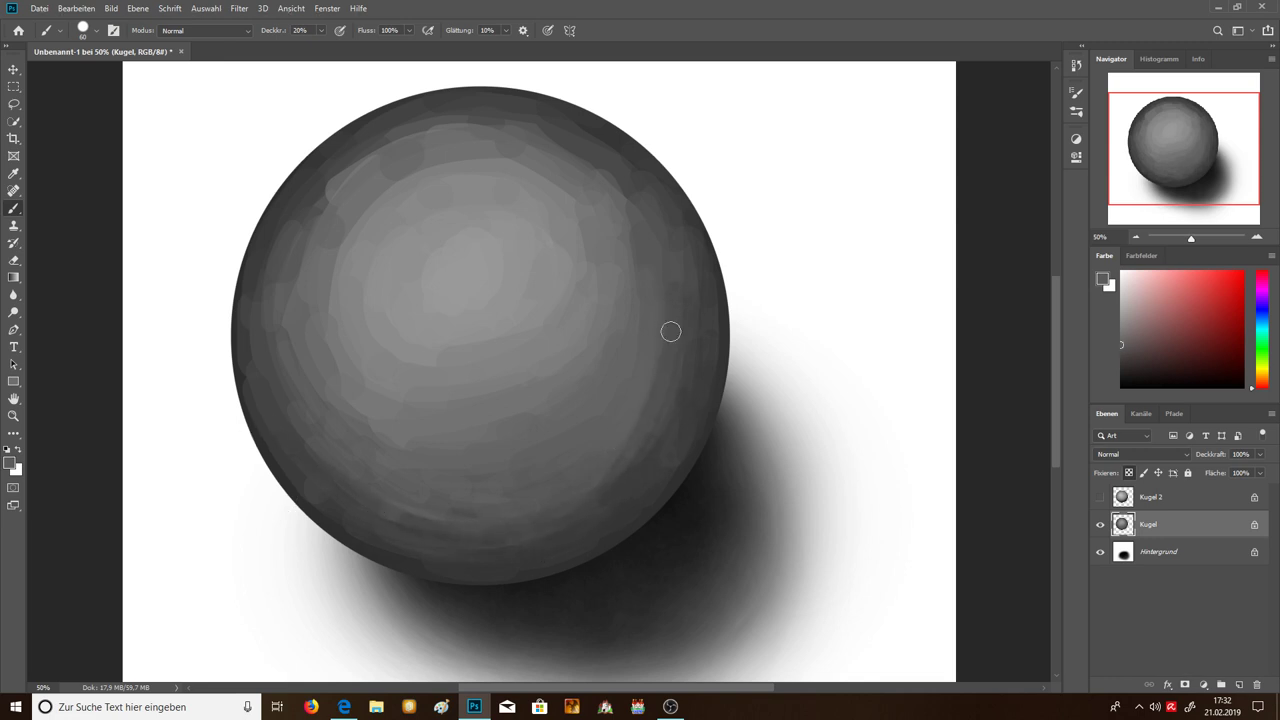
pyautogui.keyDown('alt'); pyautogui.click(448, 580); pyautogui.keyUp('alt')
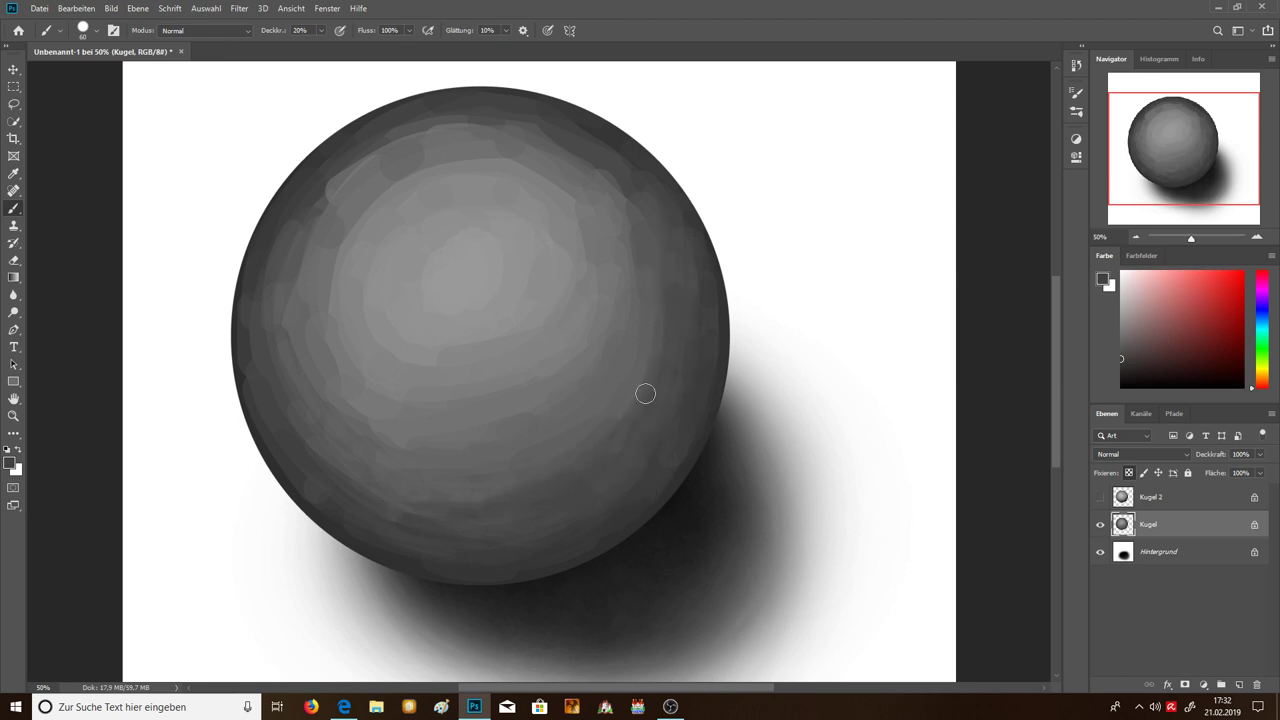
pyautogui.keyDown('alt'); pyautogui.click(628, 400); pyautogui.keyUp('alt')
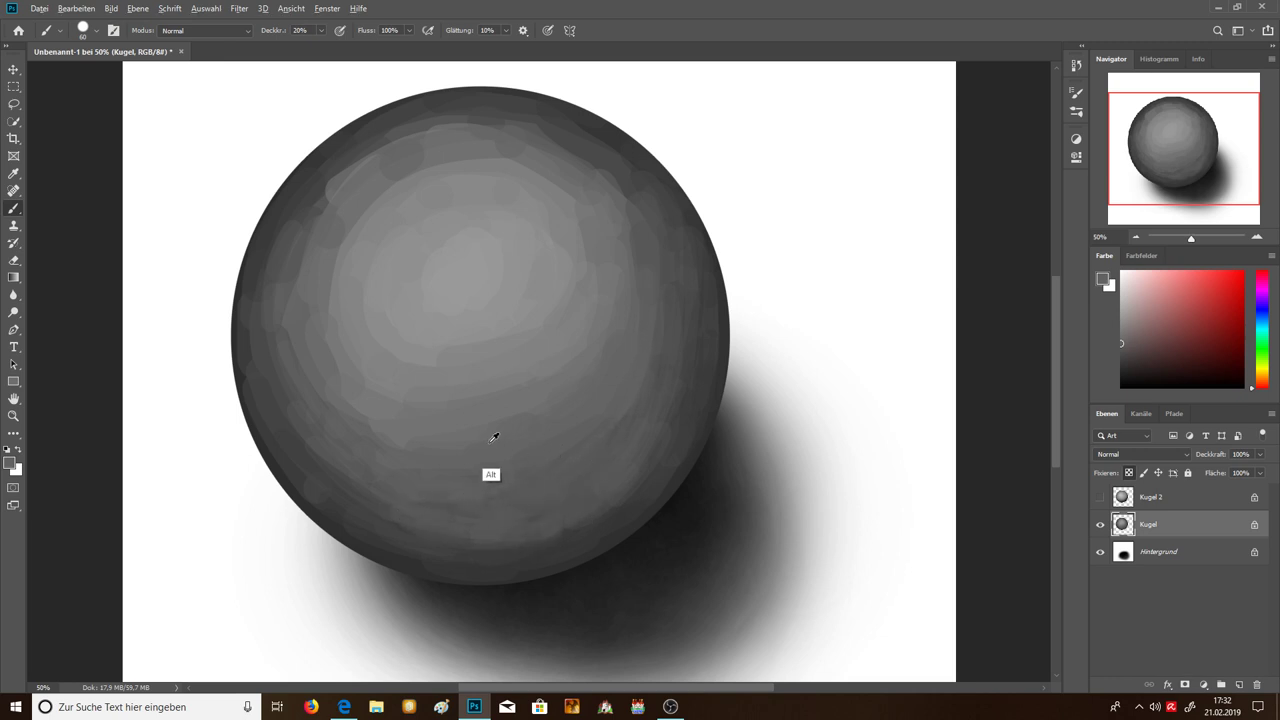
pyautogui.keyDown('alt'); pyautogui.click(435, 434); pyautogui.keyUp('alt')
pyautogui.keyDown('alt'); pyautogui.click(480, 363); pyautogui.keyUp('alt')
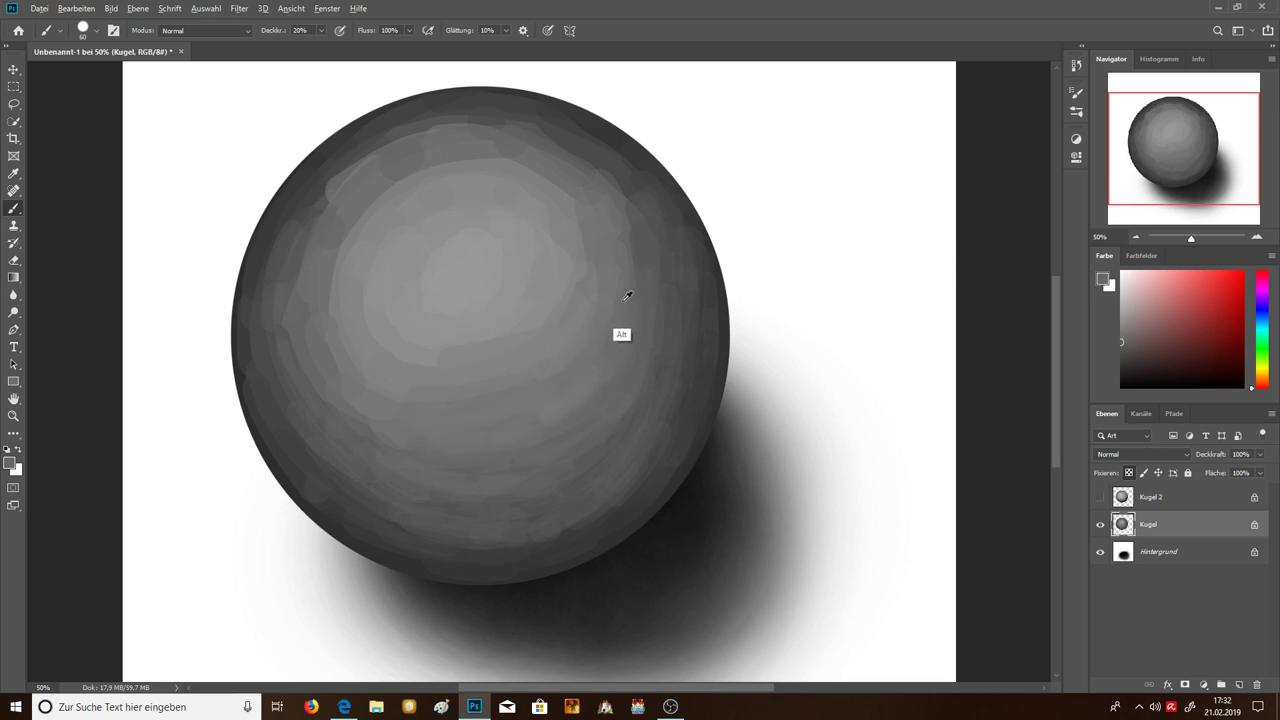
pyautogui.keyDown('alt'); pyautogui.click(624, 292); pyautogui.keyUp('alt')
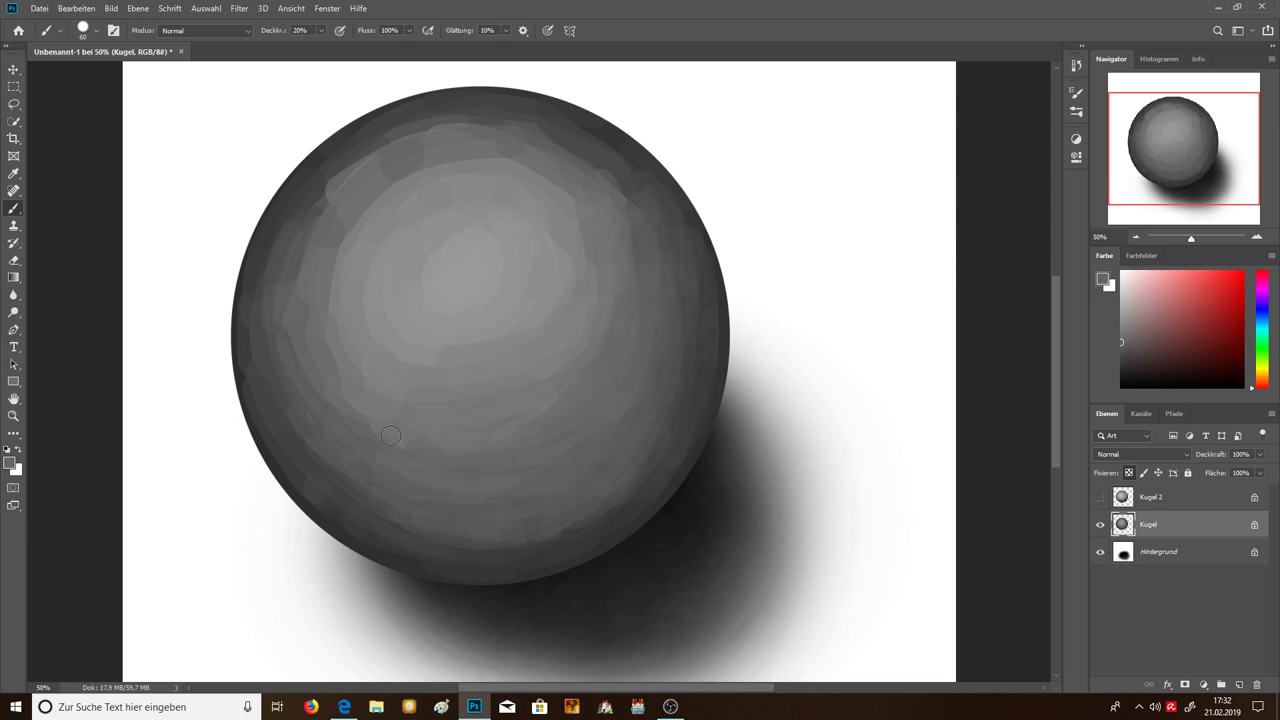
pyautogui.keyDown('alt'); pyautogui.click(507, 550); pyautogui.keyUp('alt')
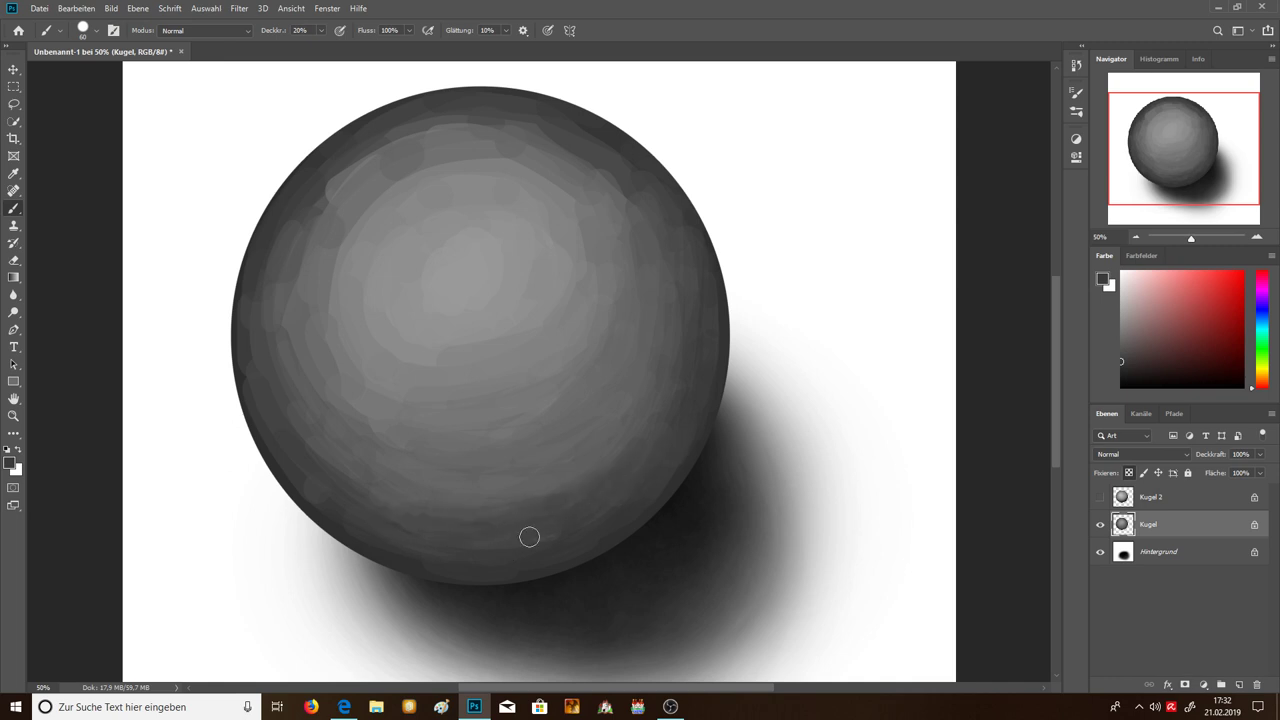
pyautogui.keyDown('alt'); pyautogui.click(475, 524); pyautogui.keyUp('alt')
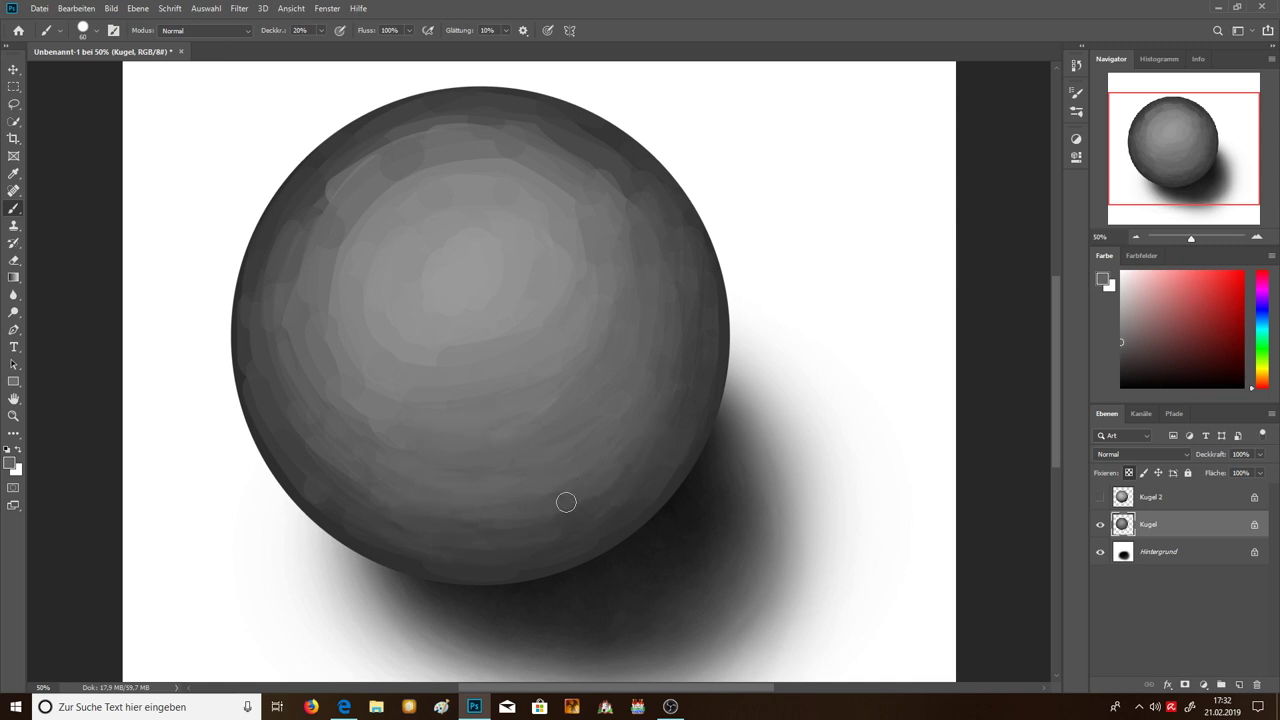
pyautogui.keyDown('alt'); pyautogui.click(629, 150); pyautogui.keyUp('alt')
pyautogui.keyDown('alt'); pyautogui.click(620, 132); pyautogui.keyUp('alt')
# Step: Pick more greys from the sphere, then paint faint blending strokes along its upper-right and upper-left edges
pyautogui.press('alt')
pyautogui.keyDown('alt'); pyautogui.click(606, 471); pyautogui.keyUp('alt')
pyautogui.keyDown('alt'); pyautogui.click(390, 272); pyautogui.keyUp('alt')
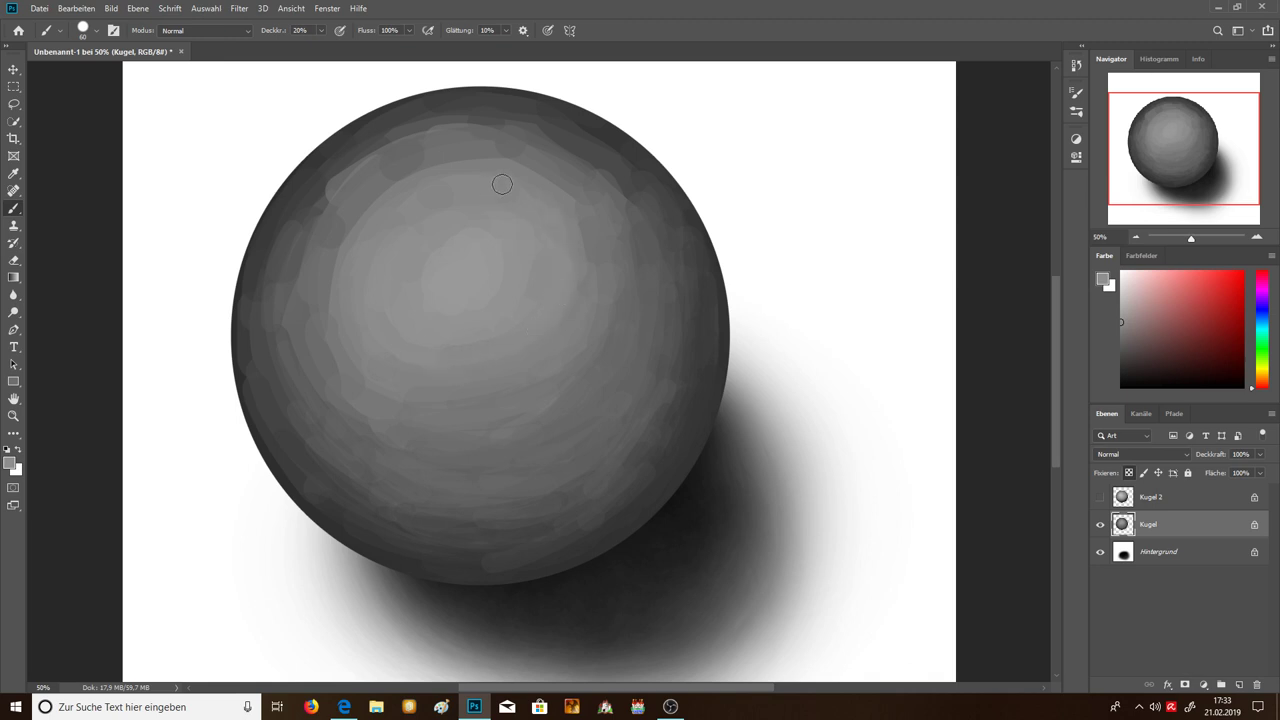
pyautogui.keyDown('alt'); pyautogui.click(509, 229); pyautogui.keyUp('alt')
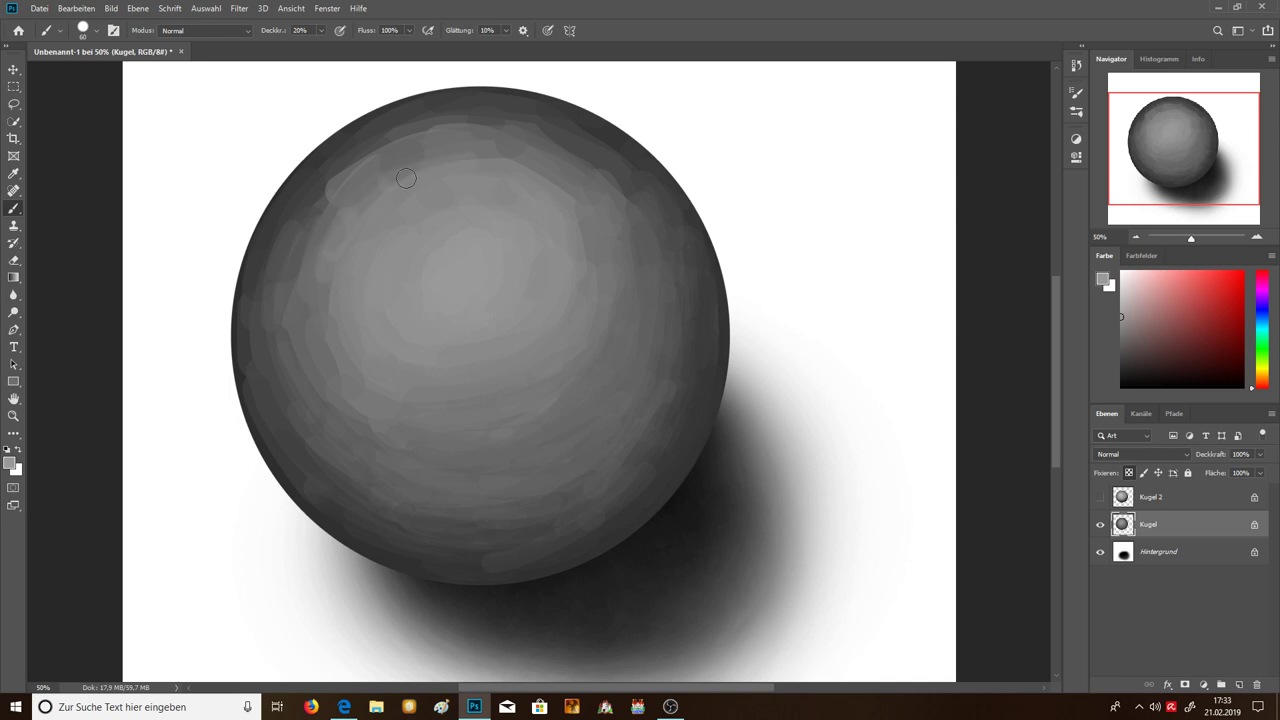
pyautogui.keyDown('alt'); pyautogui.click(327, 236); pyautogui.keyUp('alt')
pyautogui.keyDown('alt'); pyautogui.click(327, 235); pyautogui.keyUp('alt')
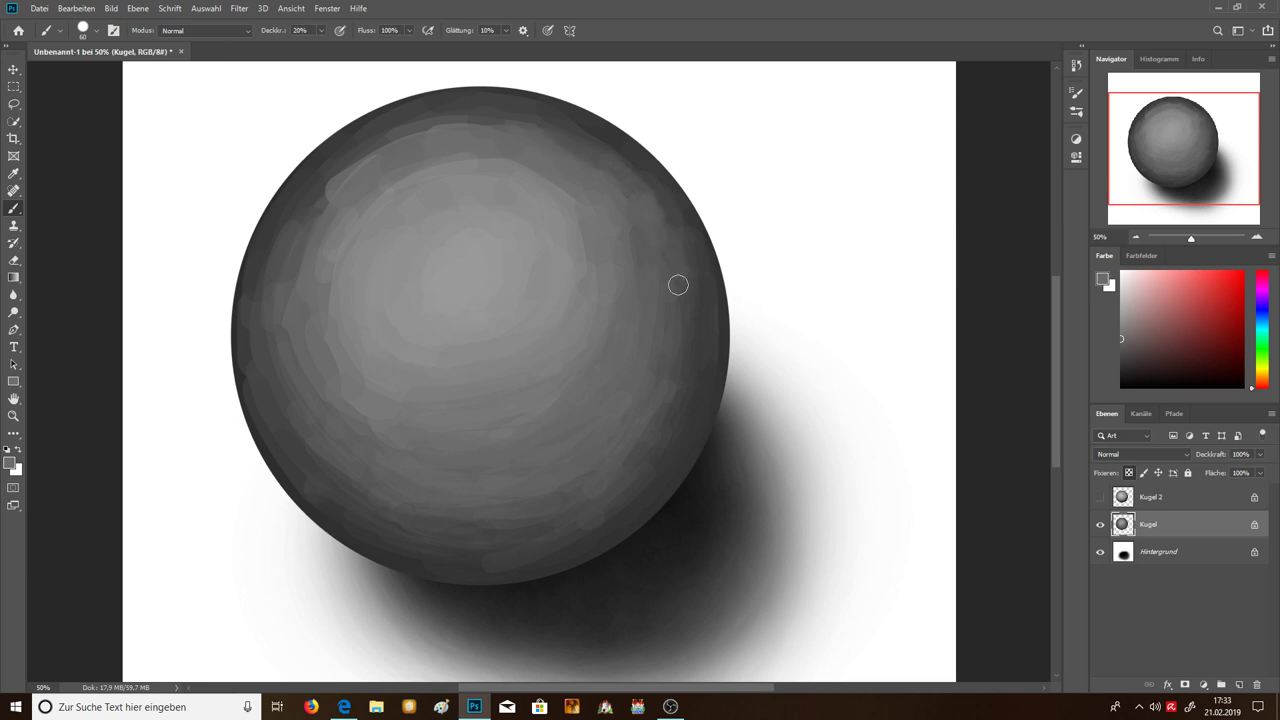
pyautogui.moveTo(636, 167); pyautogui.dragTo(594, 137)
pyautogui.moveTo(251, 291); pyautogui.dragTo(335, 171)
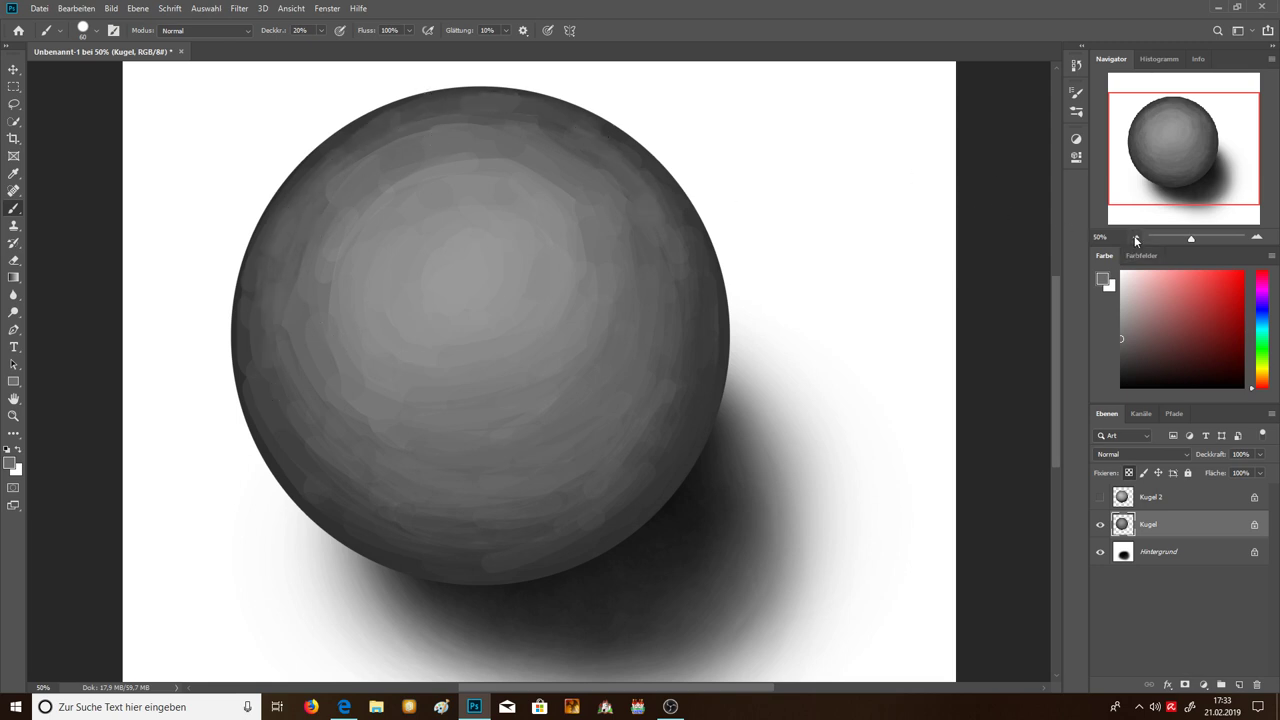
pyautogui.click(1135, 236)
pyautogui.click(1135, 236)
pyautogui.click(1135, 236)
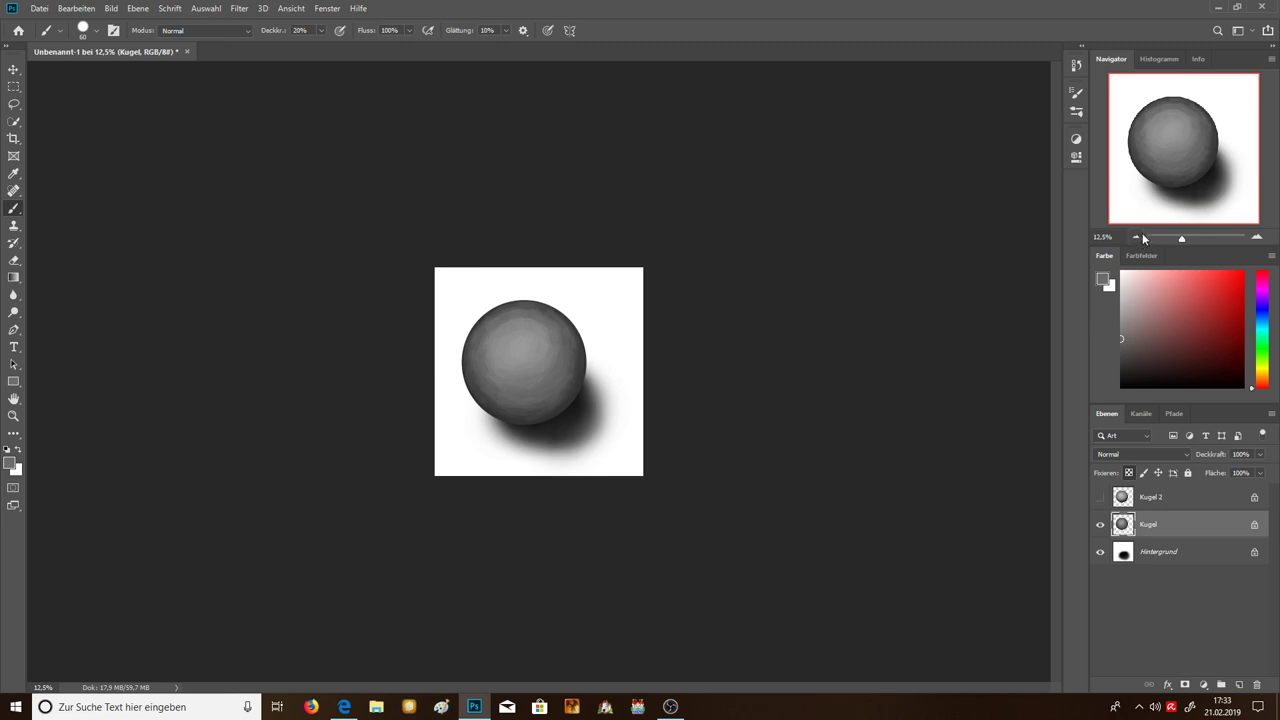
pyautogui.click(1257, 237)
pyautogui.click(1257, 237)
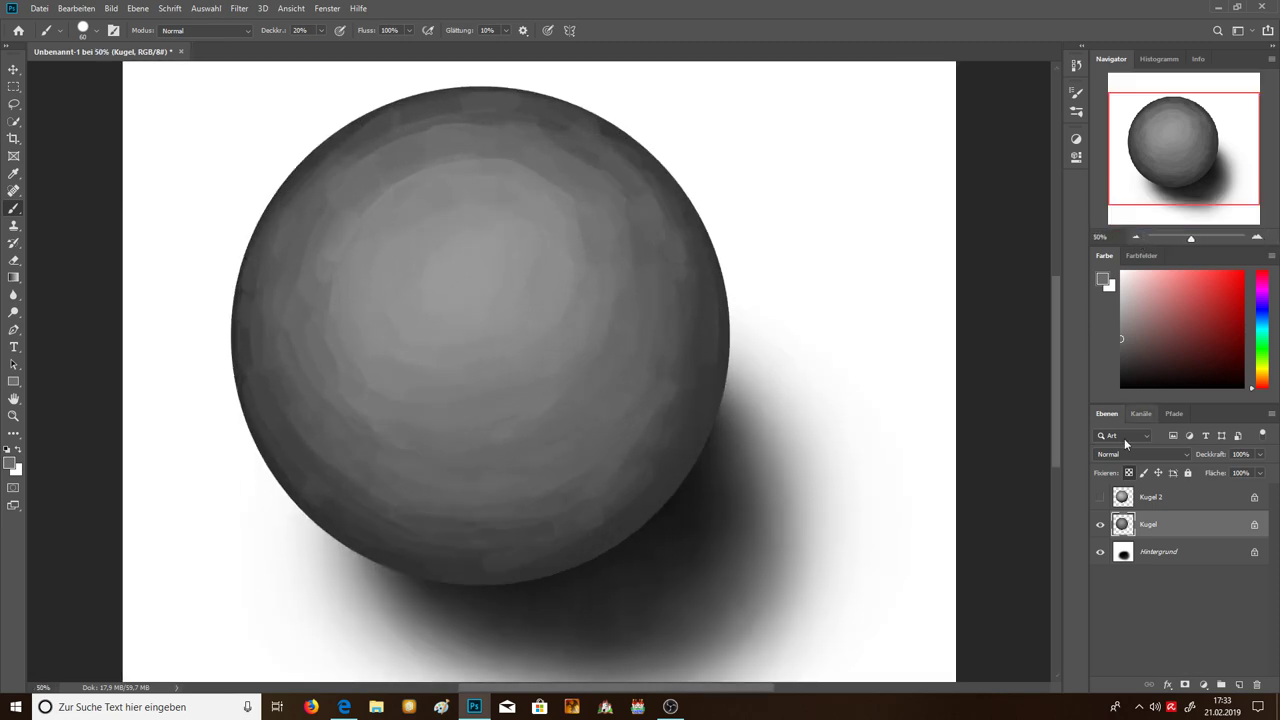
pyautogui.click(1102, 497)
pyautogui.click(1100, 497)
pyautogui.click(1100, 497)
pyautogui.click(1100, 497)
pyautogui.click(1135, 237)
pyautogui.click(1135, 237)
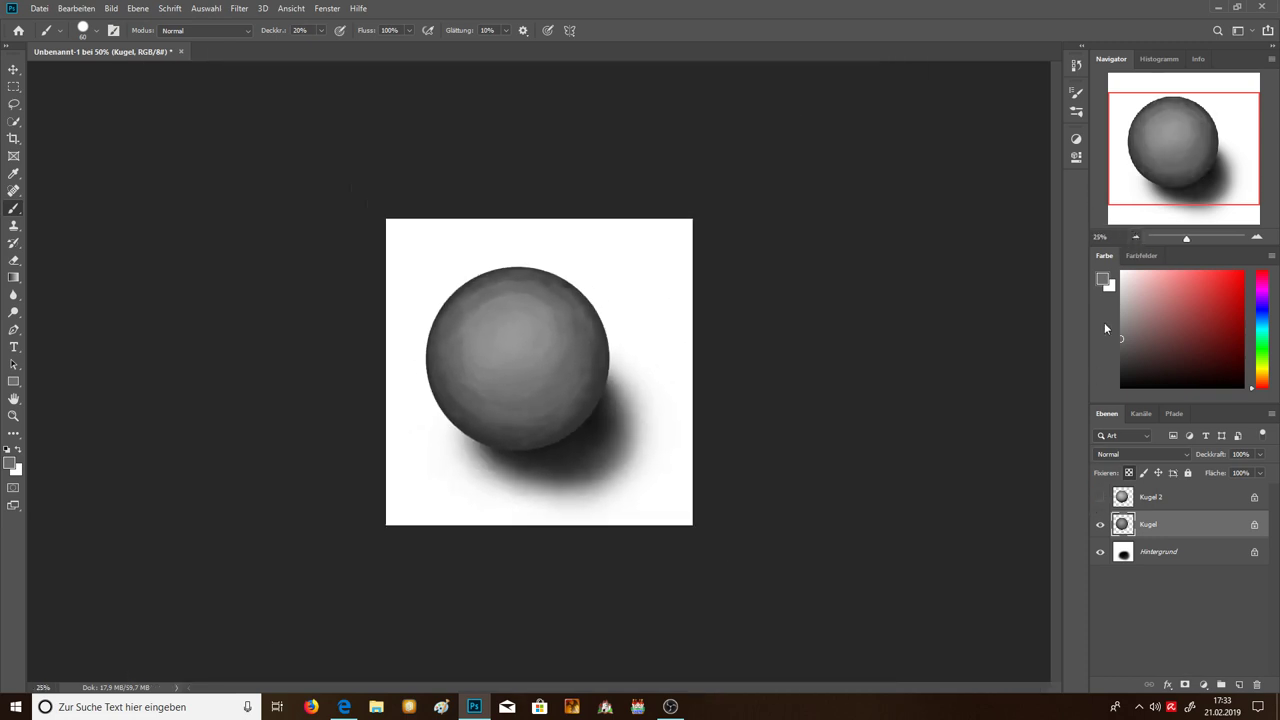
pyautogui.click(1100, 497)
pyautogui.click(1101, 498)
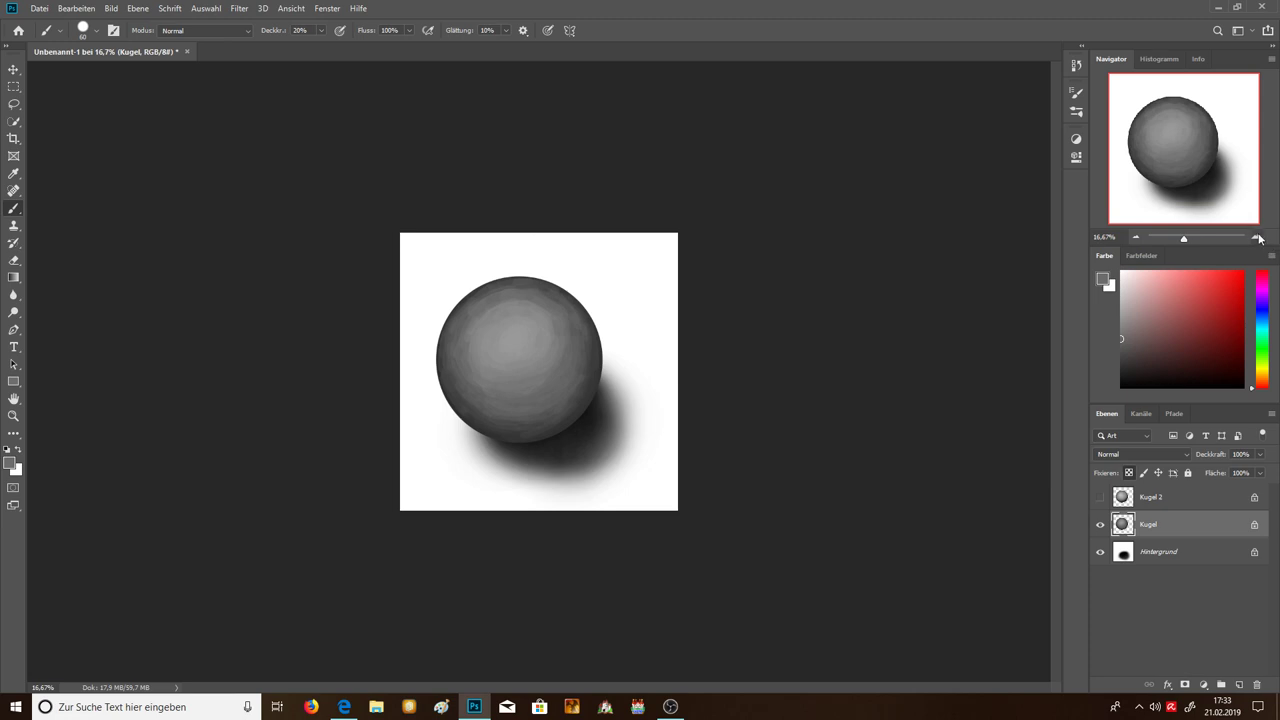
pyautogui.click(1257, 237)
pyautogui.click(1257, 237)
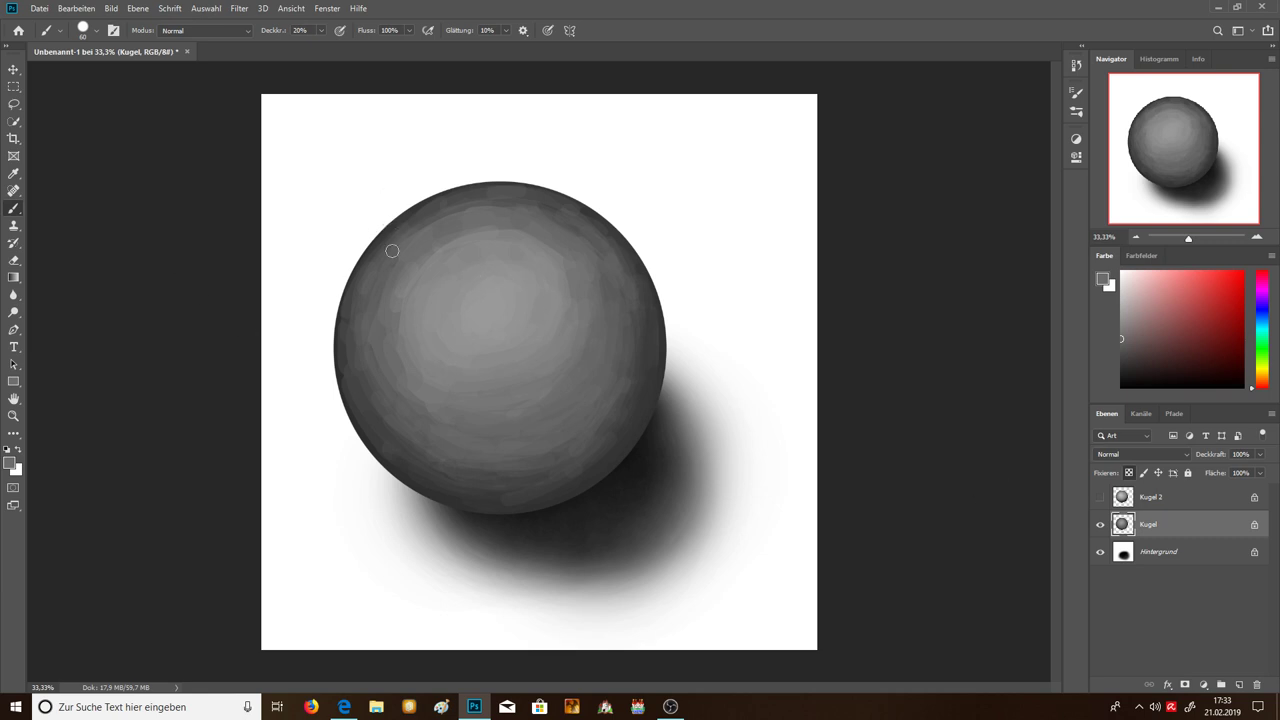
# Step: Switch to white with a fully soft 0% hardness brush enlarged to 1200 px
pyautogui.click(17, 451)
pyautogui.click(96, 30)
pyautogui.moveTo(118, 104); pyautogui.dragTo(50, 94)
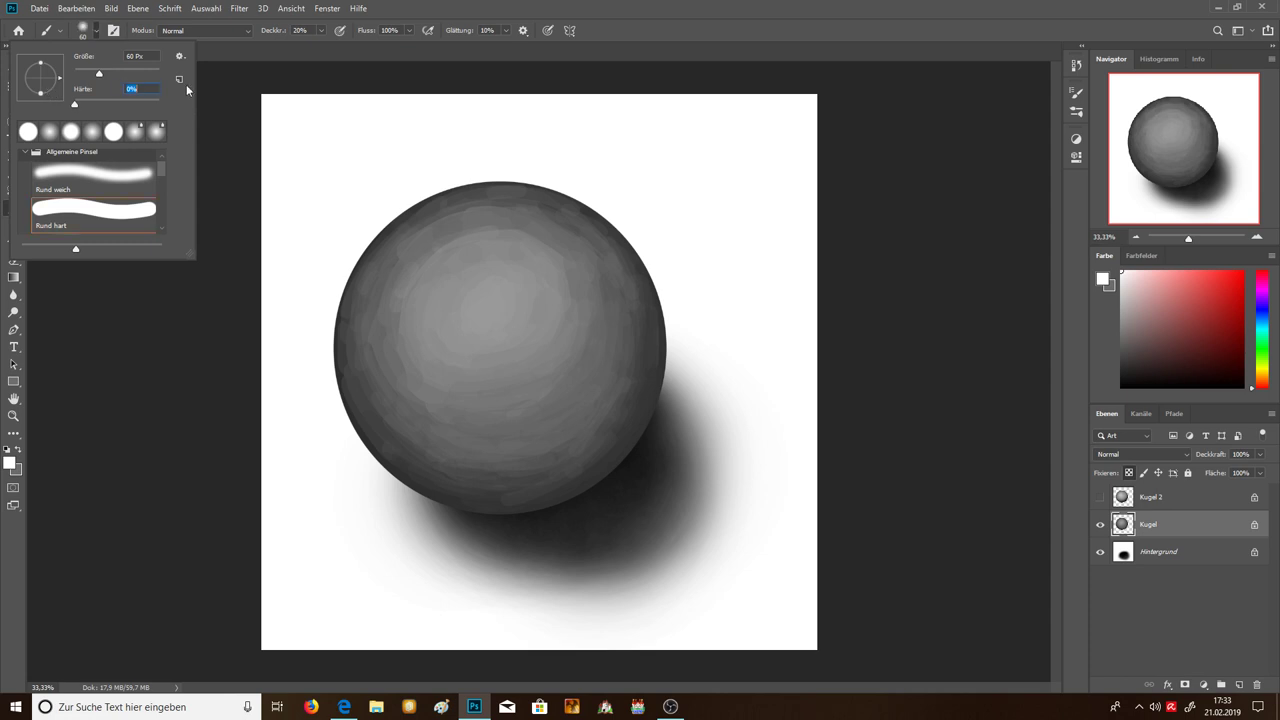
pyautogui.press('Return')
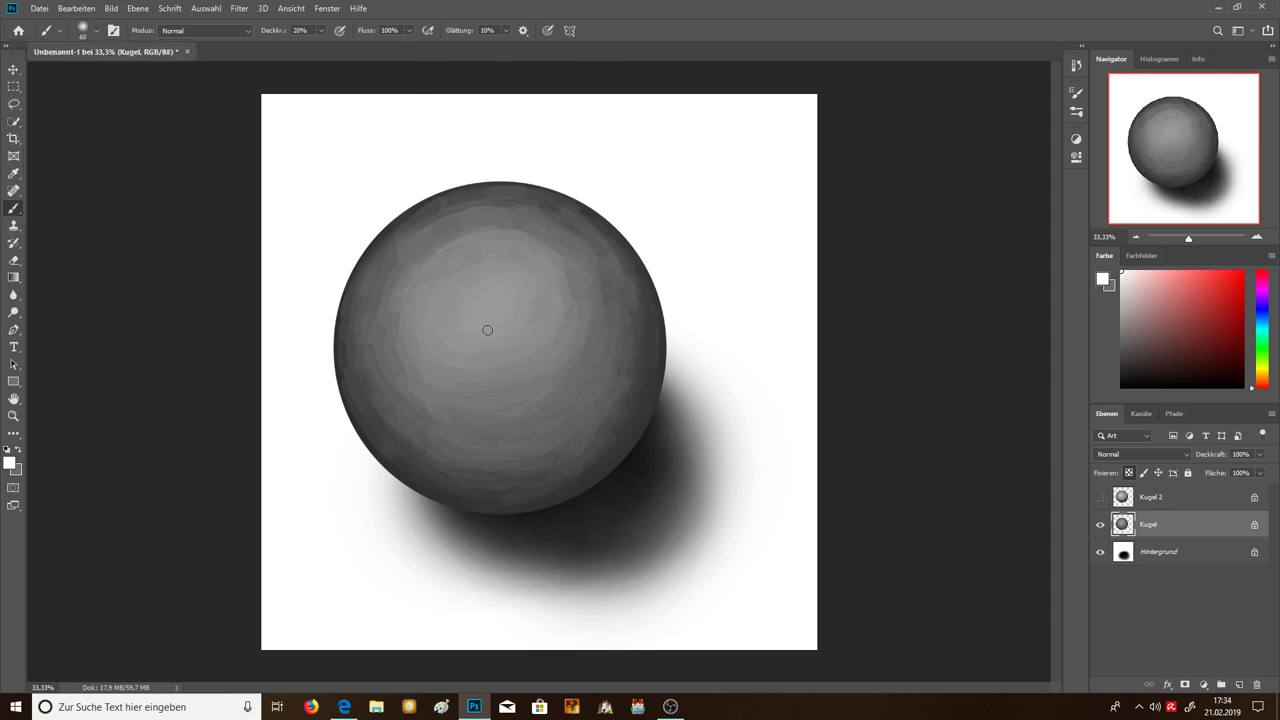
pyautogui.press(']')
pyautogui.press(']')
pyautogui.press(']')
pyautogui.press(']')
pyautogui.press(']')
pyautogui.press(']')
pyautogui.press(']')
pyautogui.press(']')
pyautogui.press(']')
pyautogui.press(']')
pyautogui.press(']')
pyautogui.press(']')
pyautogui.press(']')
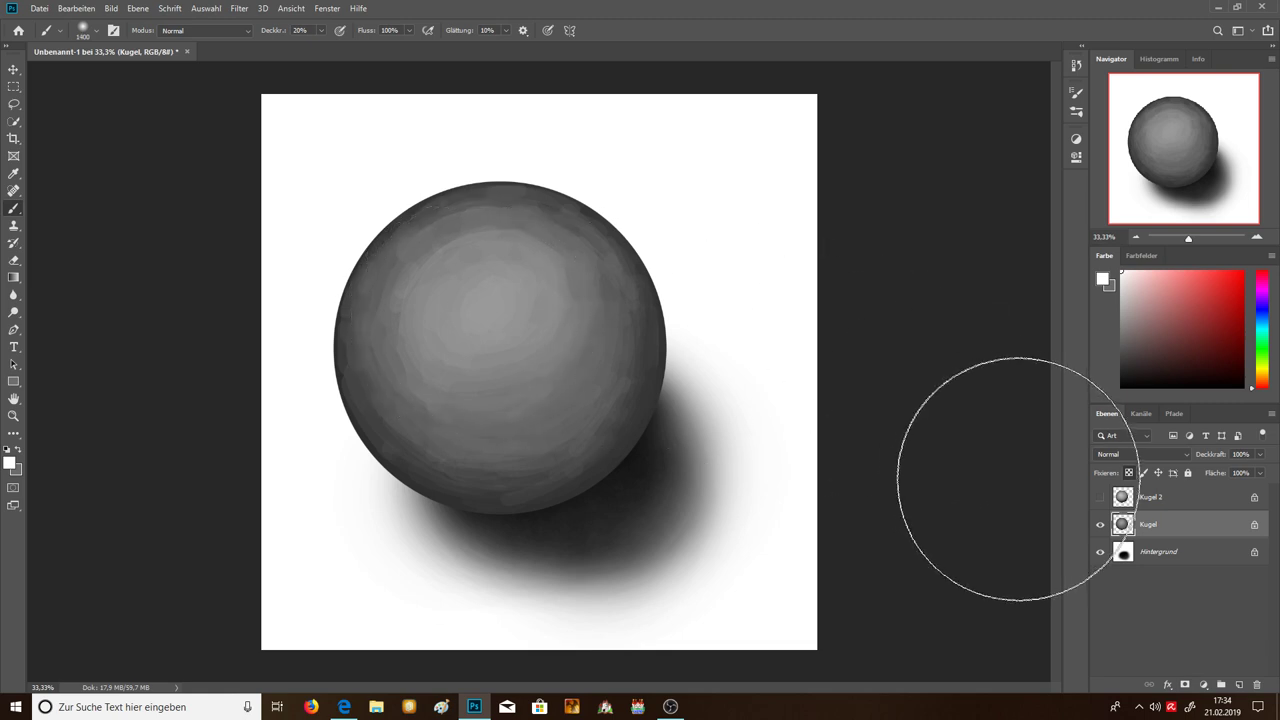
# Step: Toggle Kugel 2 for comparison, then set the brush to 1700 px at 10% opacity
pyautogui.click(1100, 497)
pyautogui.click(1099, 499)
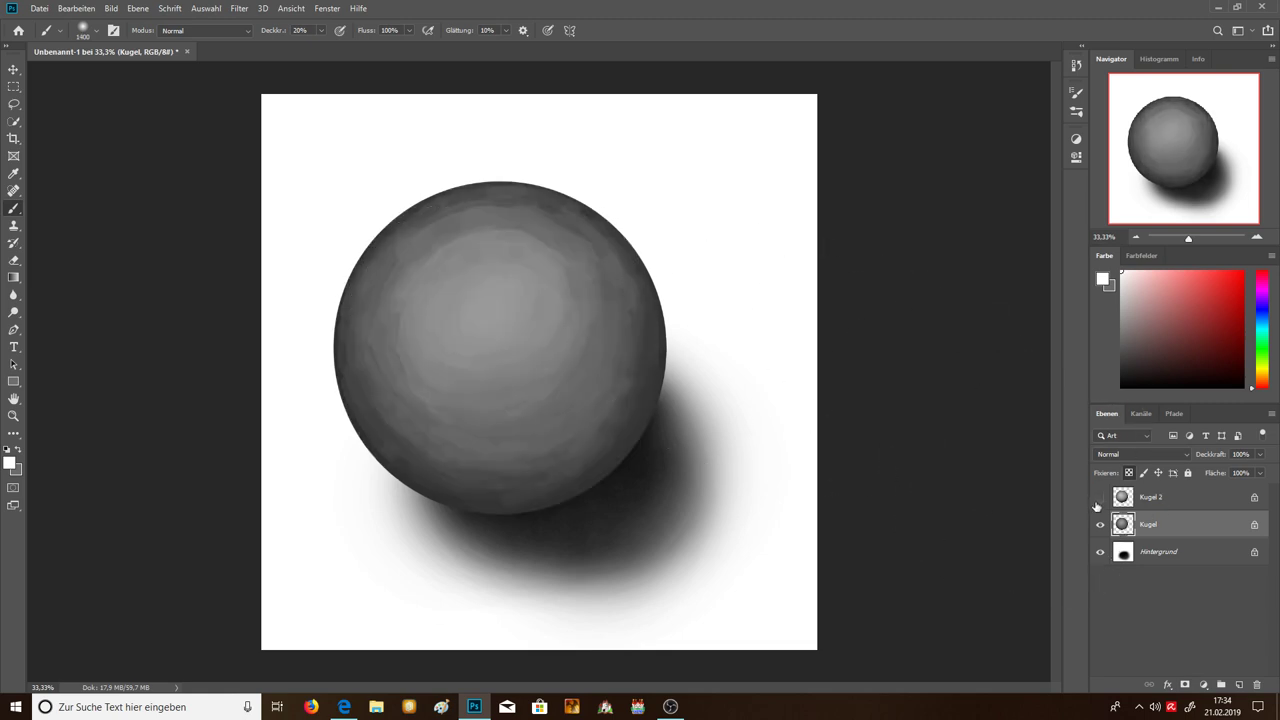
pyautogui.click(1099, 499)
pyautogui.click(1099, 499)
pyautogui.press(']')
pyautogui.press(']')
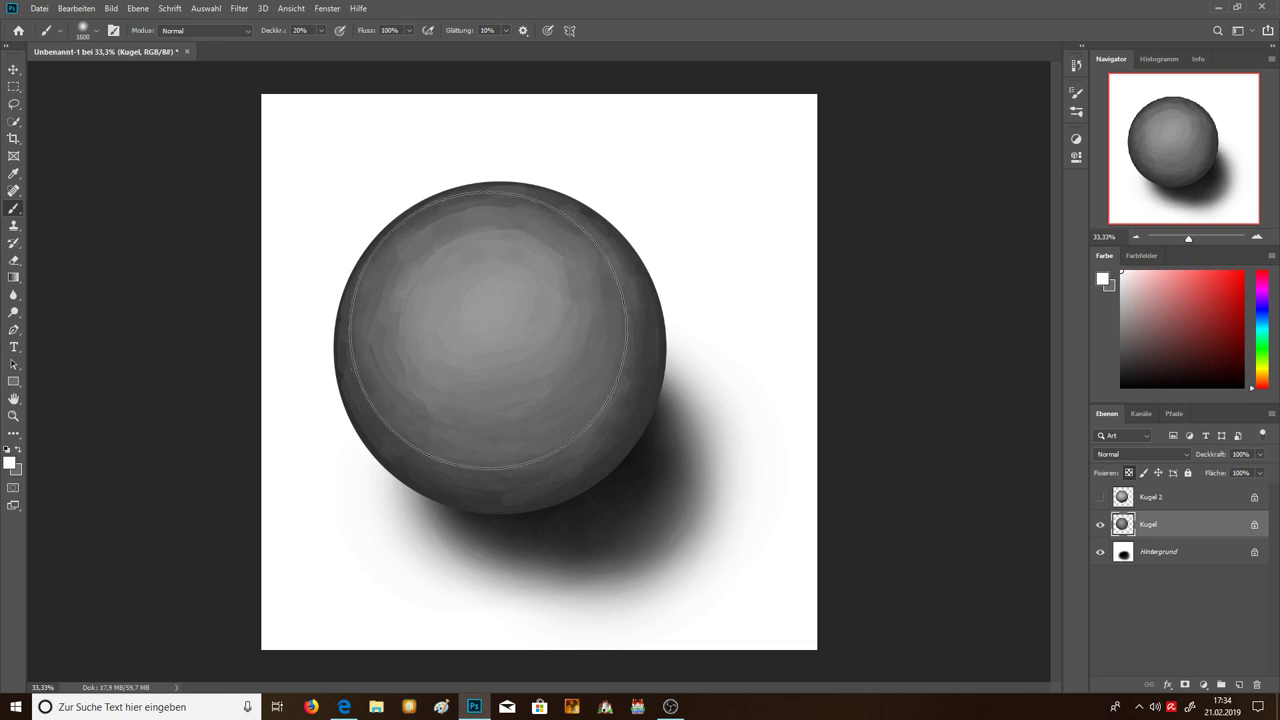
pyautogui.press('1')
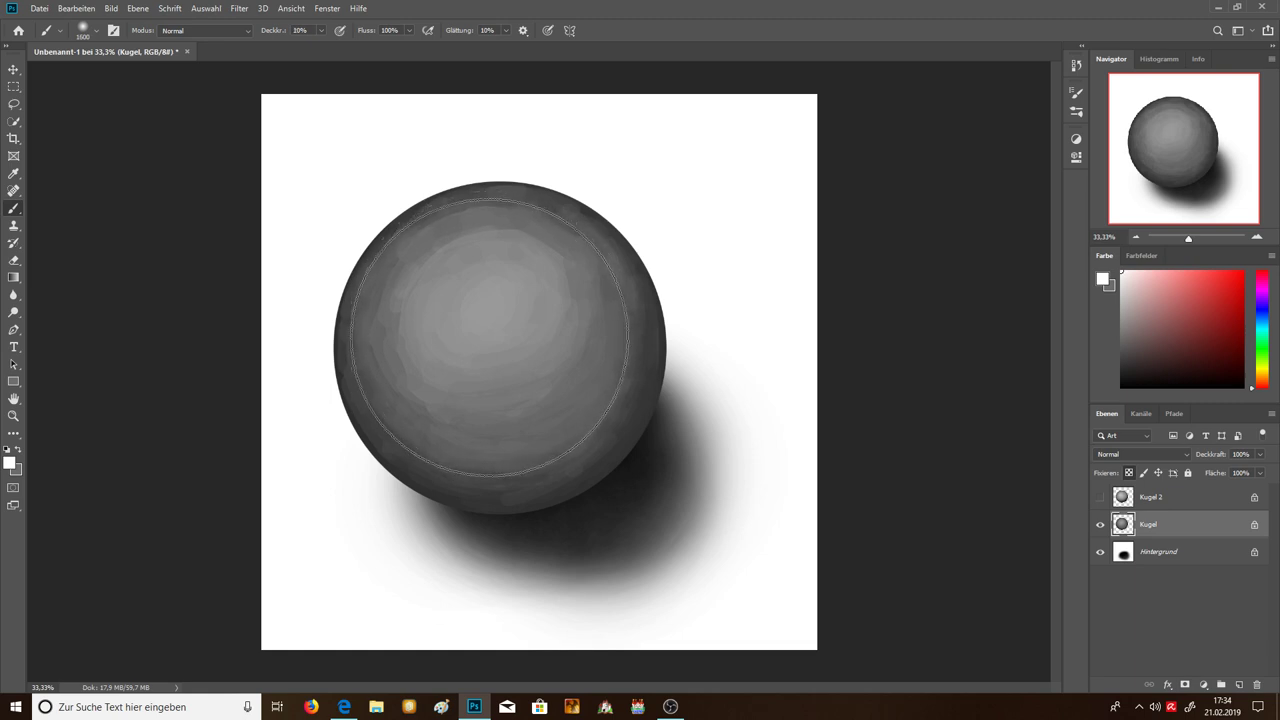
pyautogui.press(']')
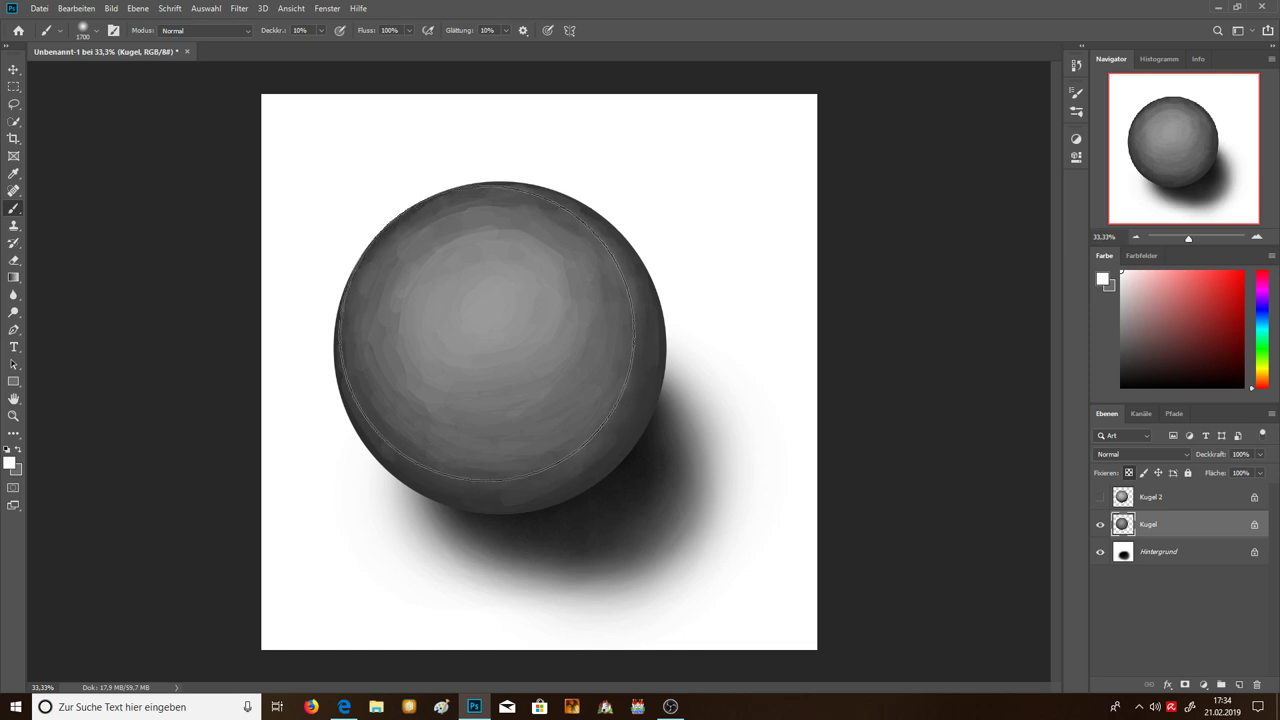
# Step: Dab two soft white glows onto the sphere's centre and compare against Kugel 2
pyautogui.click(486, 332)
pyautogui.click(500, 356)
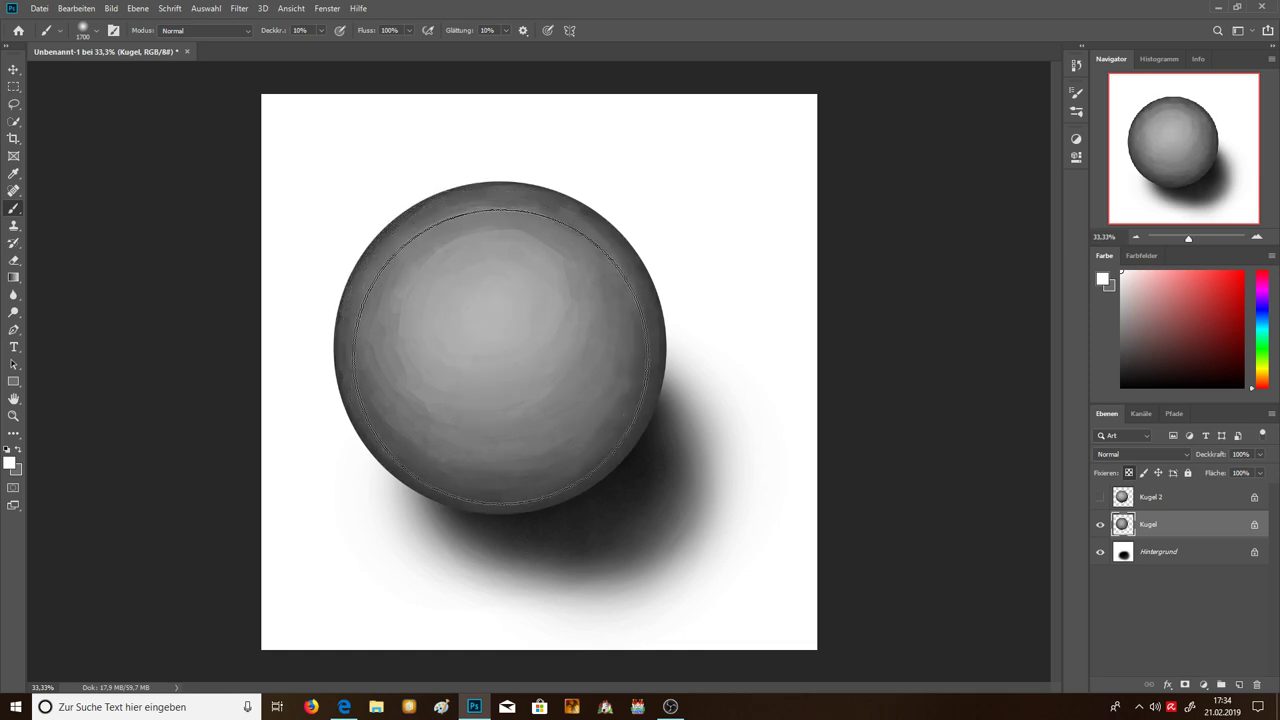
pyautogui.click(1134, 237)
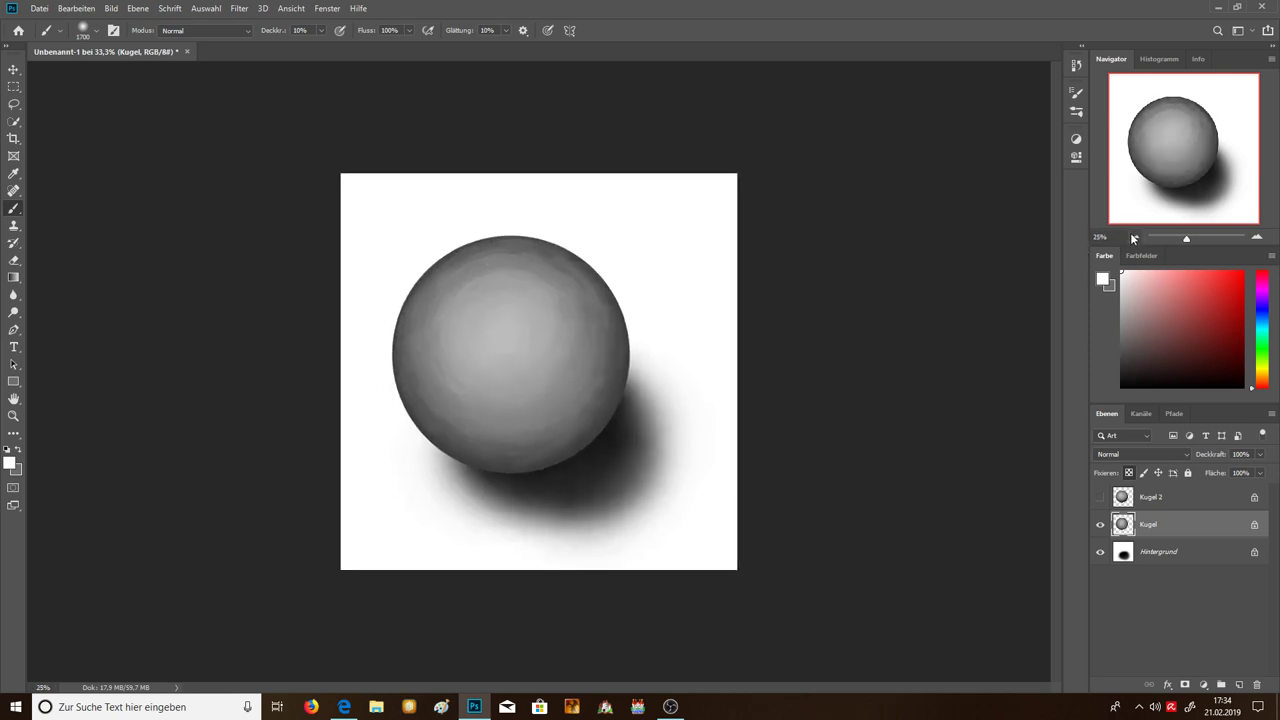
pyautogui.click(1101, 498)
pyautogui.click(1103, 499)
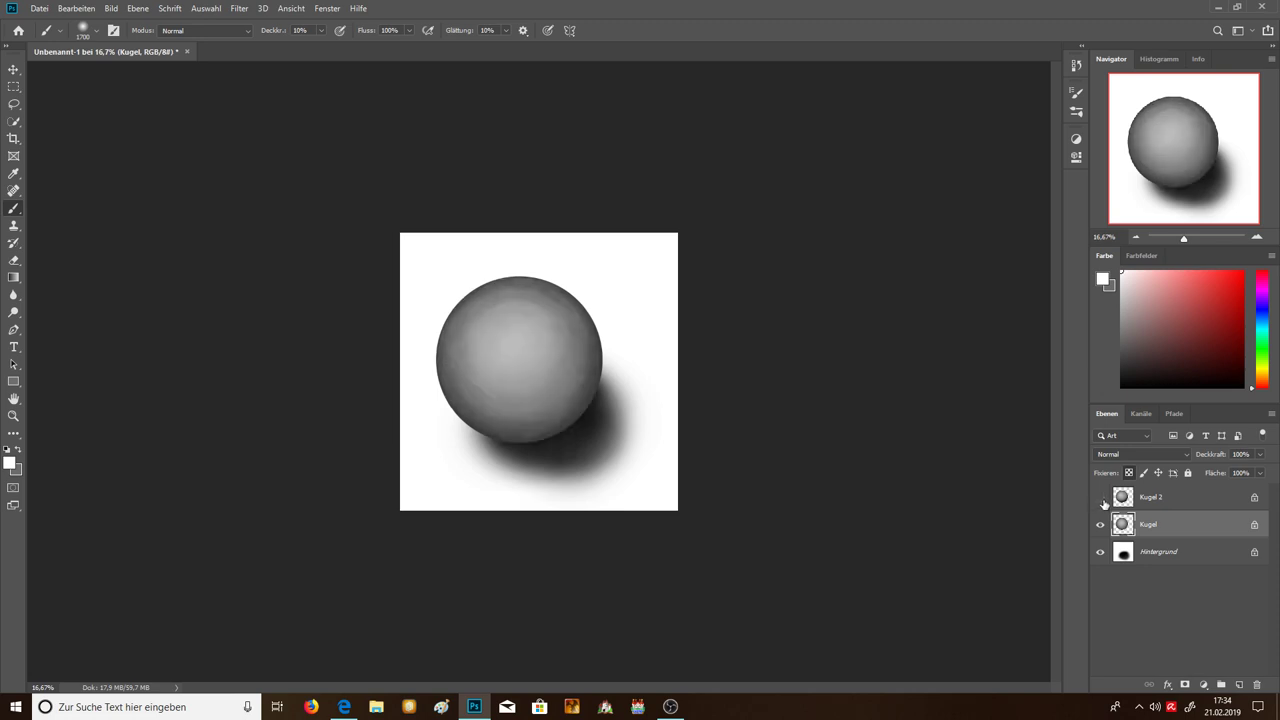
pyautogui.click(1257, 238)
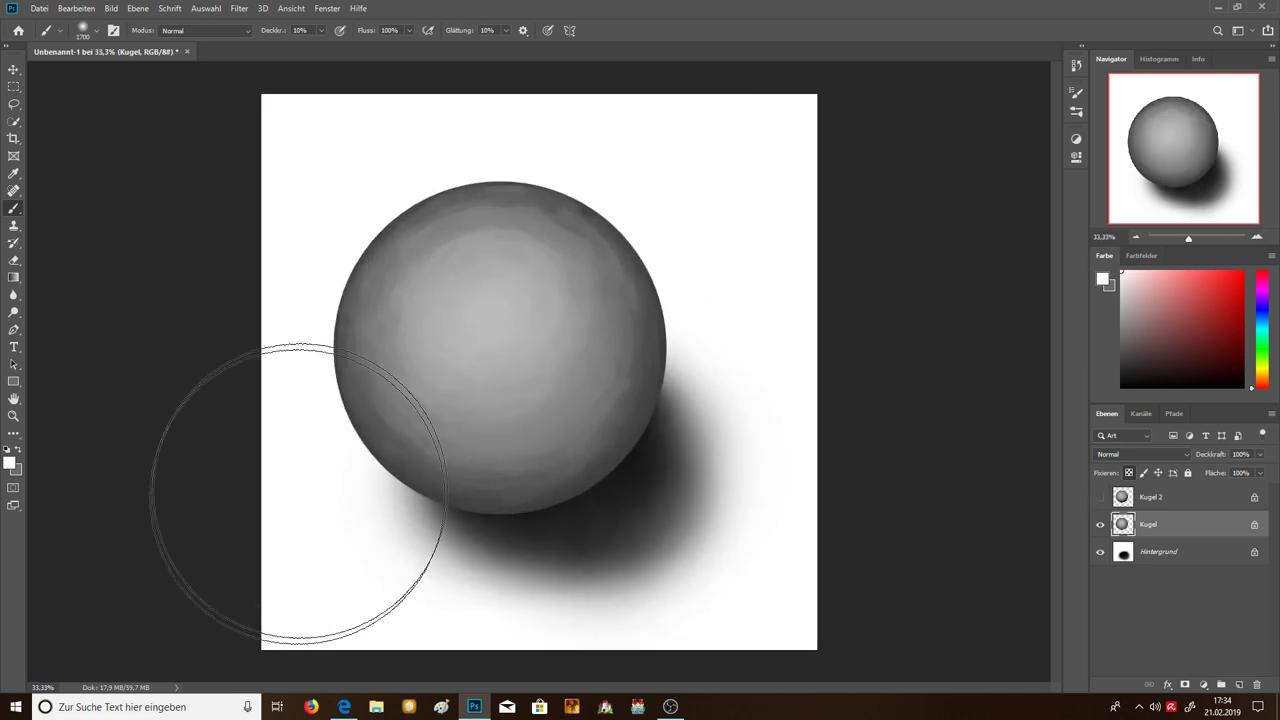
pyautogui.rightClick(21, 218)
pyautogui.click(18, 216)
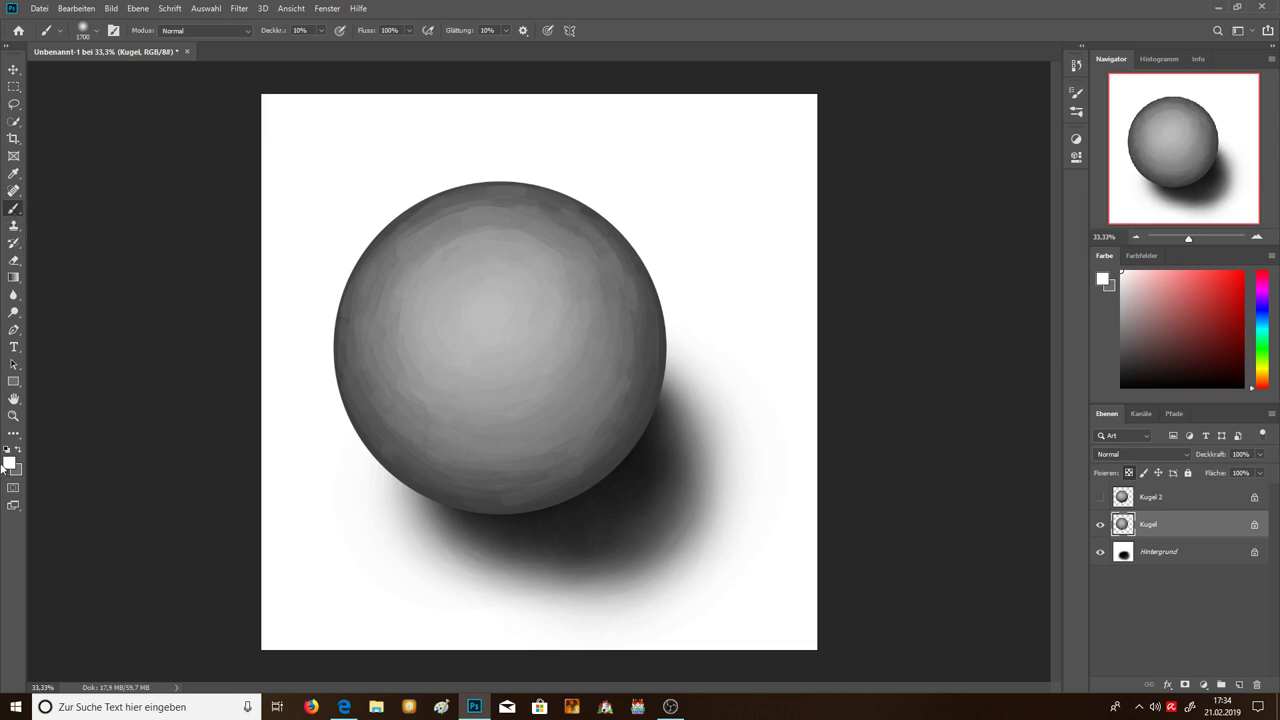
pyautogui.press('x')
pyautogui.press('[')
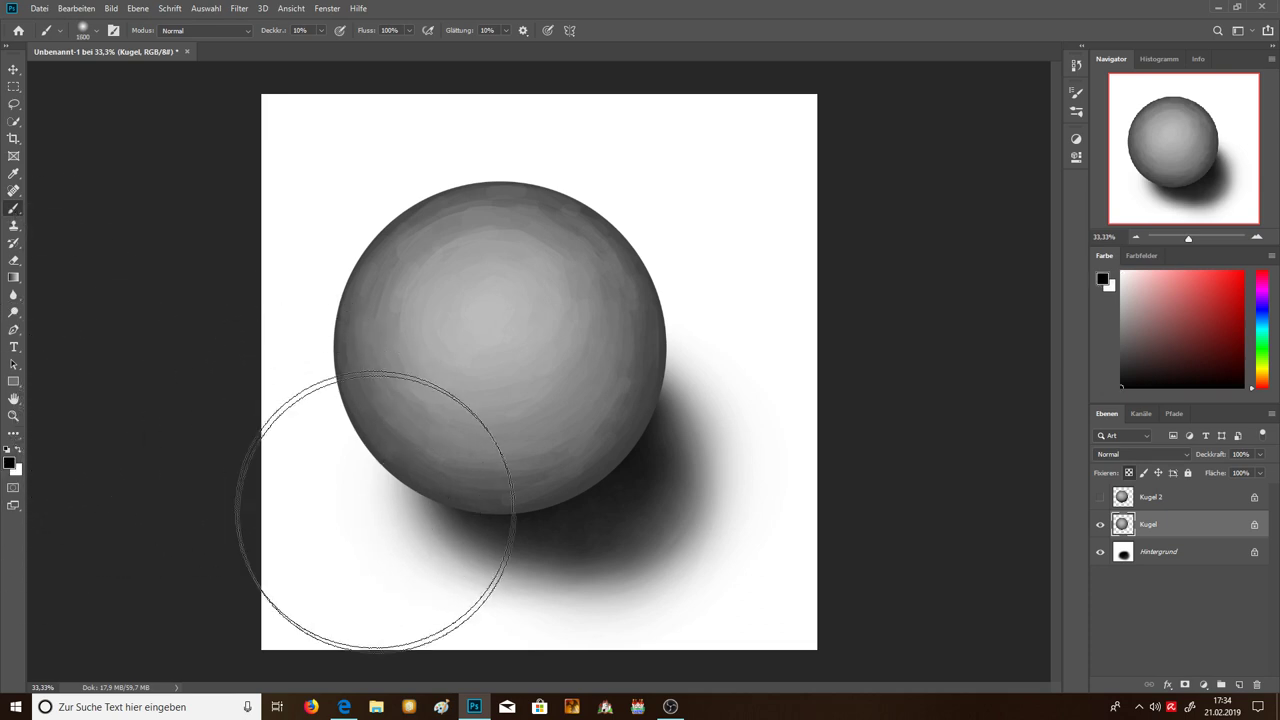
pyautogui.press('[')
pyautogui.press('[')
pyautogui.press('[')
pyautogui.press('[')
pyautogui.press('[')
pyautogui.press('[')
pyautogui.press('[')
pyautogui.press('[')
pyautogui.press('[')
pyautogui.press('[')
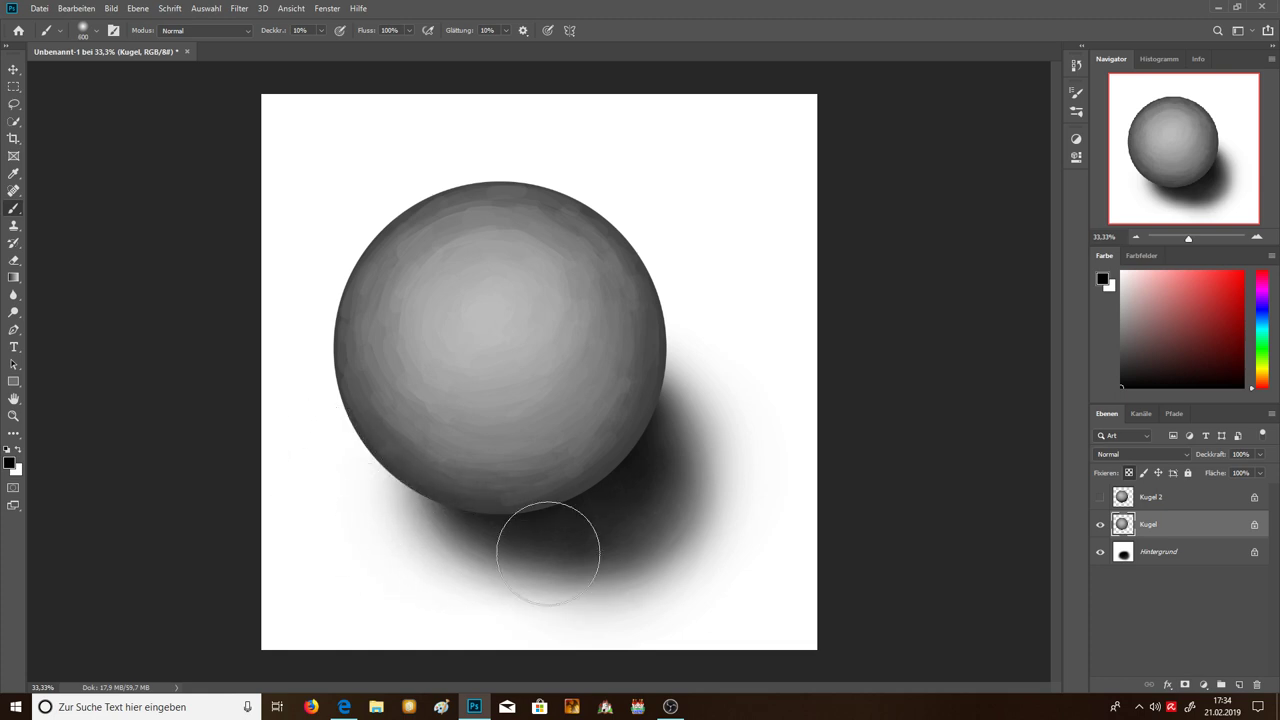
pyautogui.moveTo(667, 522)
pyautogui.mouseDown()
pyautogui.moveTo(746, 406)
pyautogui.moveTo(740, 309)
pyautogui.moveTo(694, 449)
pyautogui.moveTo(729, 365)
pyautogui.mouseUp()
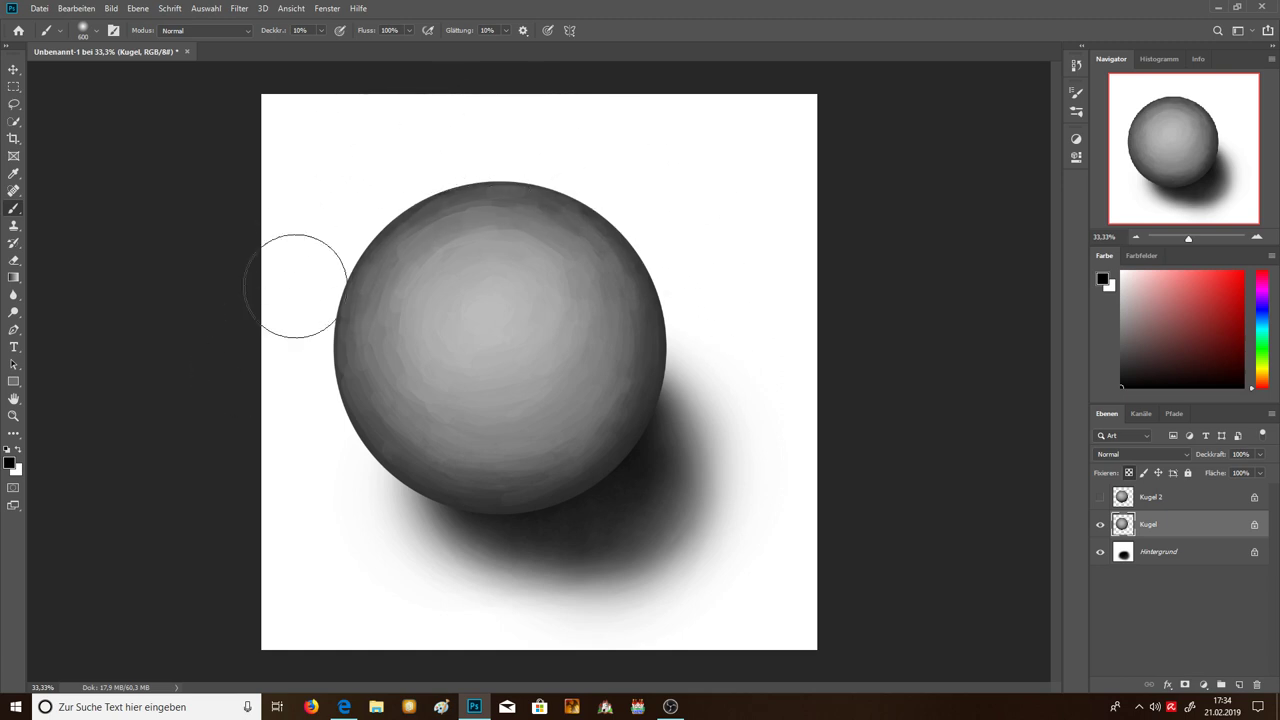
pyautogui.click(1135, 237)
pyautogui.click(1135, 237)
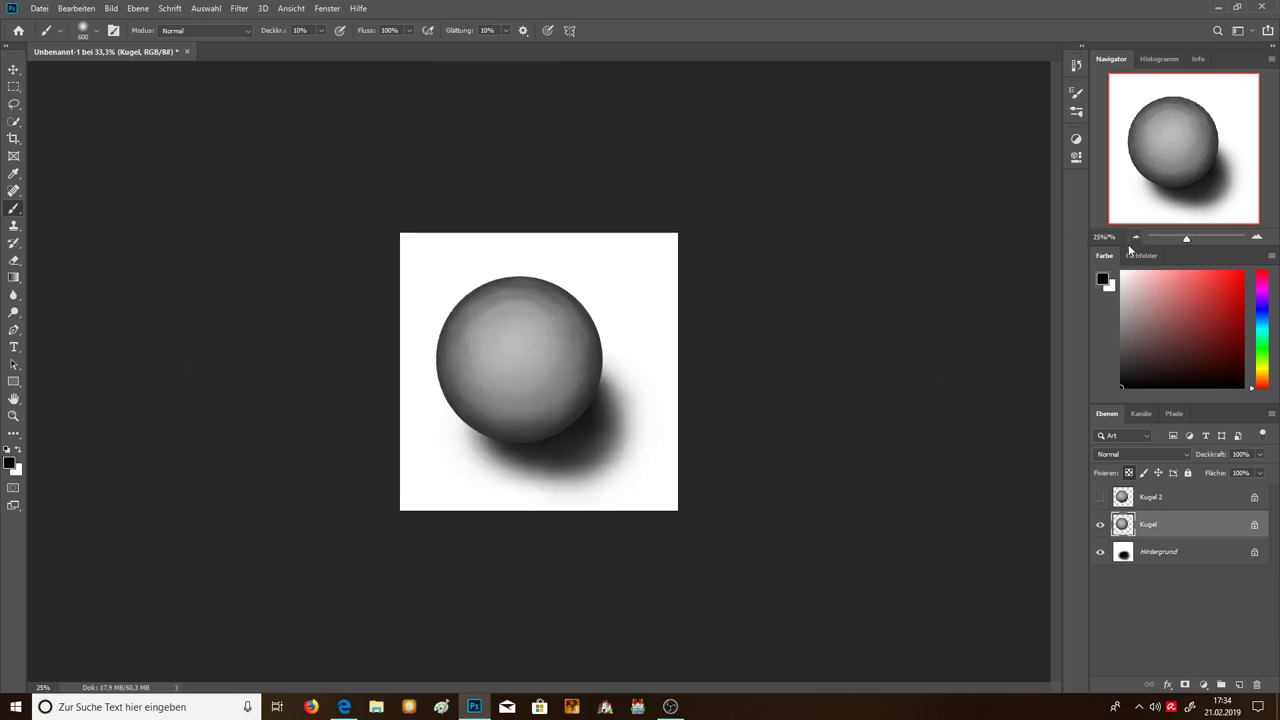
pyautogui.click(1135, 237)
pyautogui.click(1257, 237)
pyautogui.click(1257, 237)
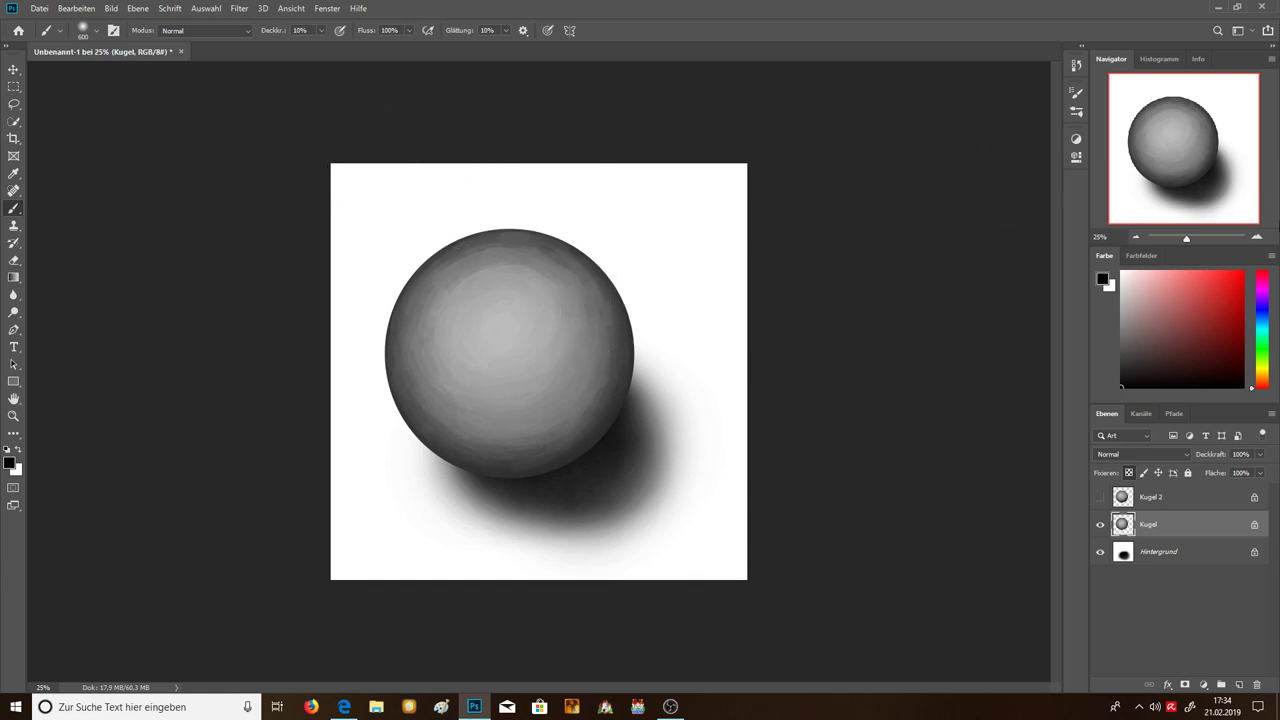
pyautogui.click(1257, 237)
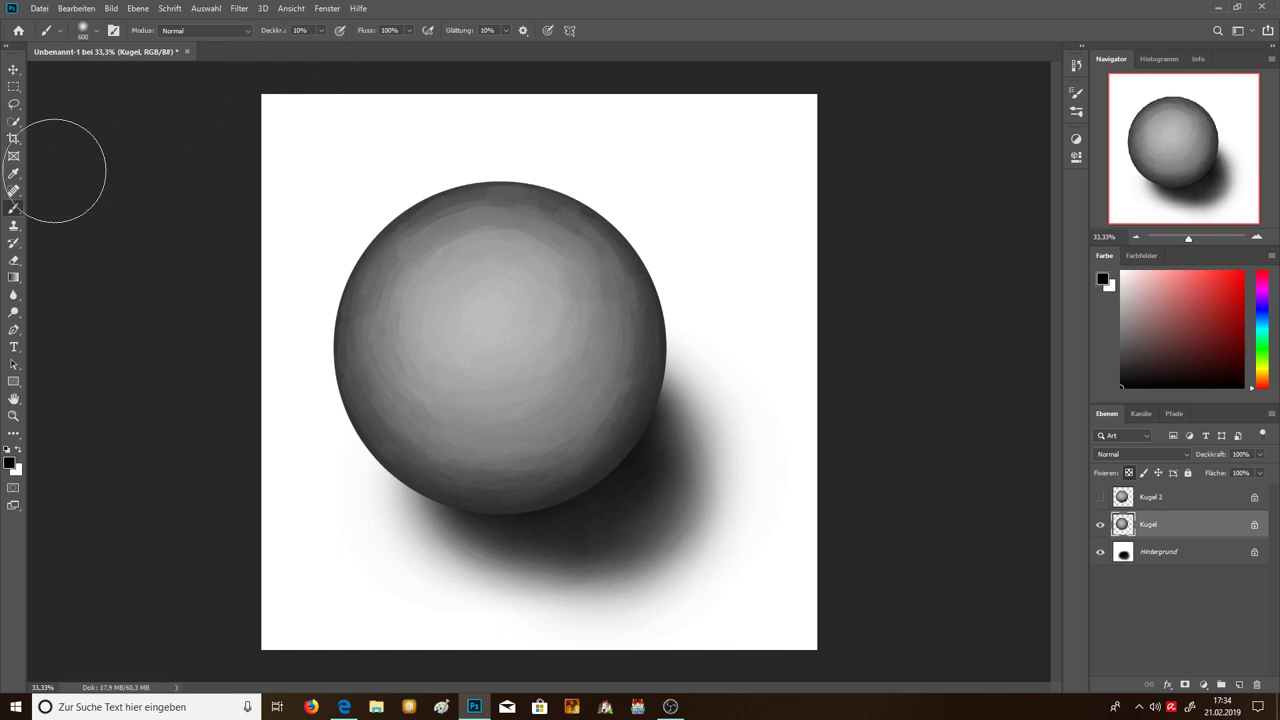
# Step: Switch to the Misch-Pinsel with the Rund hart tip sized to 511 px
pyautogui.rightClick(19, 211)
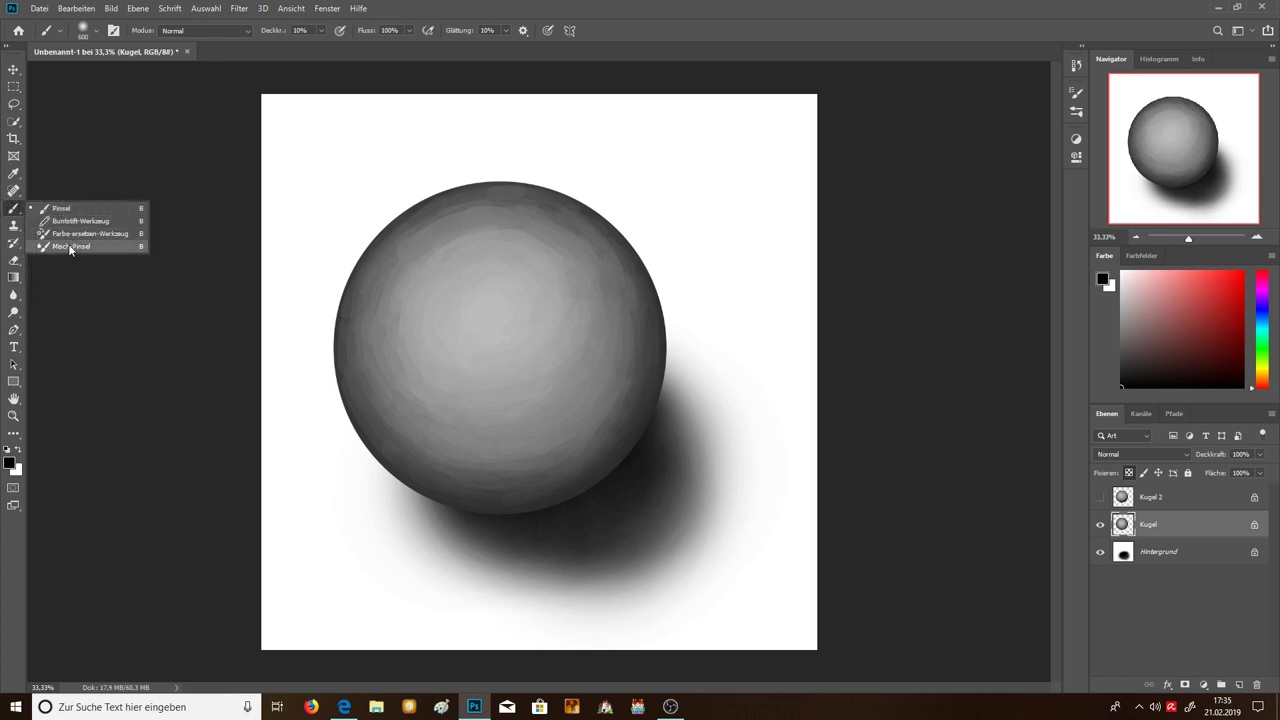
pyautogui.click(13, 210)
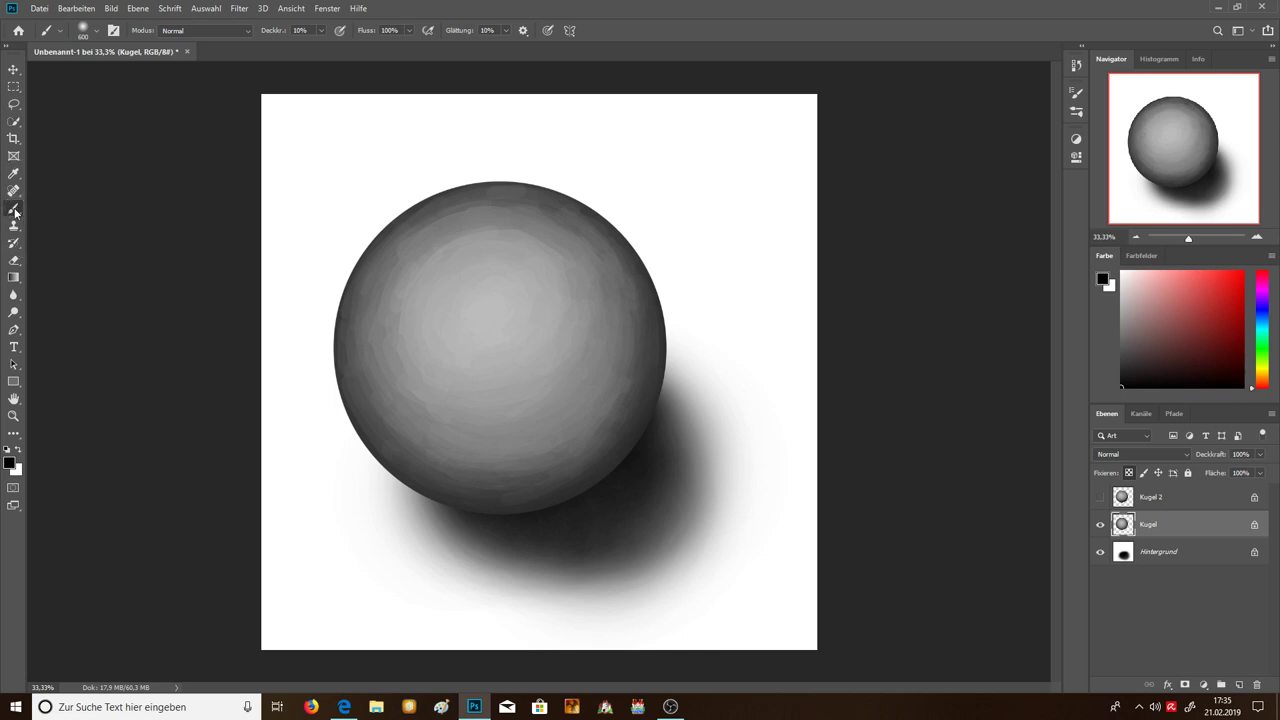
pyautogui.rightClick(16, 208)
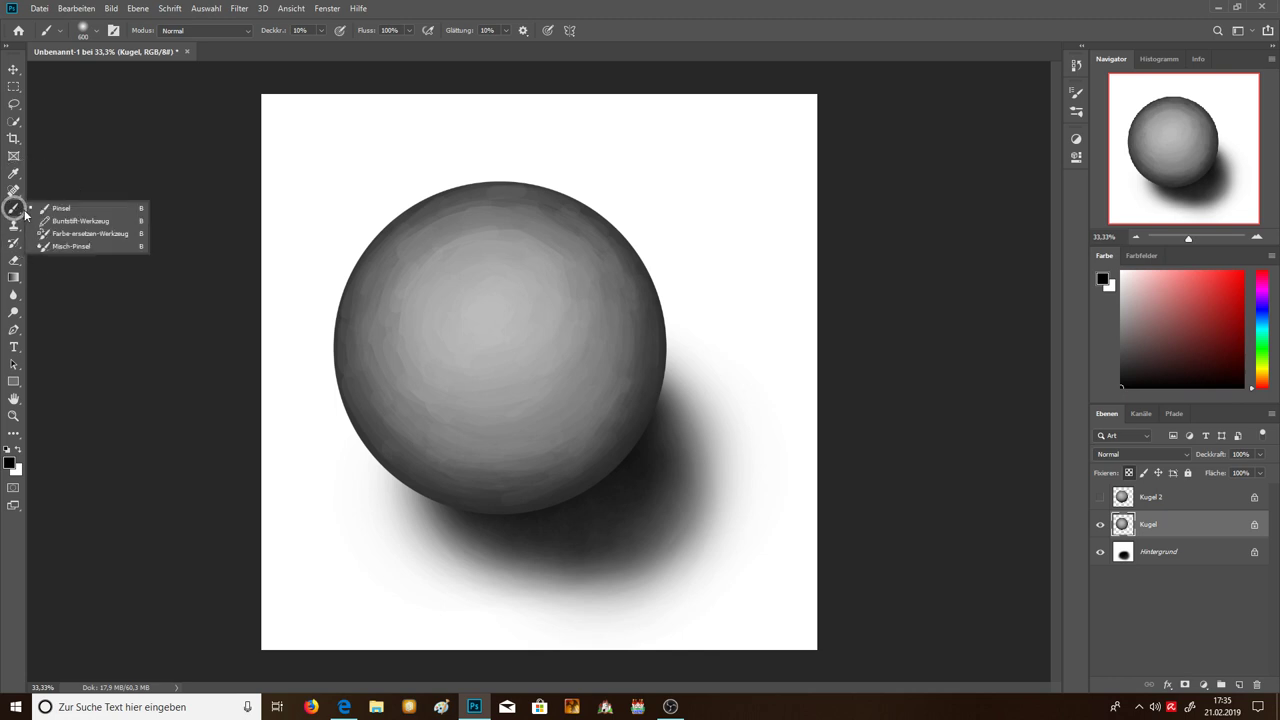
pyautogui.click(71, 247)
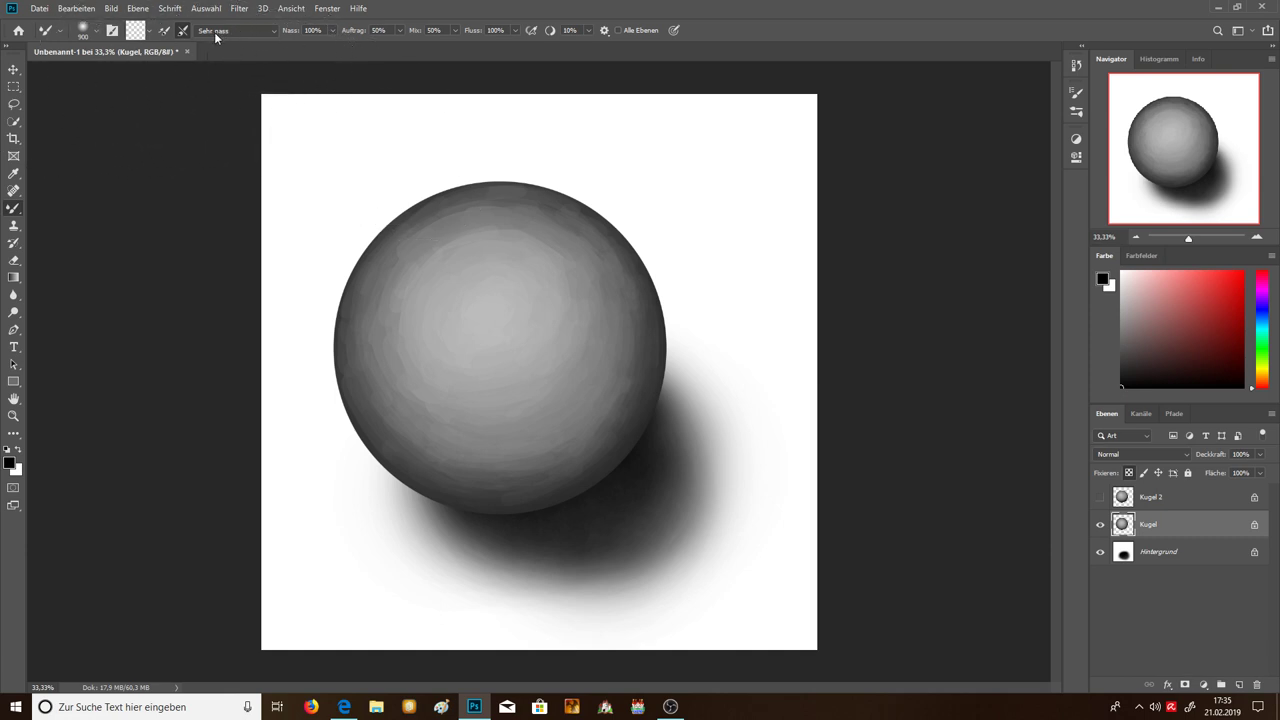
pyautogui.click(96, 32)
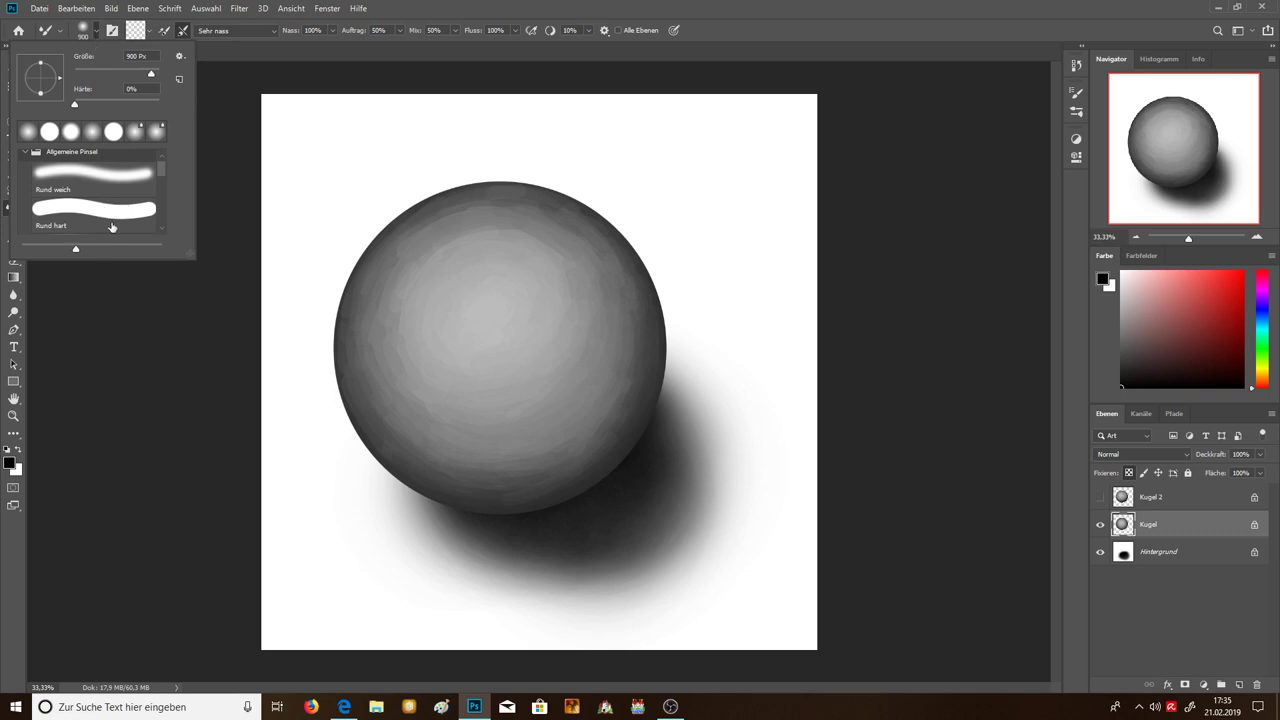
pyautogui.click(94, 213)
pyautogui.click(86, 155)
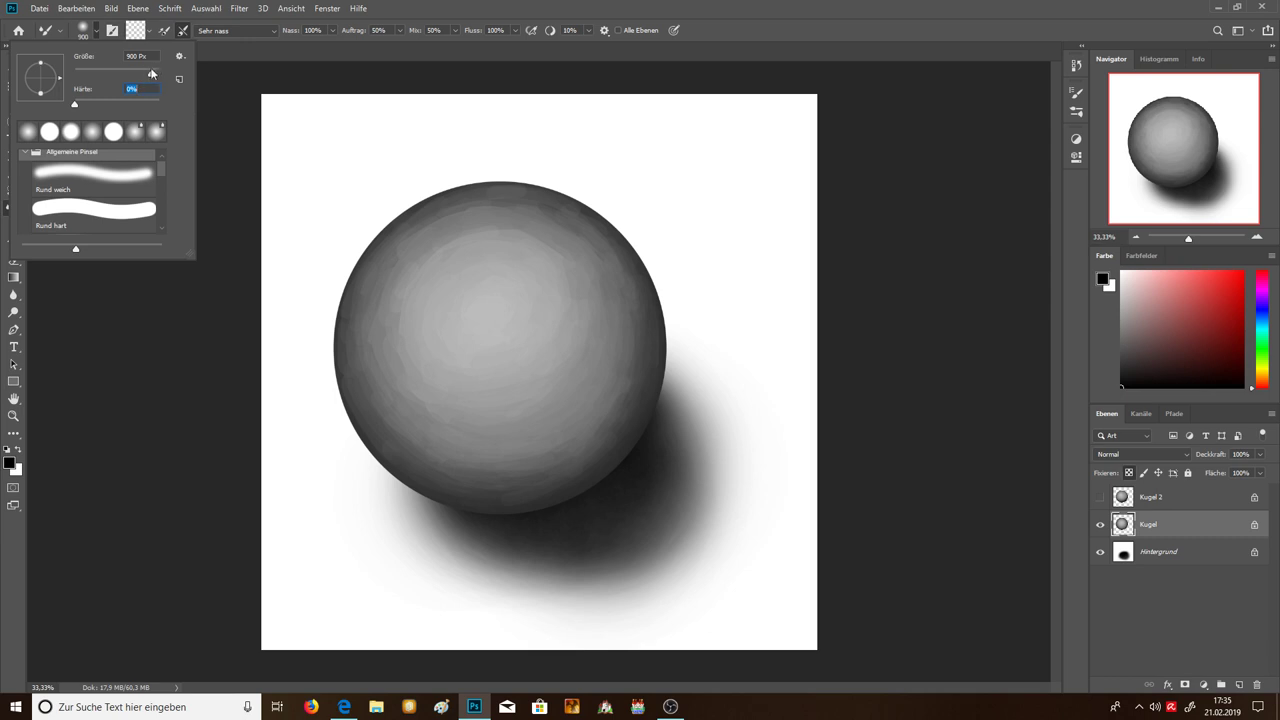
pyautogui.moveTo(143, 73); pyautogui.dragTo(151, 73)
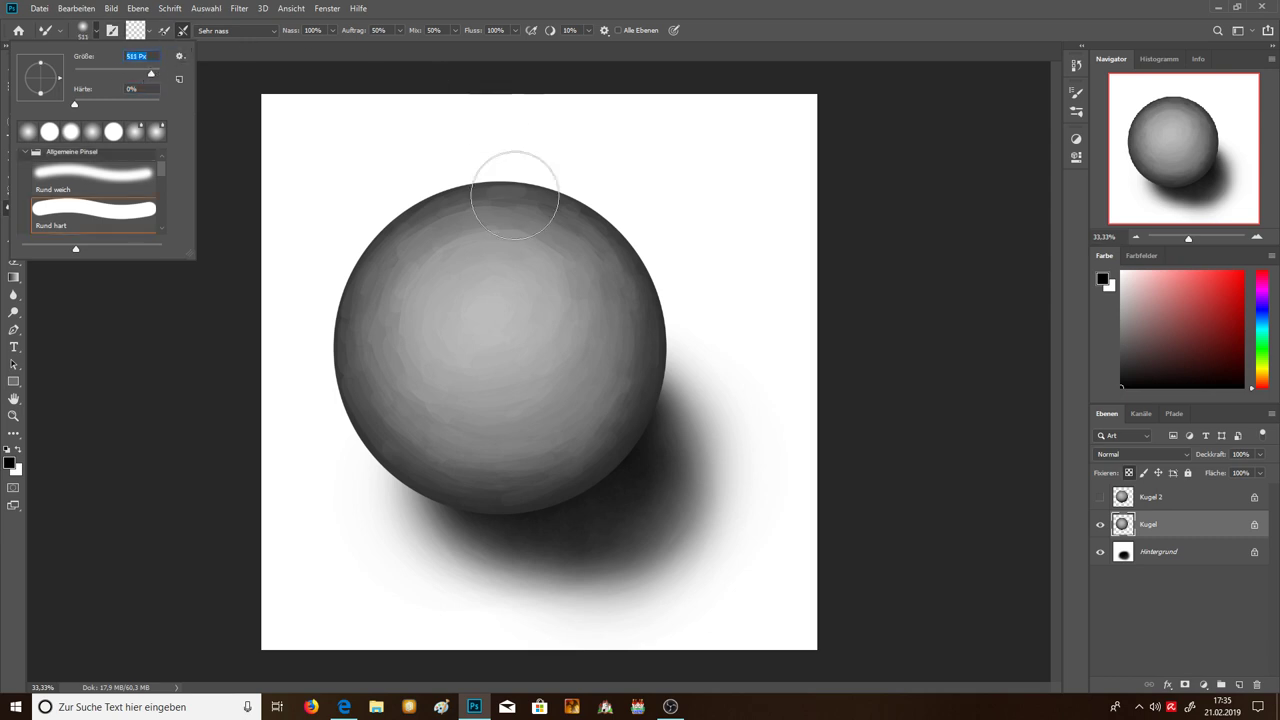
# Step: Enable cleaning the brush after each stroke and keep the Sehr nass wet-mix preset
pyautogui.click(419, 10)
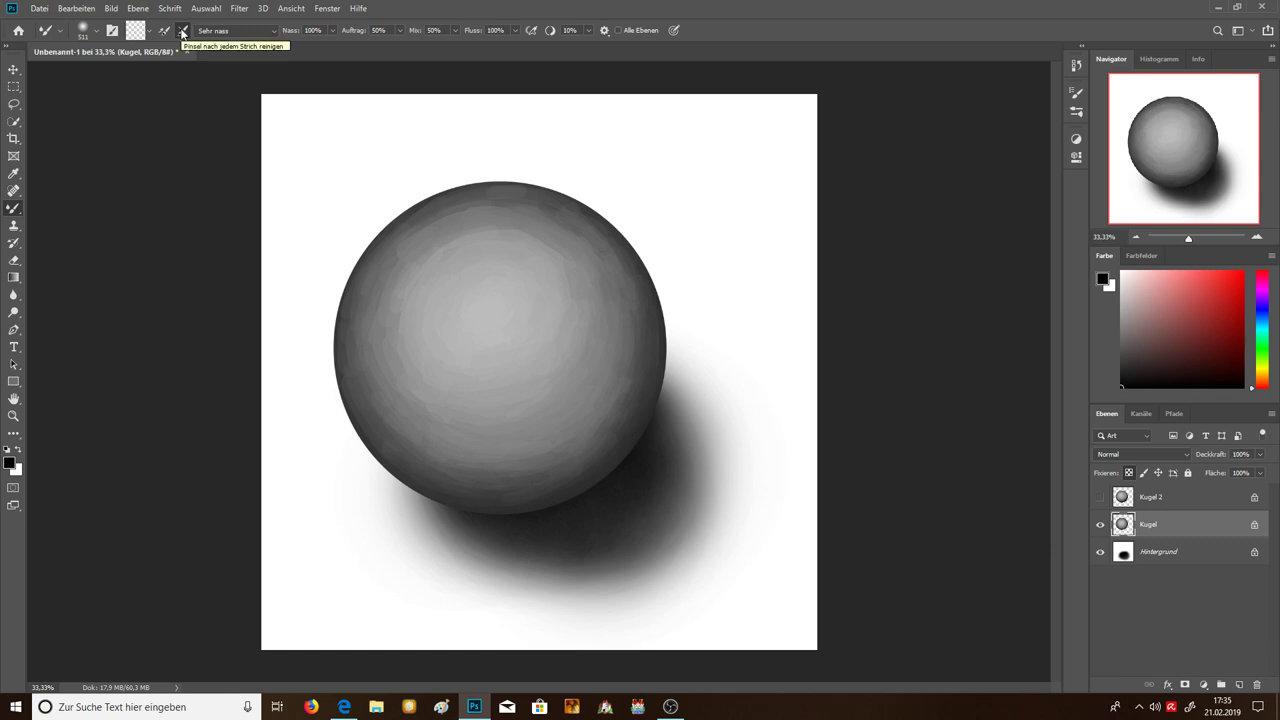
pyautogui.click(183, 31)
pyautogui.click(240, 31)
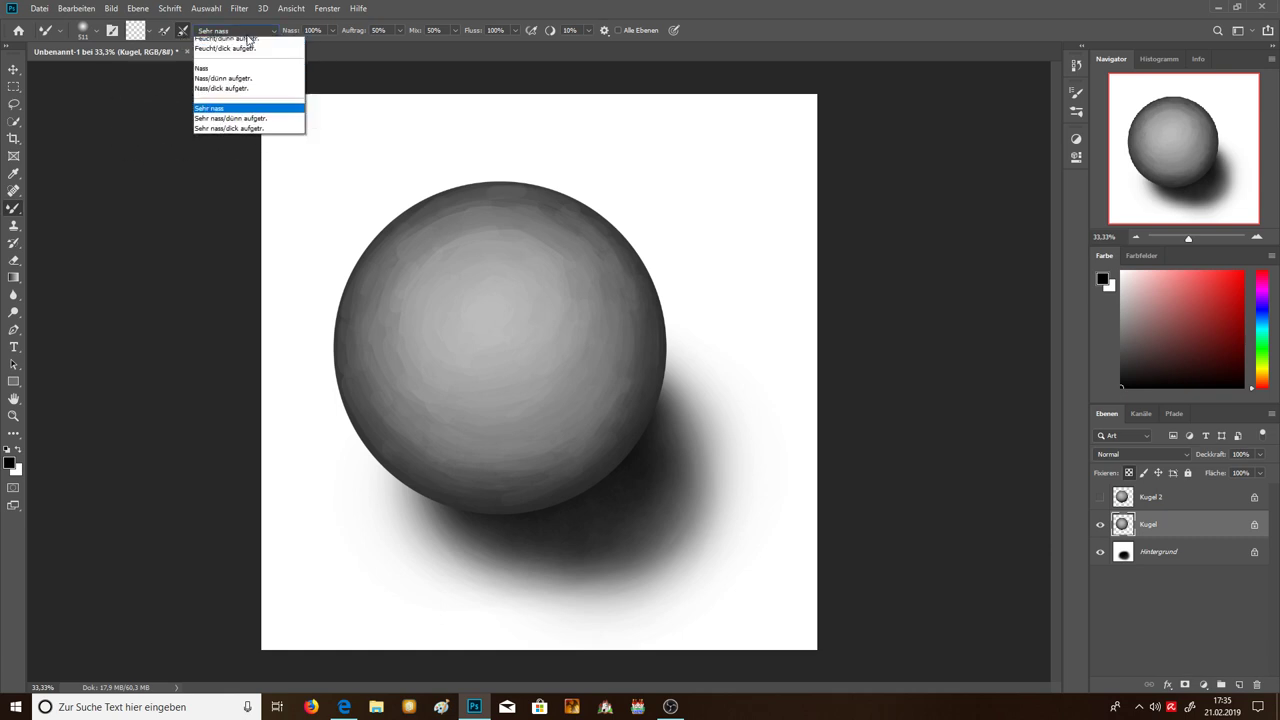
pyautogui.click(234, 180)
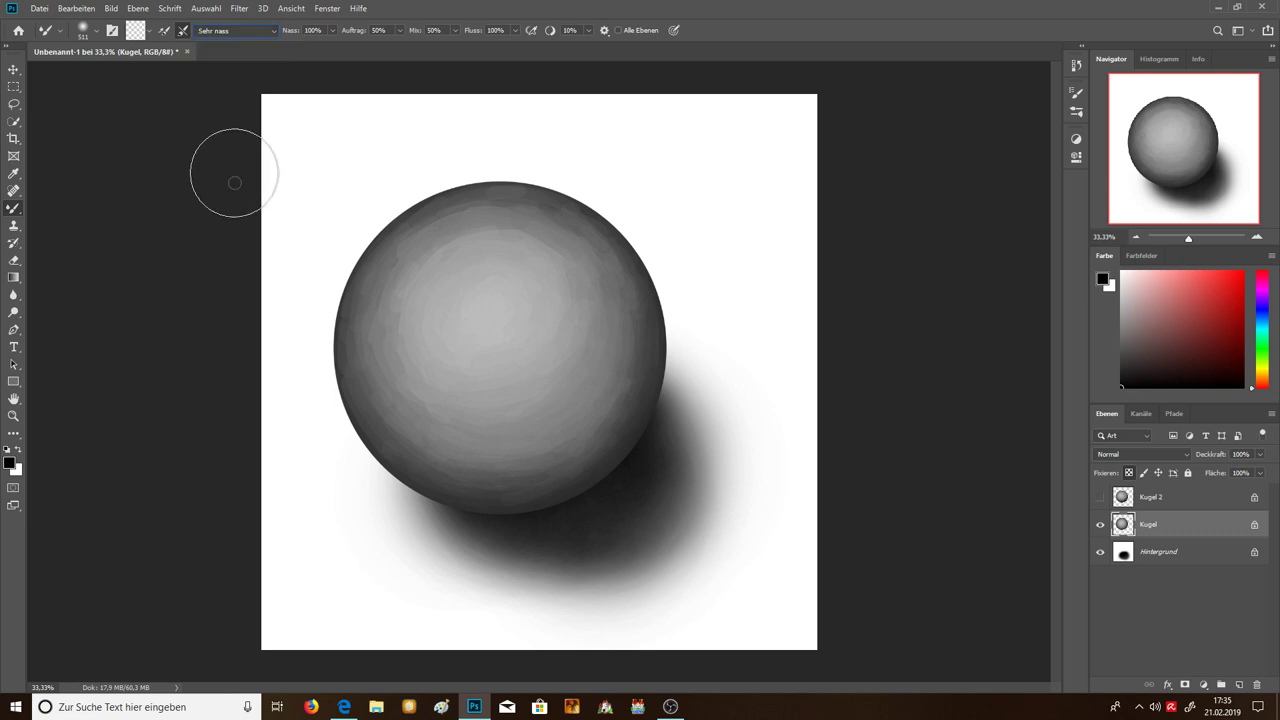
pyautogui.click(244, 33)
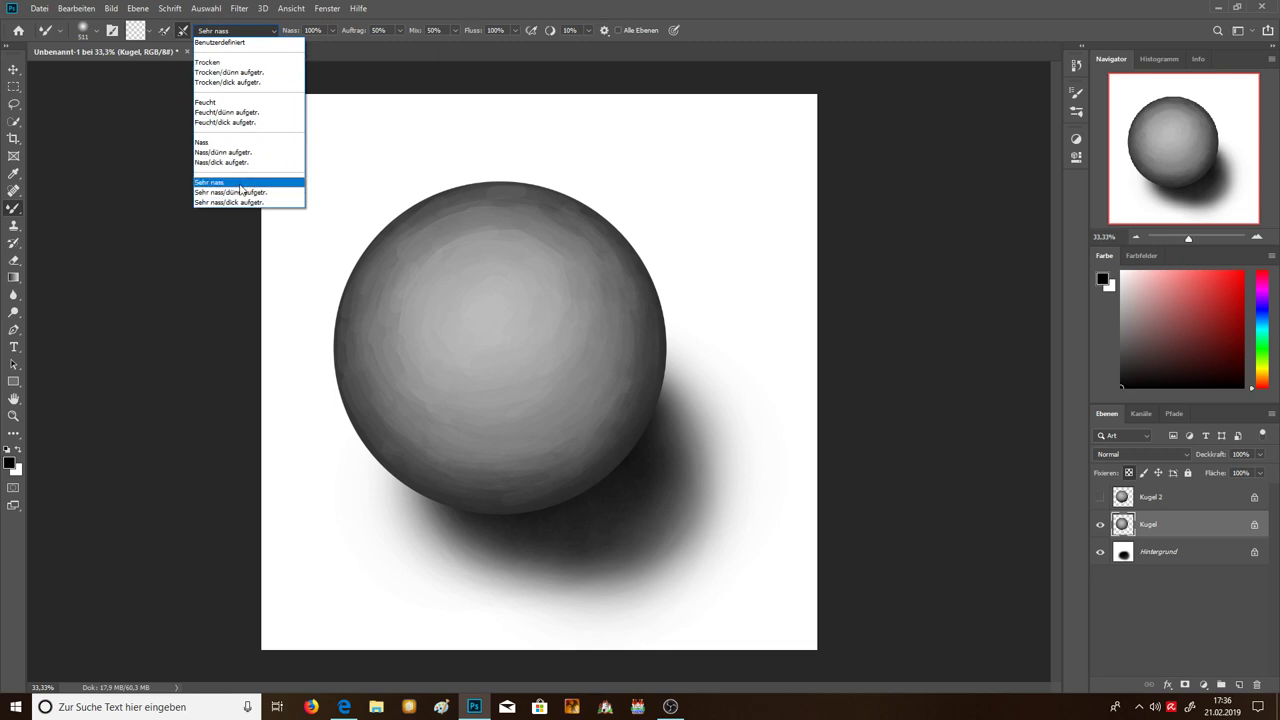
pyautogui.click(240, 183)
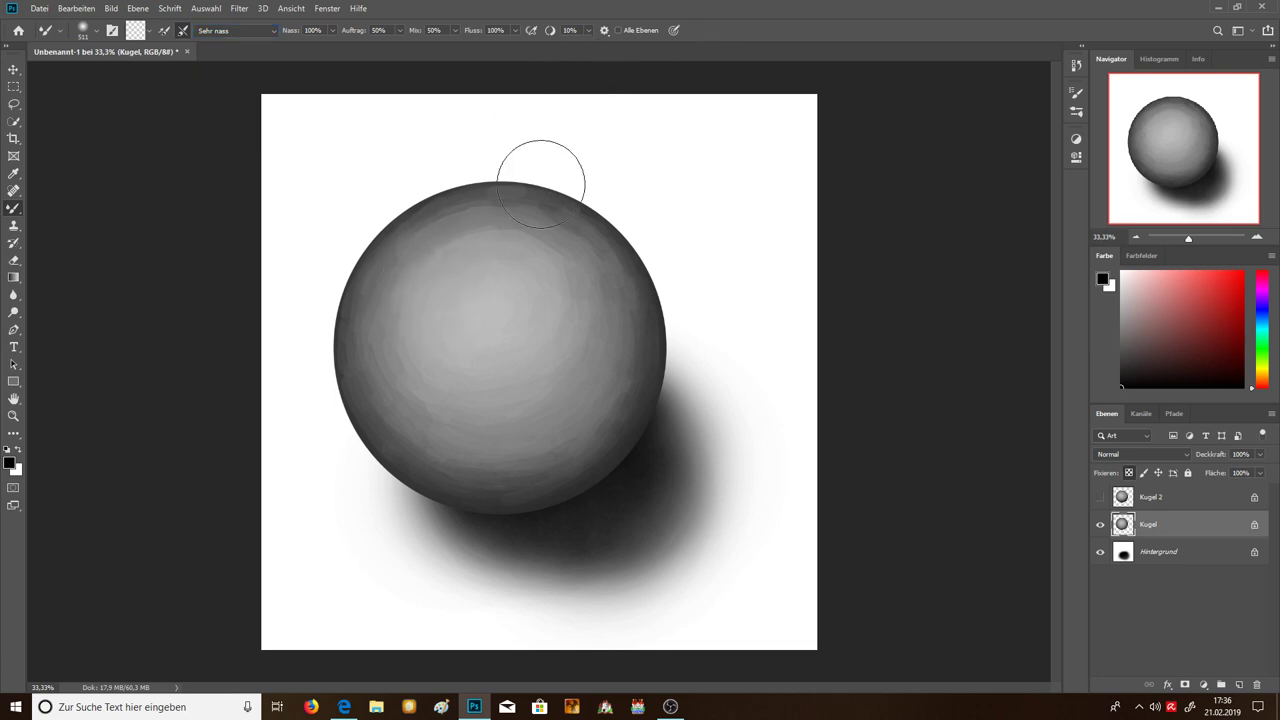
# Step: Blend the sphere's upper-left shading and highlight, then toggle the last state to compare
pyautogui.moveTo(423, 309)
pyautogui.mouseDown()
pyautogui.moveTo(437, 294)
pyautogui.moveTo(425, 285)
pyautogui.moveTo(399, 299)
pyautogui.mouseUp()
pyautogui.moveTo(405, 328)
pyautogui.mouseDown()
pyautogui.moveTo(437, 334)
pyautogui.moveTo(414, 300)
pyautogui.moveTo(425, 280)
pyautogui.mouseUp()
pyautogui.moveTo(588, 431); pyautogui.dragTo(600, 457)
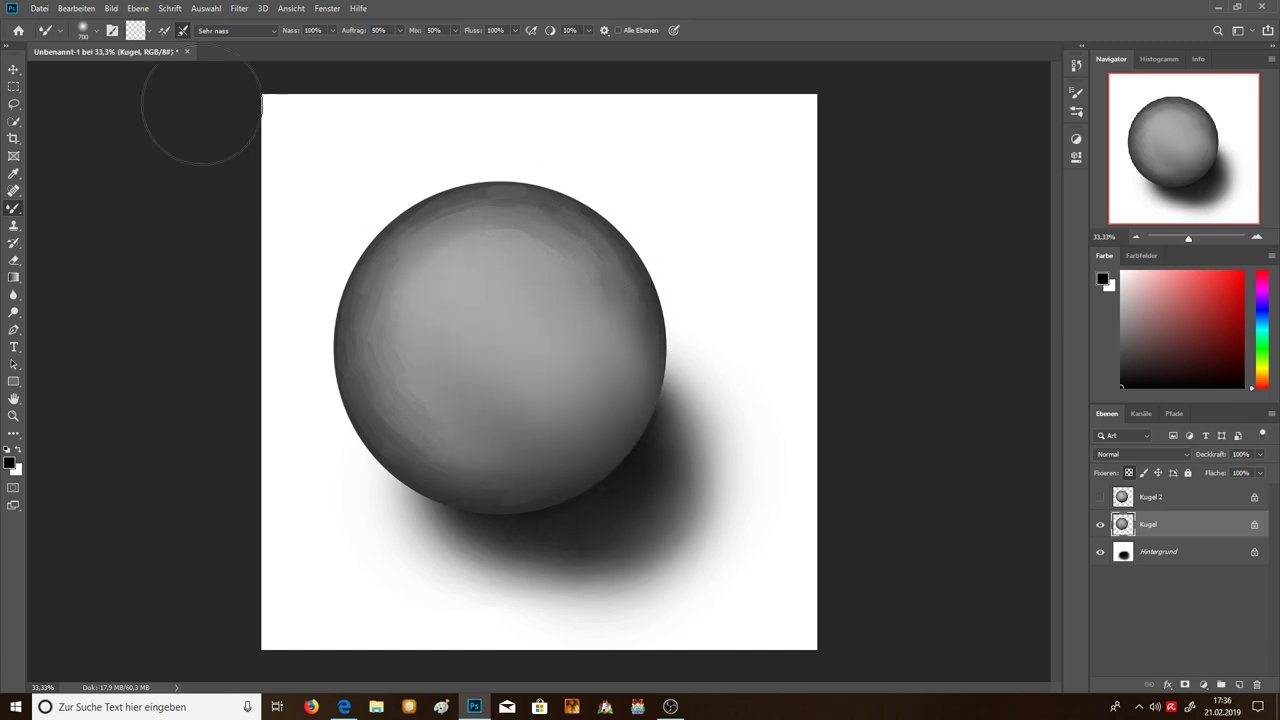
pyautogui.click(80, 8)
pyautogui.click(99, 49)
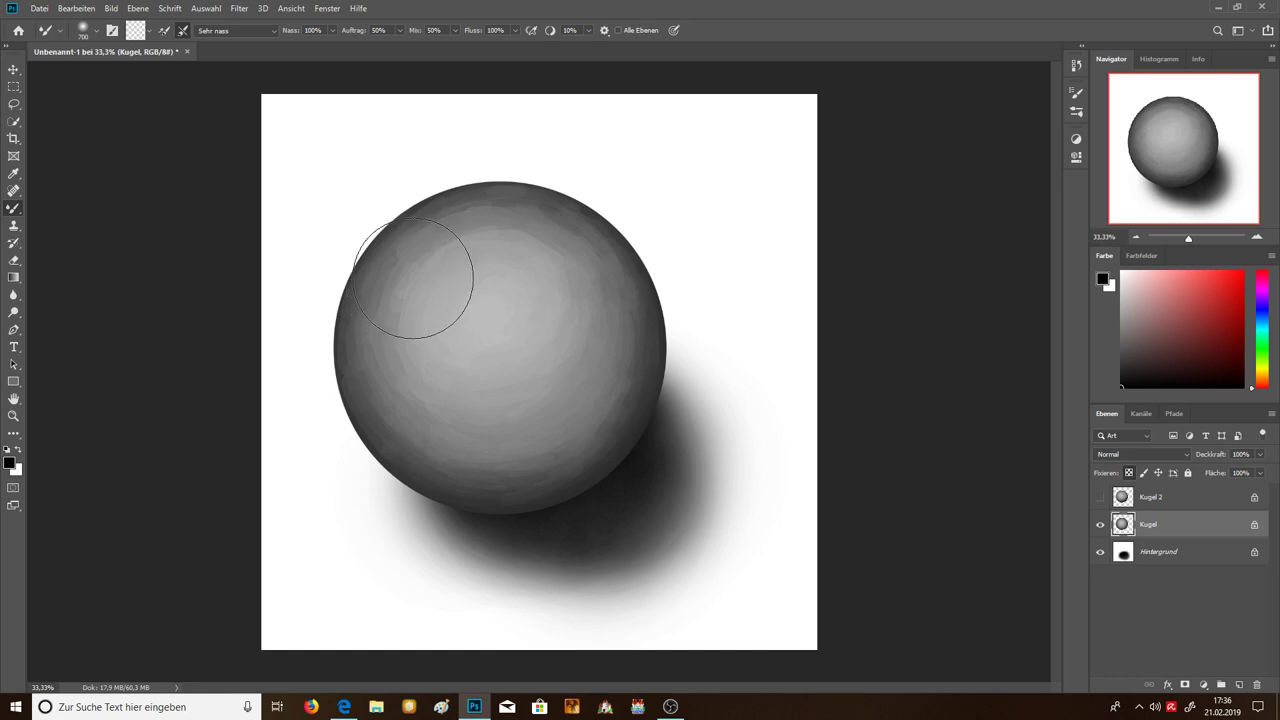
# Step: With a 900 px mixer brush, blend the upper-left again and compare with the previous state
pyautogui.press(']')
pyautogui.press(']')
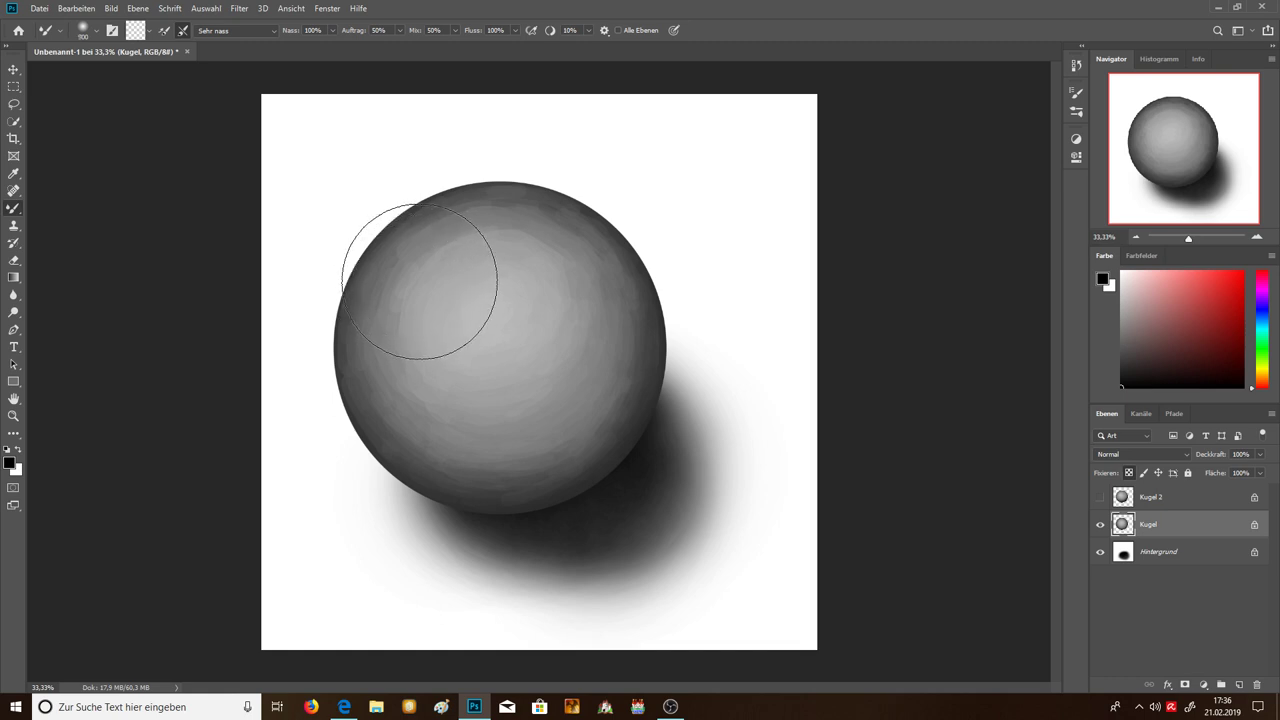
pyautogui.press(']')
pyautogui.press('[')
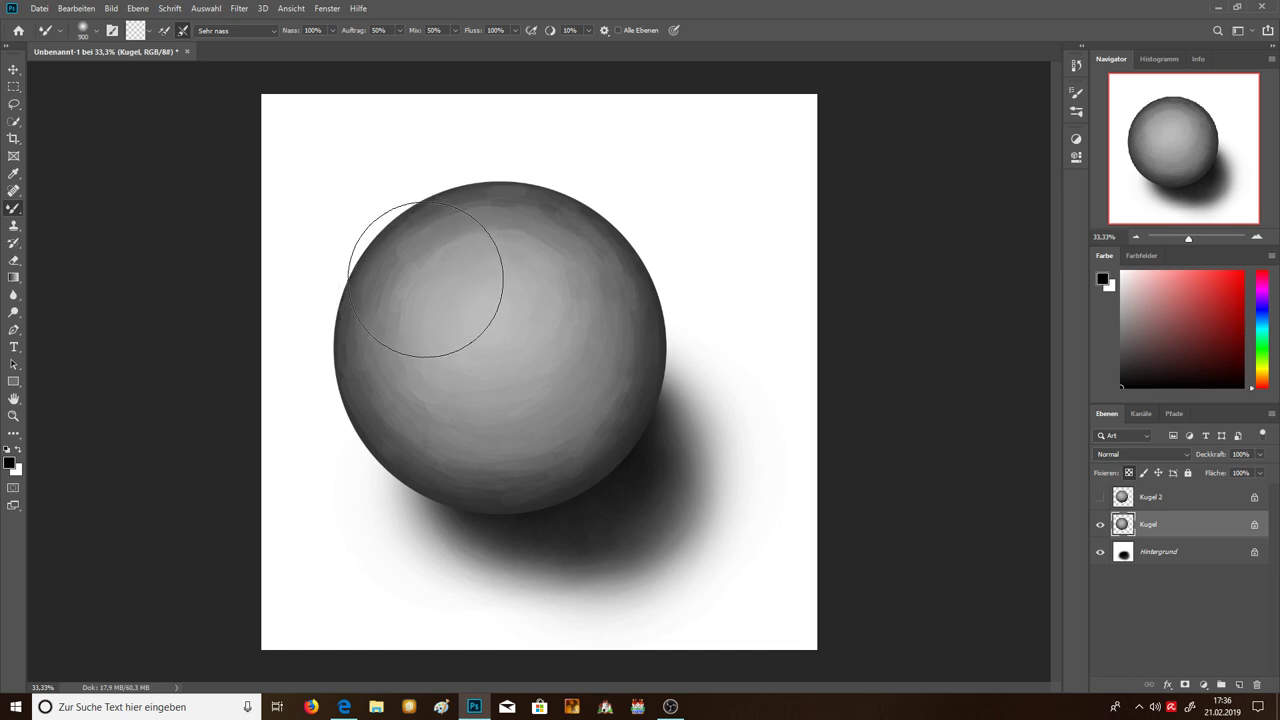
pyautogui.moveTo(425, 278); pyautogui.dragTo(407, 310)
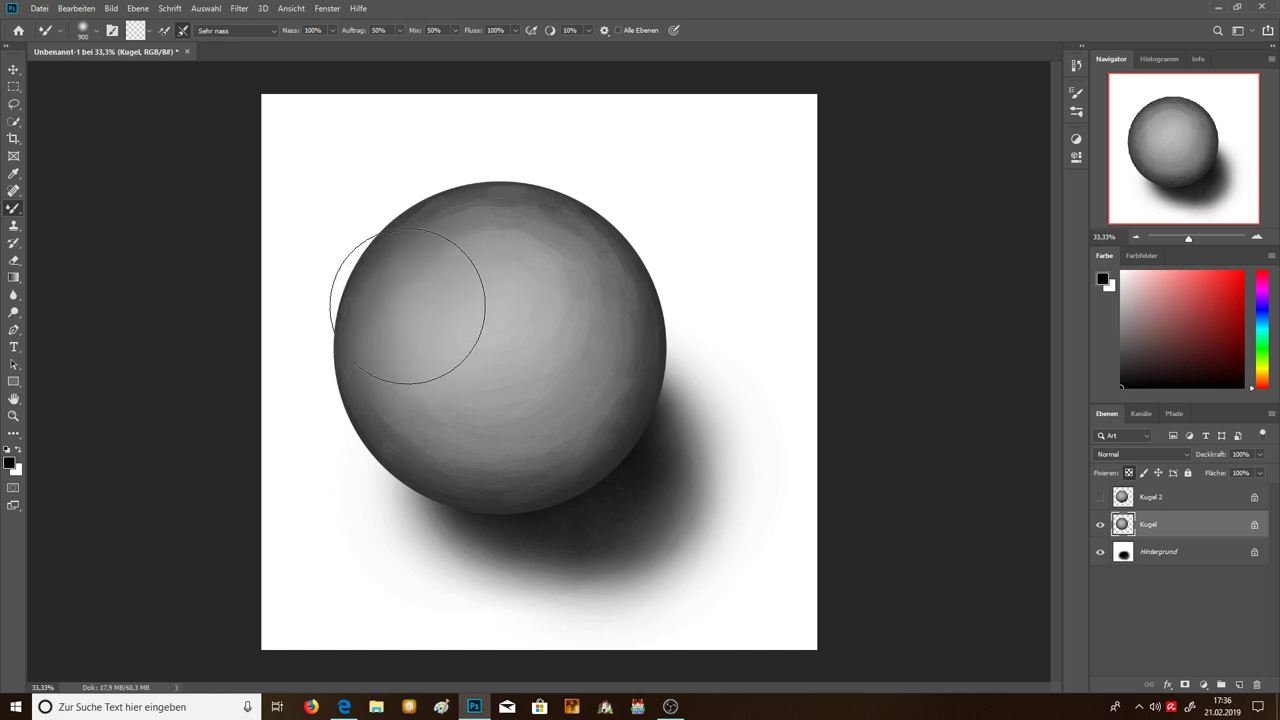
pyautogui.click(70, 9)
pyautogui.click(88, 49)
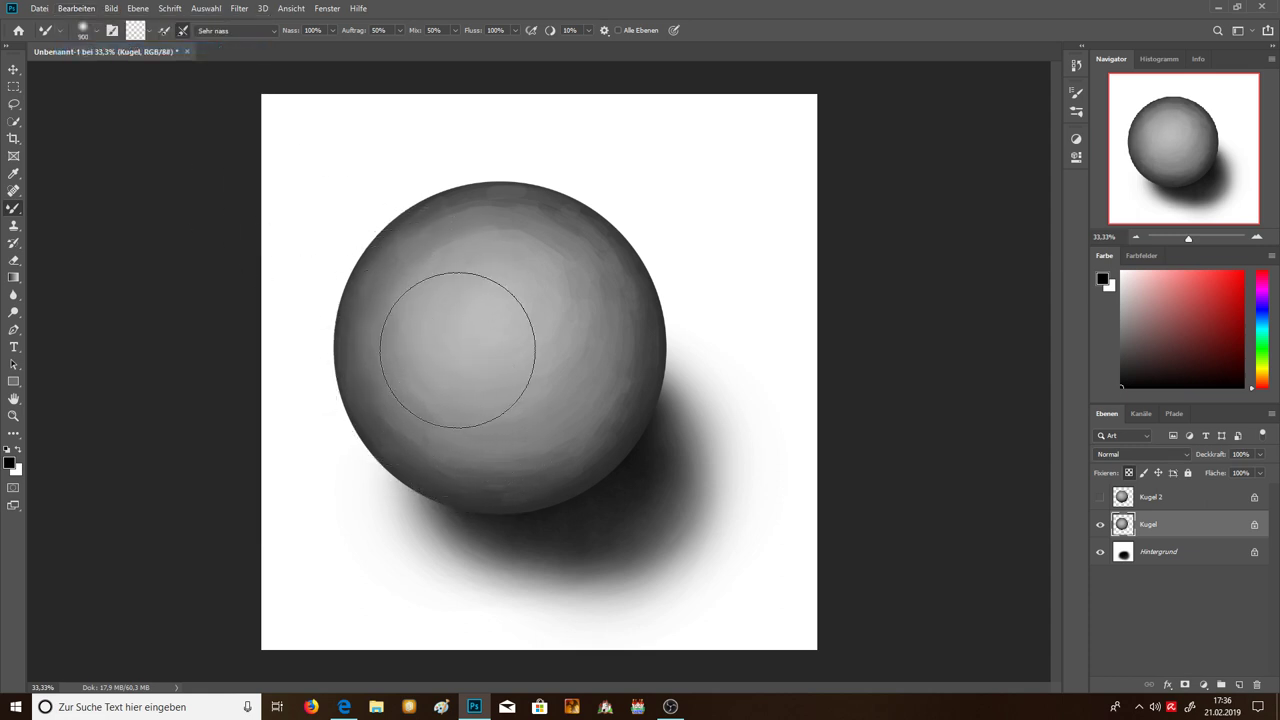
# Step: Review the wet-mix preset options in the mixer brush options bar
pyautogui.click(243, 27)
pyautogui.click(230, 183)
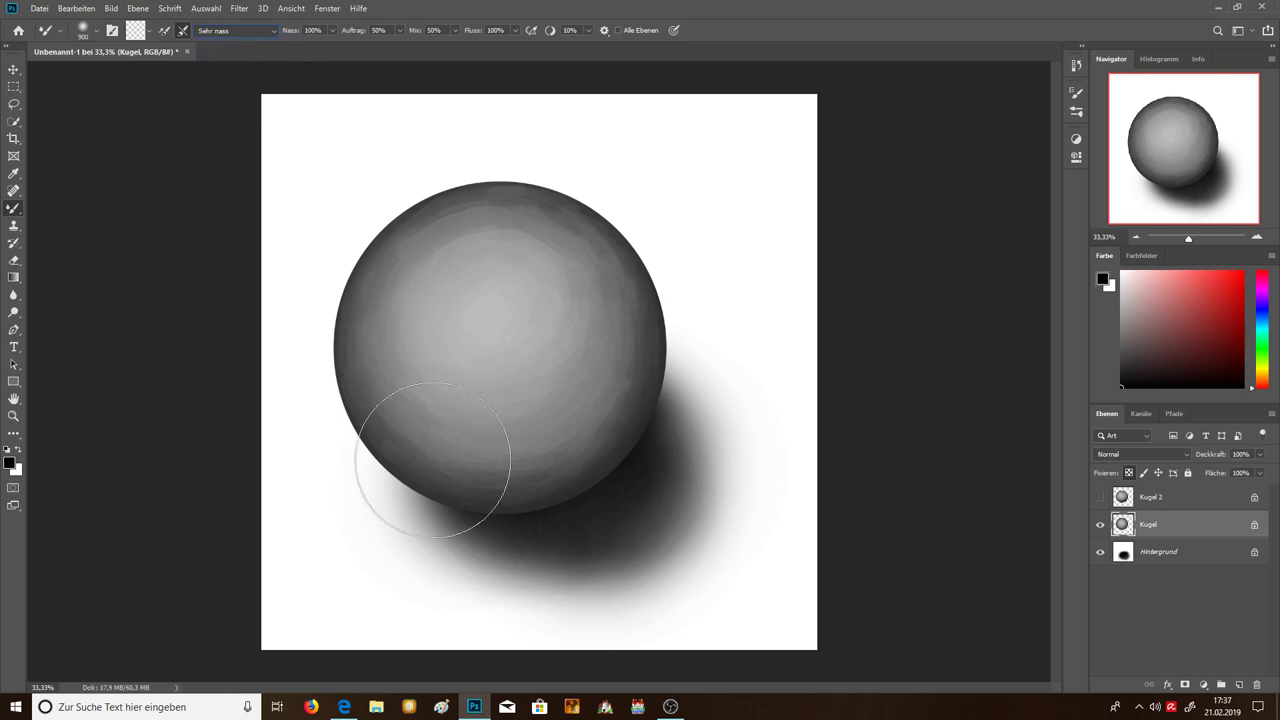
pyautogui.click(276, 31)
pyautogui.click(266, 29)
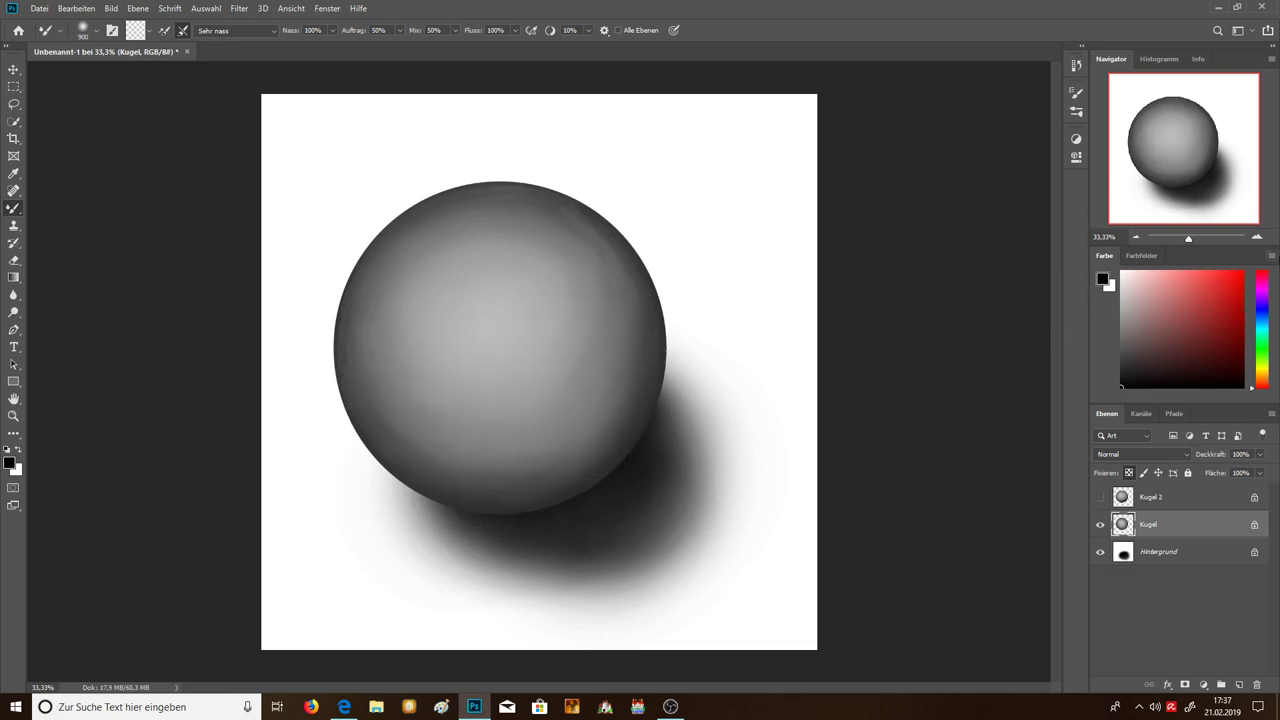
pyautogui.click(1258, 237)
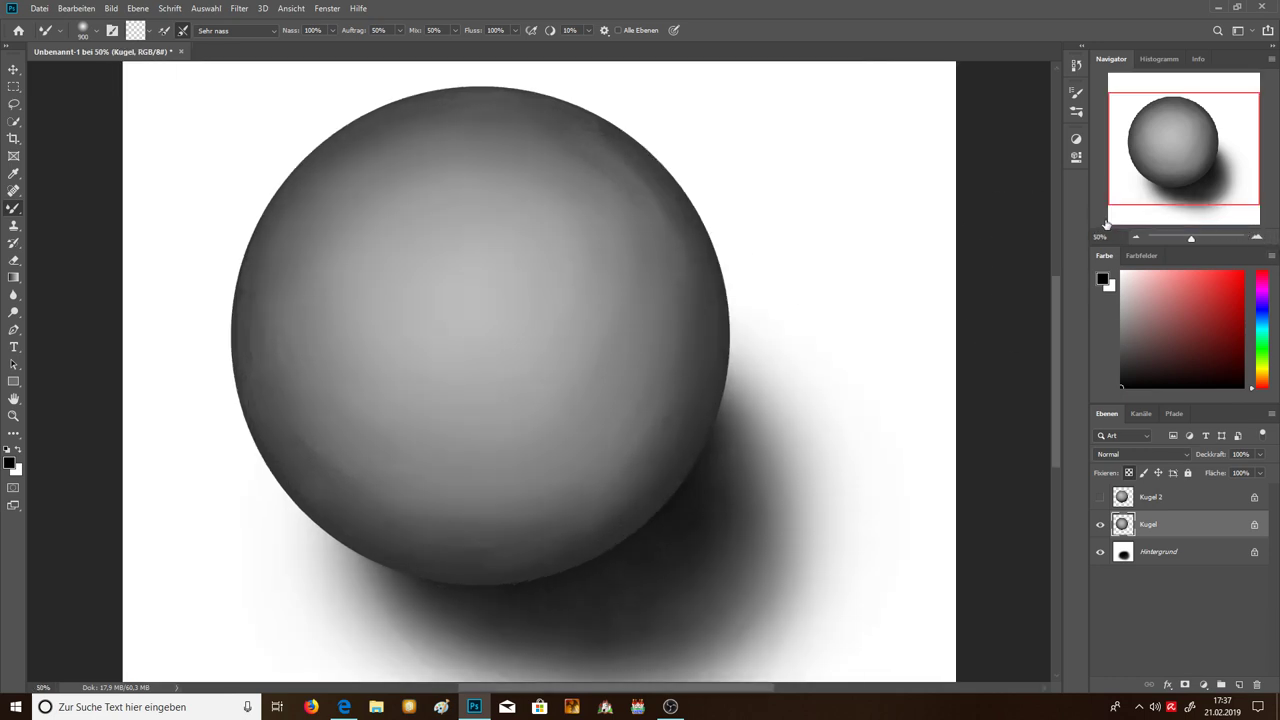
pyautogui.click(1101, 497)
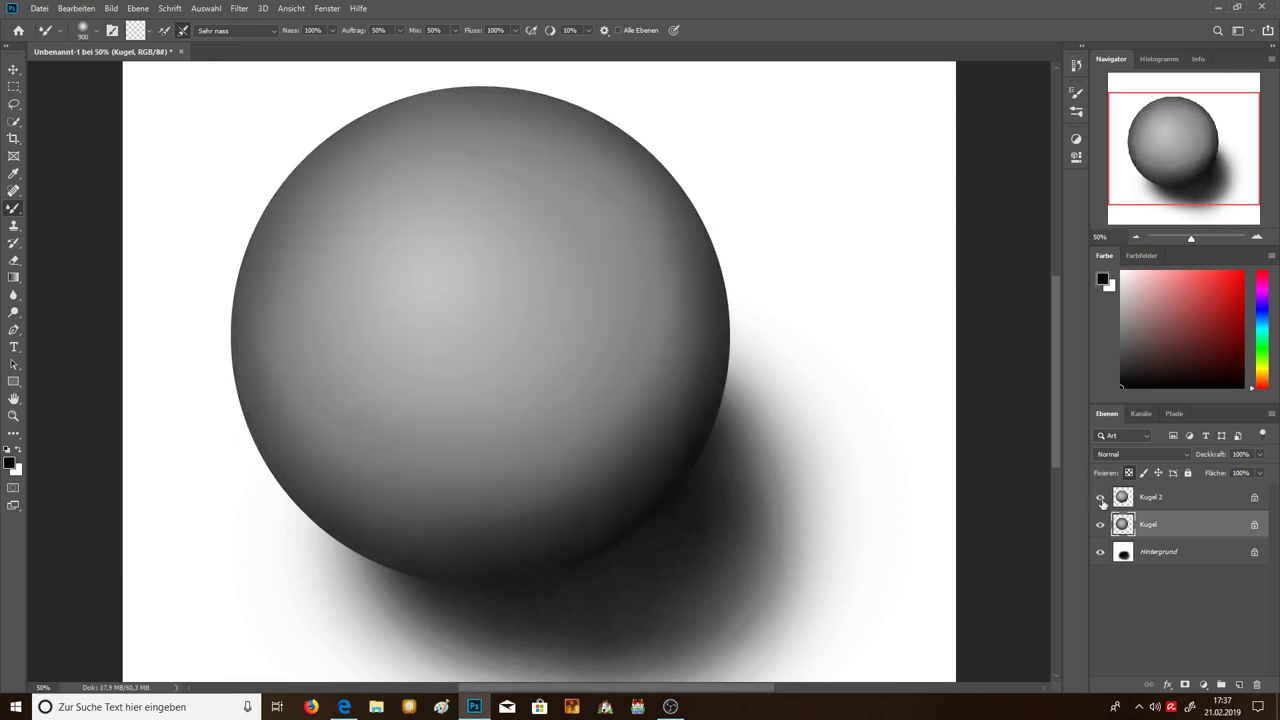
pyautogui.click(1101, 497)
pyautogui.click(1104, 503)
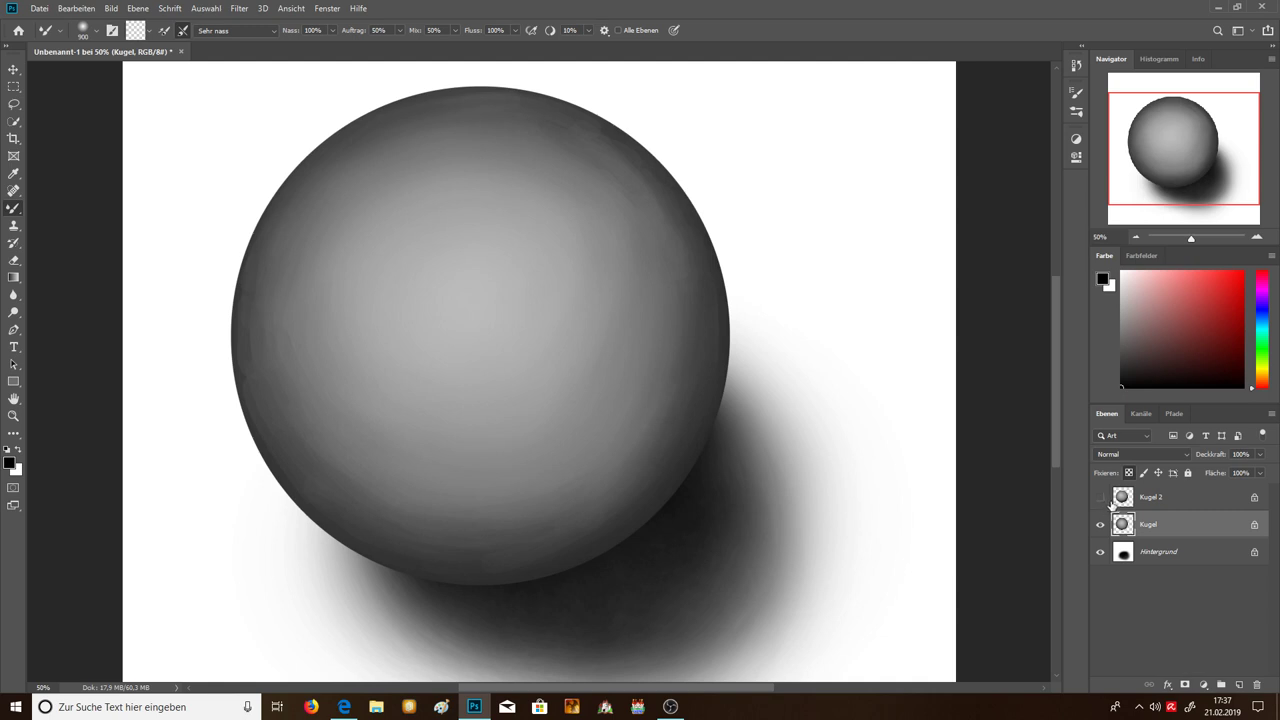
pyautogui.click(1135, 237)
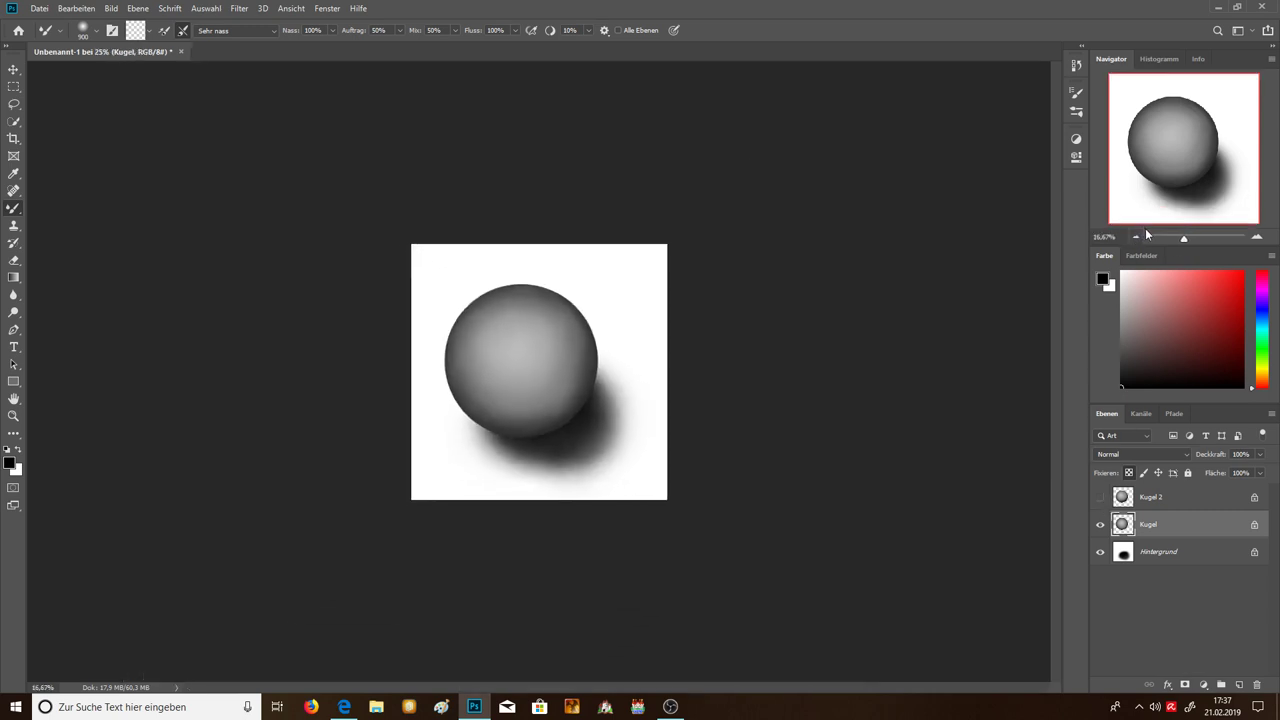
pyautogui.click(1101, 498)
pyautogui.click(1138, 504)
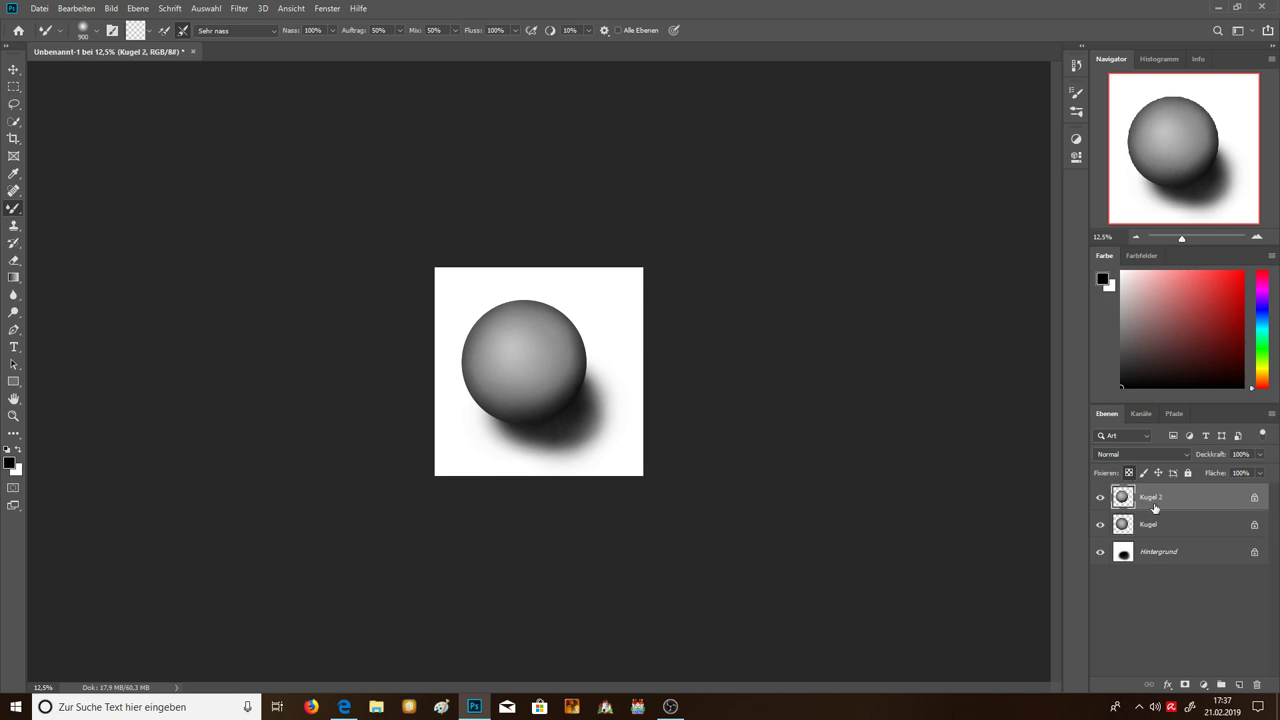
pyautogui.click(1101, 498)
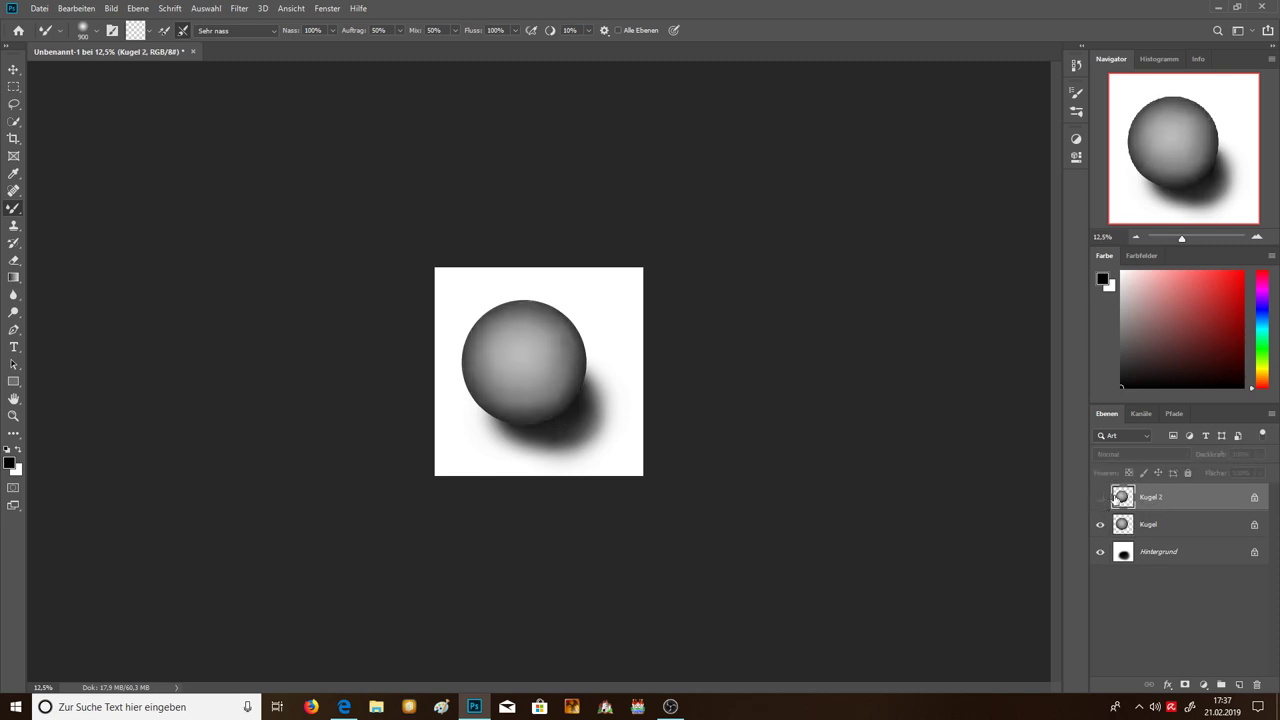
pyautogui.click(1256, 237)
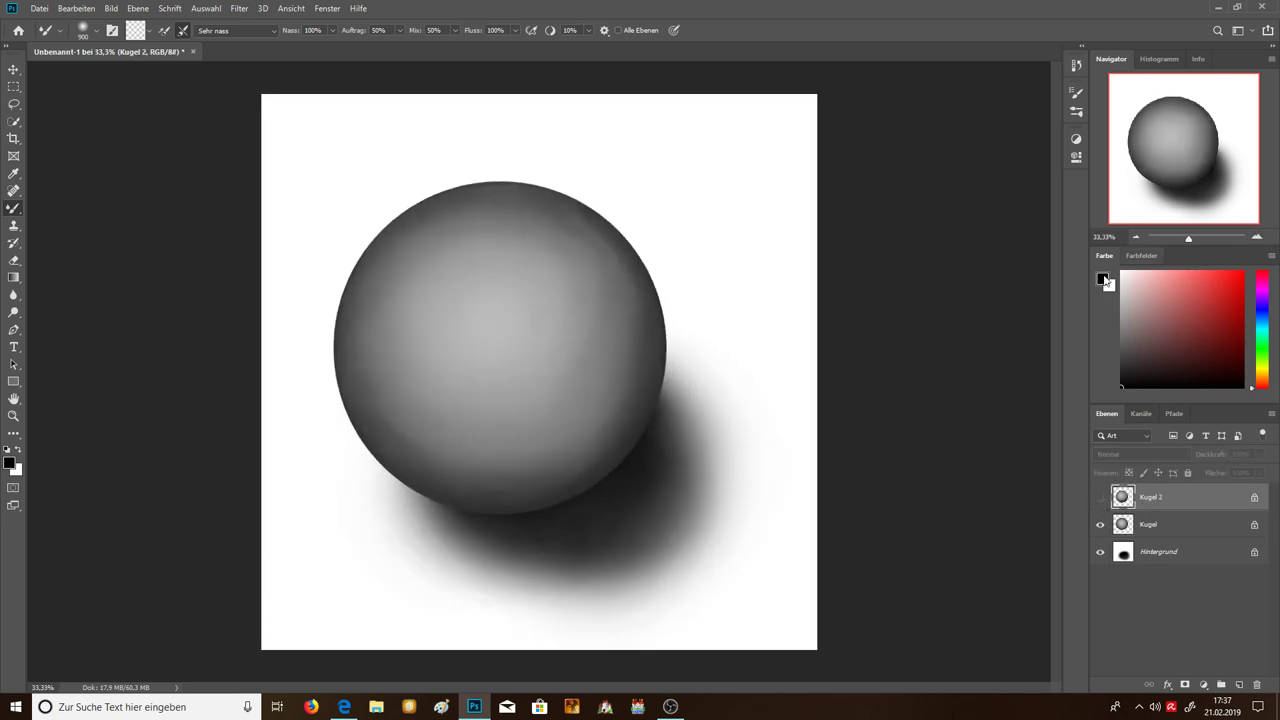
# Step: Return to the regular Brush on the Kugel layer with black and a resized soft tip
pyautogui.rightClick(17, 208)
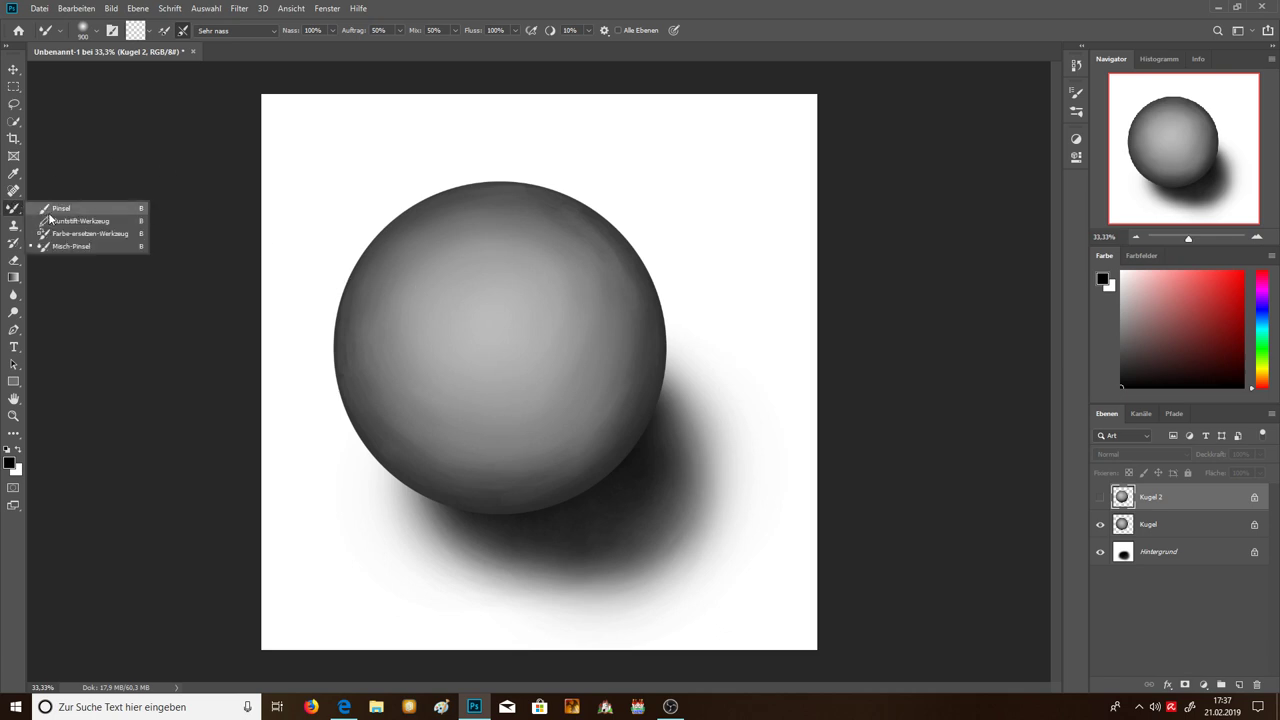
pyautogui.click(70, 208)
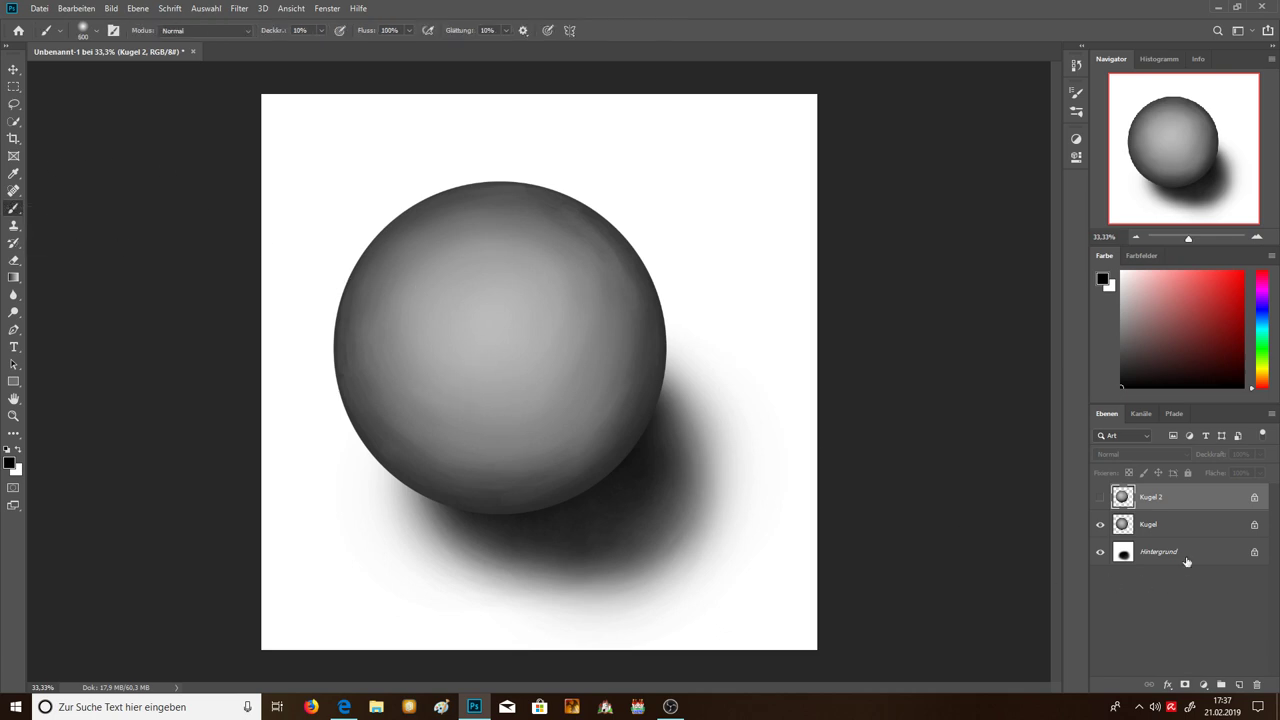
pyautogui.click(1180, 522)
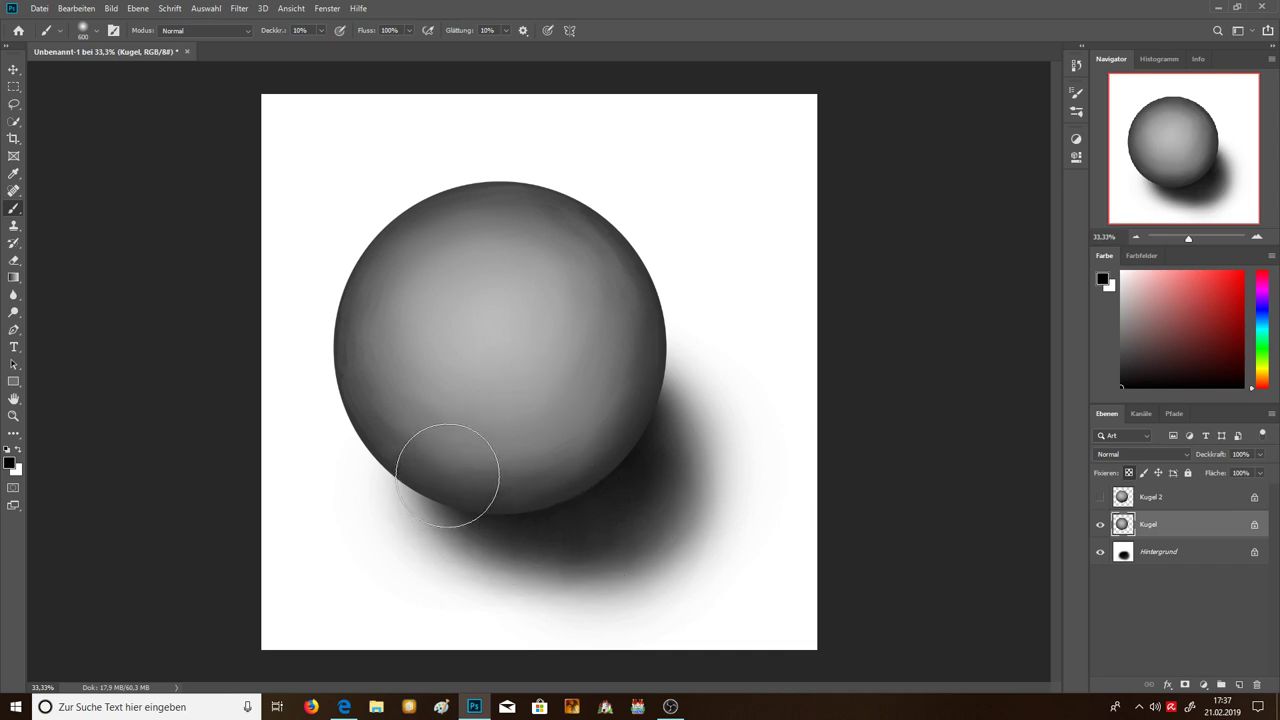
pyautogui.press('x')
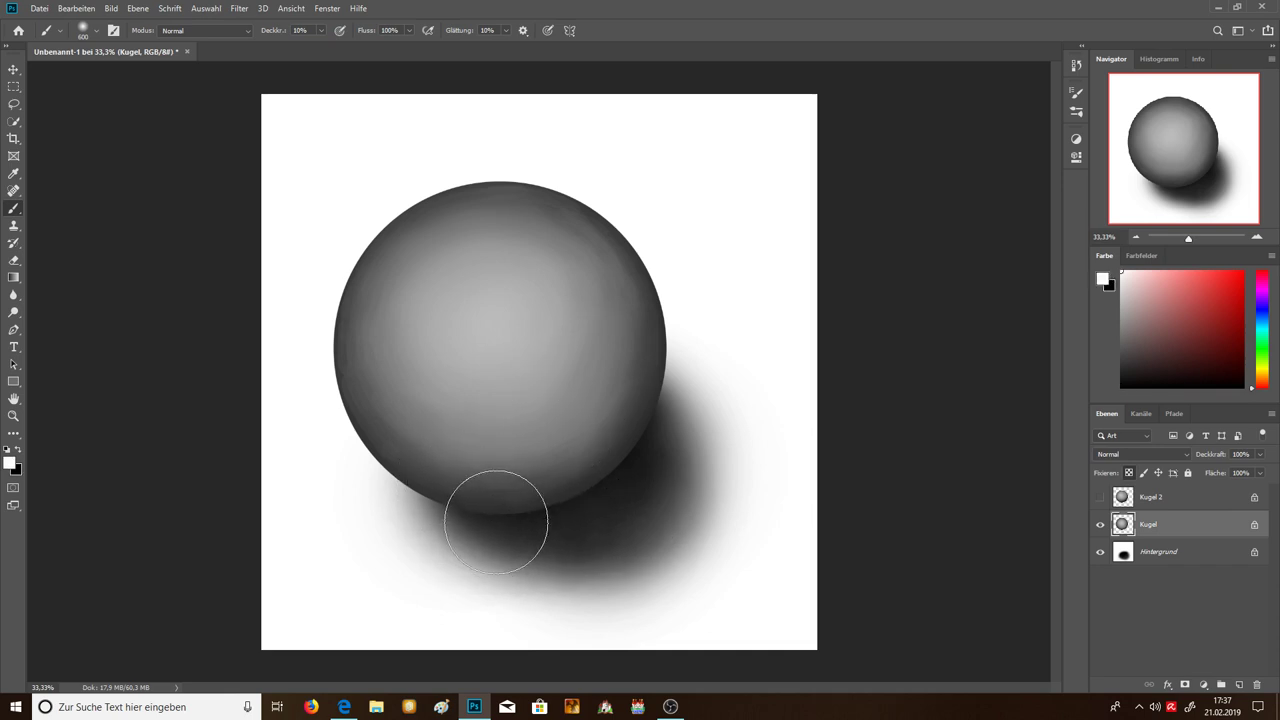
pyautogui.press('x')
pyautogui.press('[')
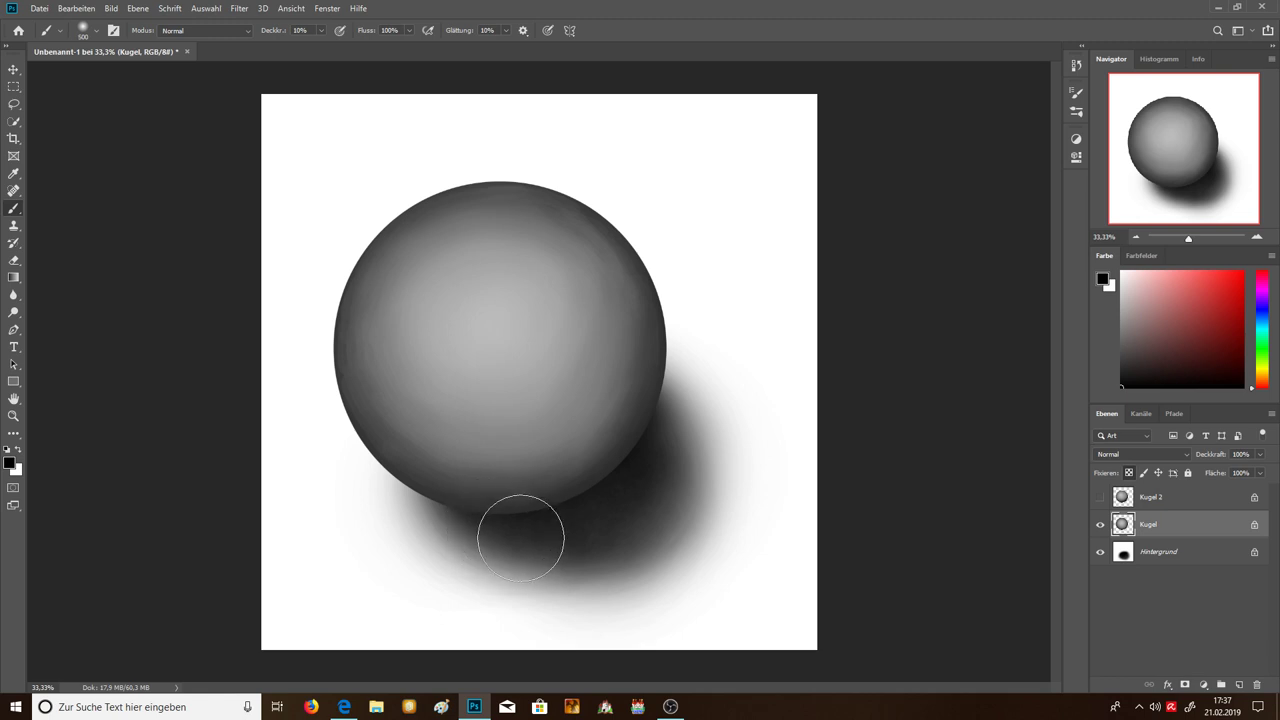
pyautogui.press('[')
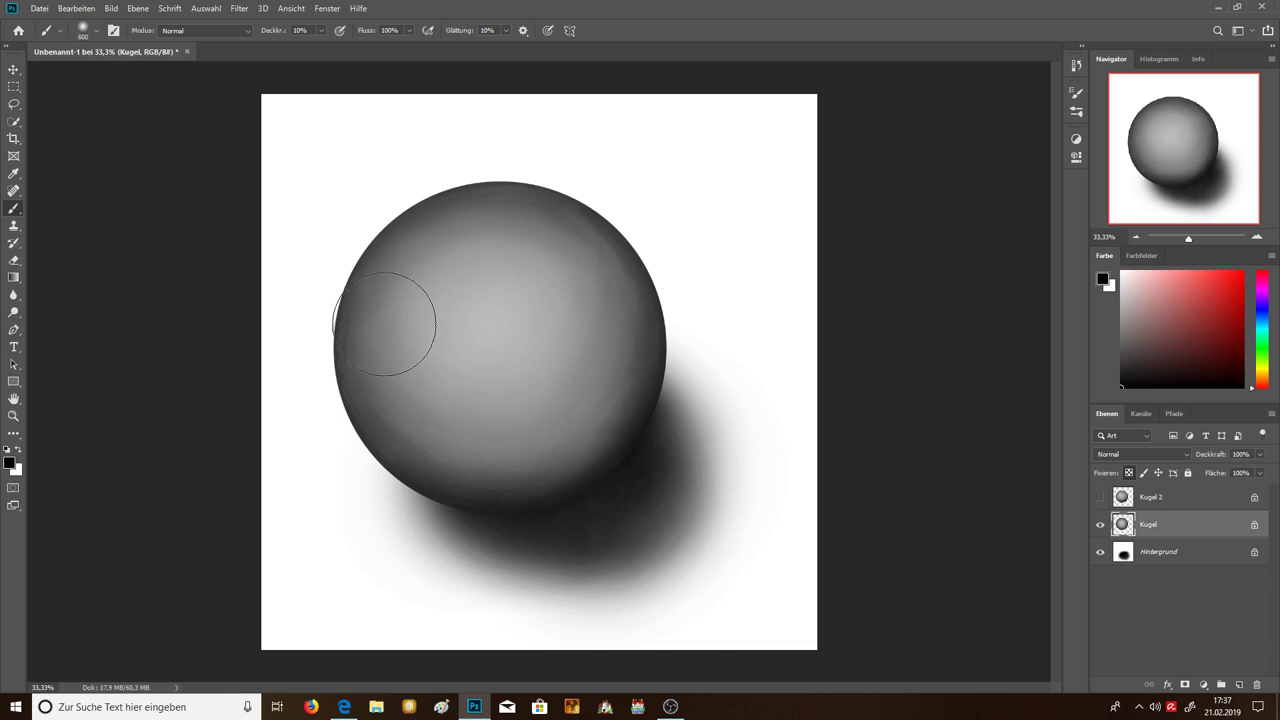
pyautogui.press(']')
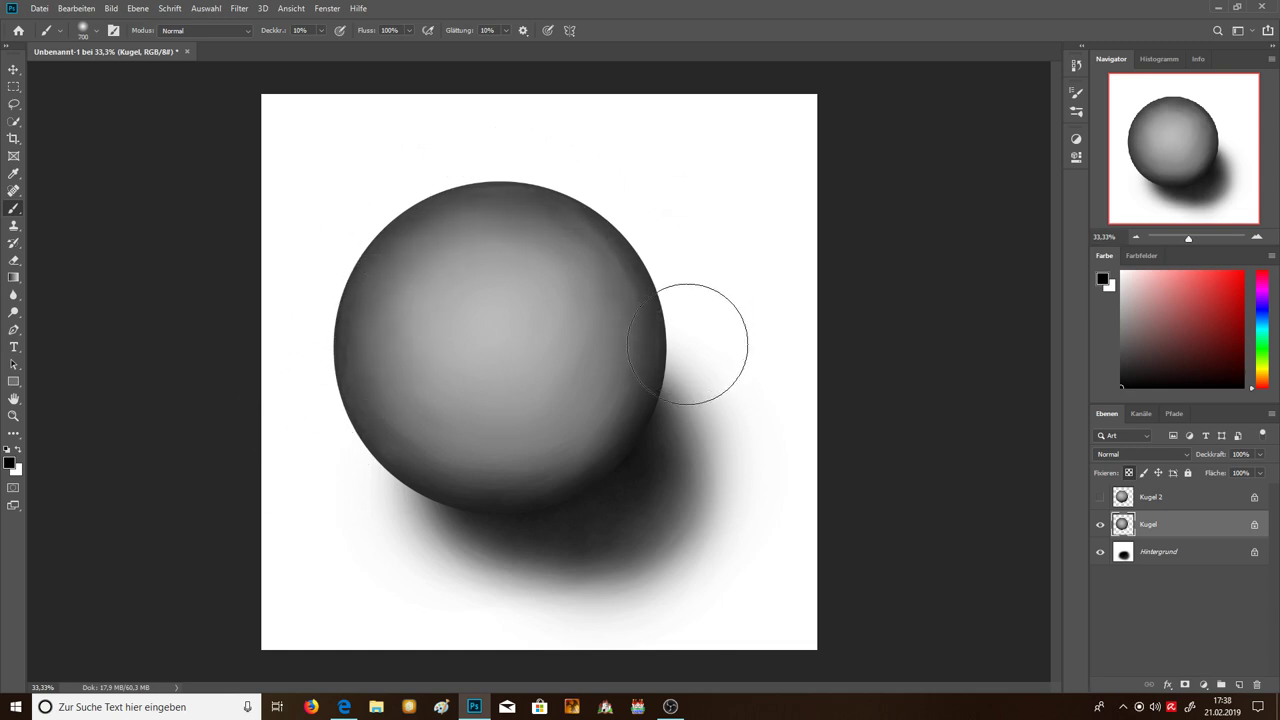
# Step: Darken the cast shadow up to the sphere's right edge, soften its rim, and compare with Kugel 2
pyautogui.moveTo(687, 344)
pyautogui.mouseDown()
pyautogui.moveTo(649, 451)
pyautogui.moveTo(609, 509)
pyautogui.moveTo(623, 486)
pyautogui.moveTo(526, 537)
pyautogui.moveTo(614, 510)
pyautogui.mouseUp()
pyautogui.click(1135, 238)
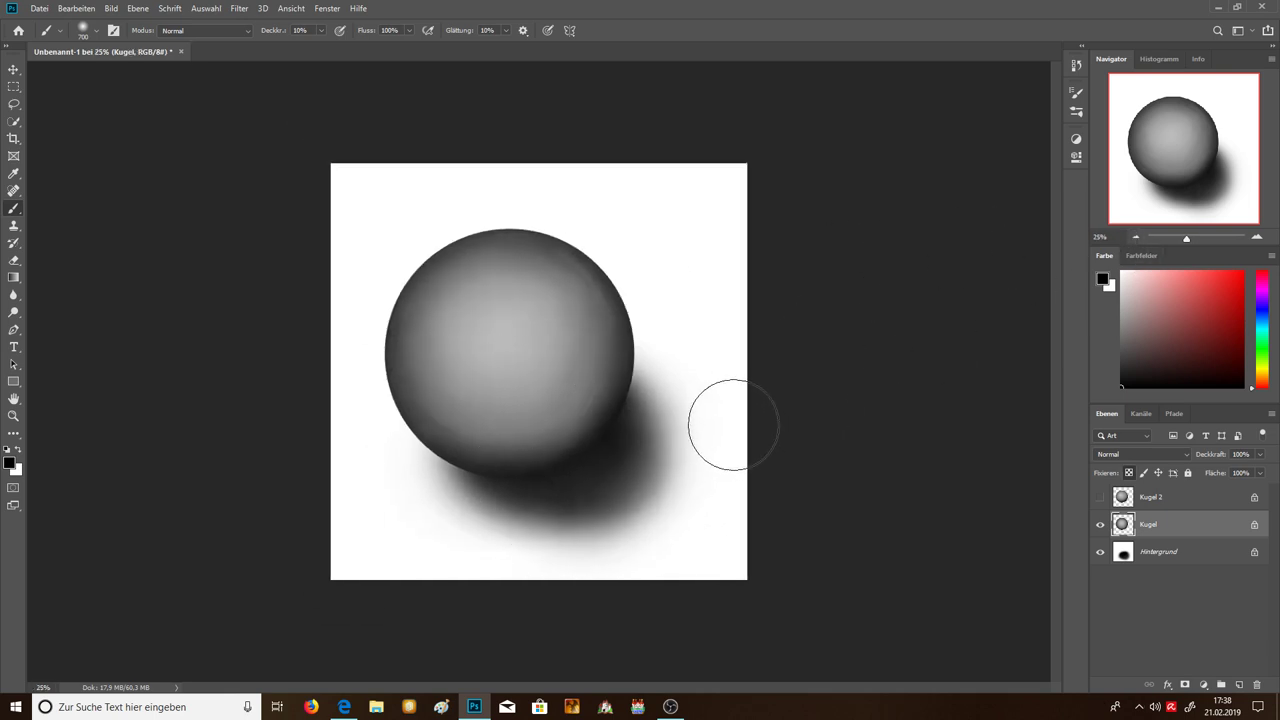
pyautogui.moveTo(730, 423); pyautogui.dragTo(688, 309)
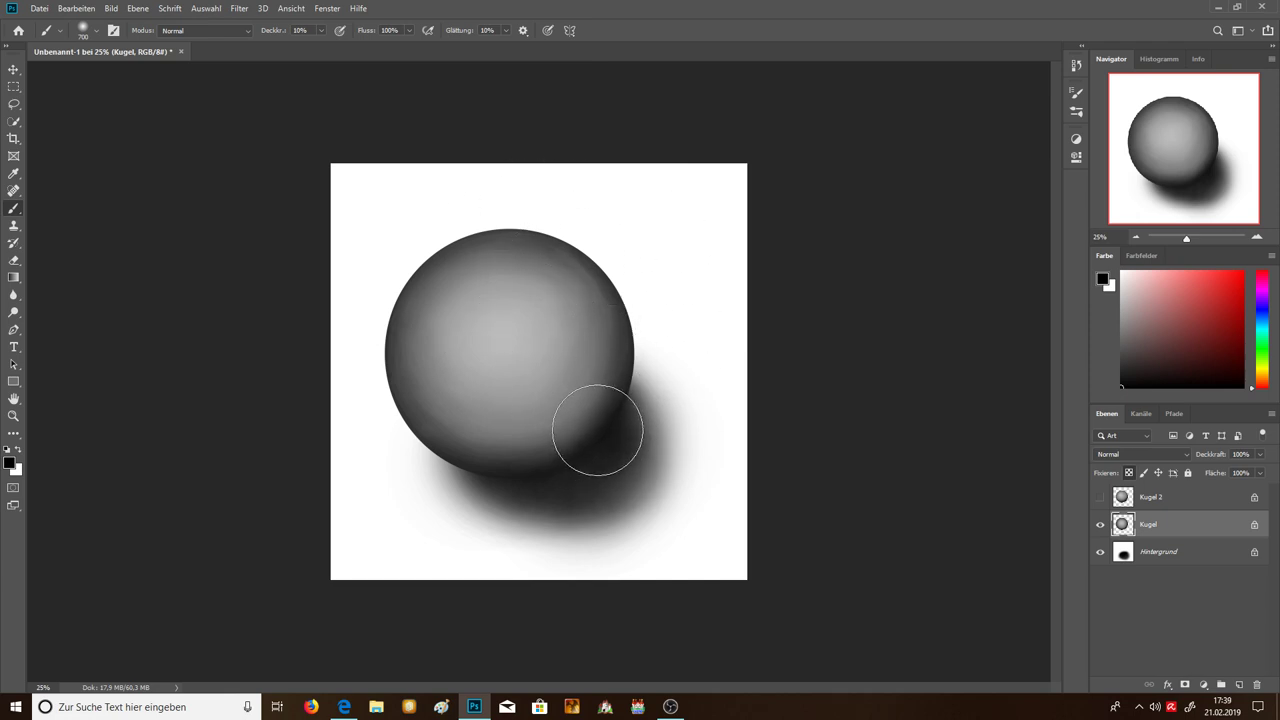
pyautogui.click(1101, 498)
pyautogui.click(1101, 498)
# Step: Type #DonF204 at 150 pt above the sphere and move it to the top-right
pyautogui.click(13, 348)
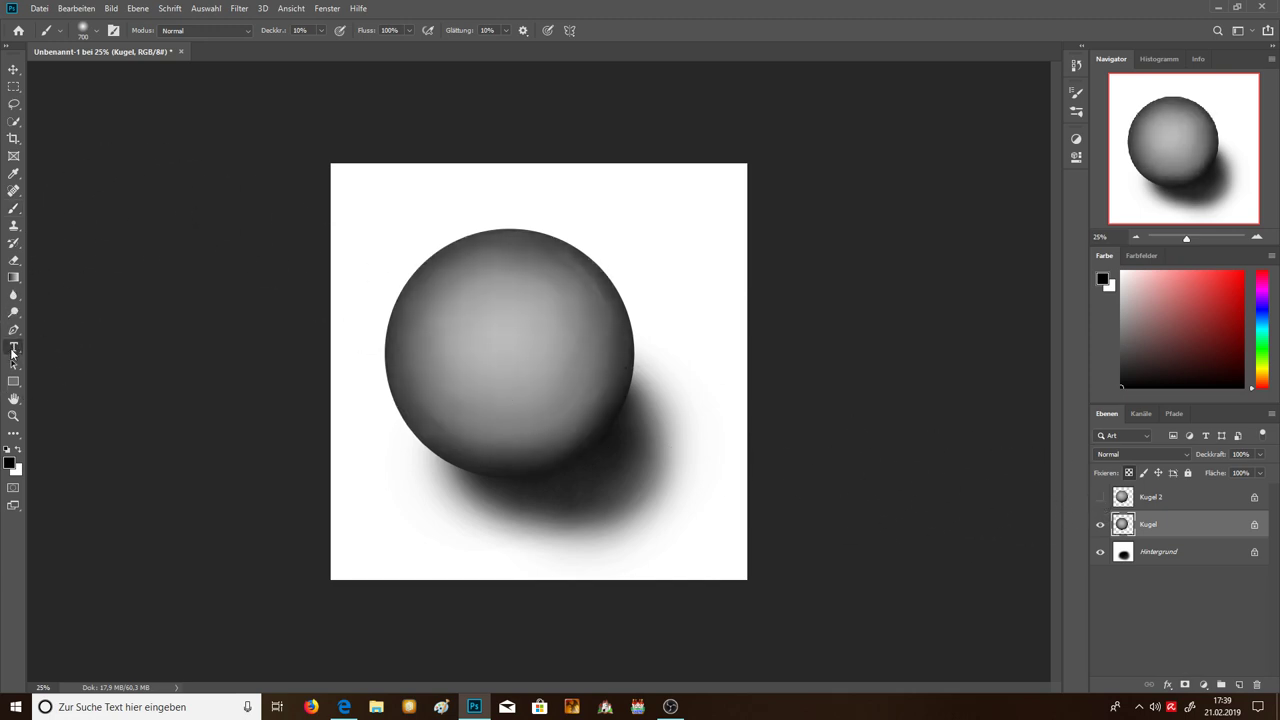
pyautogui.click(512, 202)
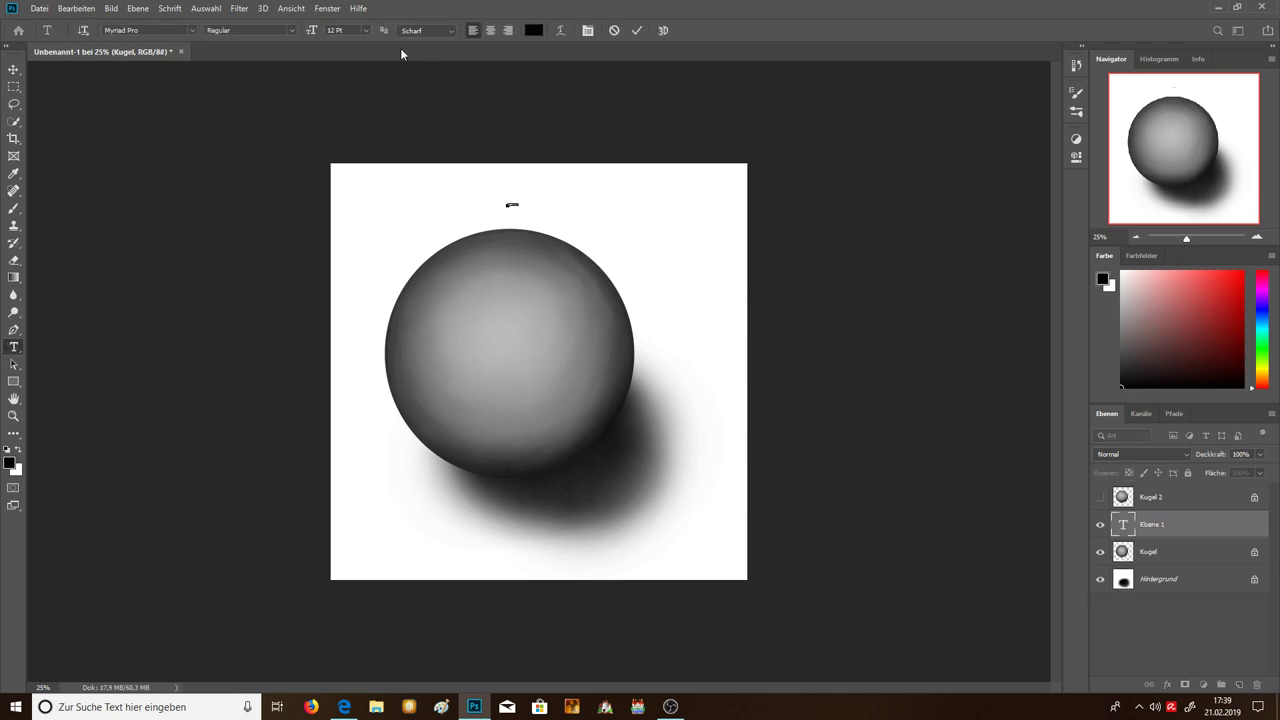
pyautogui.click(366, 32)
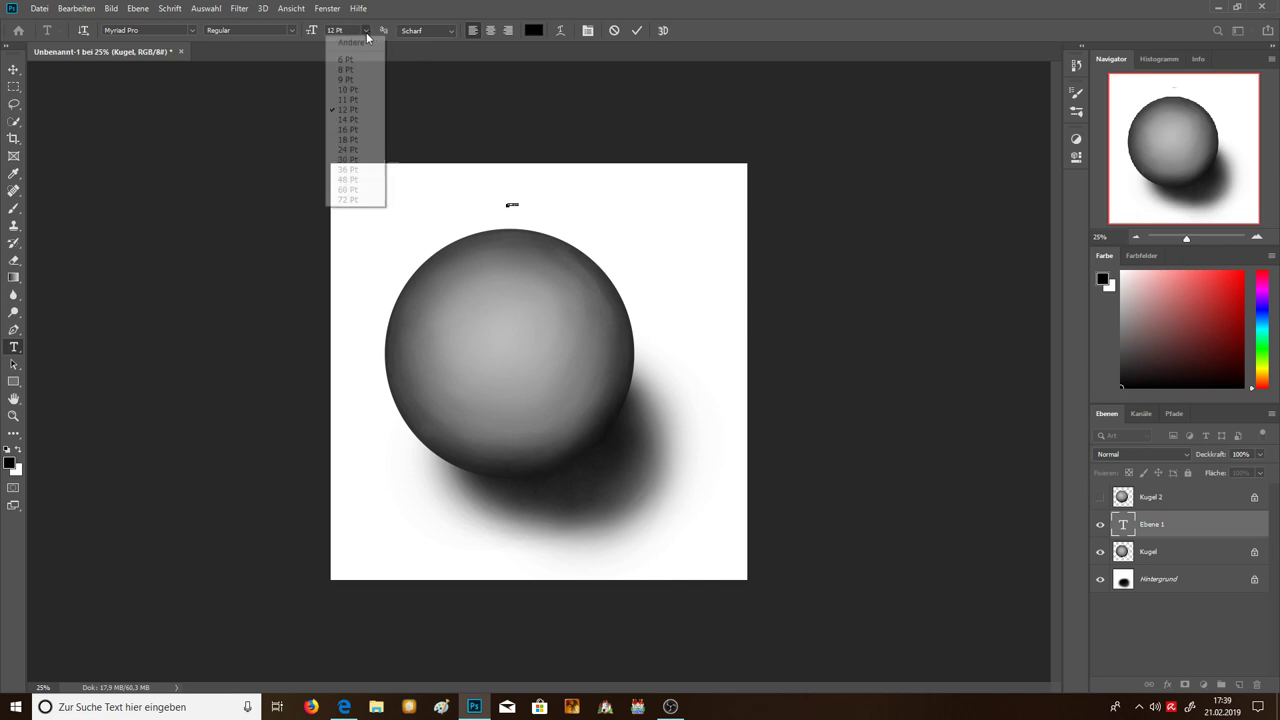
pyautogui.click(366, 200)
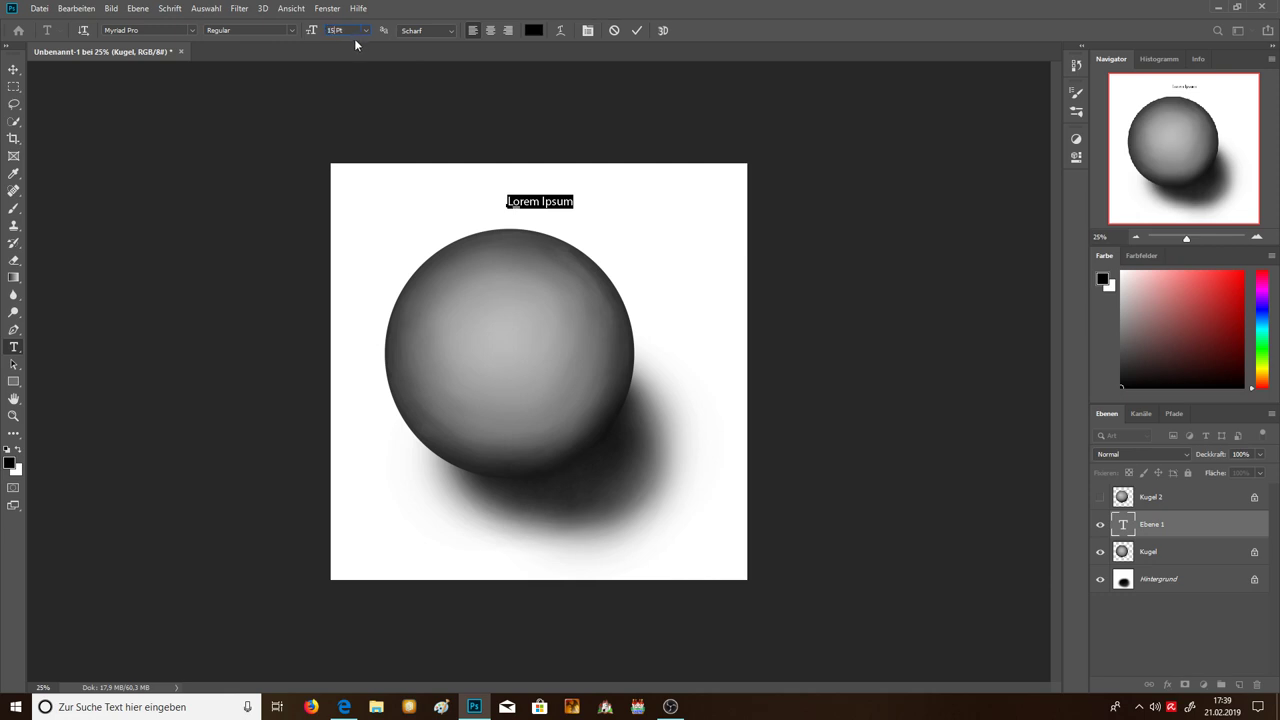
pyautogui.write('150')
pyautogui.press('Return')
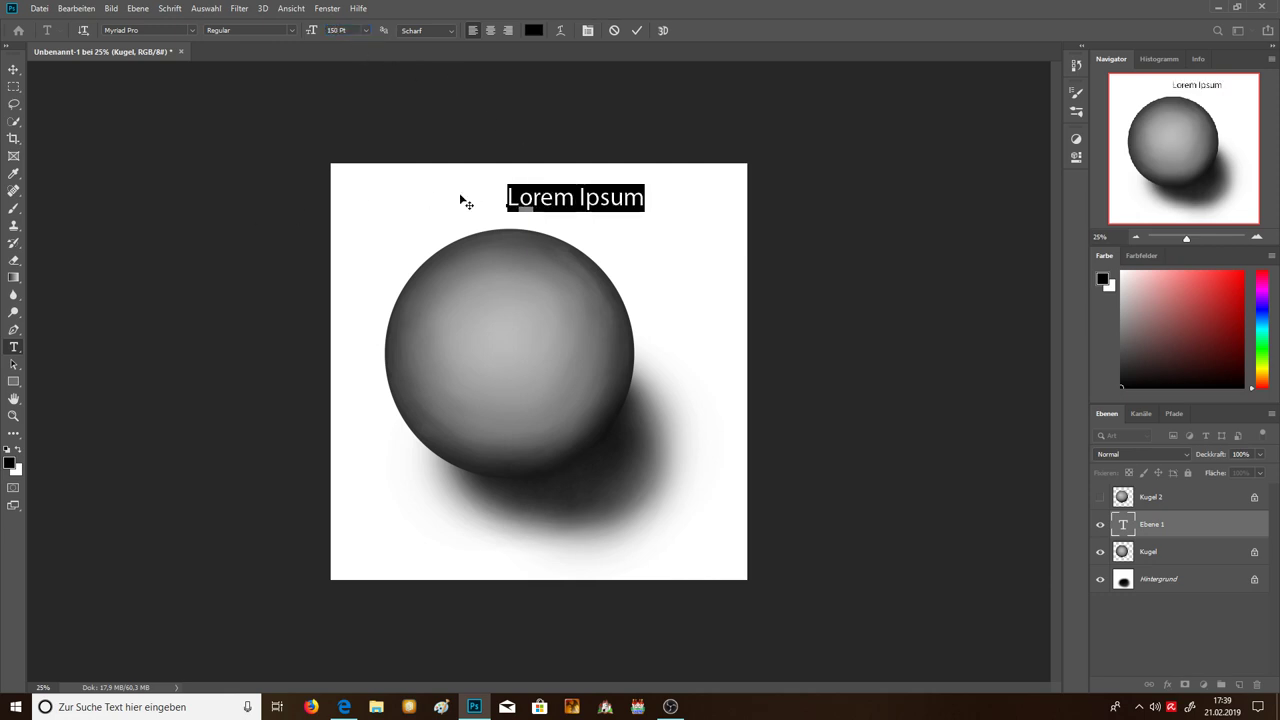
pyautogui.write('#D')
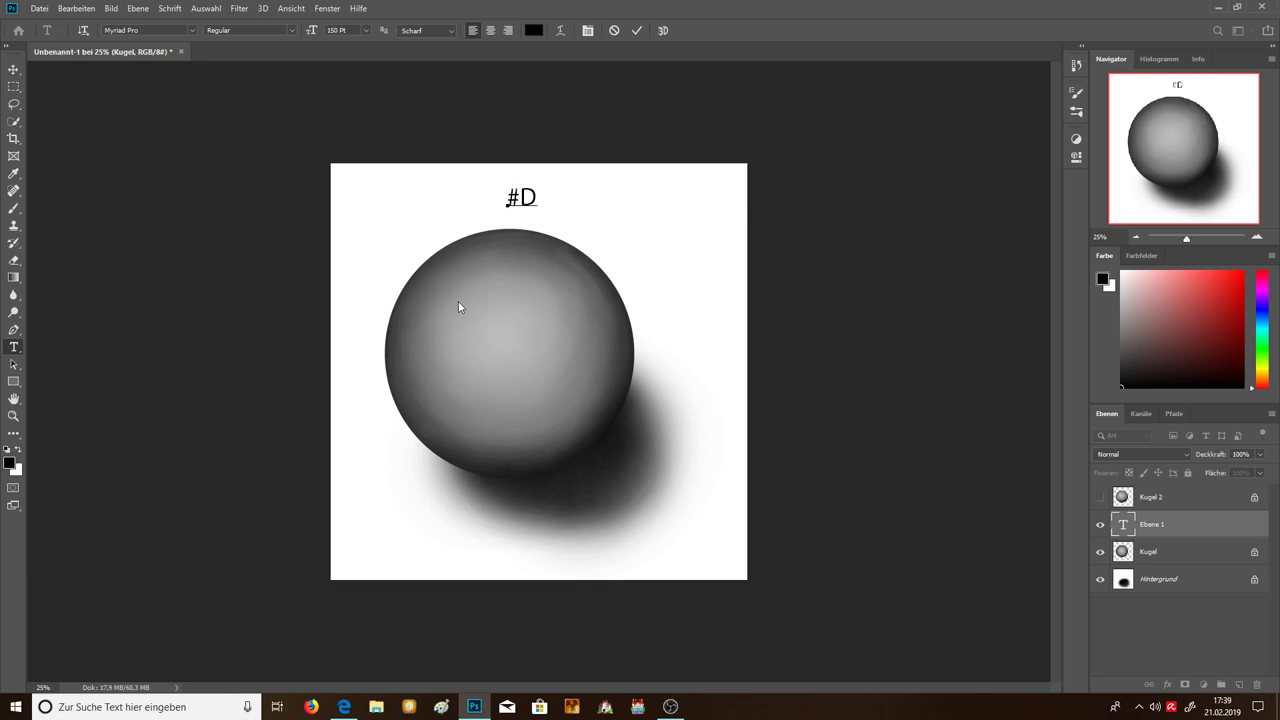
pyautogui.write('onF204')
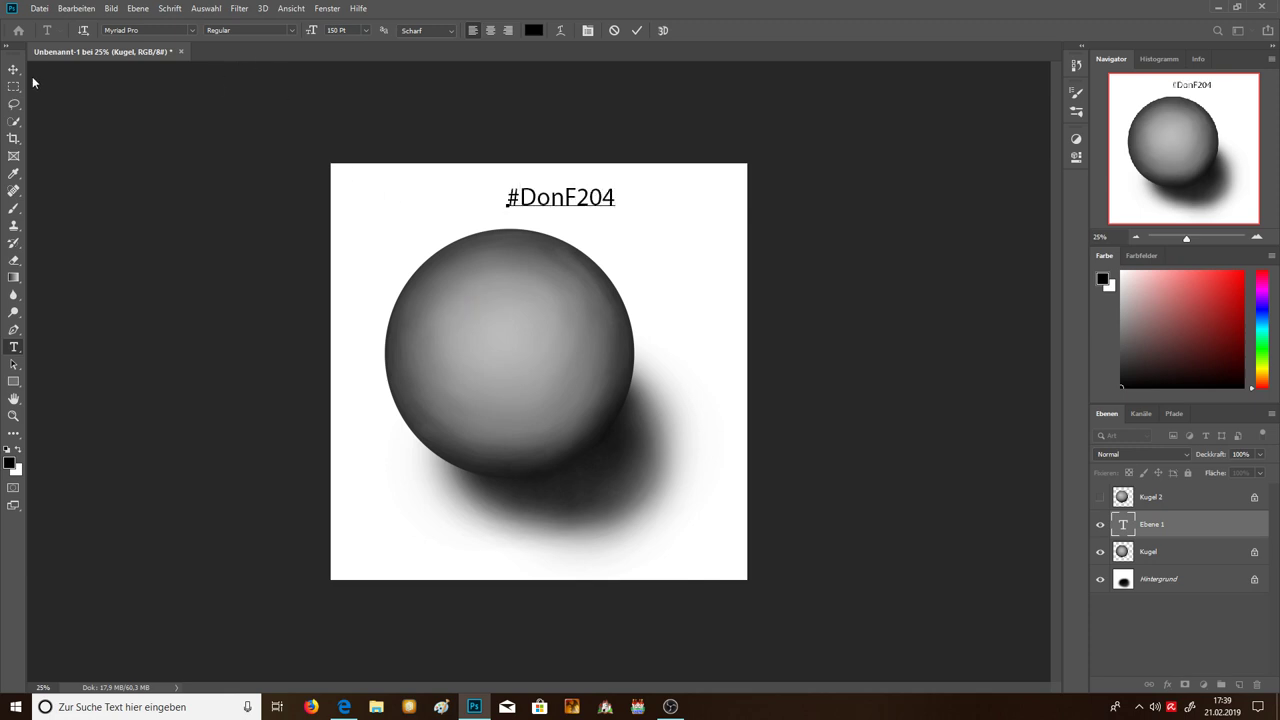
pyautogui.hotkey('ctrl', 'Return')
pyautogui.press('v')
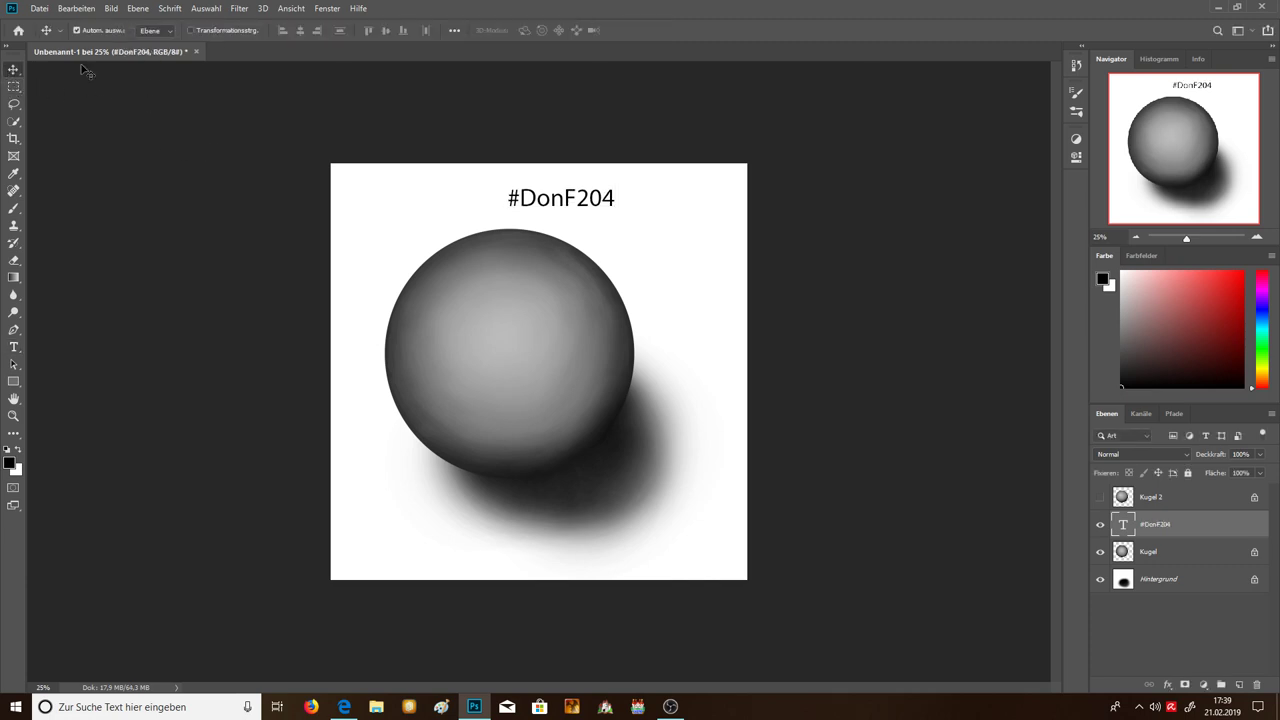
pyautogui.moveTo(588, 206); pyautogui.dragTo(694, 206)
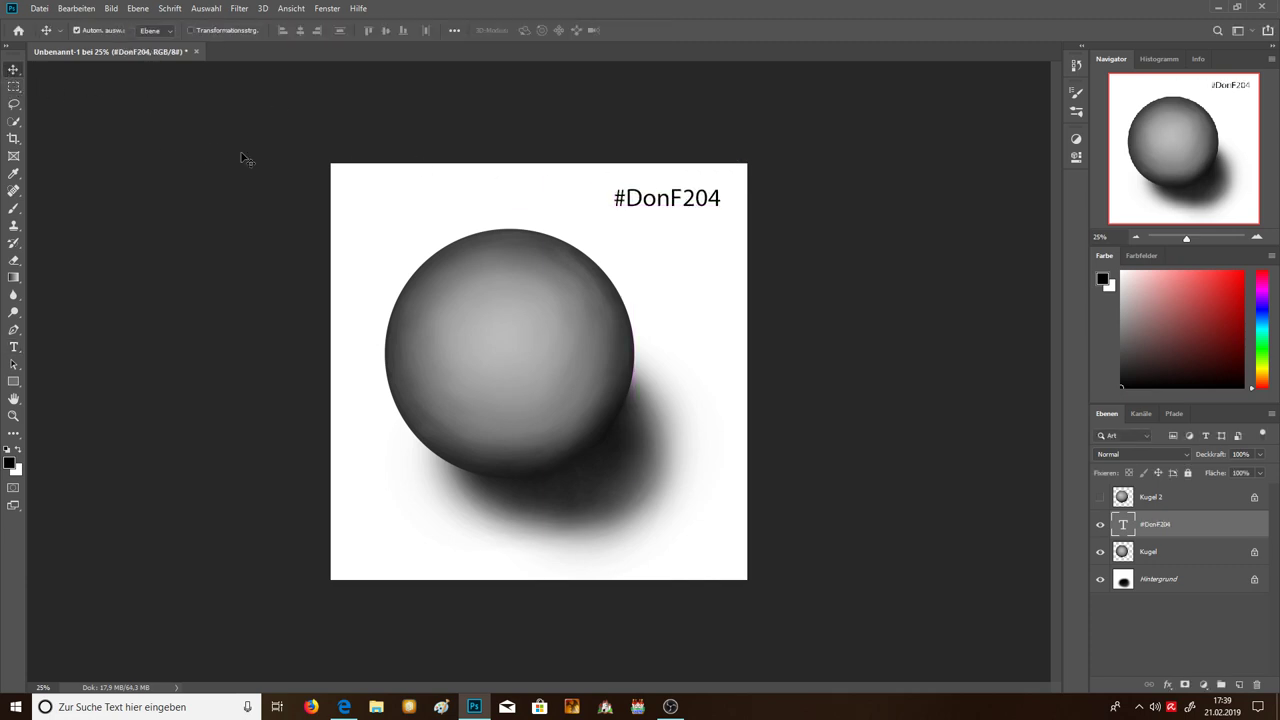
pyautogui.click(14, 87)
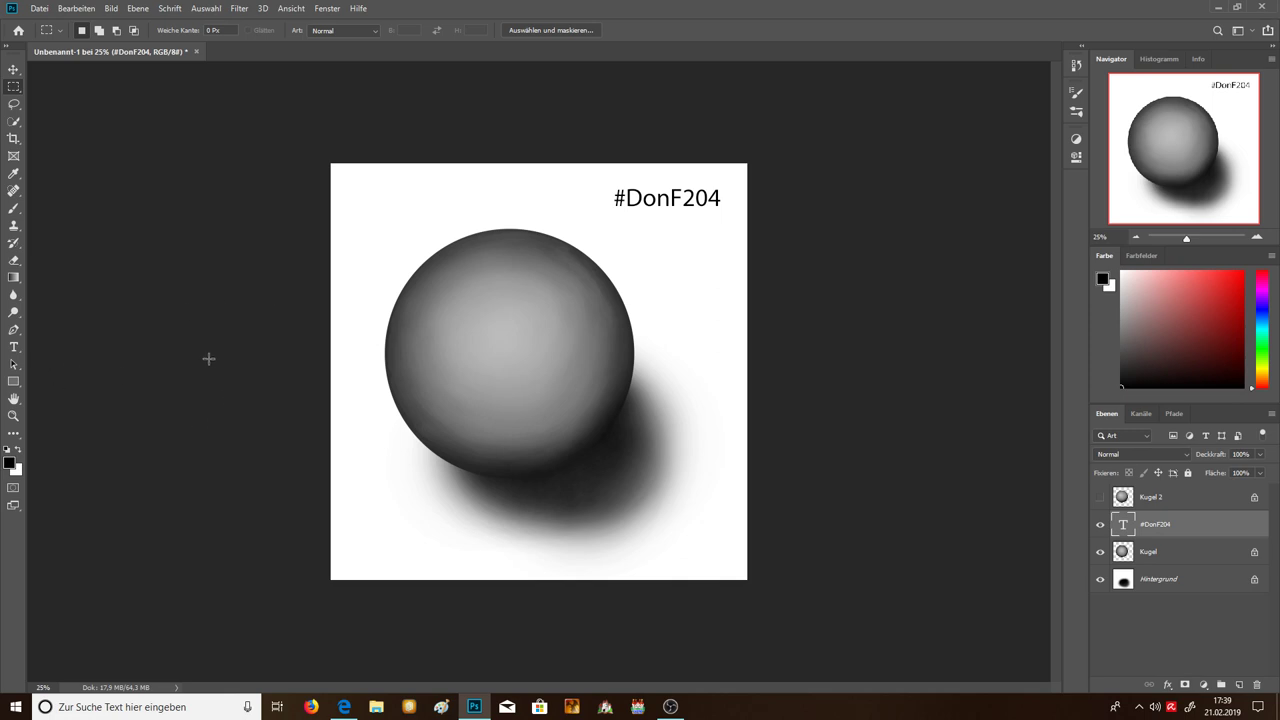
pyautogui.moveTo(591, 173); pyautogui.dragTo(737, 222)
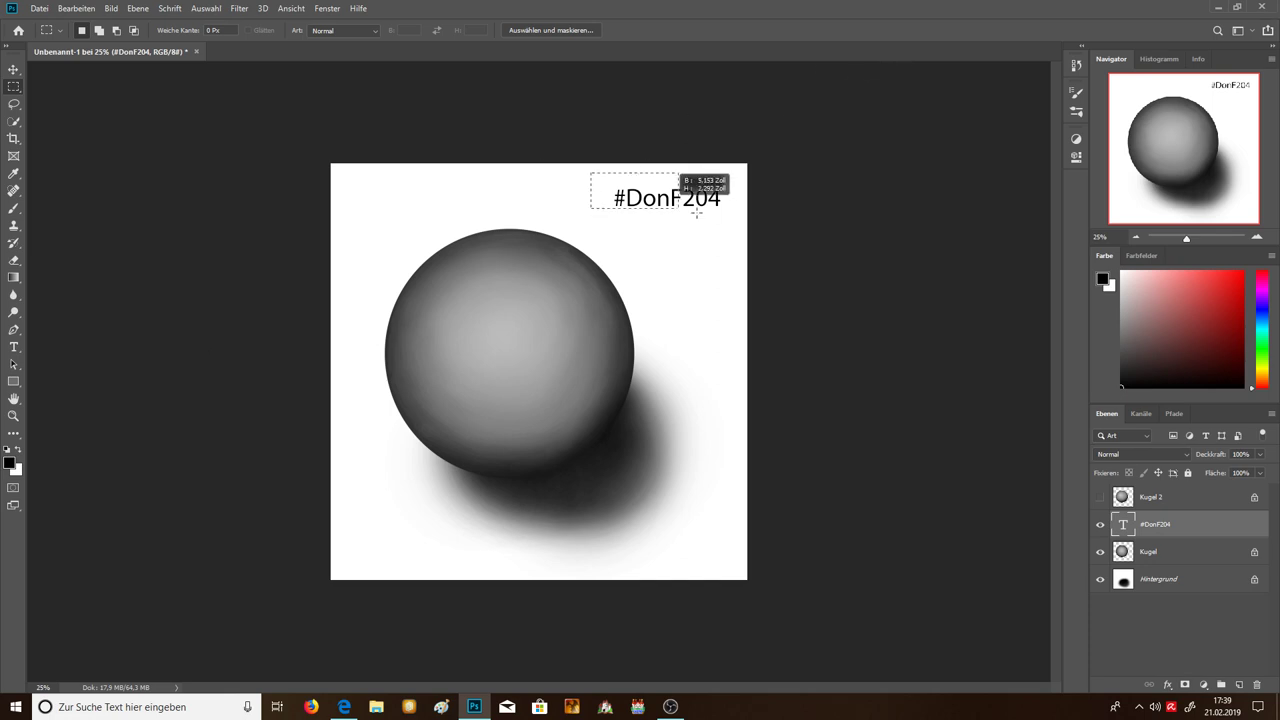
pyautogui.click(721, 241)
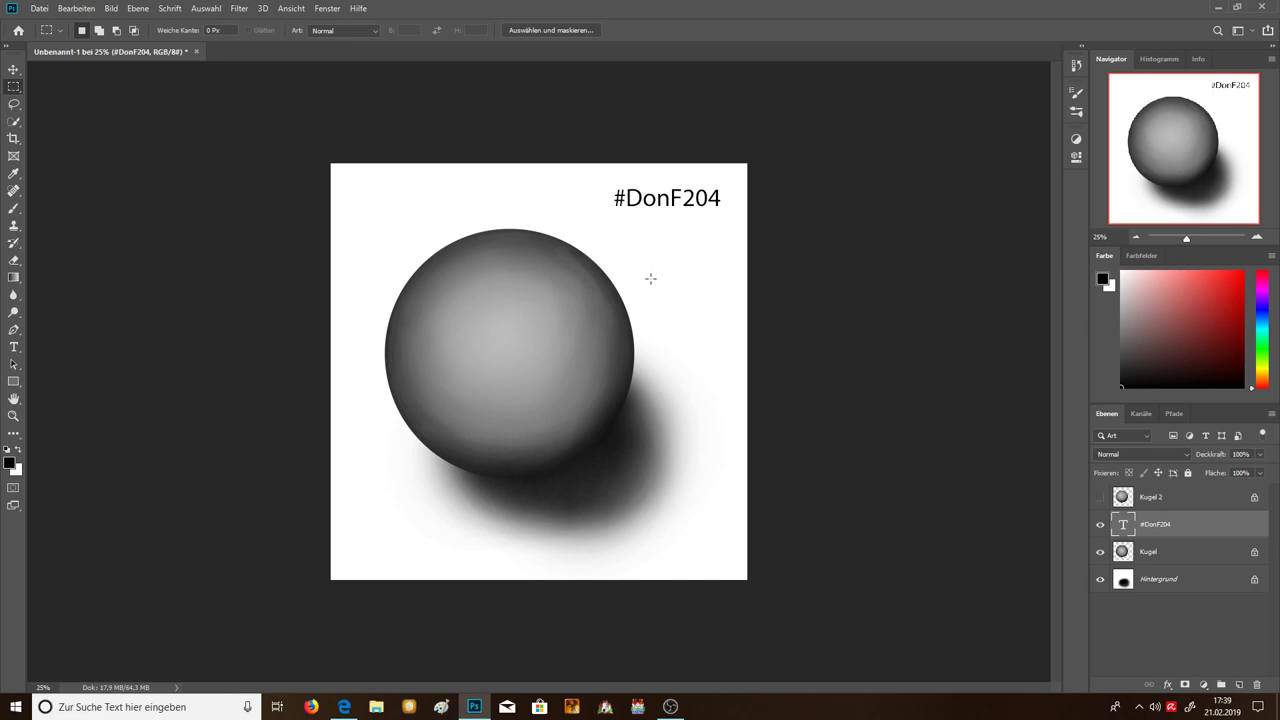
pyautogui.moveTo(590, 167); pyautogui.dragTo(725, 227)
pyautogui.click(716, 255)
pyautogui.moveTo(360, 193); pyautogui.dragTo(702, 551)
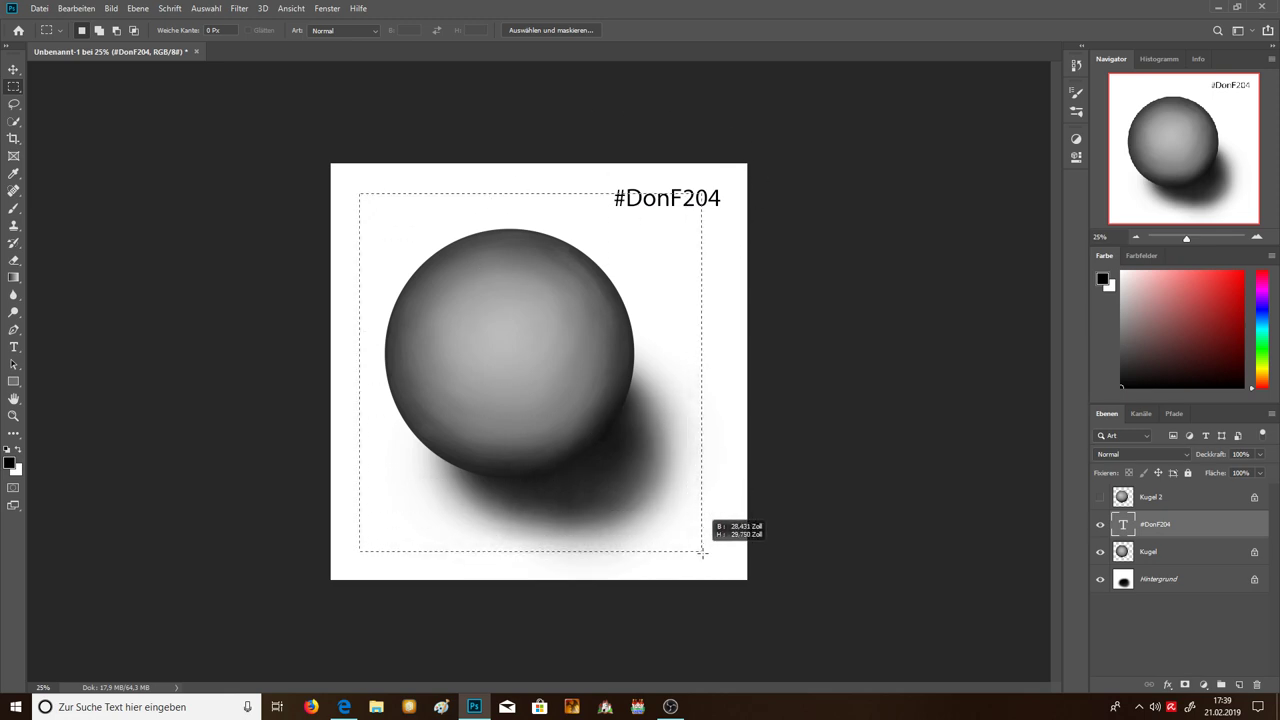
pyautogui.click(592, 188)
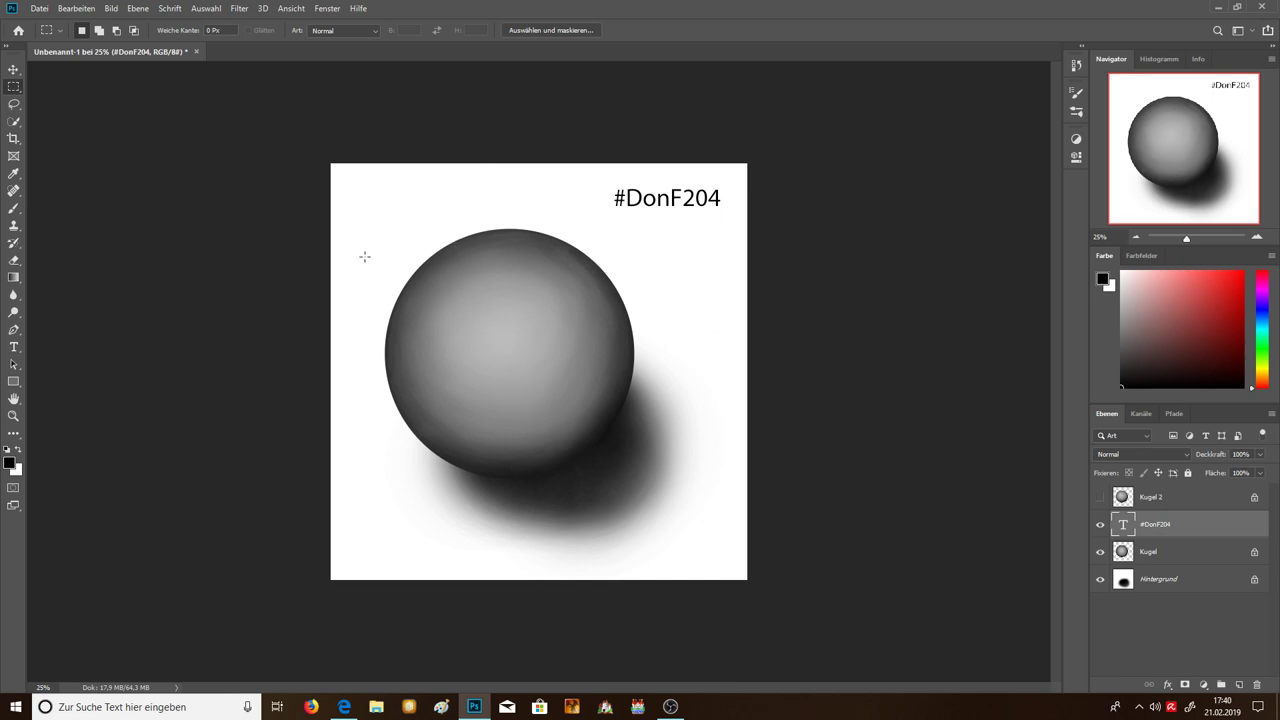
# Step: Toggle Kugel 2, hide the #DonF204 layer, and make the Kugel layer active
pyautogui.click(1101, 497)
pyautogui.click(1101, 524)
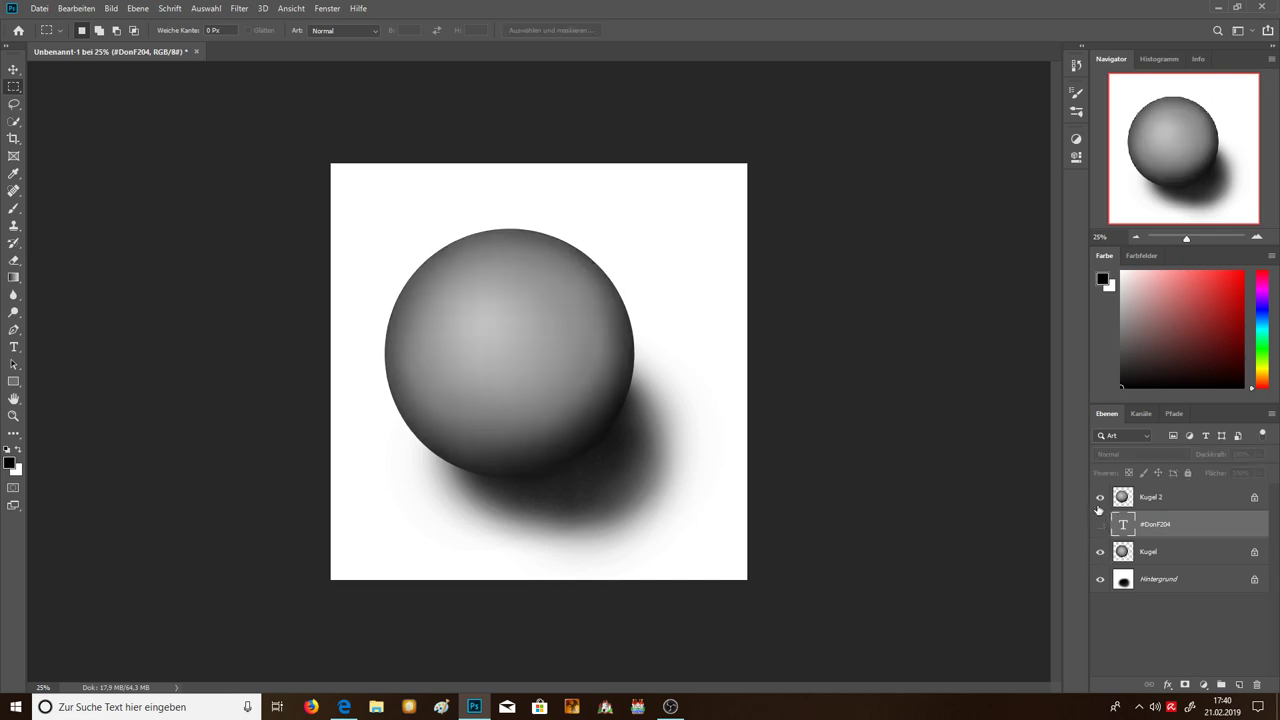
pyautogui.click(1101, 497)
pyautogui.click(1146, 555)
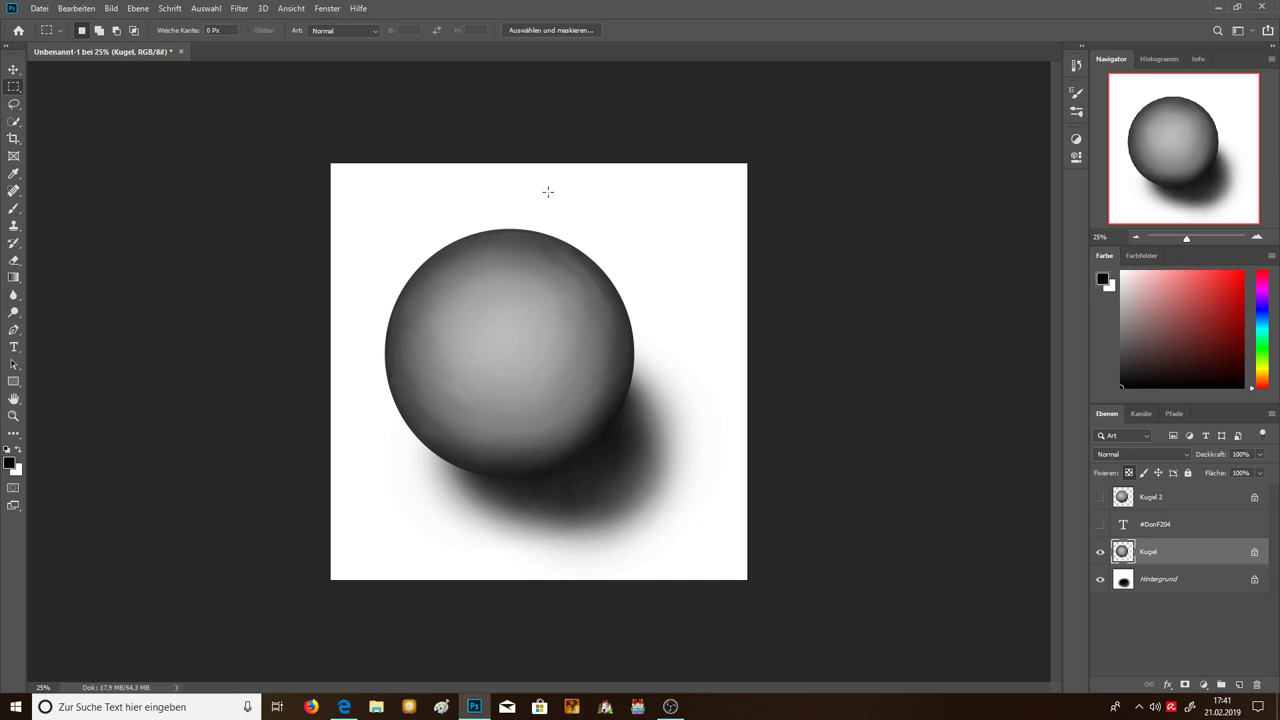
# Step: Minimize the OBS Studio window from its taskbar icon
pyautogui.click(679, 710)
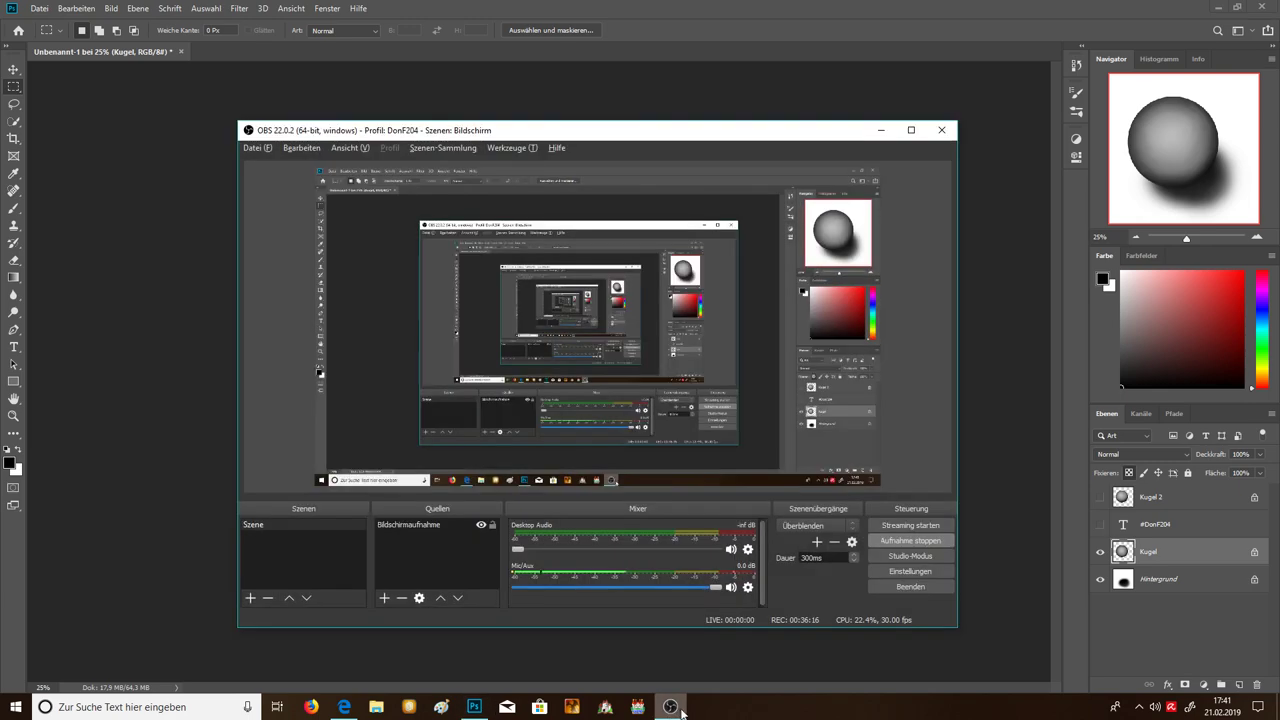
pyautogui.click(672, 708)
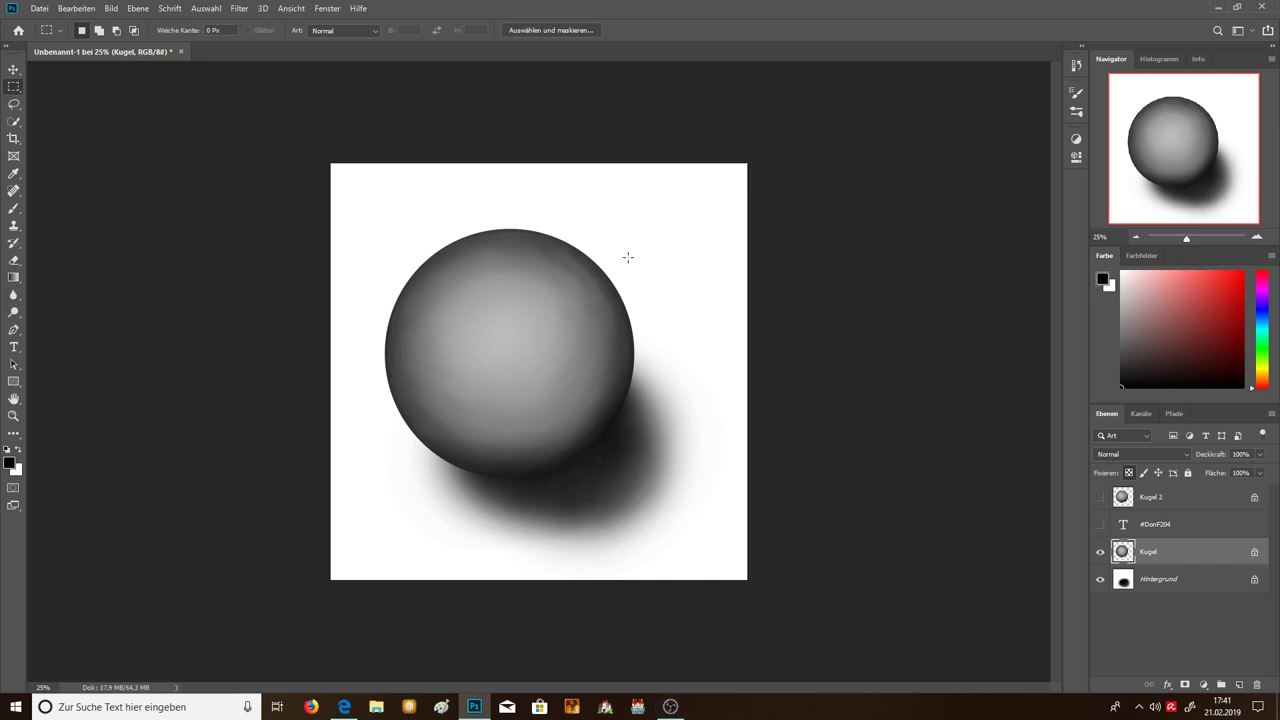
# Step: Show the #DonF204 layer, marquee around the label and deselect, then bring OBS Studio forward
pyautogui.click(1100, 524)
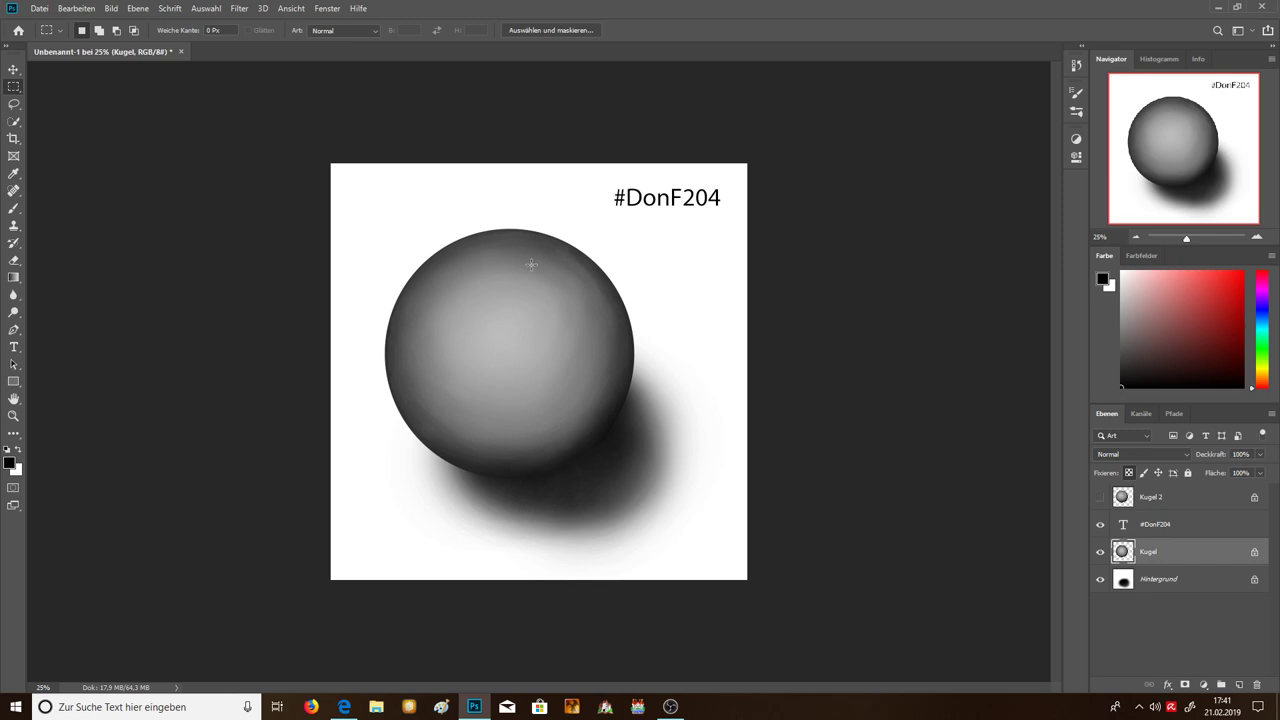
pyautogui.moveTo(587, 170); pyautogui.dragTo(735, 241)
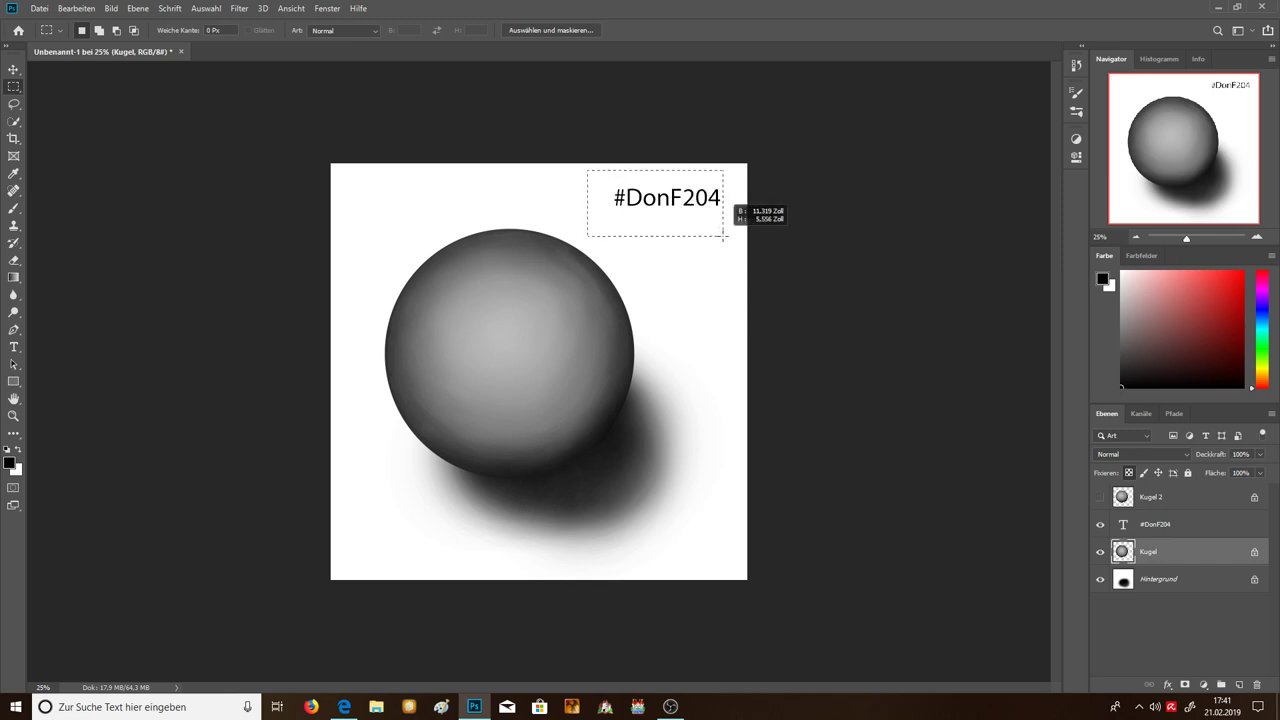
pyautogui.click(682, 178)
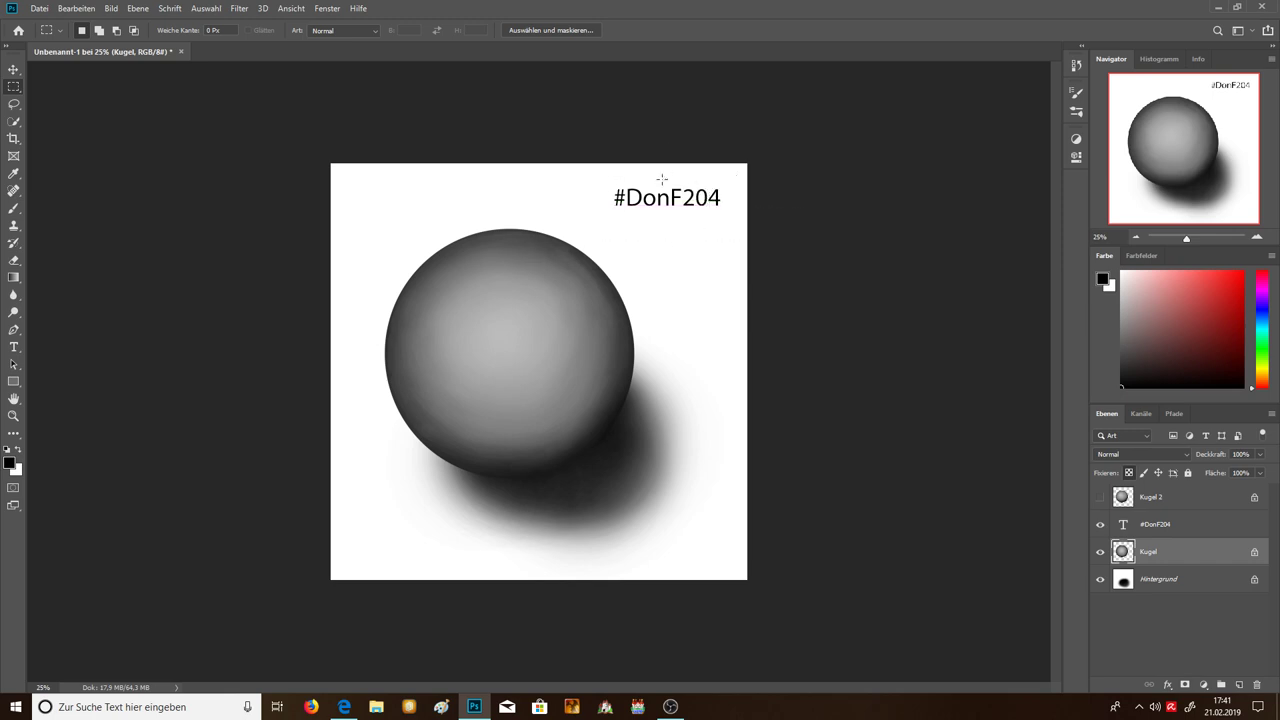
pyautogui.moveTo(612, 177); pyautogui.dragTo(730, 234)
pyautogui.click(285, 253)
pyautogui.click(671, 707)
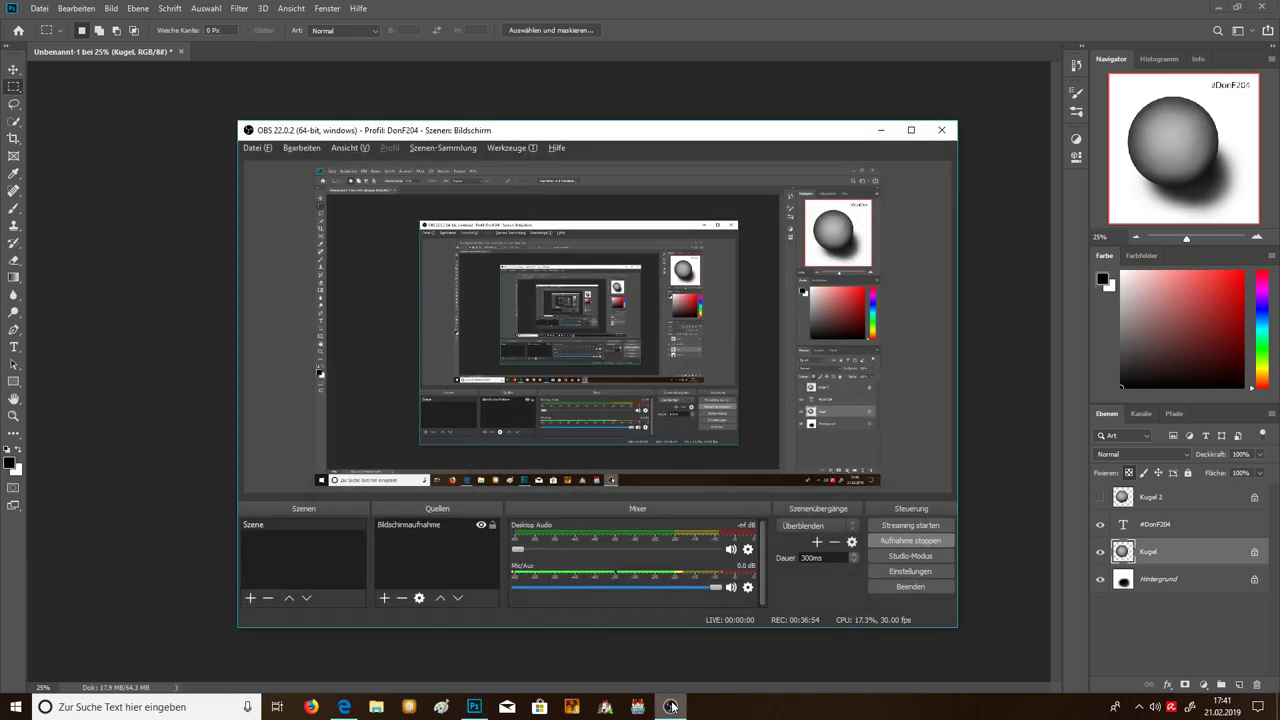